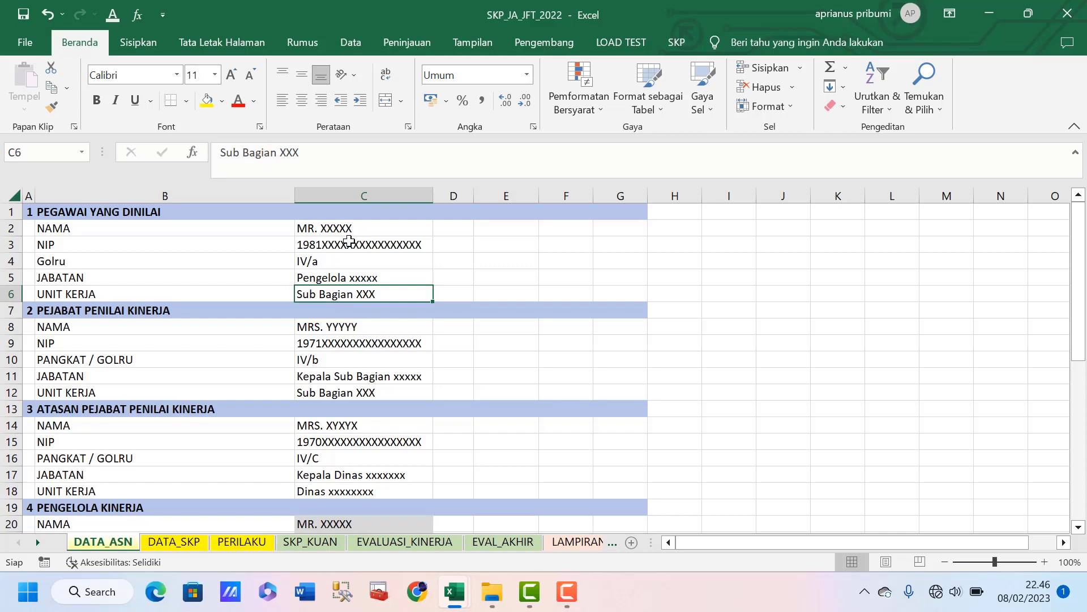
Examine the personnel fields in column C of the DATA_ASN sheet, from the evaluated employee to the evaluator's superior, and return to C1
key("Down")
key("Down")
key("Down")
key("Down")
key("Down")
key("Down")
key("Down")
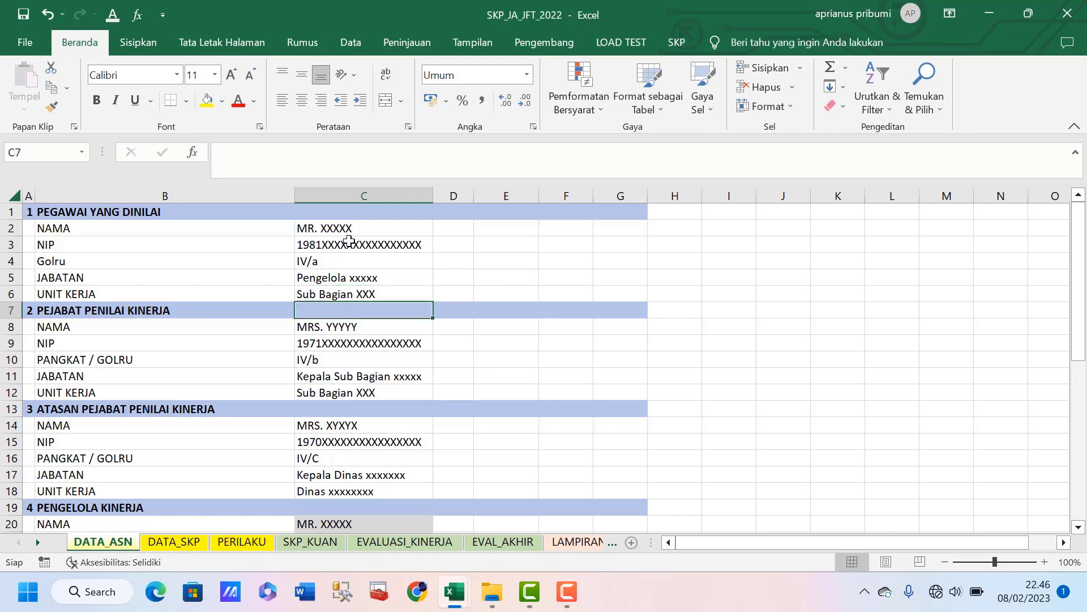
key("Down")
key("Down")
key("Down")
key("Down")
key("Down")
key("Down")
key("Down")
key("Down")
key("Down")
key("Down")
key("Down")
key("Down")
key("Down")
key("Down")
key("Down")
key("Down")
key("Down")
key("Down")
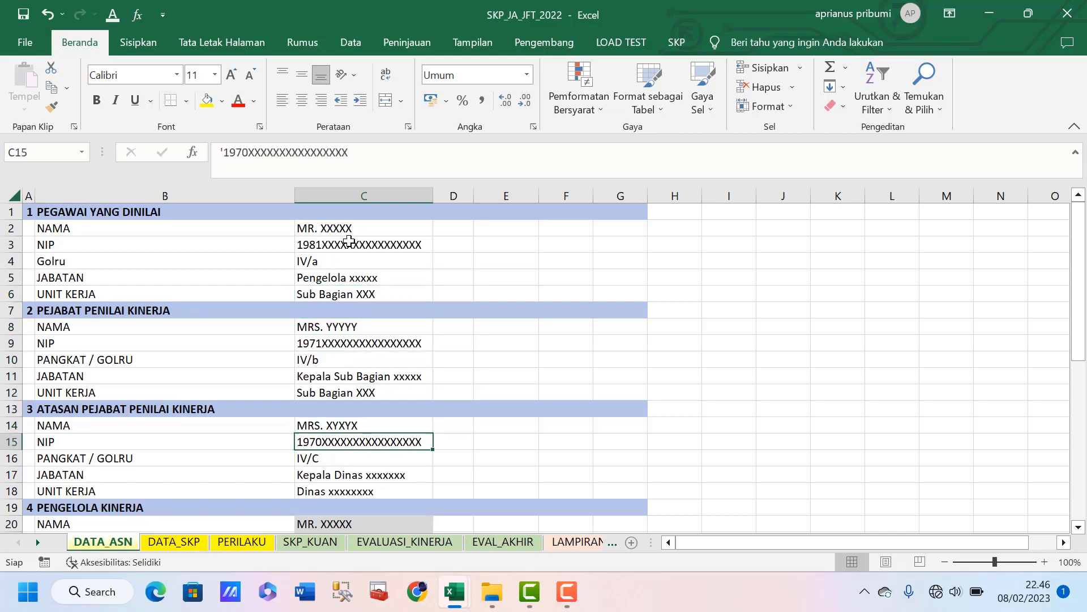
key("Up")
key("Up")
key("Up")
key("Up")
key("Up")
key("Up")
key("Up")
key("Up")
key("Up")
key("Up")
key("Up")
key("Up")
key("Up")
key("Up")
key("Up")
key("Up")
key("Up")
key("Up")
key("Up")
key("Up")
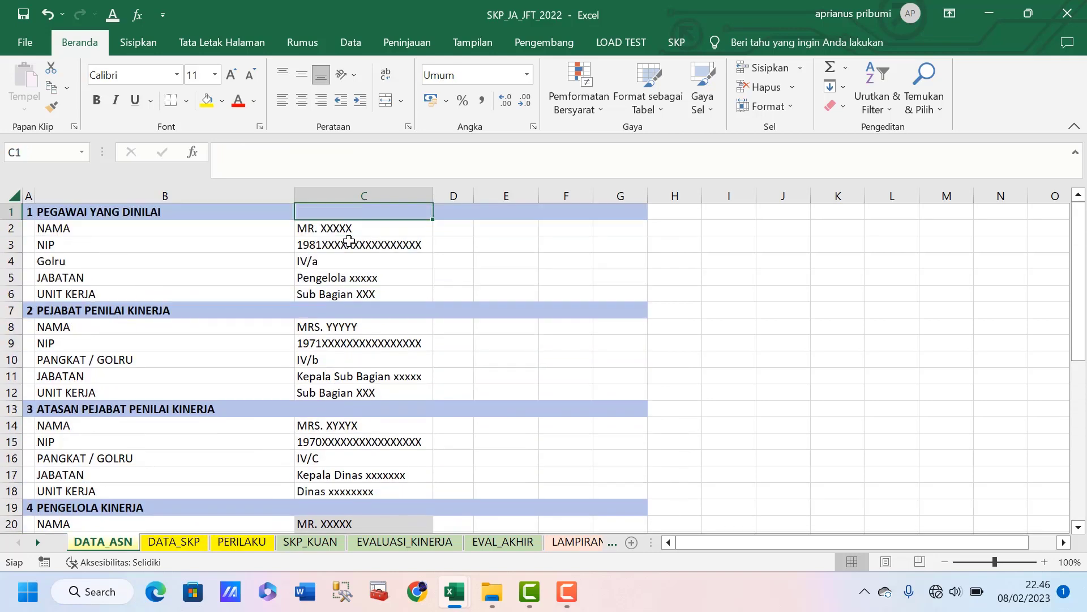
key("Down")
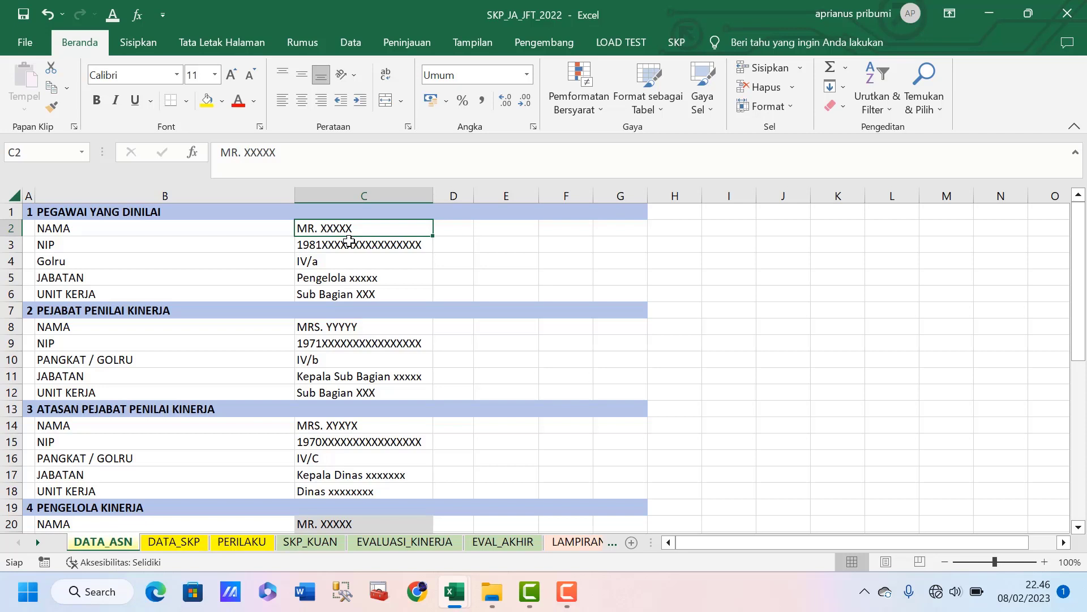
key("Up")
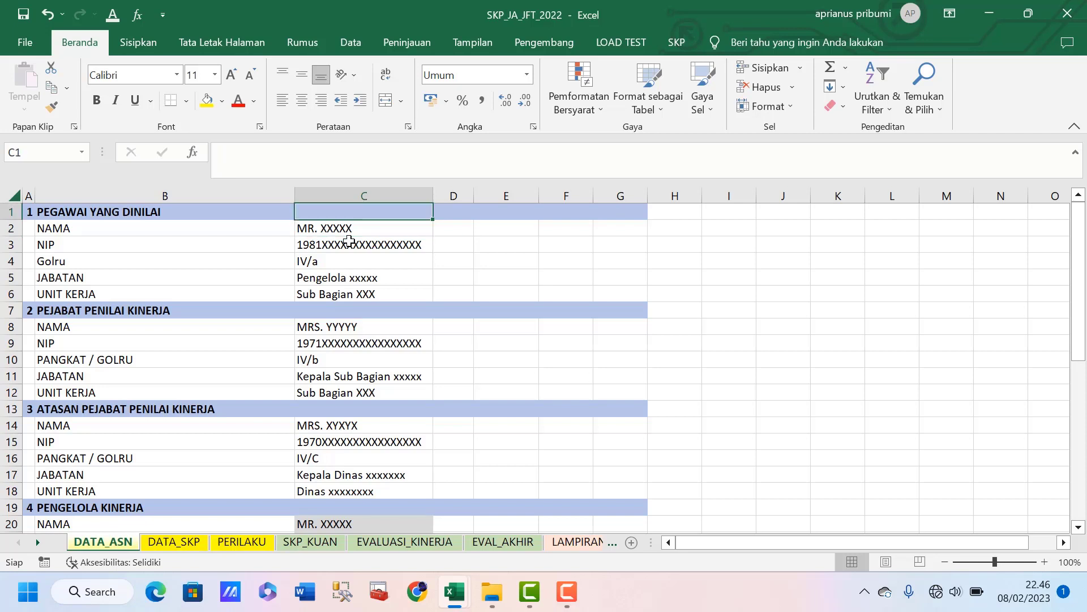
Go through the column C entries of DATA_ASN again down to the superior's NIP and return to the employee's NAMA cell
key("Down")
key("Down")
key("Down")
key("Down")
key("Down")
key("Down")
key("Down")
key("Down")
key("Down")
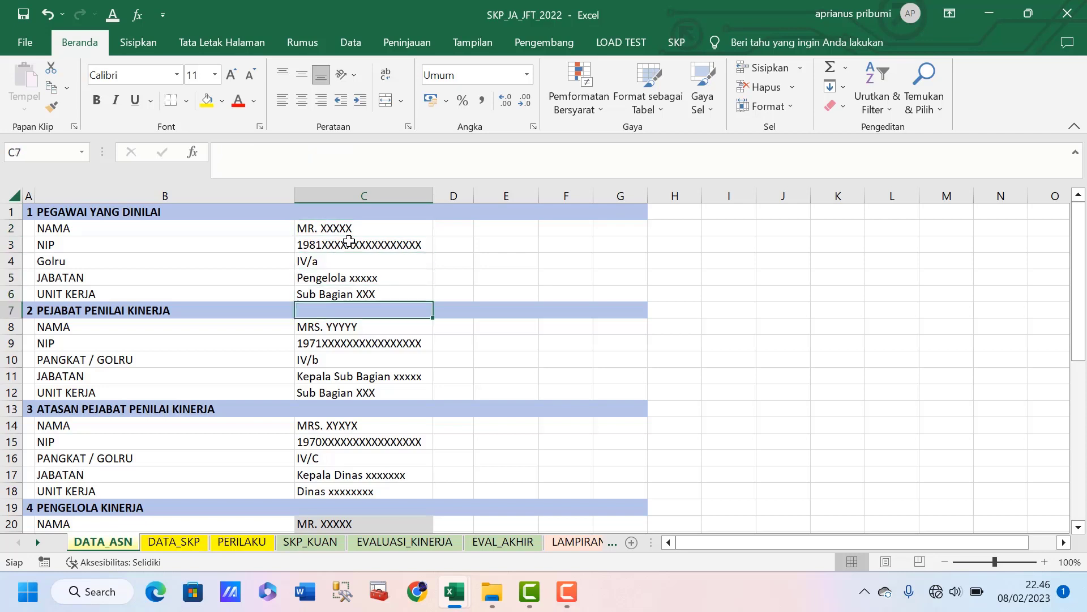
key("Down")
key("Down")
key("Down")
key("Down")
key("Down")
key("Down")
key("Down")
key("Down")
key("Down")
key("Down")
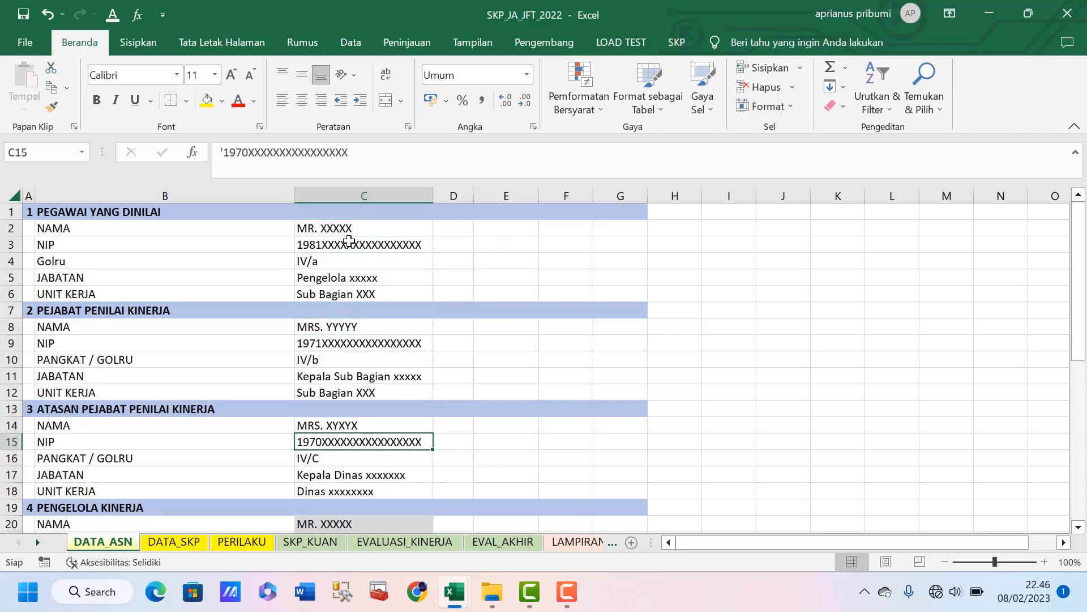
key("Up")
key("Up")
key("Up")
key("Up")
key("Up")
key("Up")
key("Up")
key("Up")
key("Up")
key("Up")
key("Up")
key("Up")
key("Up")
key("Up")
key("Up")
key("Up")
key("Up")
key("Up")
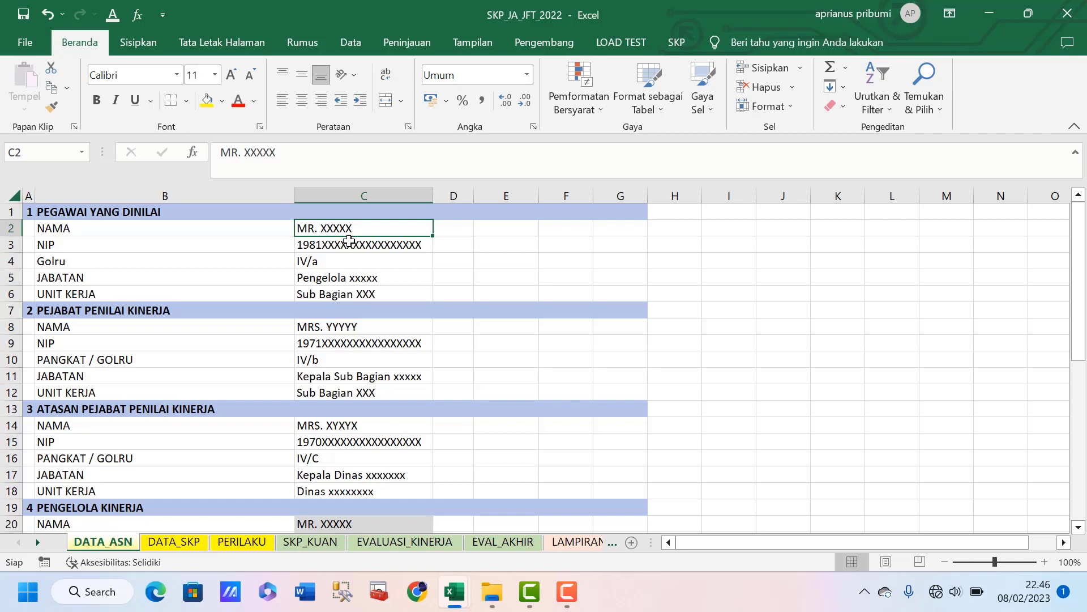
Review the PEGAWAI YANG DINILAI, PEJABAT PENILAI KINERJA and ATASAN PEJABAT PENILAI KINERJA entries down to UNIT KERJA in C18
key("Down")
key("Down")
key("Down")
key("Down")
key("Down")
key("Down")
key("Down")
key("Down")
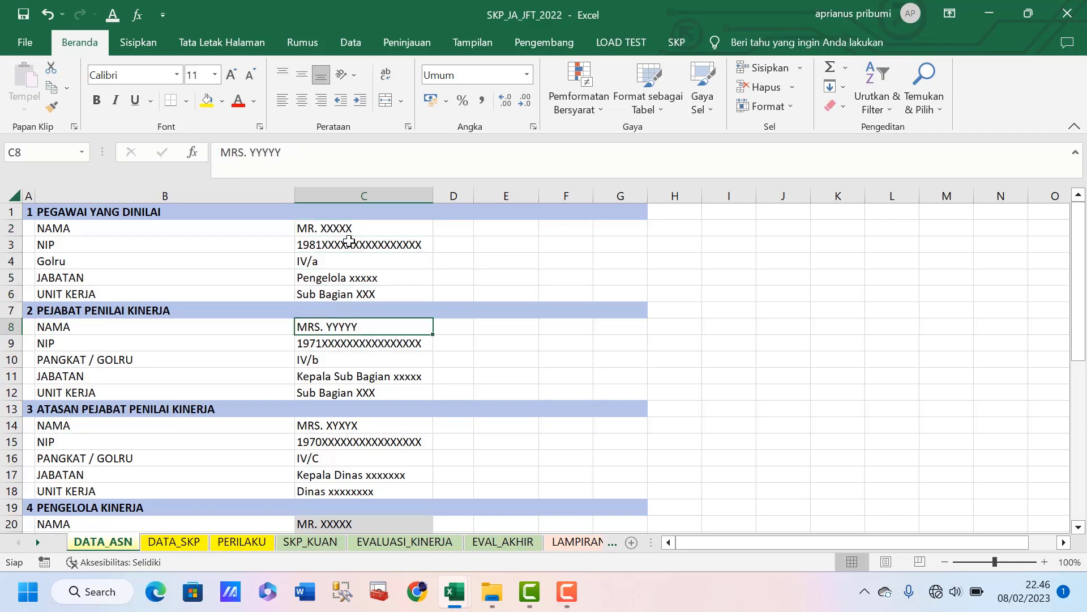
key("Down")
key("Down")
key("Down")
key("Down")
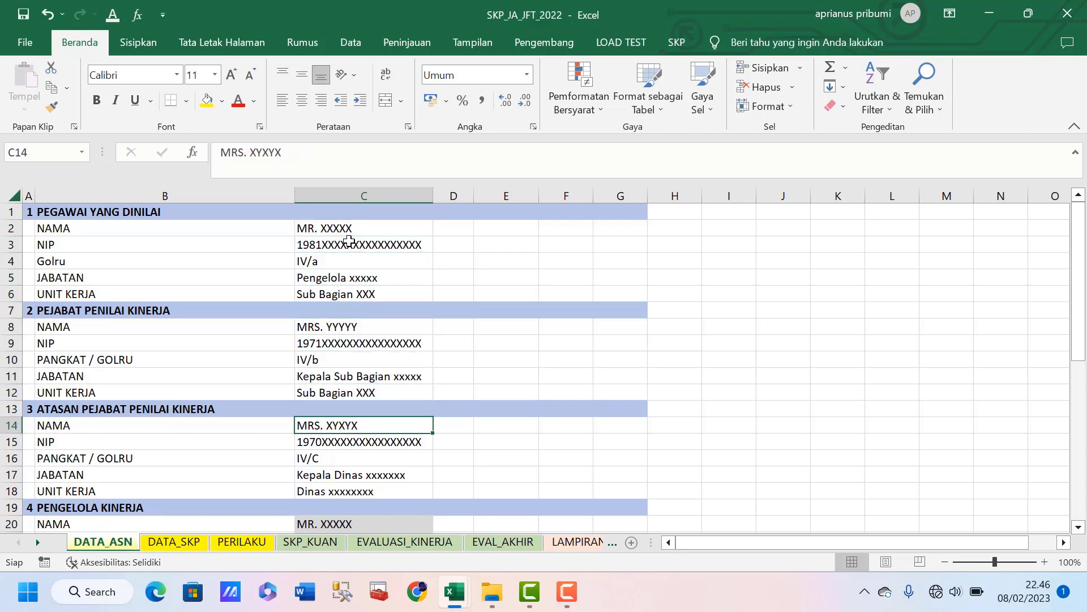
key("Down")
key("Down")
key("Down")
key("Down")
key("Down")
key("Down")
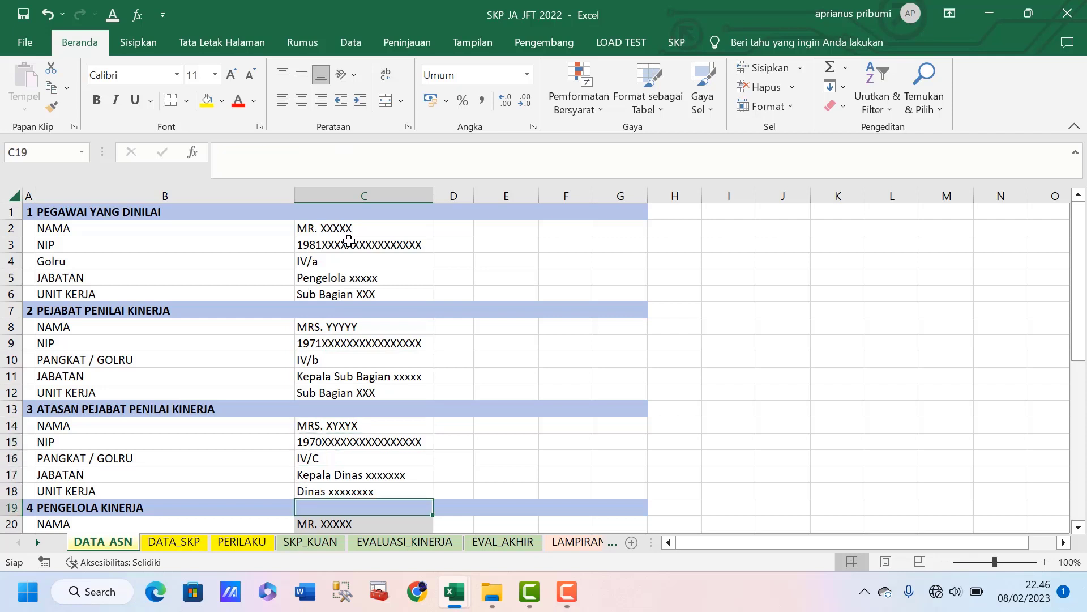
key("Up")
key("Up")
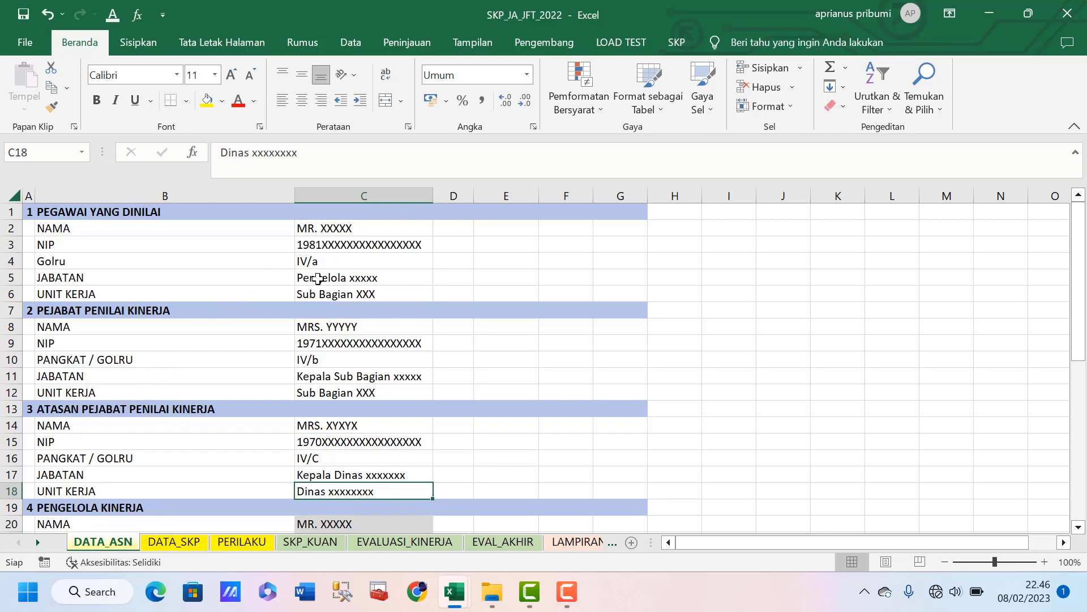
View the PERILAKU sheet and move the DATA_SKP sheet in front of DATA_ASN
left_click(245, 542)
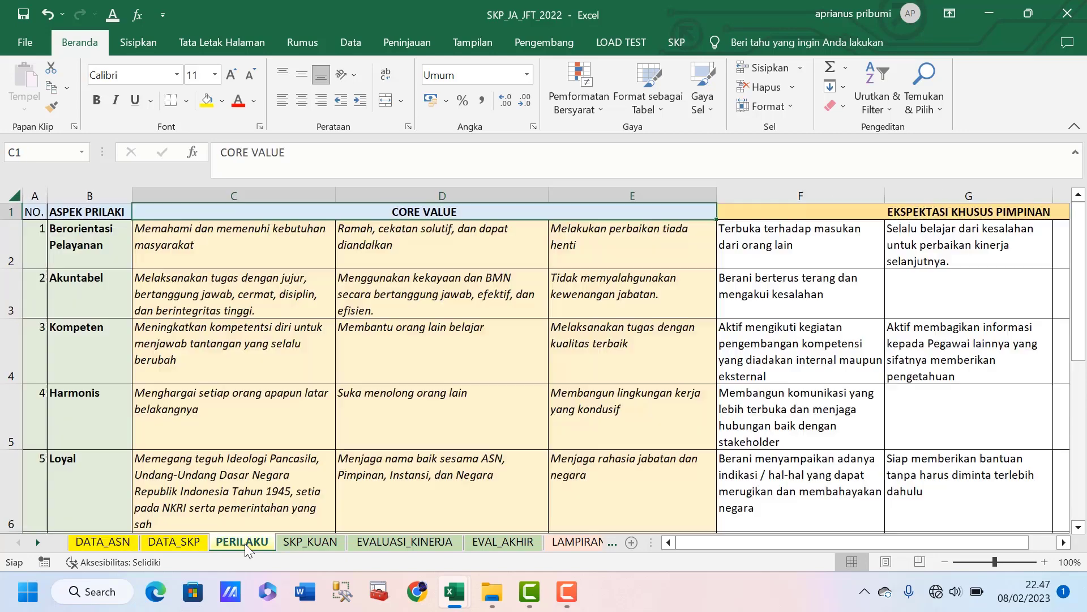
left_click(159, 547)
left_click_drag(159, 549, 120, 546)
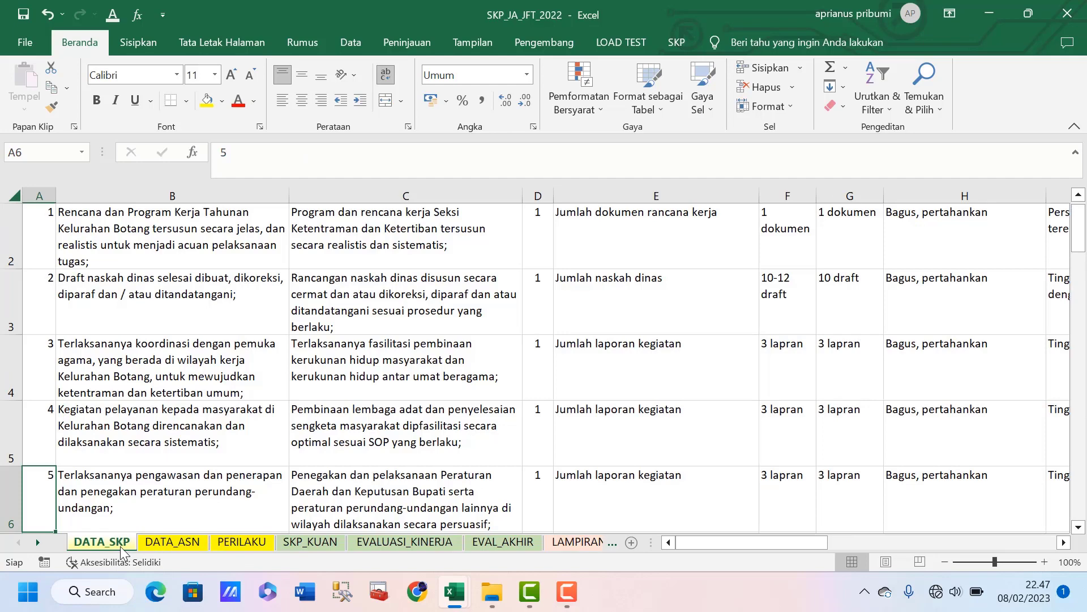
Look through the SKP_KUAN, EVALUASI_KINERJA and EVAL_AKHIR sheets
left_click(325, 543)
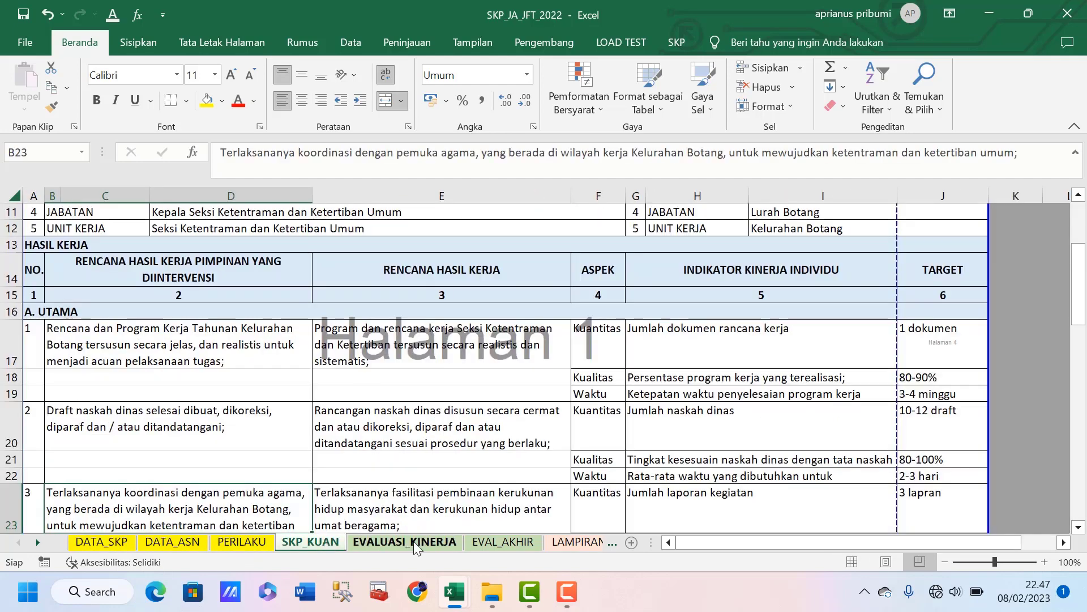
left_click(413, 542)
left_click(487, 542)
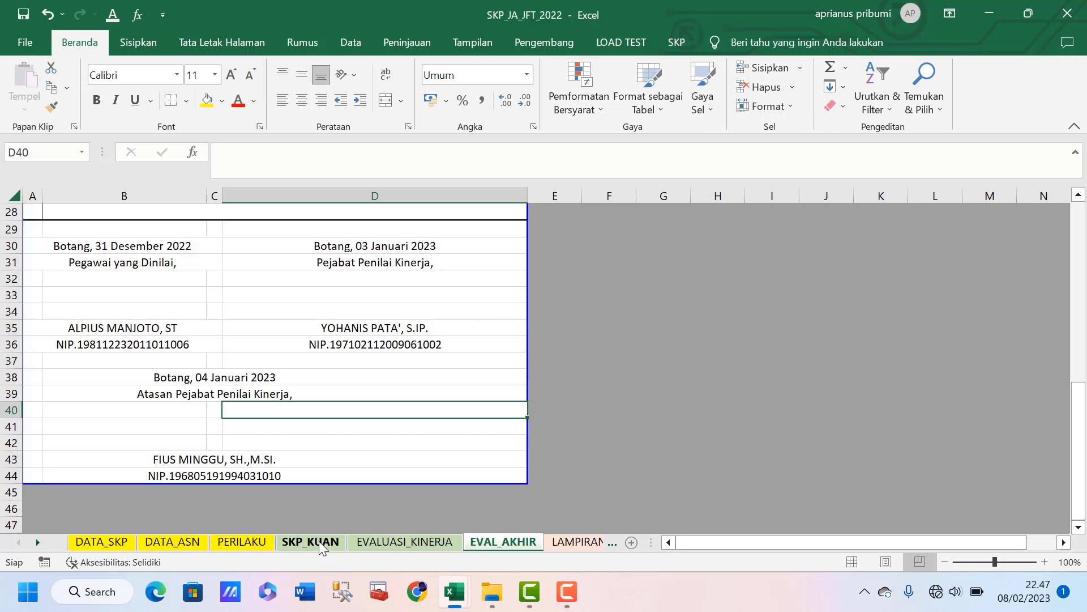
Examine the column headings and first work plan rows on the DATA_SKP sheet, and look over the remaining sheet names
left_click(120, 545)
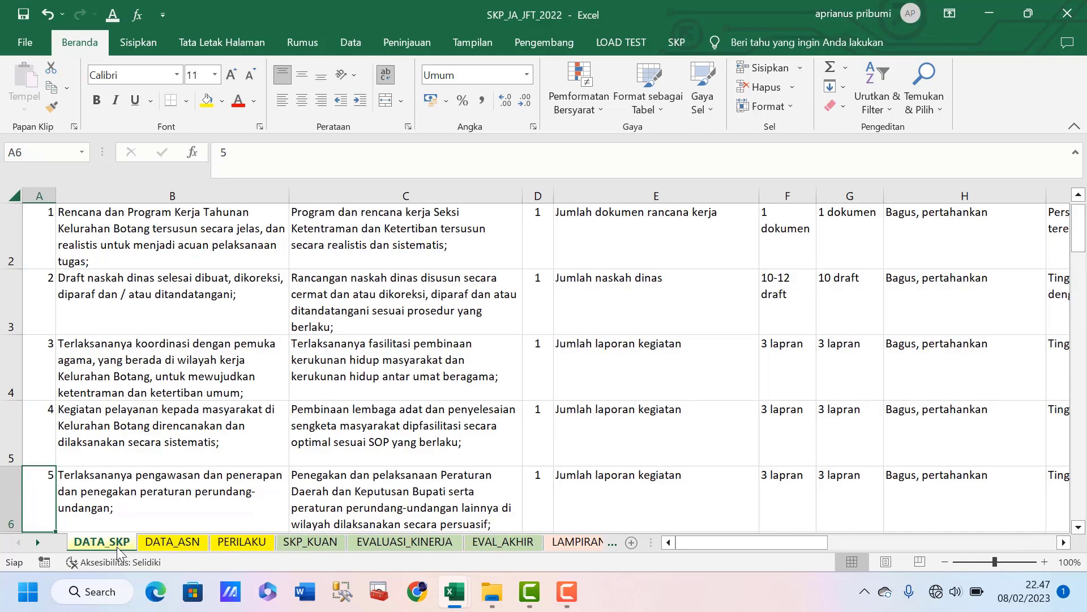
left_click(179, 372)
key("Up")
key("Up")
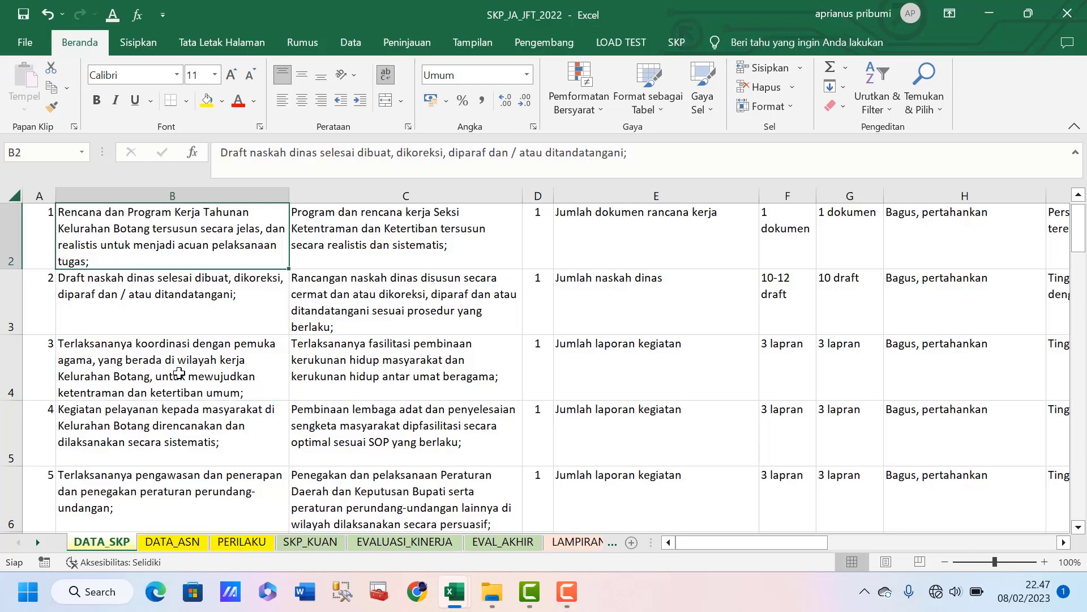
key("Up")
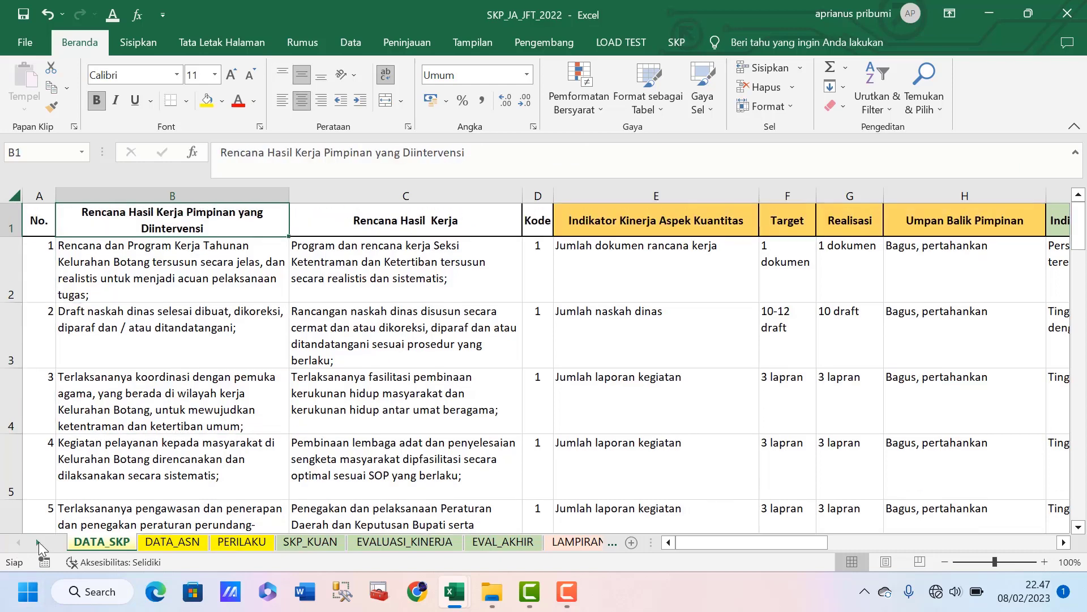
left_click(39, 541)
left_click(38, 541)
left_click(16, 543)
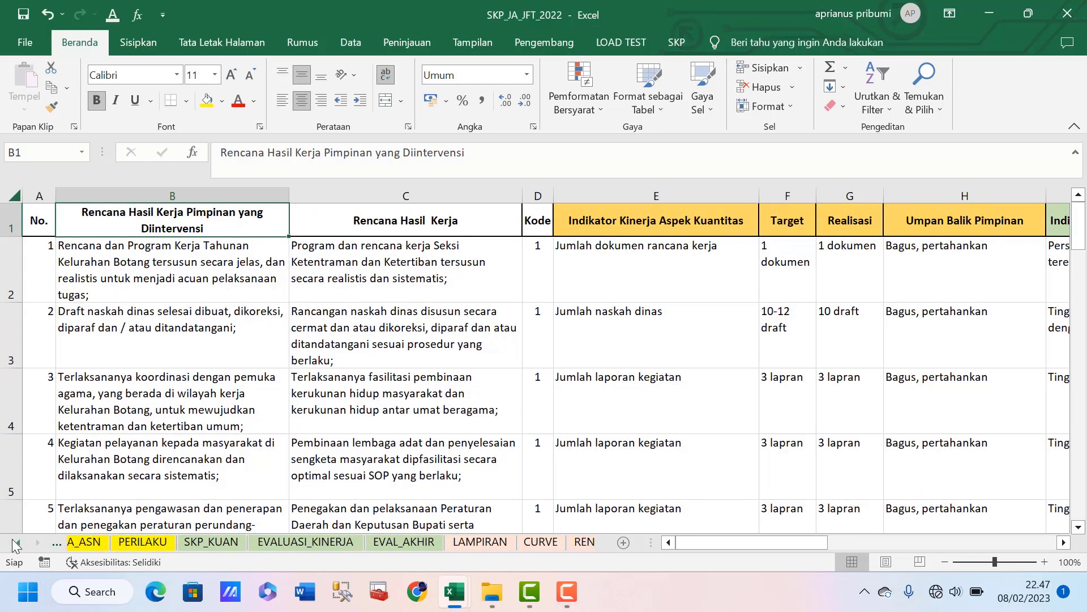
left_click(15, 542)
left_click(203, 365)
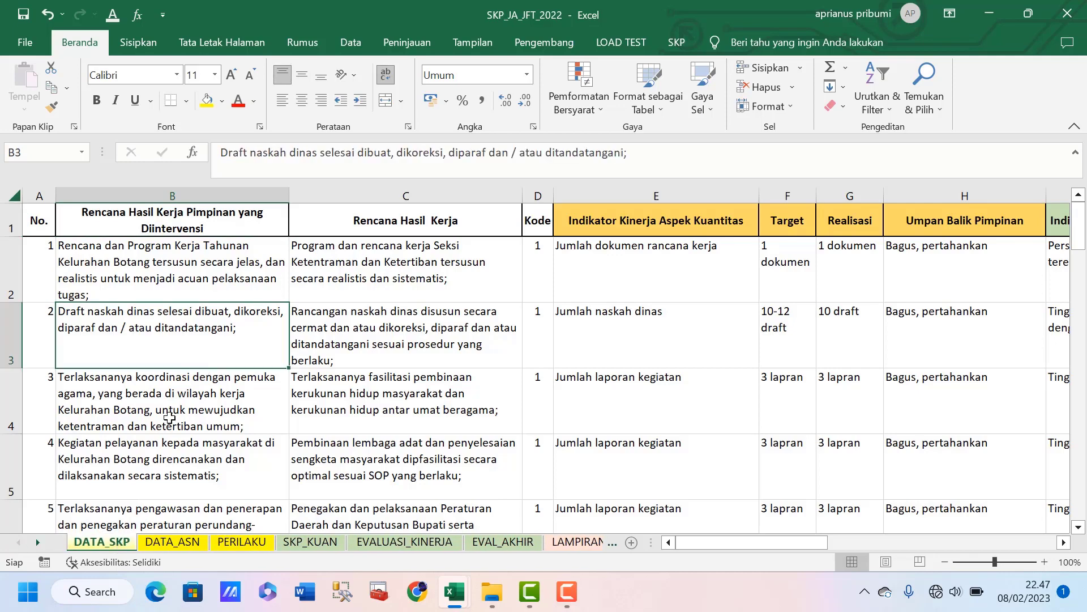
Move the DATA_ASN sheet back in front of DATA_SKP
left_click(178, 544)
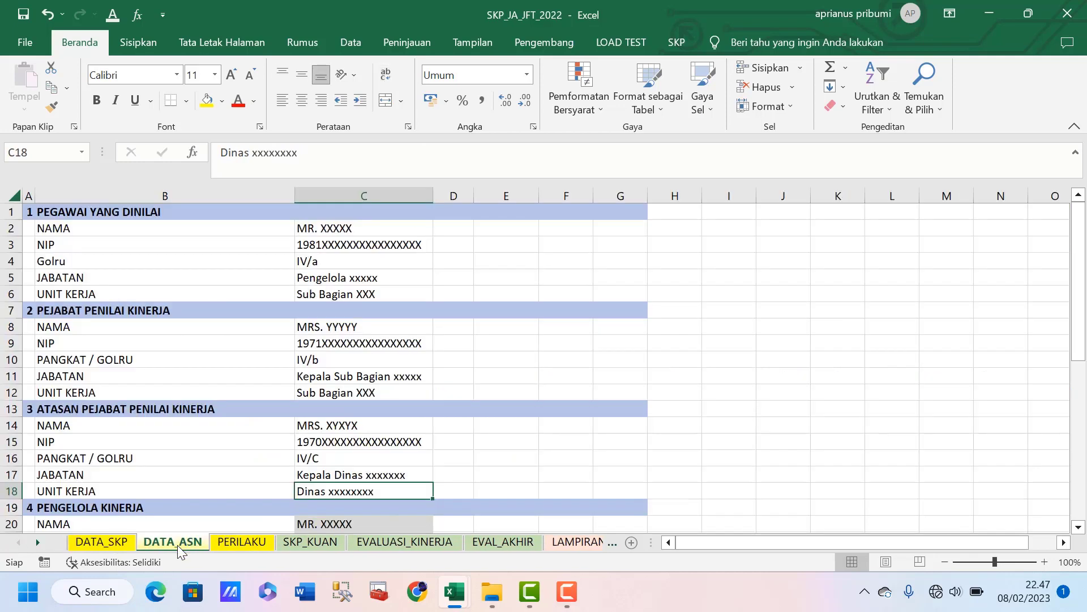
left_click_drag(24, 545, 26, 545)
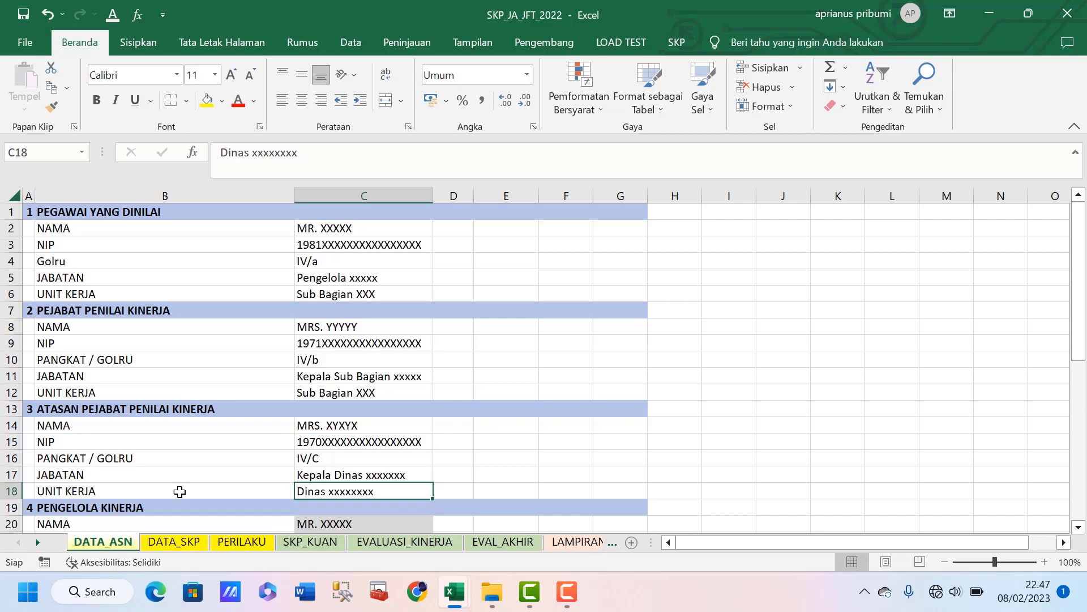
Review the name, NIP, Golru, JABATAN and UNIT KERJA fields in the PEGAWAI YANG DINILAI section of DATA_ASN
left_click(347, 256)
key("Up")
key("Up")
key("Up")
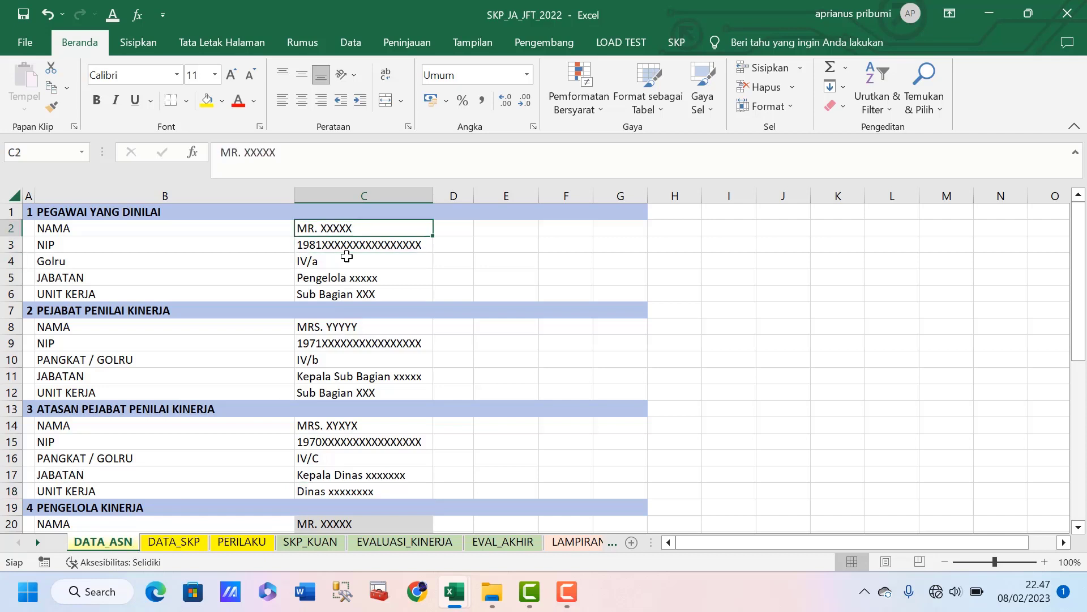
key("Down")
left_click(346, 256)
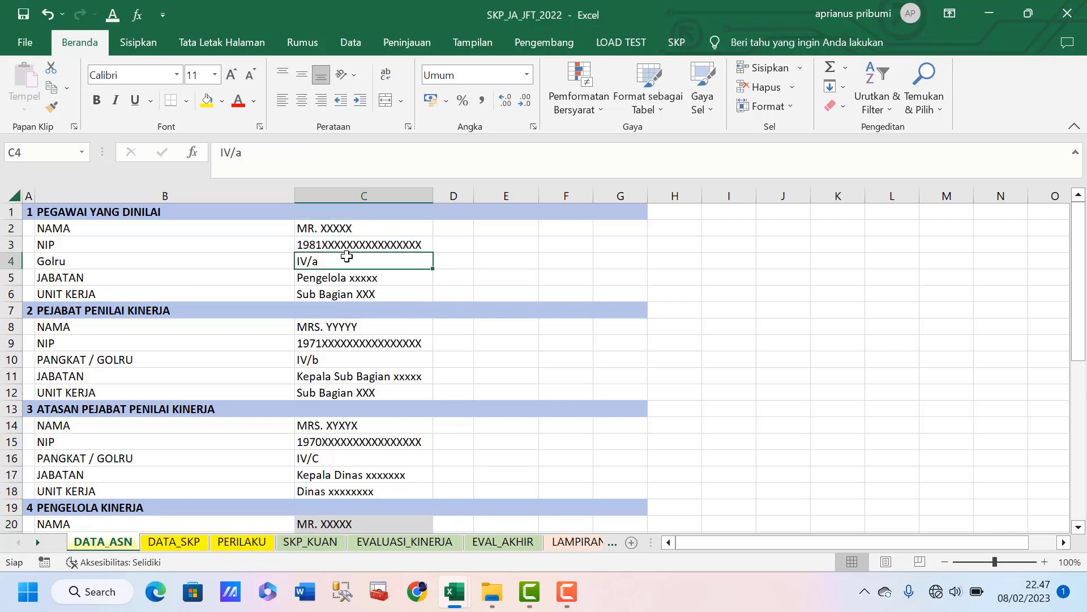
key("Up")
key("Up")
key("Up")
key("Down")
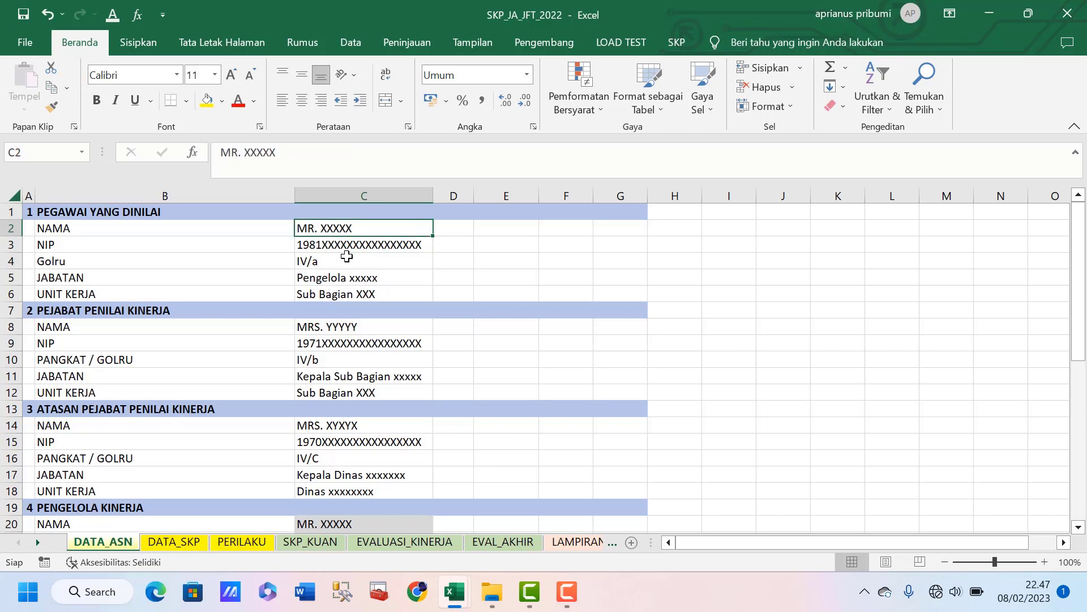
key("Down")
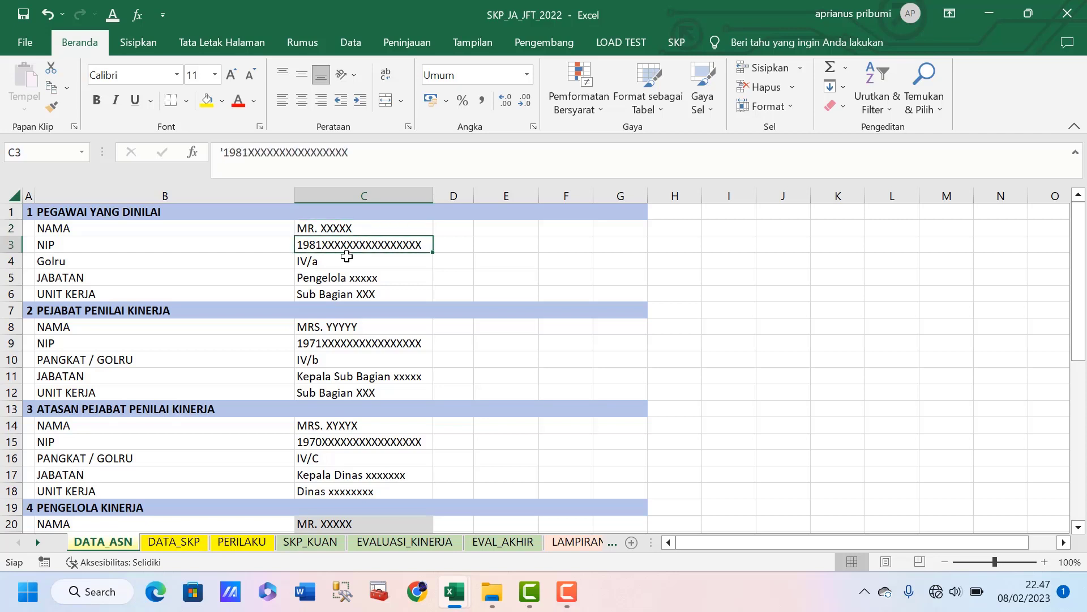
key("Down")
key("Down")
key("Down")
key("Down")
key("Up")
key("Up")
key("Up")
key("Up")
key("Up")
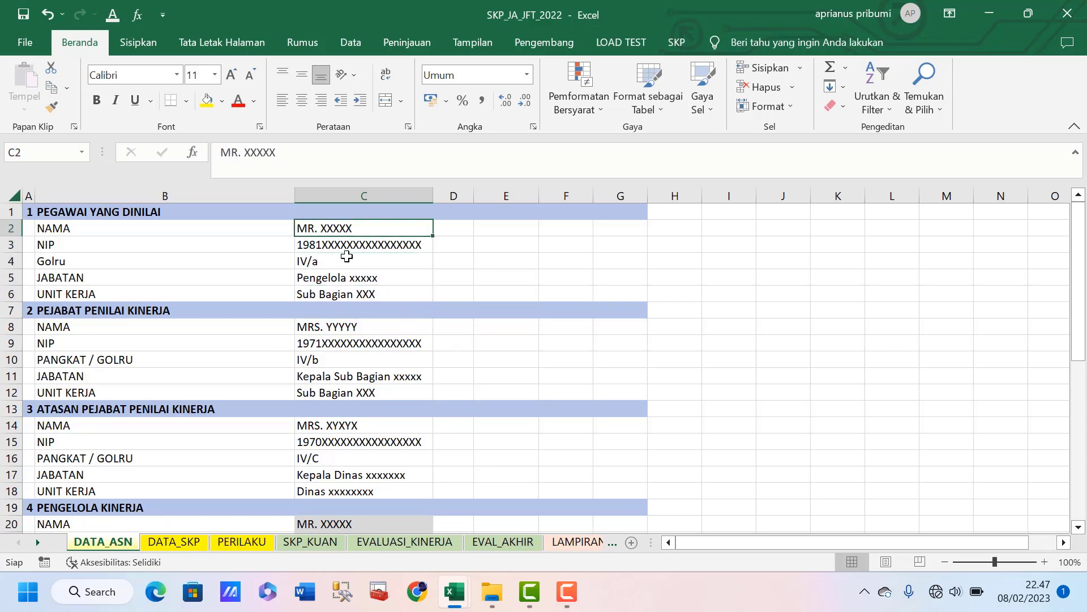
Review the fields of the PEJABAT PENILAI KINERJA section in column C, down to its UNIT KERJA cell
key("Down")
key("Down")
key("Down")
key("Down")
key("Down")
key("Down")
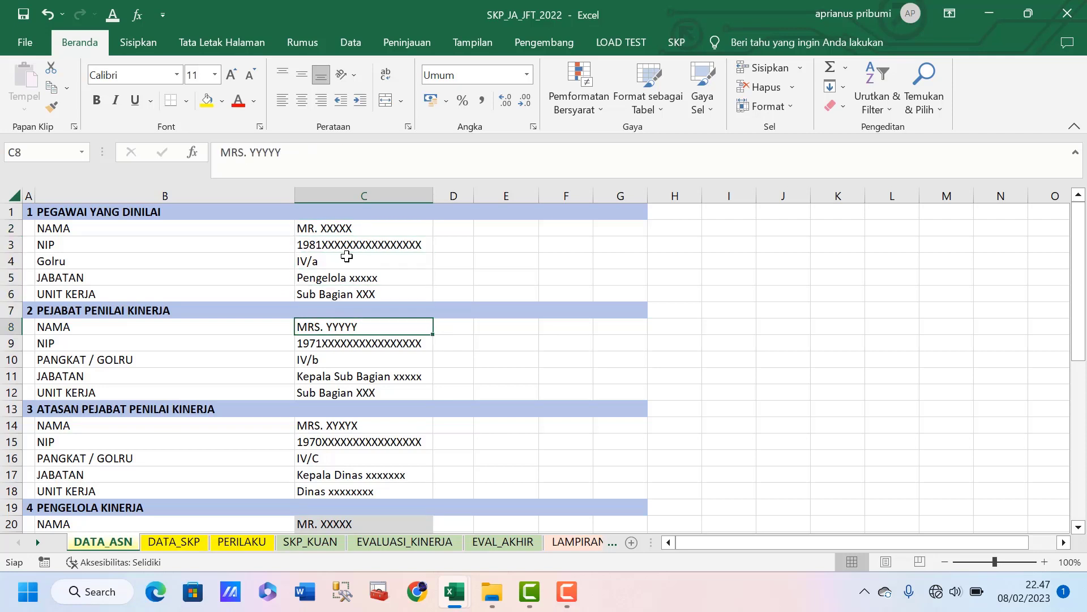
key("Down")
key("Down")
key("Down")
key("Down")
key("Down")
key("Down")
key("Down")
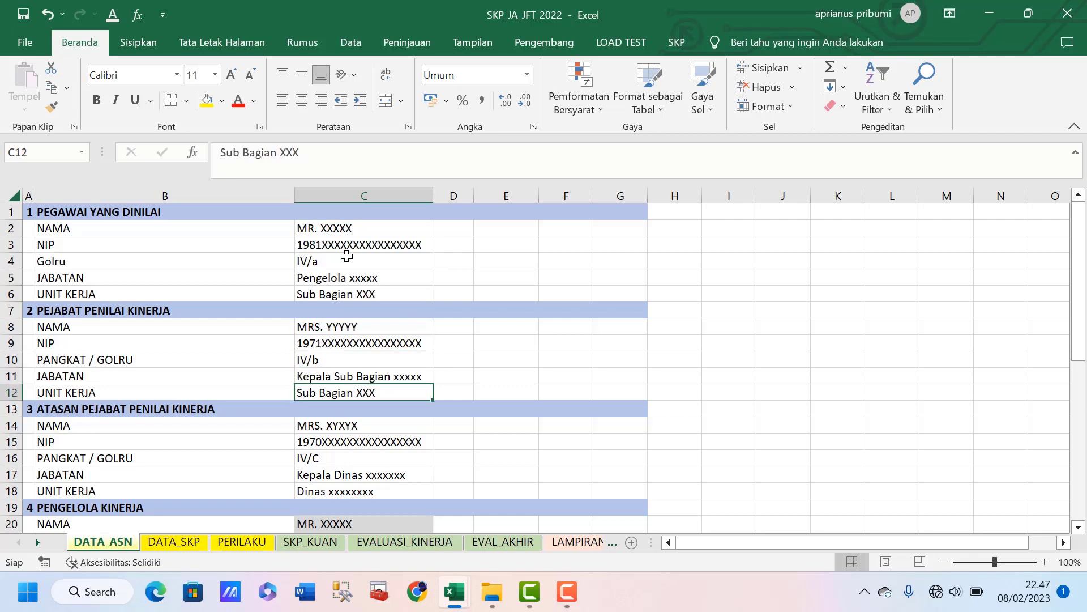
Review the NAMA, NIP, PANGKAT / GOLRU, JABATAN and UNIT KERJA fields of the ATASAN PEJABAT PENILAI KINERJA section
key("Down")
key("Down")
key("Down")
key("Down")
key("Down")
key("Down")
key("Down")
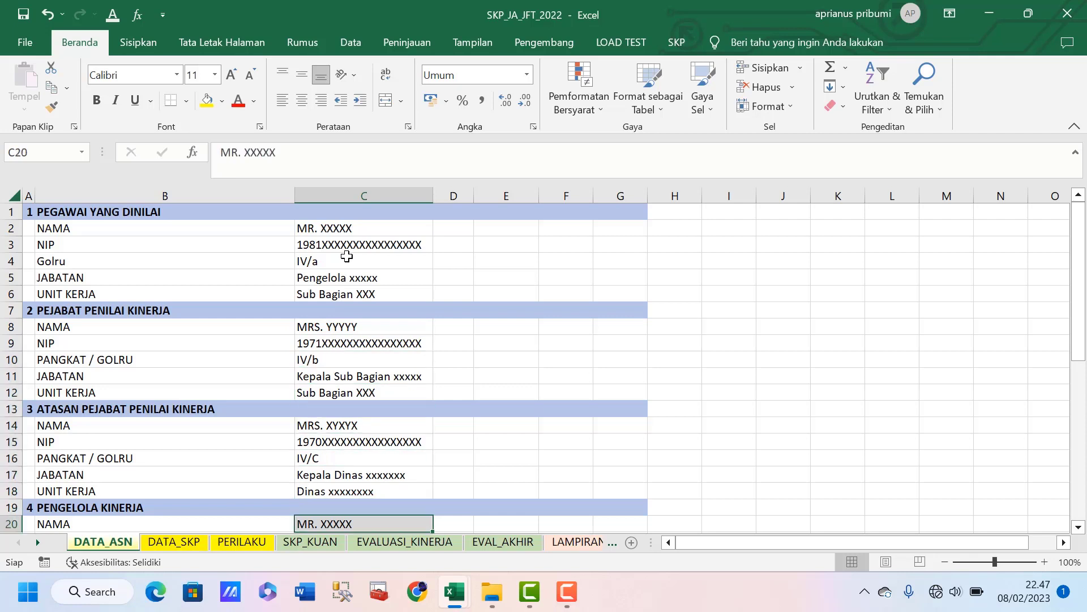
key("Up")
key("Up")
key("Up")
key("Up")
key("Up")
key("Up")
key("Up")
key("Up")
key("Up")
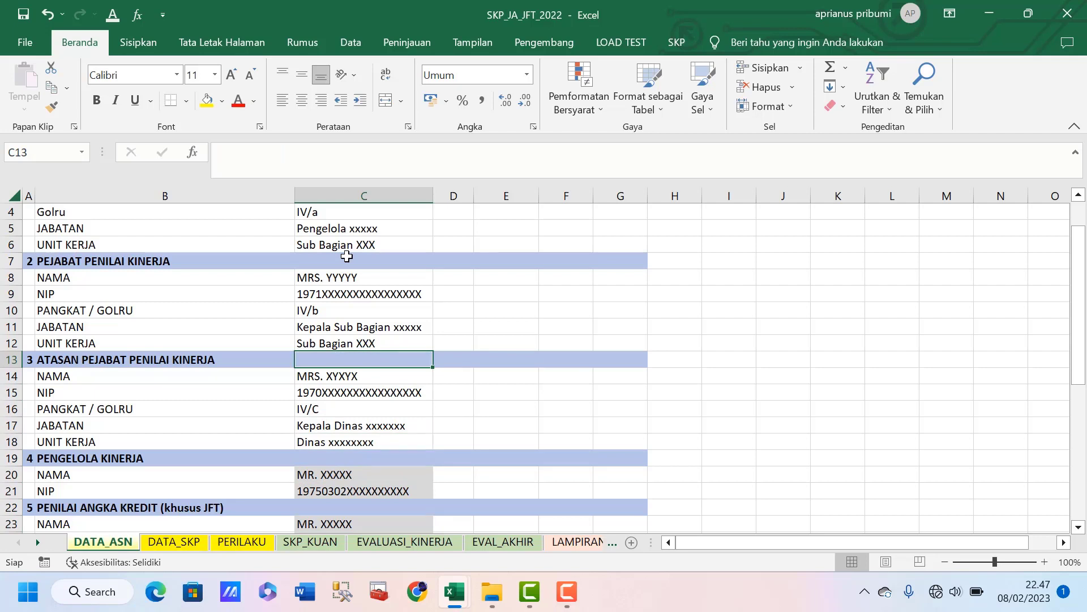
key("Down")
key("Down")
key("Down")
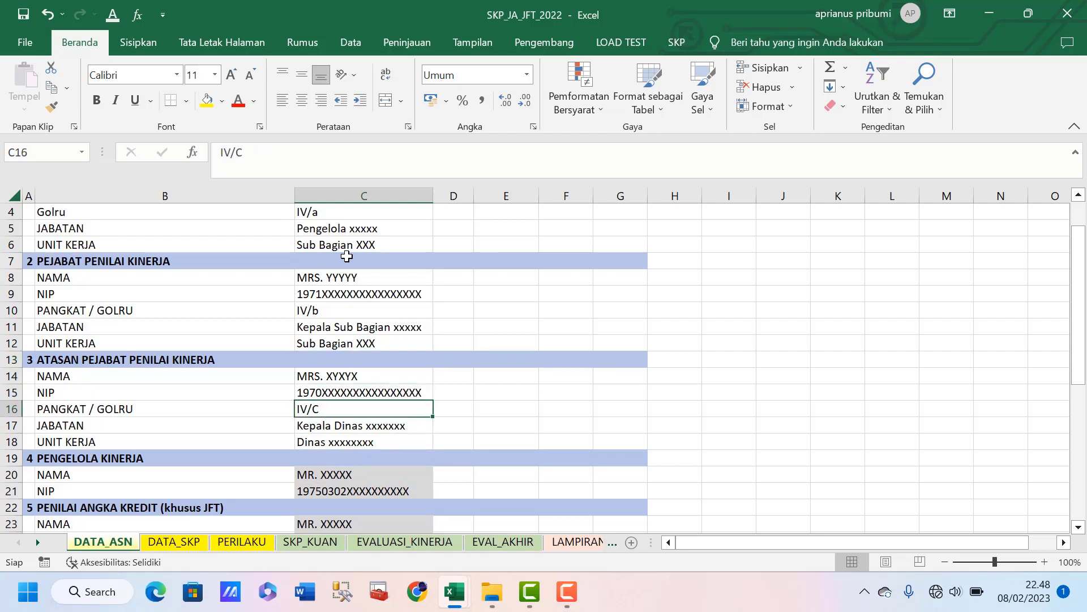
key("Up")
key("Up")
key("Up")
key("Up")
Look through the remaining DATA_ASN sections, from PENGELOLA KINERJA down to the date fields under PENILAIAN
key("Down")
key("Down")
key("Down")
key("Down")
key("Down")
key("Down")
key("Down")
key("Down")
key("Down")
key("Down")
key("Down")
key("Down")
key("Down")
key("Down")
key("Down")
key("Down")
key("Down")
key("Down")
key("Down")
key("Down")
key("Down")
key("Down")
key("Down")
key("Down")
key("Down")
key("Down")
key("Down")
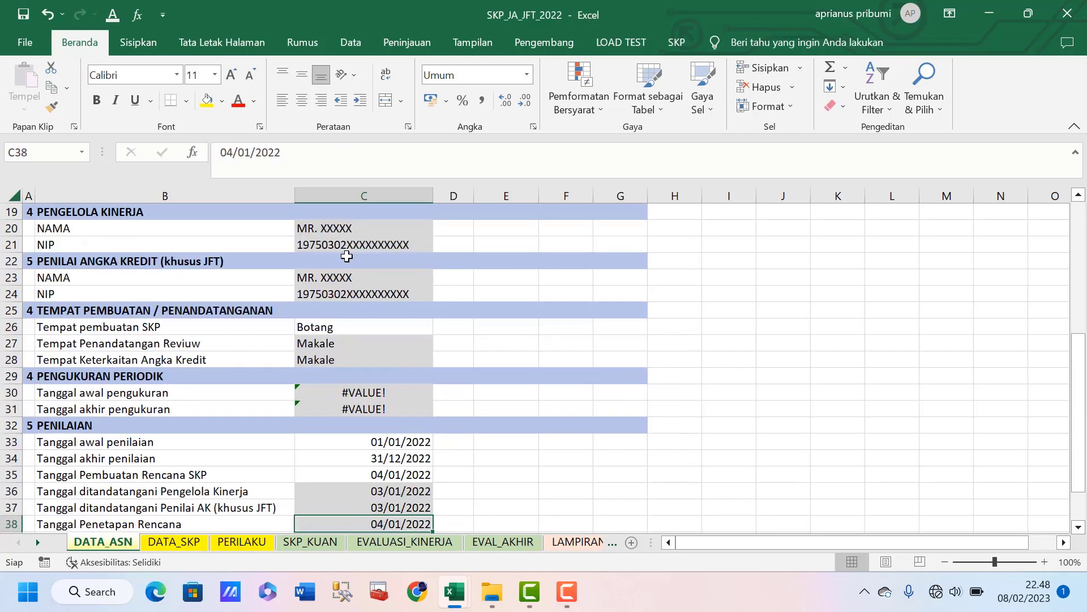
key("Down")
key("Down")
key("Down")
key("Down")
key("Down")
key("Down")
key("Down")
key("Down")
key("Down")
key("Down")
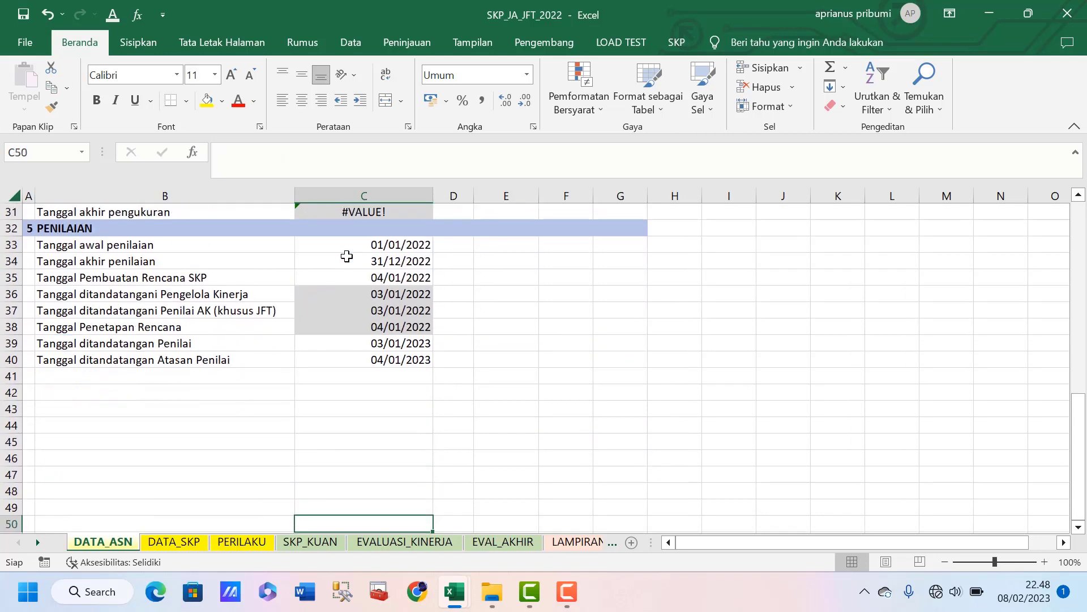
Go back over column C between ATASAN PEJABAT PENILAI KINERJA and PENILAIAN, comparing the grey cells with the unshaded ones
key("Up")
key("Up")
key("Up")
key("Up")
key("Up")
key("Up")
key("Up")
key("Up")
key("Up")
key("Up")
key("Up")
key("Up")
key("Up")
key("Up")
key("Up")
key("Up")
key("Up")
key("Up")
key("Up")
key("Up")
key("Up")
key("Up")
key("Up")
key("Up")
key("Up")
key("Up")
key("Up")
key("Up")
key("Up")
key("Up")
key("Up")
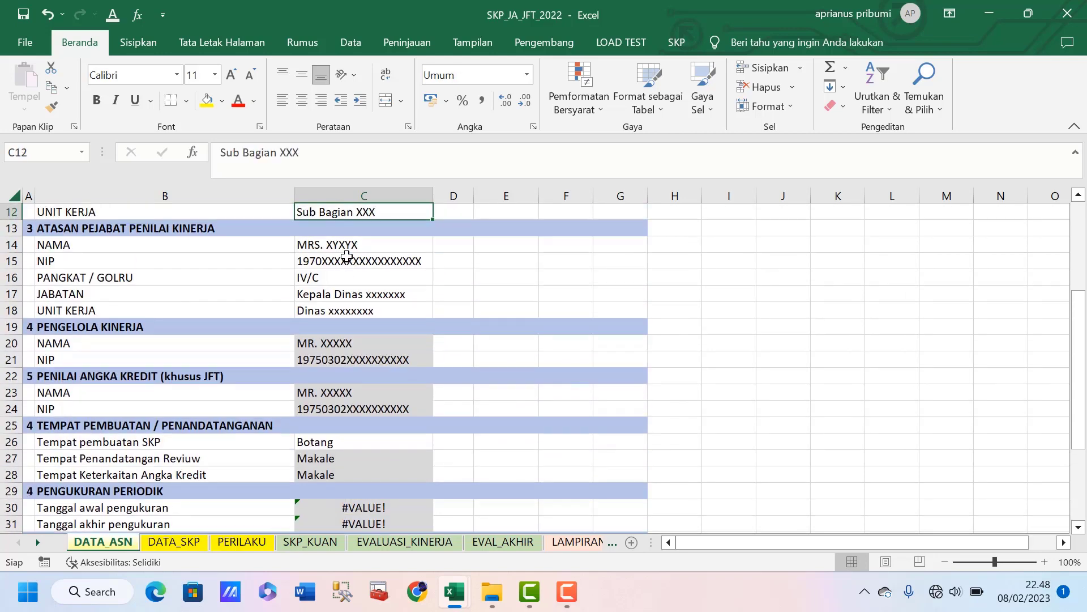
key("Down")
key("Down")
key("Down")
key("Down")
key("Down")
key("Down")
key("Down")
key("Down")
key("Down")
key("Down")
key("Down")
key("Down")
key("Down")
key("Down")
key("Down")
key("Down")
key("Down")
key("Down")
key("Down")
key("Down")
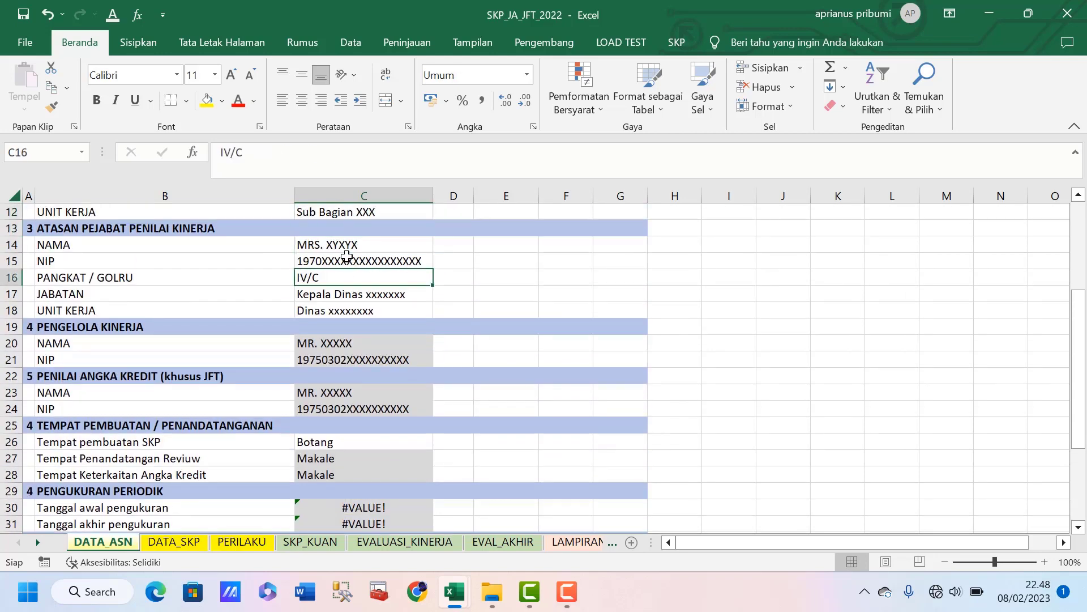
key("Up")
key("Up")
key("Up")
key("Up")
key("Up")
key("Up")
key("Up")
key("Up")
key("Up")
key("Up")
key("Up")
key("Up")
key("Up")
key("Up")
key("Up")
key("Up")
key("Up")
key("Up")
key("Up")
key("Up")
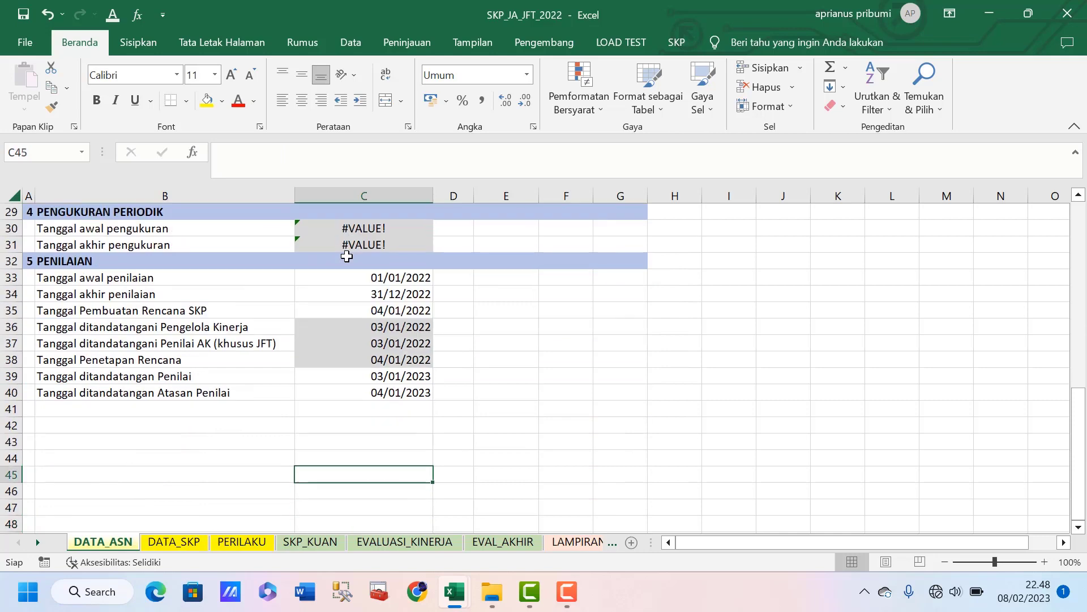
Set Tempat pembuatan SKP in the TEMPAT PEMBUATAN / PENANDATANGANAN section to Makale
key("Down")
key("Down")
key("Down")
key("Down")
key("Down")
key("Down")
key("Down")
key("Down")
key("Down")
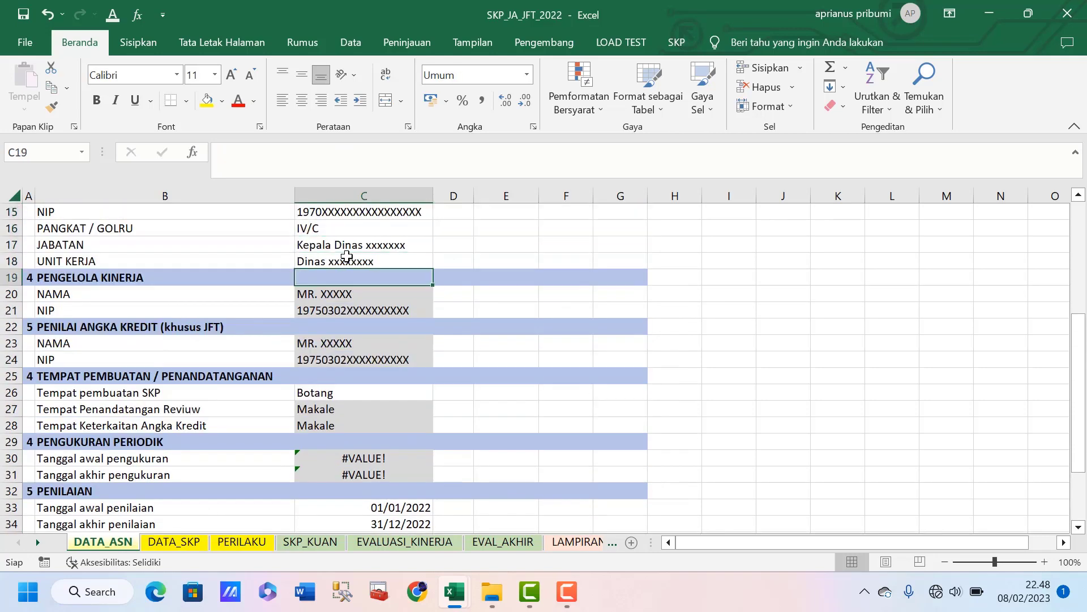
key("Down")
key("Down")
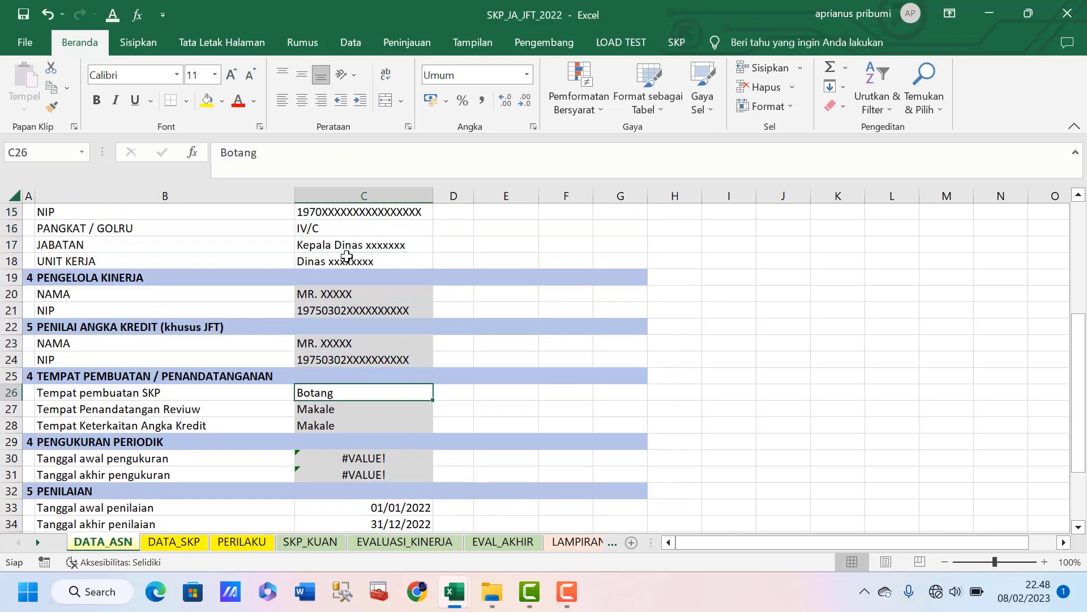
type("Makale")
key("Return")
key("Down")
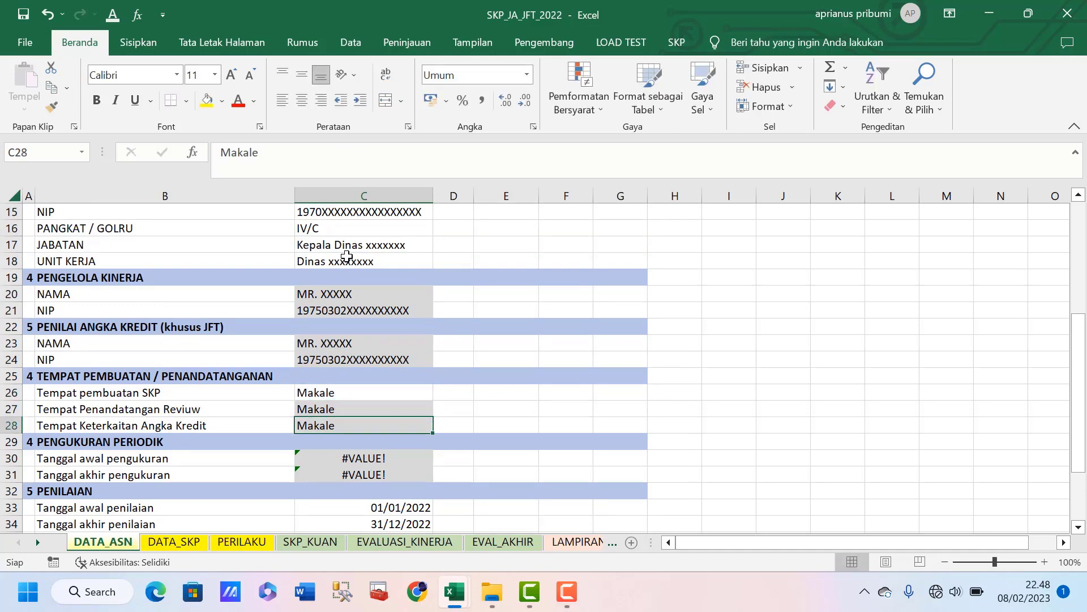
Look through the date fields under PENGUKURAN PERIODIK and PENILAIAN to the end of the DATA_ASN form
key("Down")
key("Down")
key("Down")
key("Down")
key("Down")
key("Down")
key("Down")
key("Down")
key("Down")
key("Down")
key("Down")
key("Down")
key("Down")
key("Down")
key("Down")
key("Down")
key("Down")
key("Down")
Look back over column C from the PENILAIAN dates up to PANGKAT / GOLRU under ATASAN PEJABAT PENILAI KINERJA
key("Up")
key("Up")
key("Up")
key("Up")
key("Up")
key("Up")
key("Up")
key("Up")
key("Up")
key("Up")
key("Up")
key("Up")
key("Up")
key("Up")
key("Up")
key("Up")
key("Up")
key("Up")
key("Up")
key("Up")
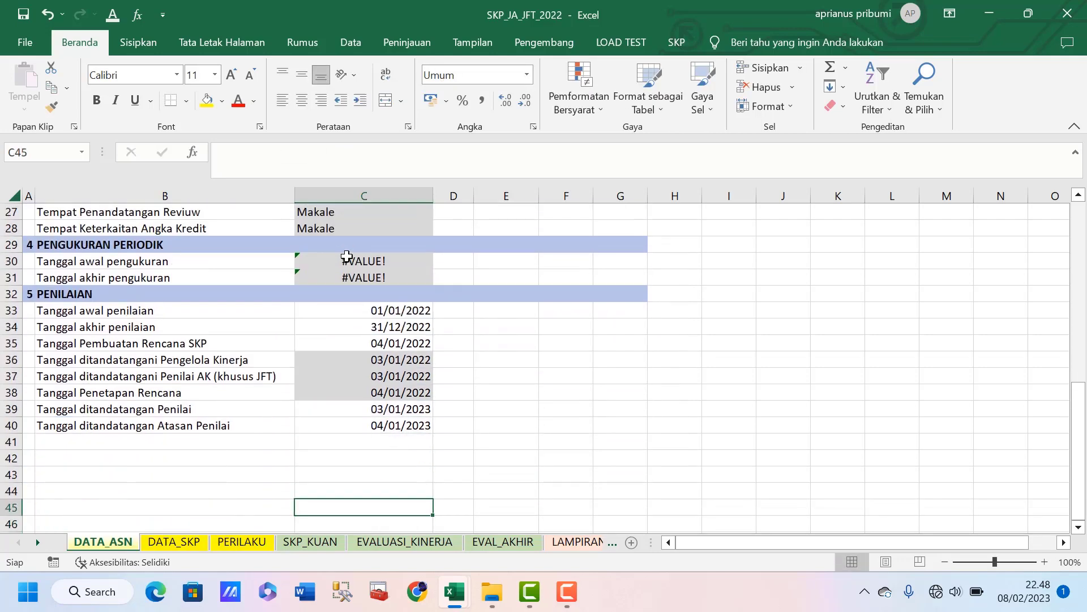
key("Up")
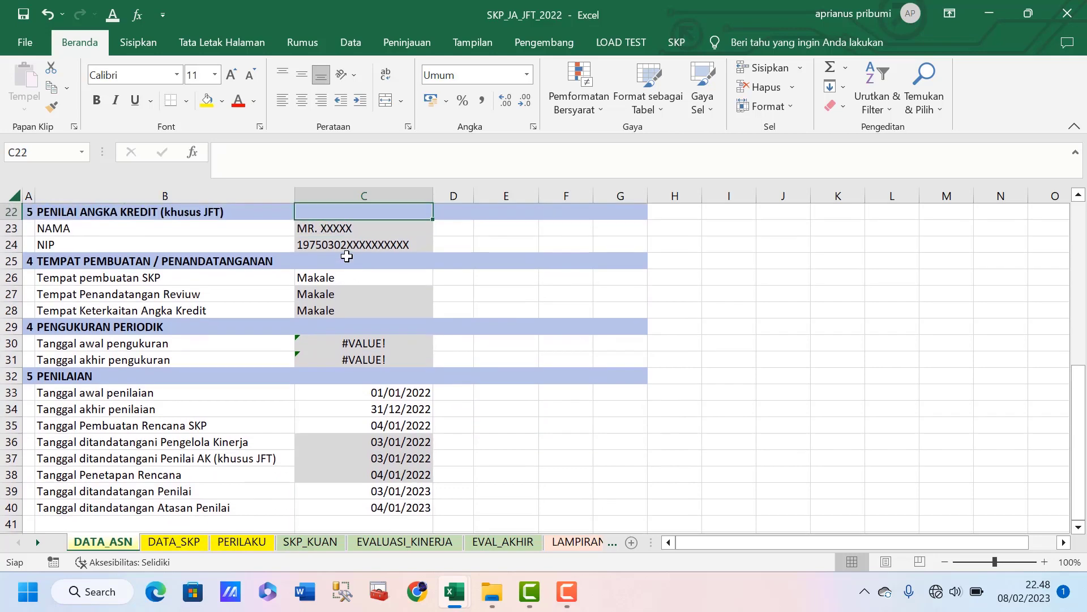
key("Down")
key("Down")
key("Down")
key("Up")
key("Up")
key("Up")
key("Up")
key("Up")
key("Up")
key("Up")
key("Up")
key("Up")
key("Up")
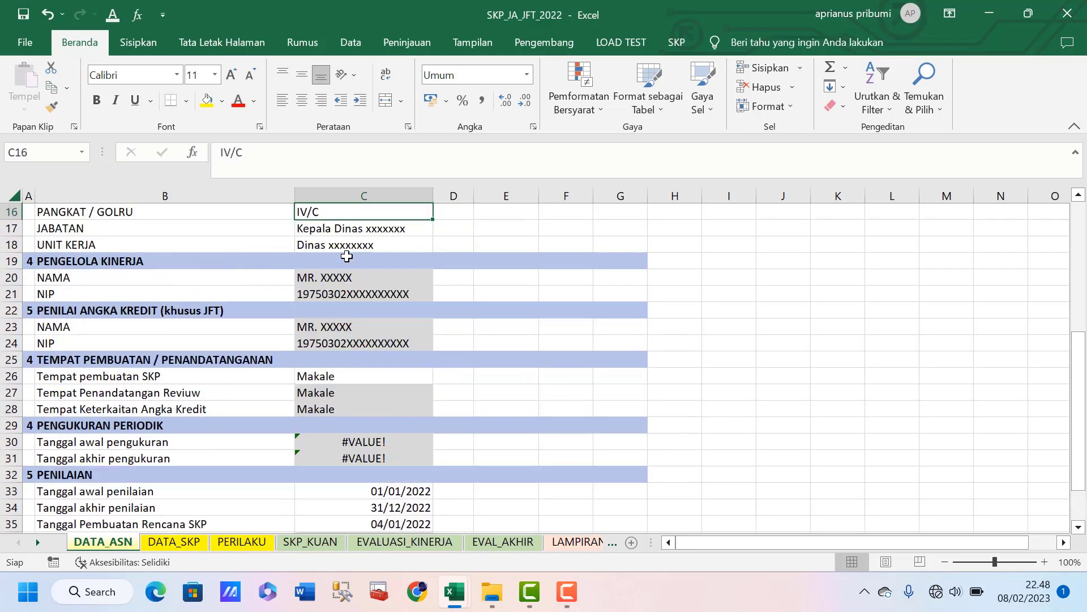
Examine the TEMPAT PEMBUATAN / PENANDATANGANAN fields, comparing the unshaded Tempat pembuatan SKP cell with the grey place cells below it
key("Down")
key("Down")
key("Down")
key("Down")
key("Down")
key("Down")
key("Down")
key("Down")
key("Down")
key("Down")
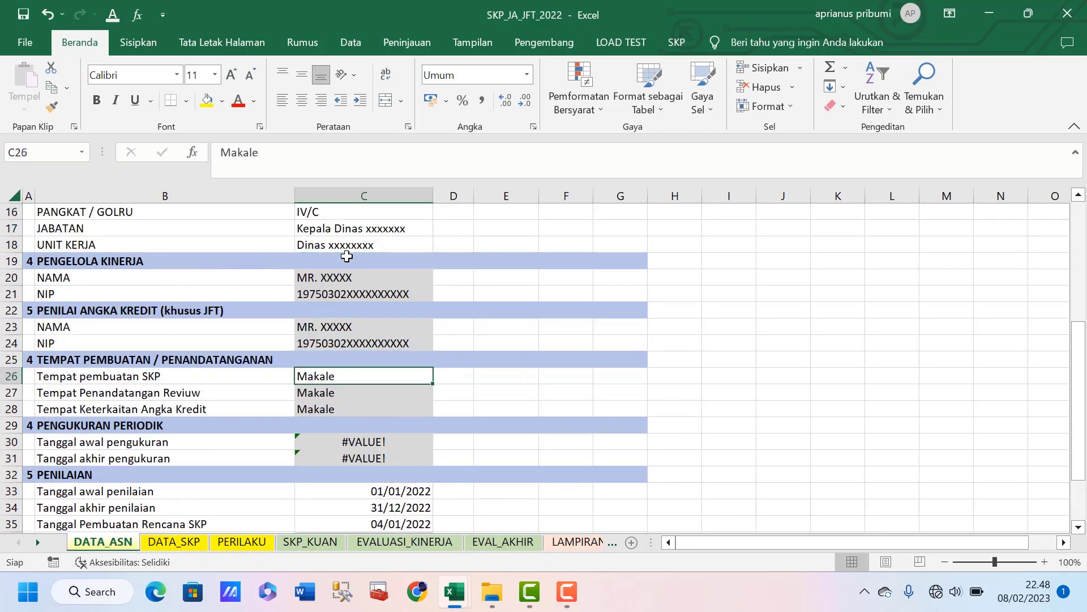
key("Down")
key("Up")
key("Down")
key("Down")
key("Up")
key("Up")
Return to the PEGAWAI YANG DINILAI section at the start of DATA_ASN and review its NIP and Golru fields
left_click(306, 254)
key("Up")
key("Up")
key("Up")
key("Up")
key("Up")
key("Up")
key("Up")
key("Up")
key("Up")
key("Up")
key("Up")
key("Up")
key("Up")
key("Up")
key("Up")
key("Up")
key("Up")
key("Up")
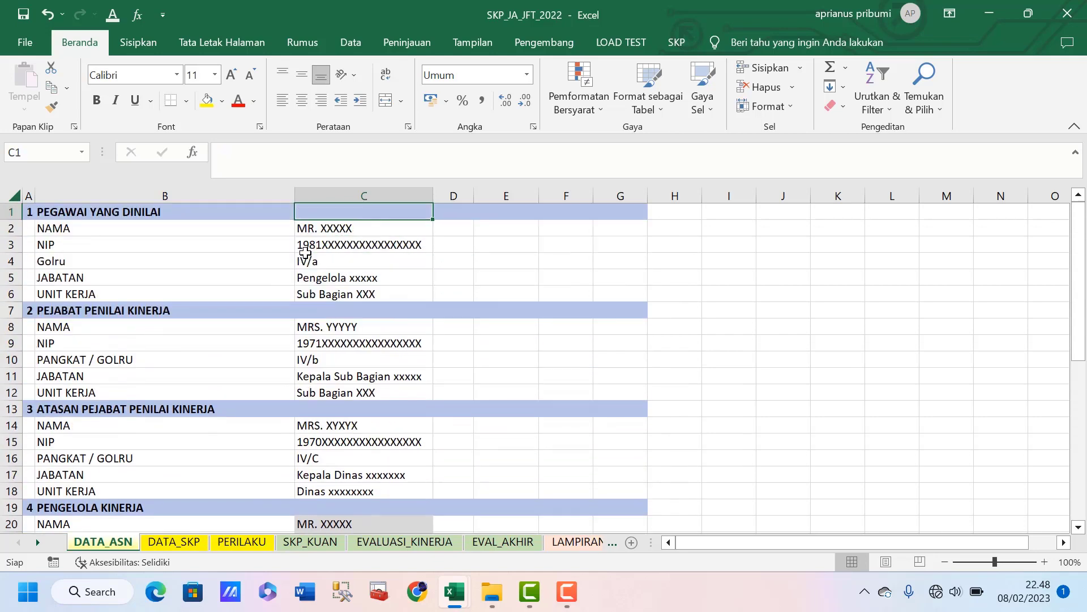
key("Down")
key("Down")
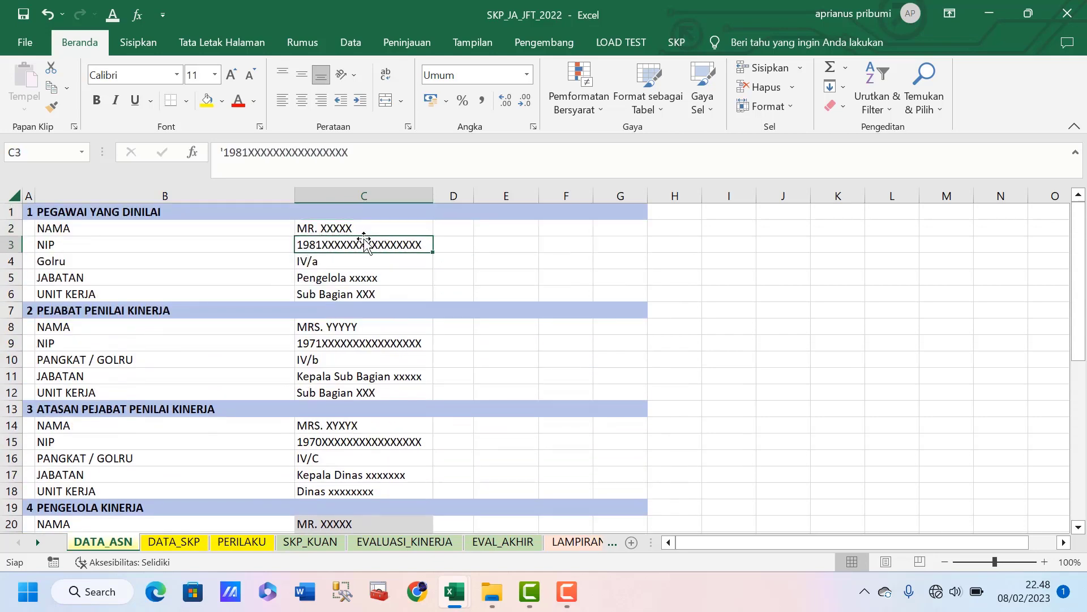
left_click(337, 264)
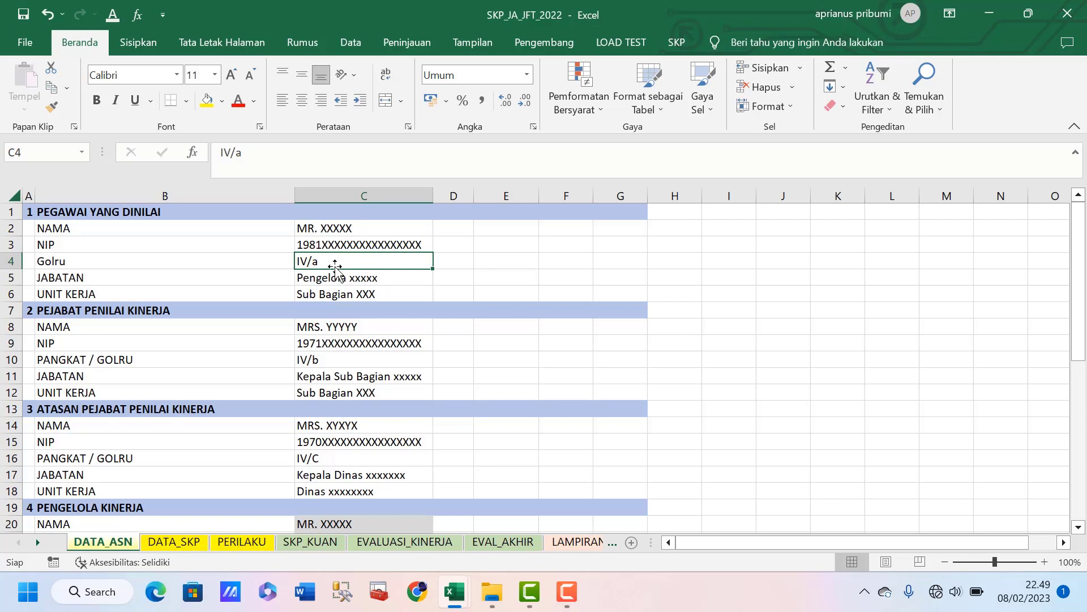
Look over the column C entries from PEJABAT PENILAI KINERJA down past the last date under PENILAIAN
left_click(323, 361)
key("Down")
key("Down")
key("Down")
key("Down")
key("Down")
key("Down")
key("Down")
key("Down")
key("Down")
key("Down")
key("Down")
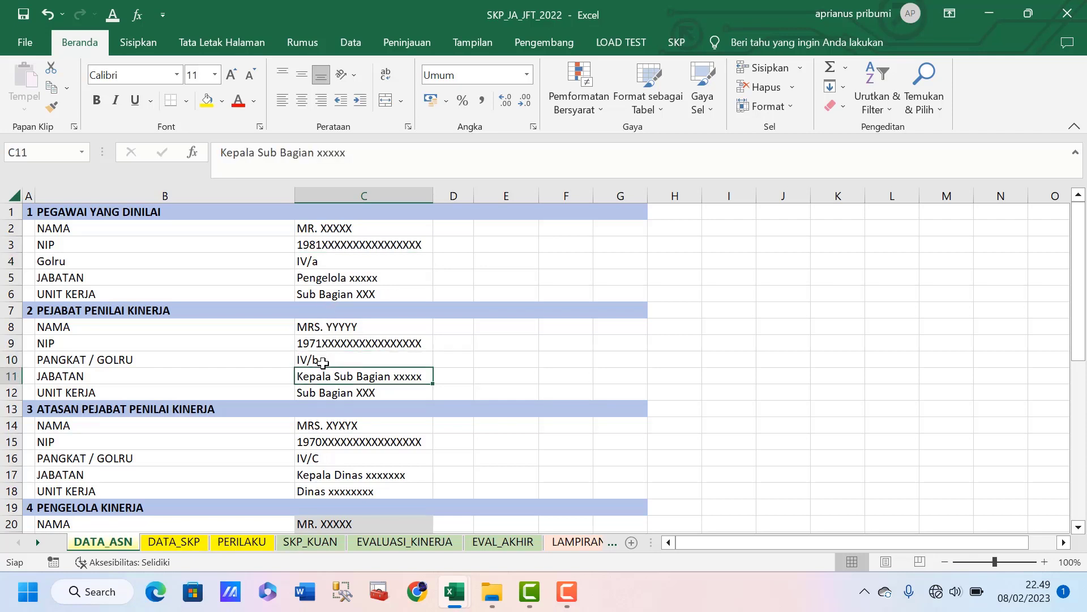
key("Down")
key("Down")
key("Down")
key("Down")
key("Down")
key("Down")
key("Down")
key("Down")
key("Down")
key("Down")
key("Down")
key("Down")
key("Down")
key("Down")
key("Down")
key("Down")
key("Down")
key("Down")
key("Down")
key("Down")
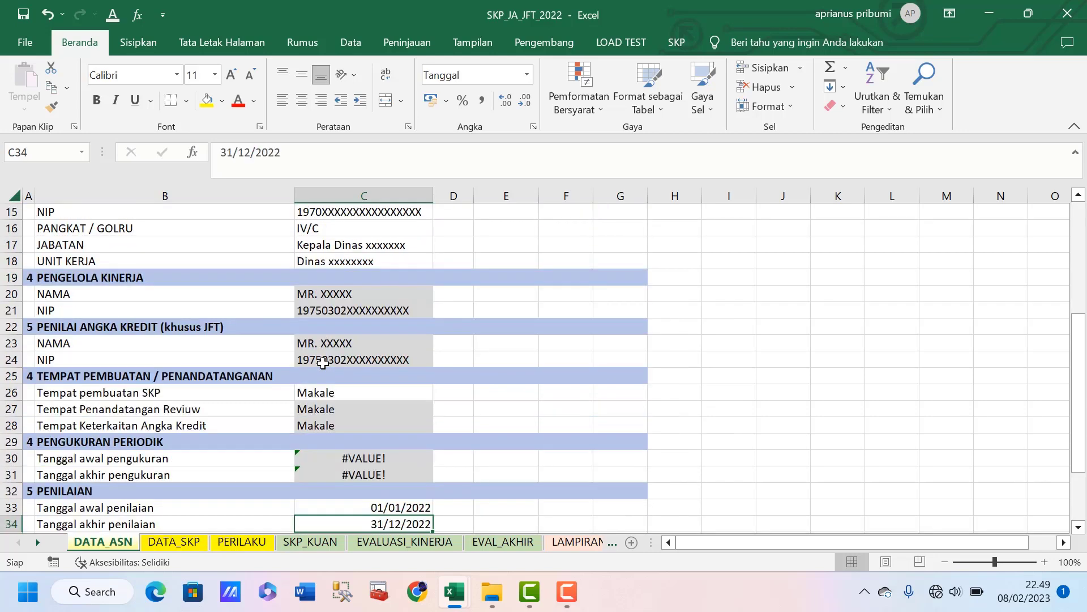
Look back over column C of DATA_ASN from below the PENILAIAN dates up to JABATAN under ATASAN PEJABAT PENILAI KINERJA
key("Up")
key("Up")
key("Up")
key("Up")
key("Up")
key("Up")
key("Up")
key("Up")
key("Up")
key("Up")
key("Up")
key("Up")
key("Up")
key("Up")
key("Up")
key("Up")
key("Up")
key("Up")
key("Up")
key("Up")
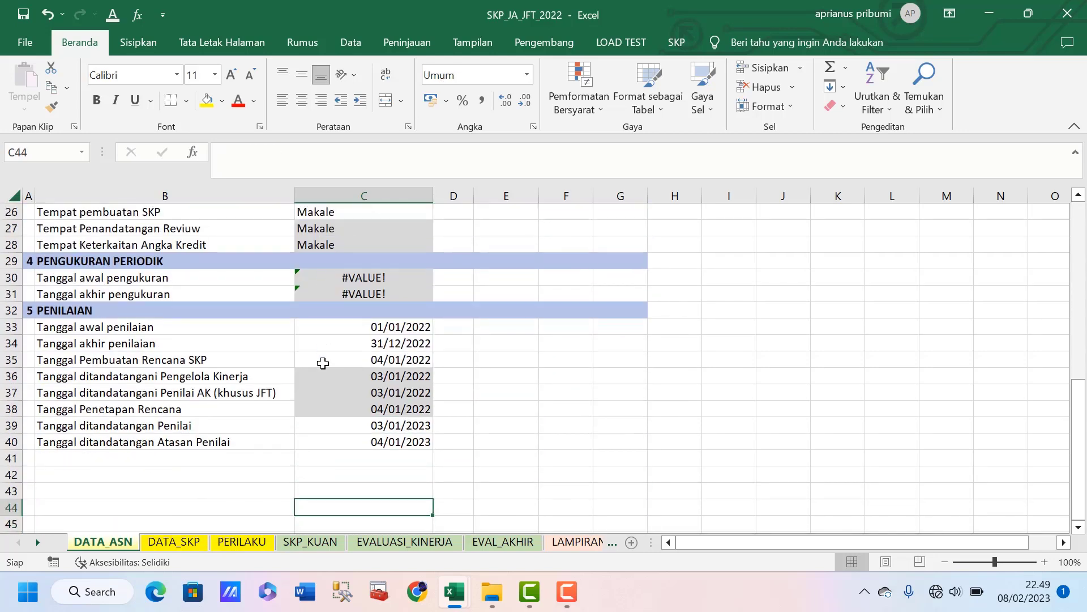
key("Up")
key("Up")
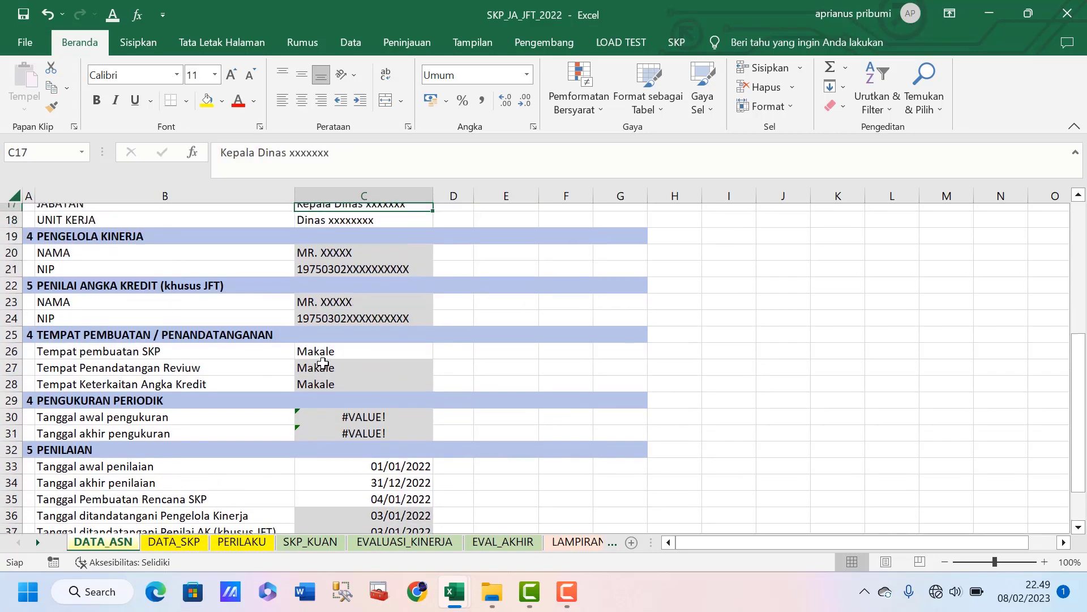
Review column C from the PENGELOLA KINERJA entries through the PENGUKURAN PERIODIK fields to the rows below PENILAIAN
key("Down")
key("Down")
key("Down")
key("Down")
key("Down")
key("Down")
key("Down")
key("Down")
key("Down")
key("Down")
key("Down")
key("Down")
key("Down")
key("Down")
key("Down")
key("Down")
key("Down")
key("Down")
key("Down")
key("Down")
key("Down")
key("Down")
key("Down")
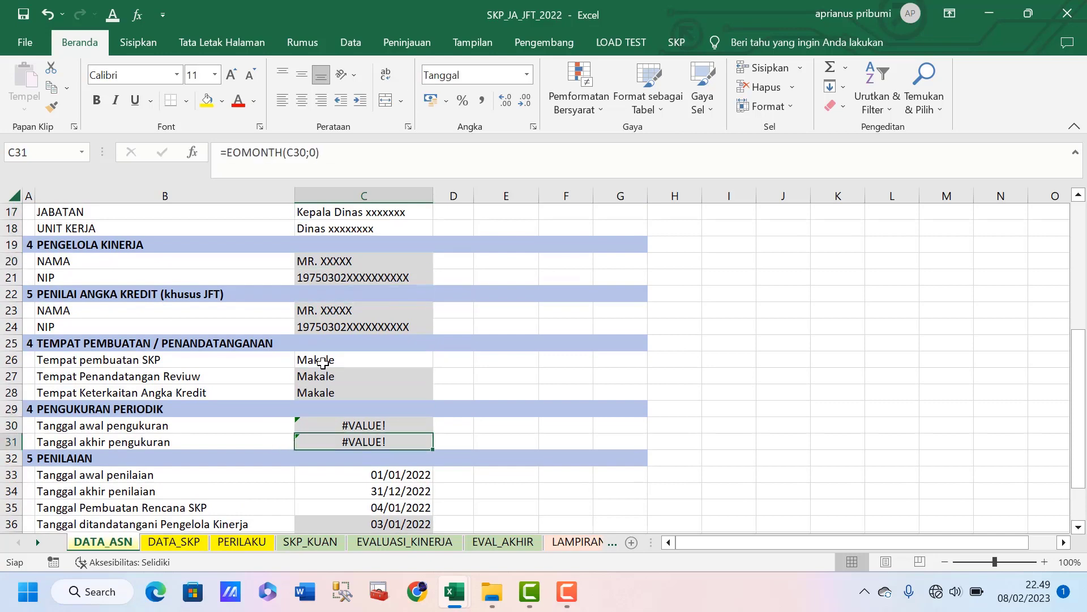
key("Down")
key("Down")
key("Down")
key("Down")
key("Down")
key("Down")
key("Down")
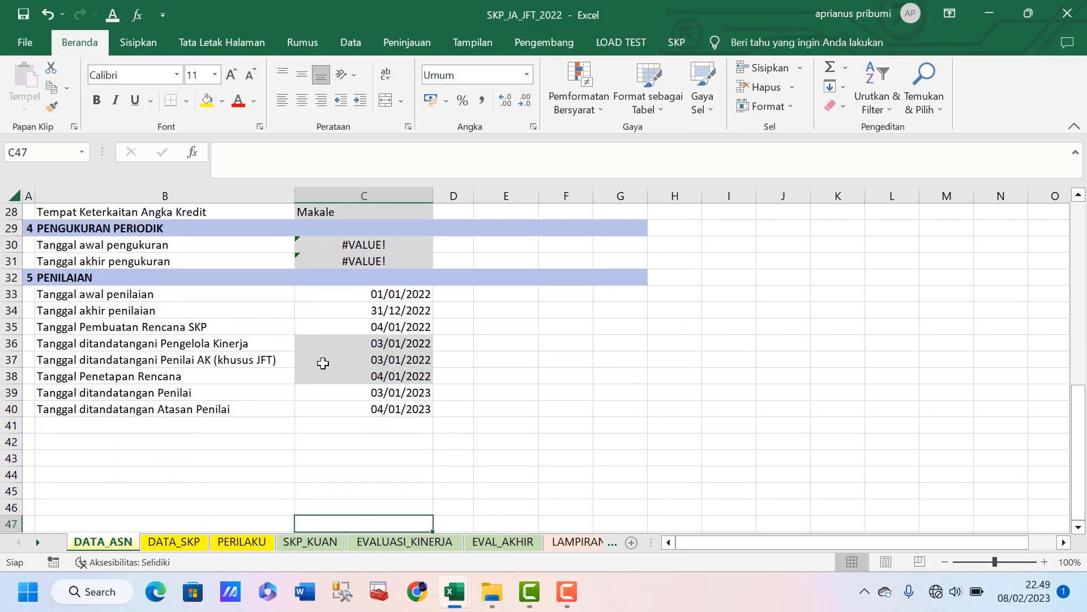
Check the PENILAIAN signing dates, going back up to the Tanggal ditandatangani Pengelola Kinerja field
key("Up")
key("Up")
key("Up")
key("Up")
key("Up")
key("Up")
key("Up")
key("Up")
key("Up")
key("Up")
key("Up")
key("Up")
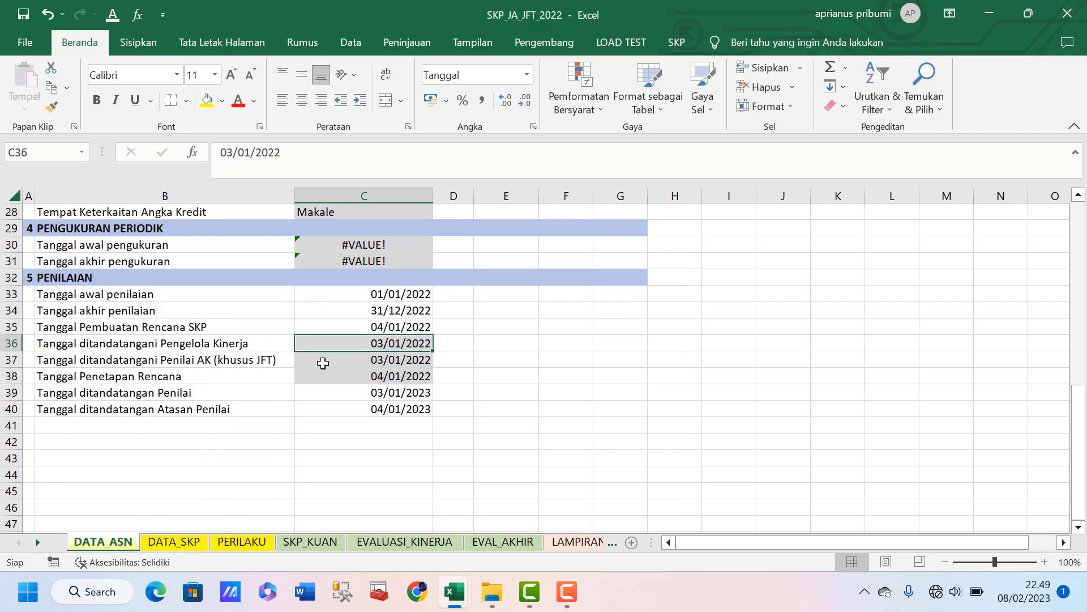
Switch to the DATA_SKP sheet and go to the Rencana Hasil Kerja Pimpinan yang Diintervensi heading
left_click(177, 544)
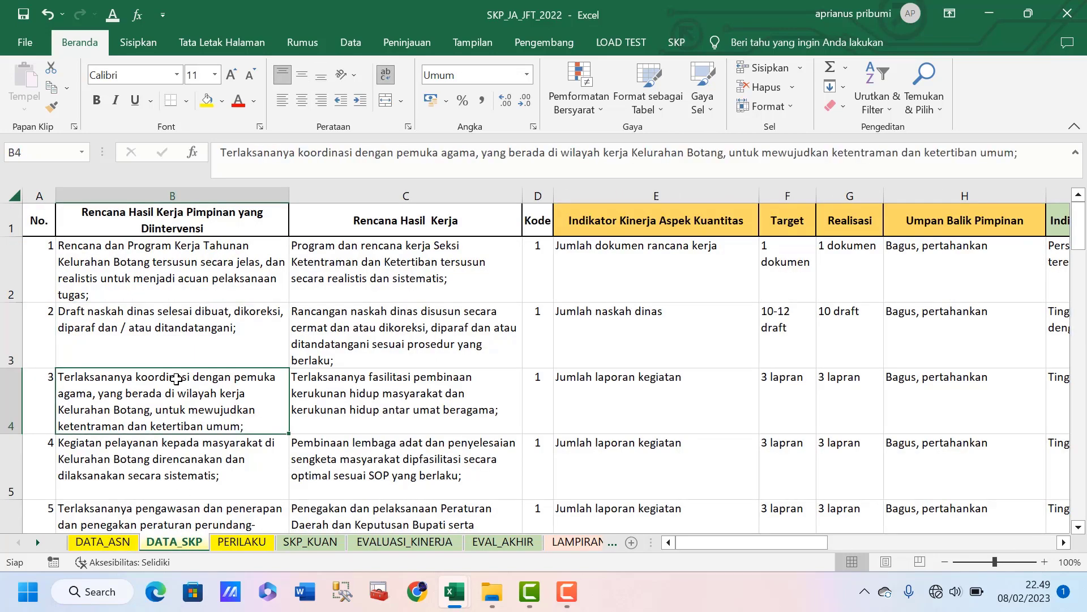
key("Up")
key("Up")
key("Up")
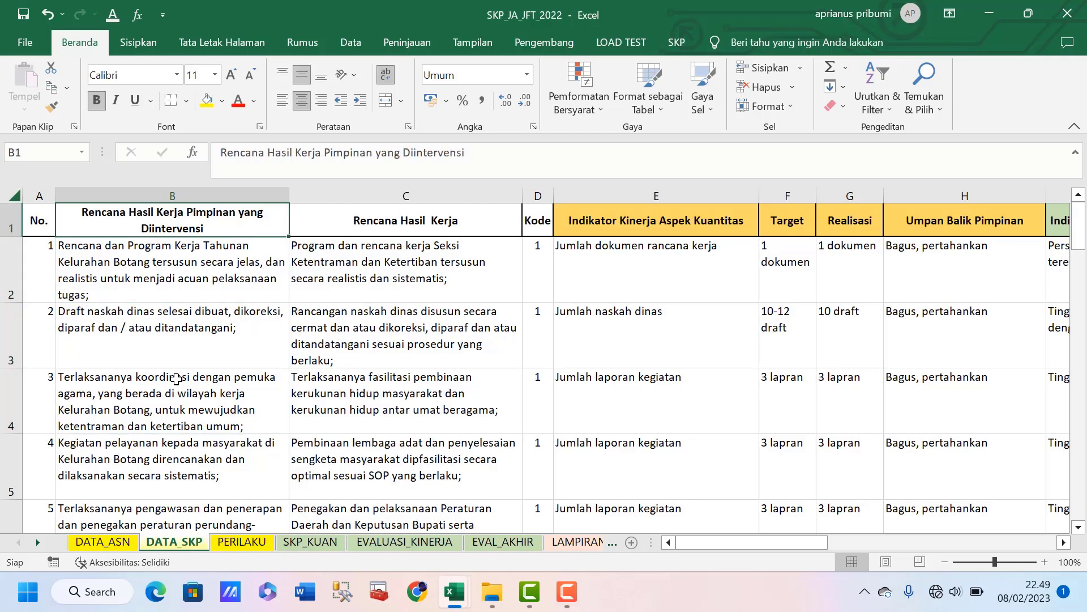
Look over the first entries of the Rencana Hasil Kerja column and return to its heading
key("Right")
key("Down")
key("Down")
key("Down")
key("Down")
key("Down")
key("Down")
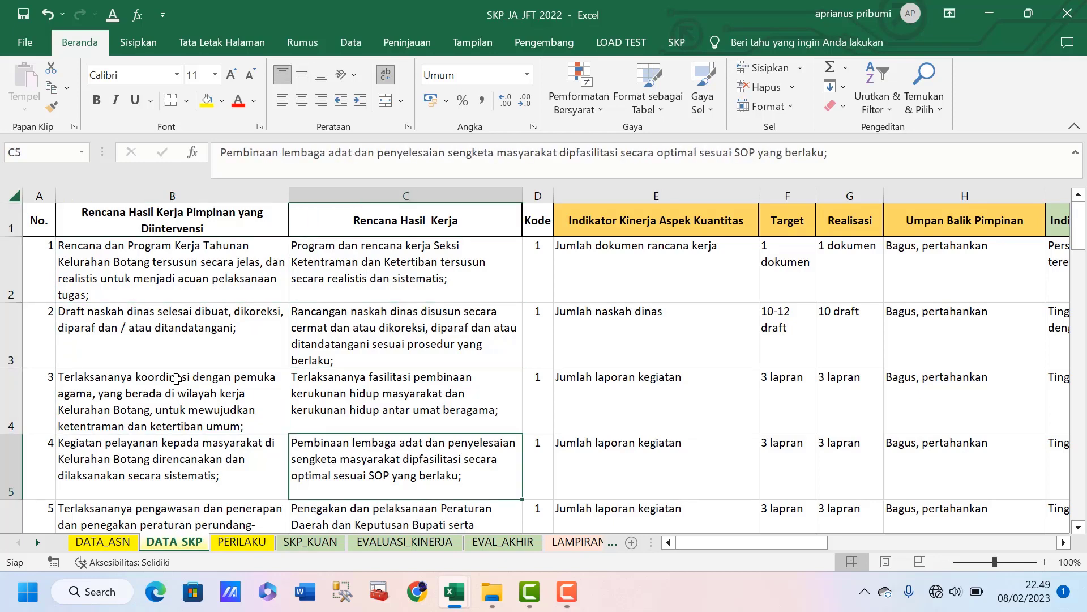
key("Up")
key("Up")
key("Up")
key("Up")
key("Up")
key("Up")
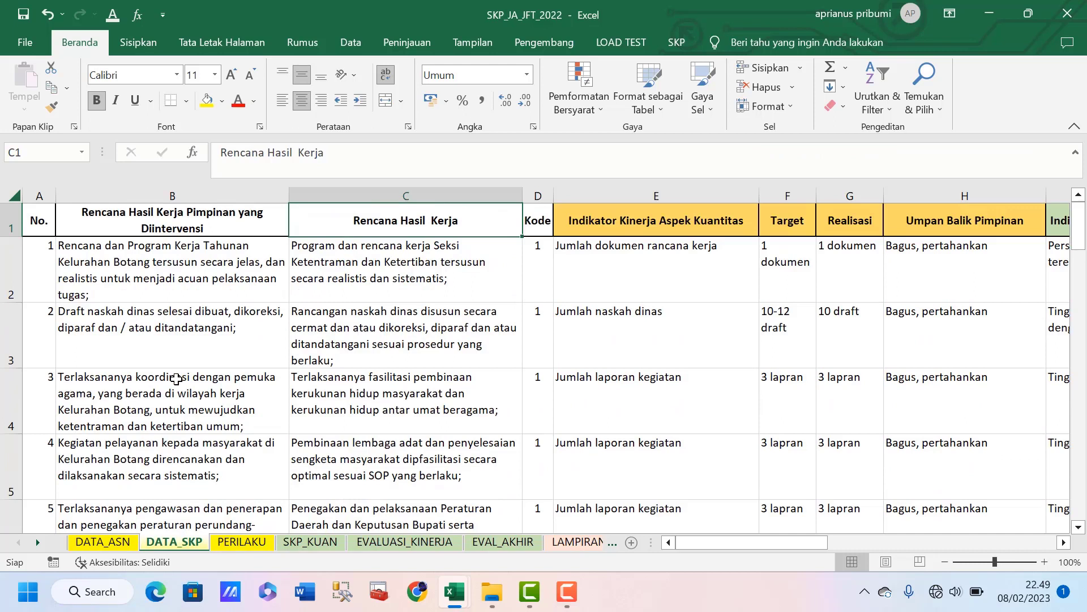
Read the first two entries under Rencana Hasil Kerja Pimpinan yang Diintervensi
key("Down")
key("Left")
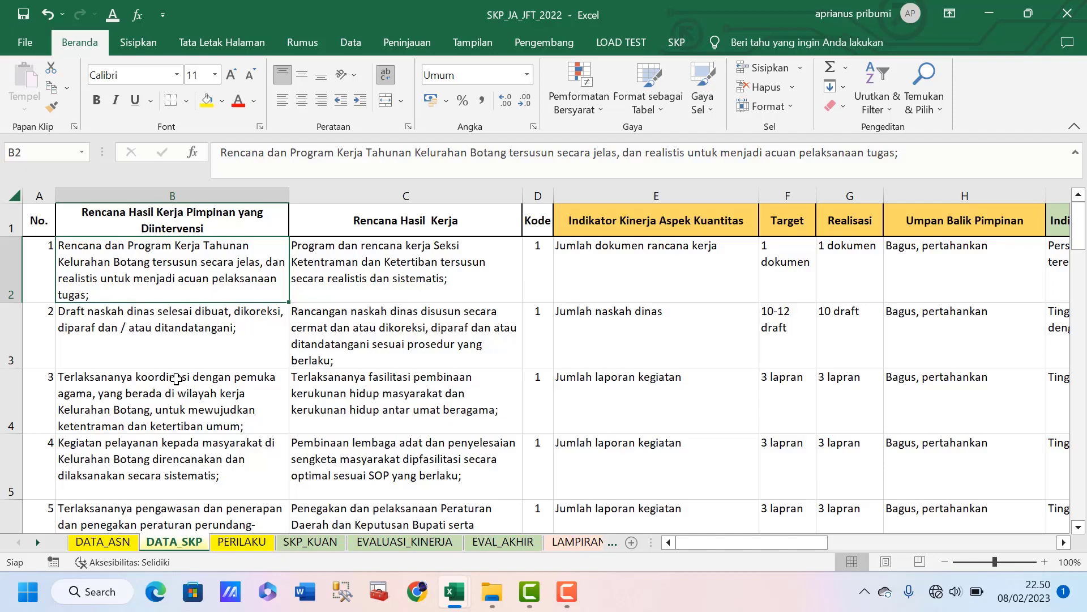
key("Down")
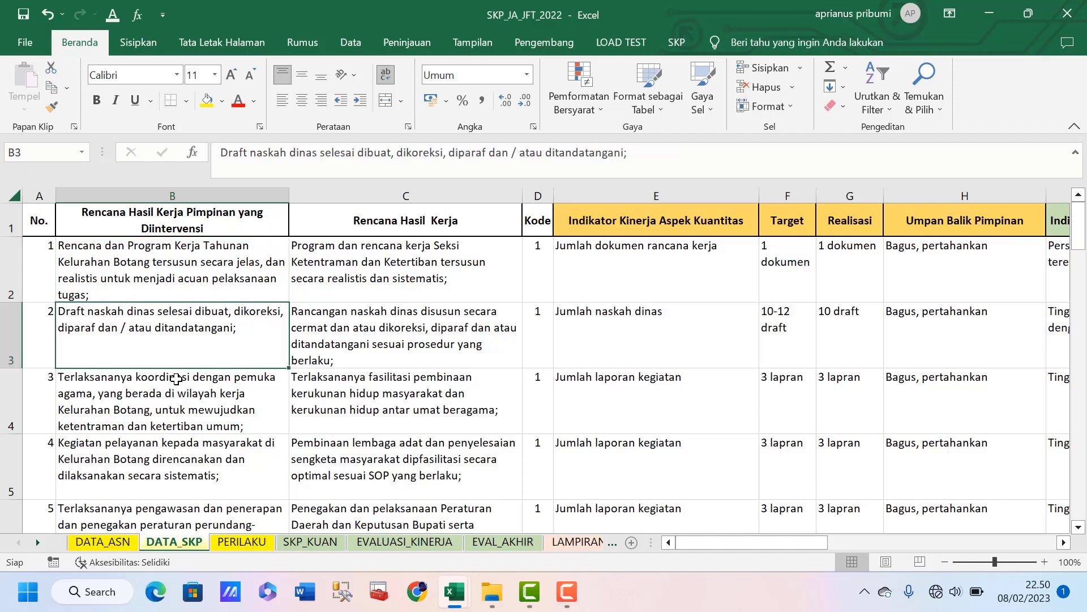
key("Up")
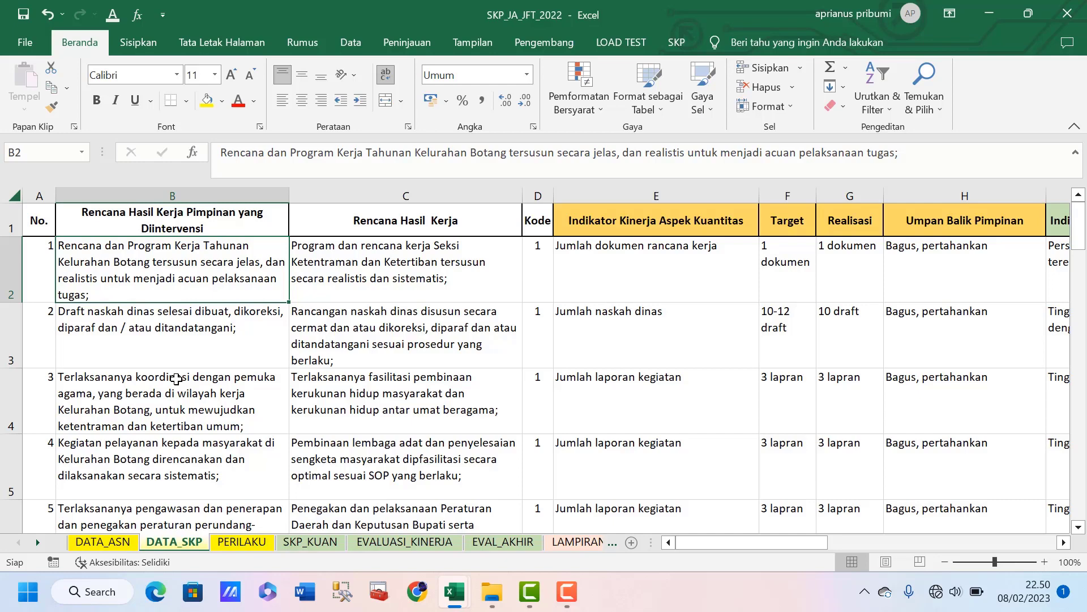
key("Down")
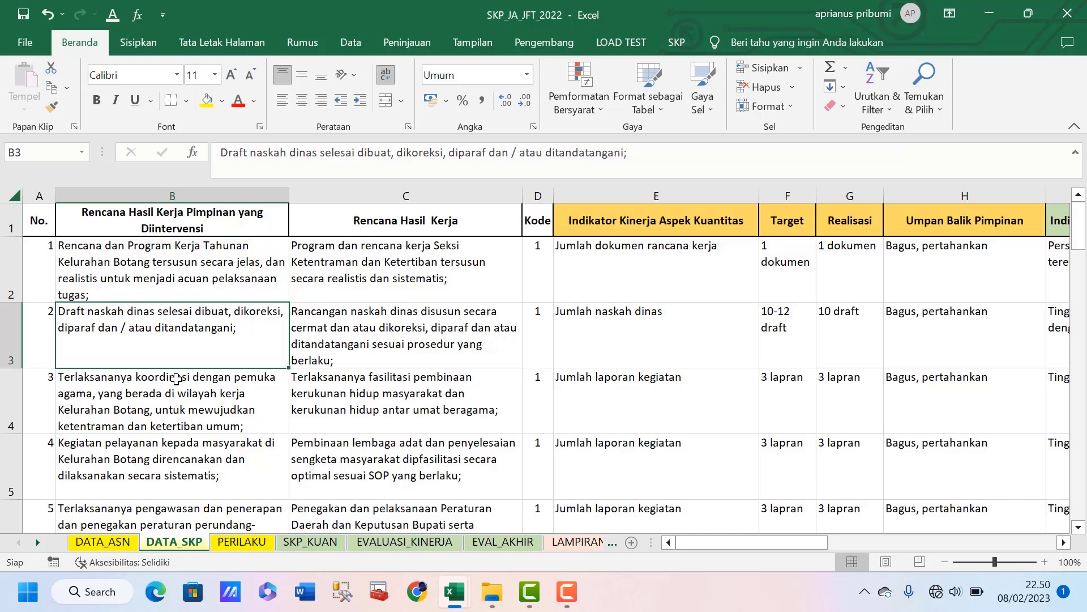
key("Up")
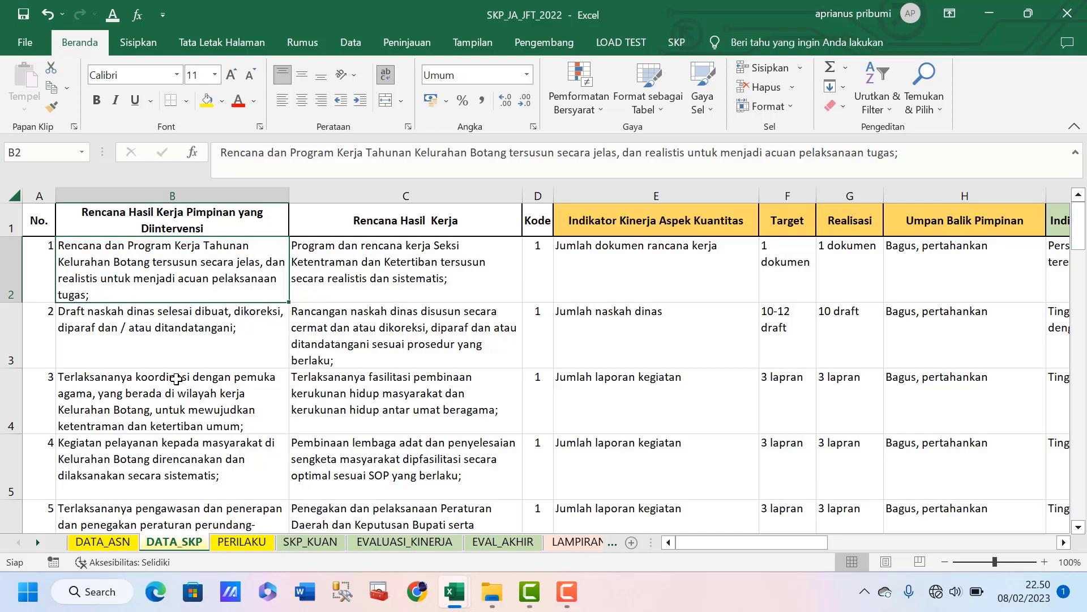
Go through the Rencana Hasil Kerja Pimpinan yang Diintervensi entries down to number 7 and return to the first one
key("Down")
key("Down")
key("Down")
key("Down")
key("Down")
key("Down")
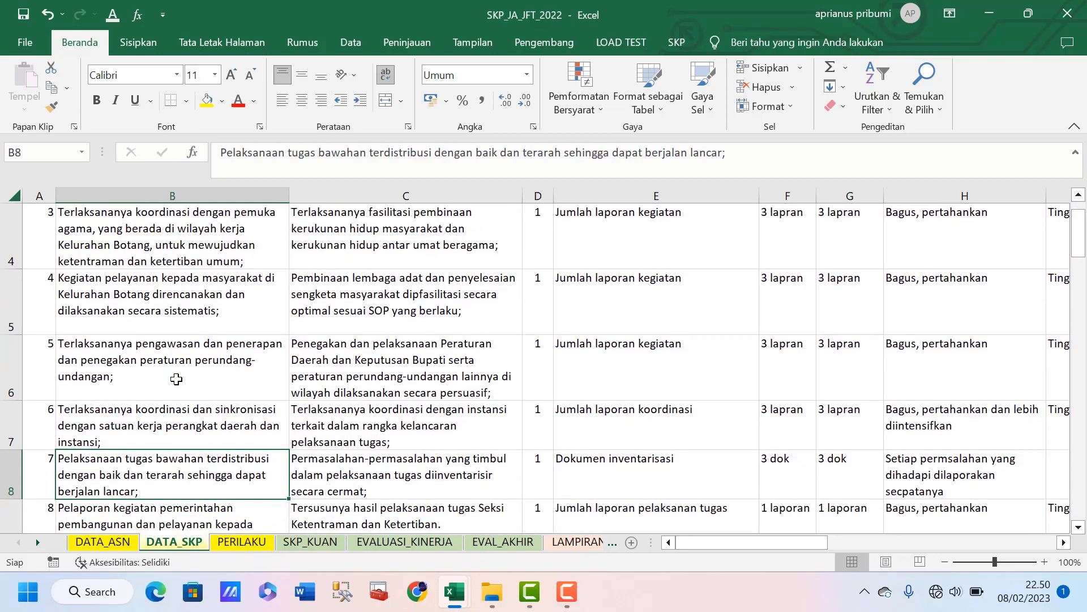
key("Up")
key("Up")
key("Up")
key("Up")
key("Up")
key("Up")
key("Up")
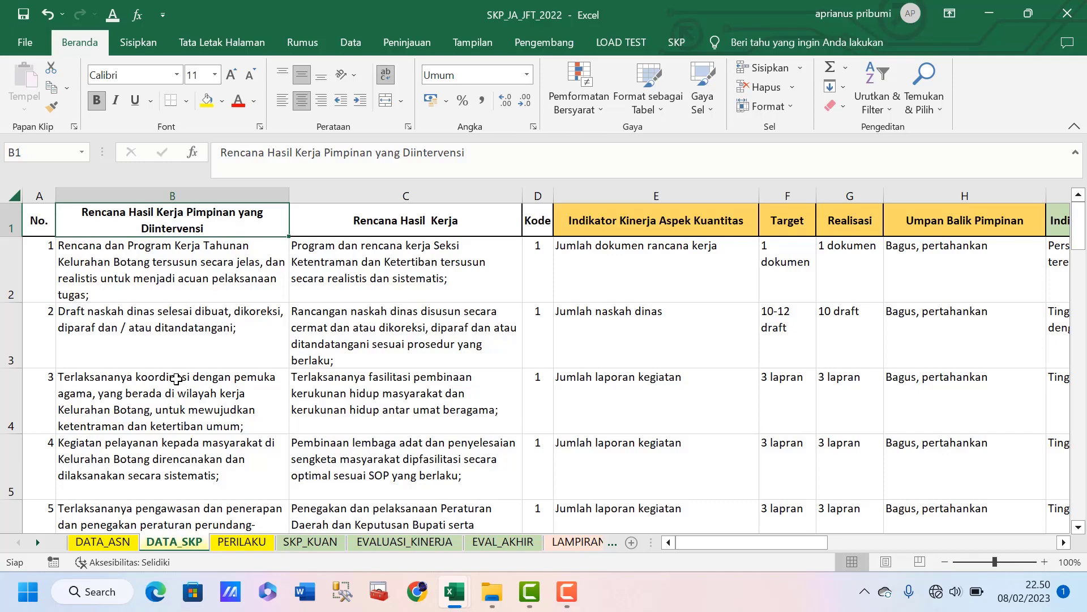
key("Down")
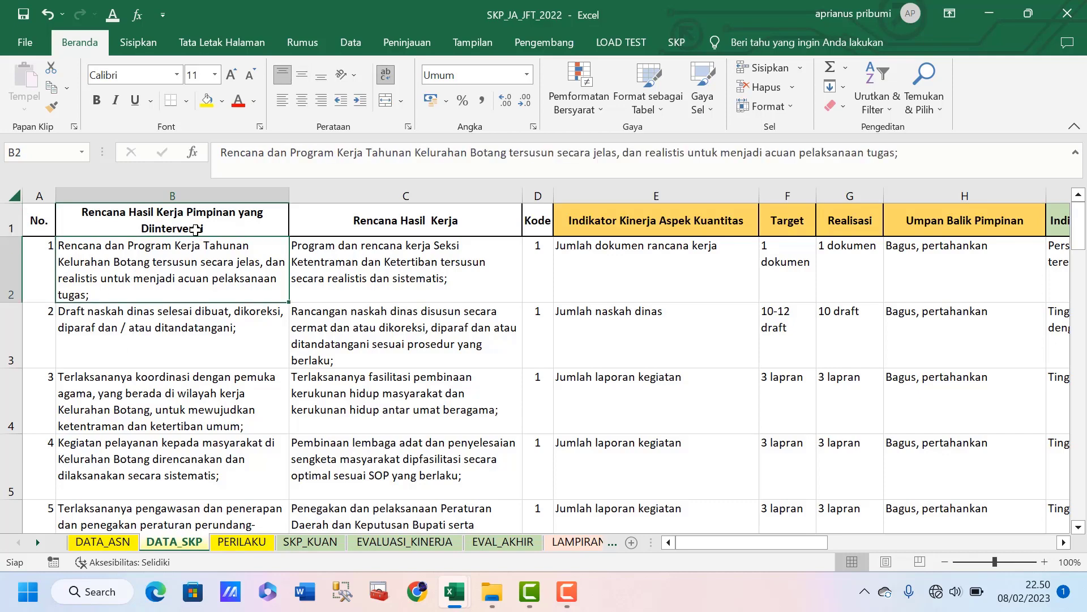
Highlight the whole Rencana Hasil Kerja Pimpinan yang Diintervensi column twice, returning to its first entry each time
left_click(195, 194)
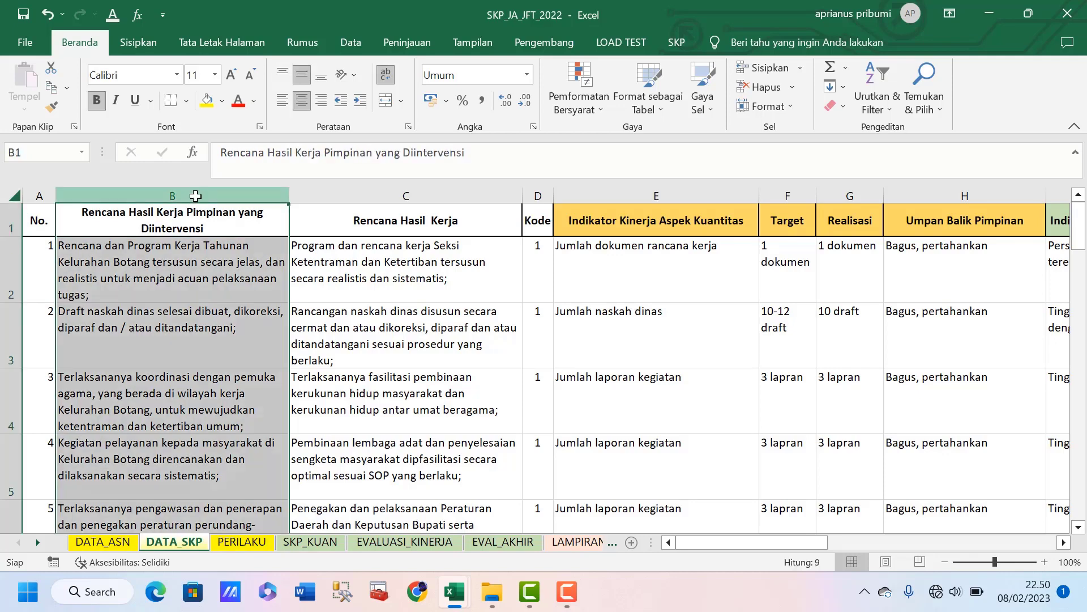
left_click(199, 265)
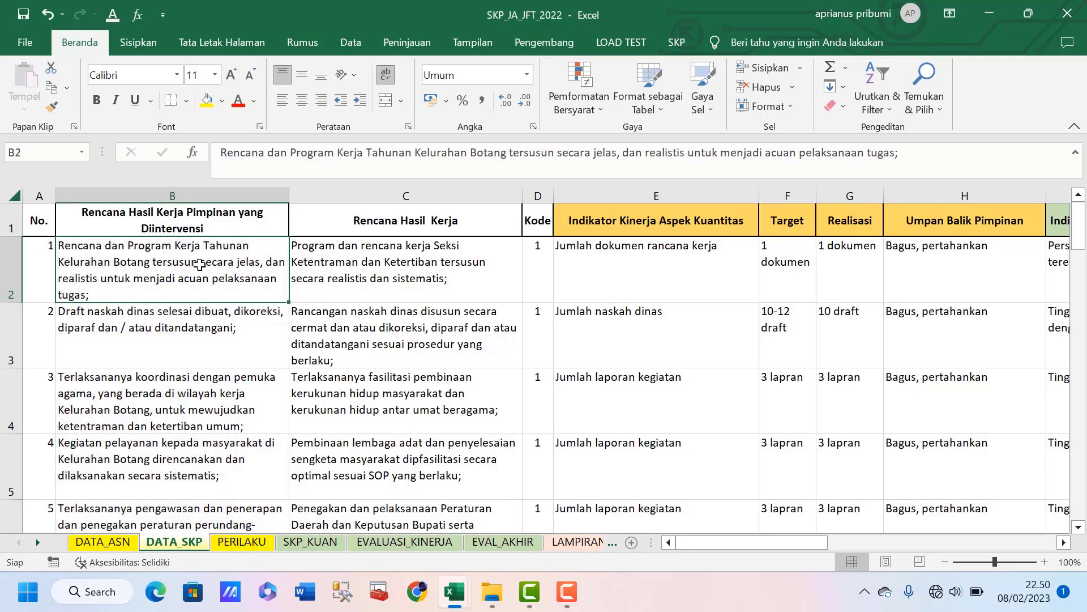
left_click(215, 197)
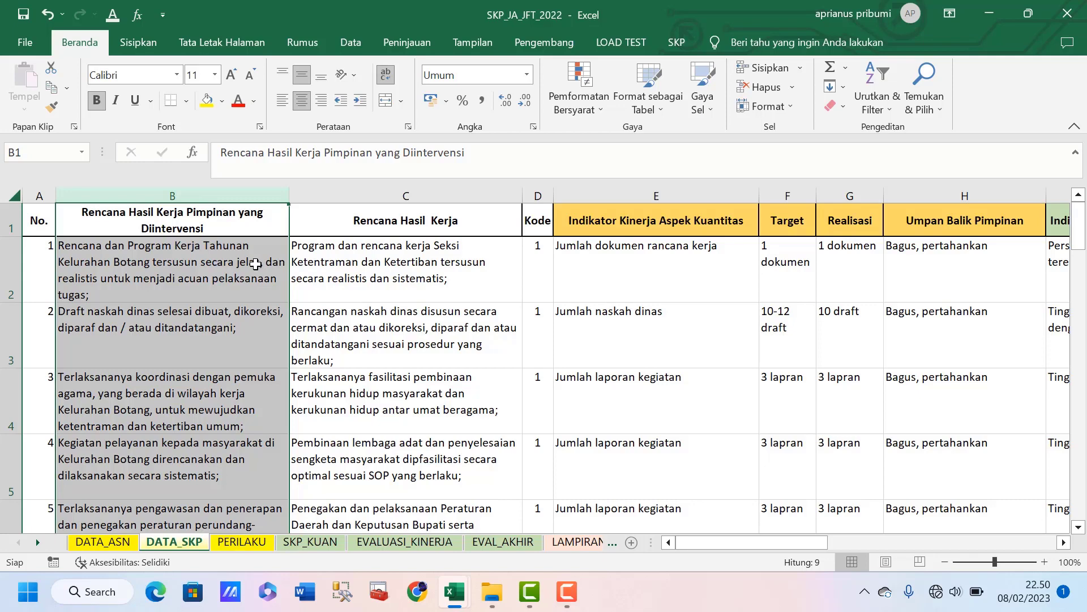
left_click(255, 265)
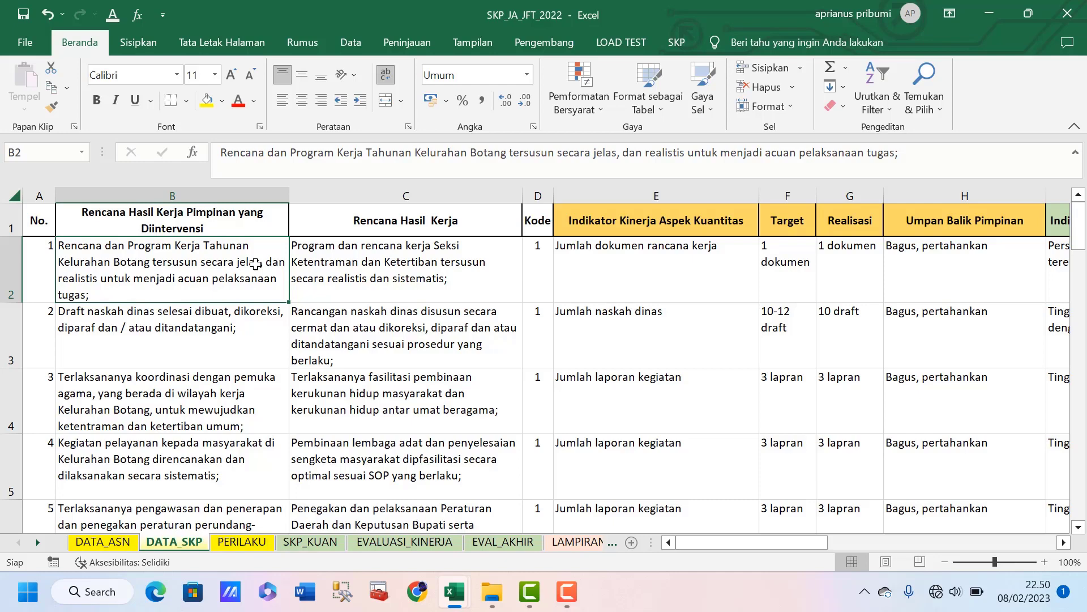
Review the numbering in the No. column down past its last row and return to number 1
left_click(36, 189)
left_click(35, 255)
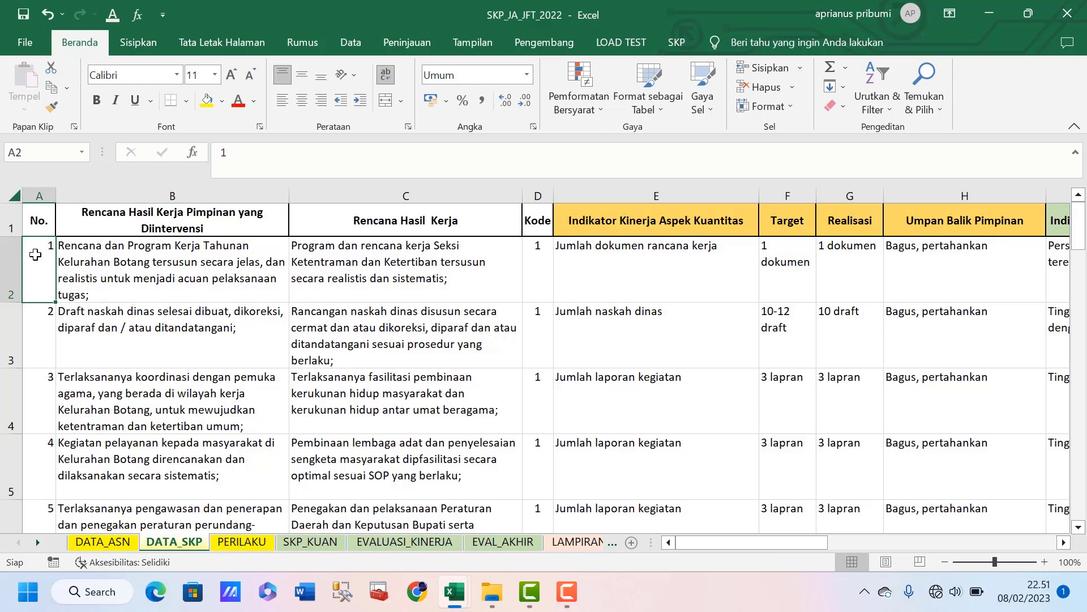
key("Down")
key("Down")
key("Down")
key("Down")
key("Down")
key("Down")
key("Down")
key("Down")
key("Down")
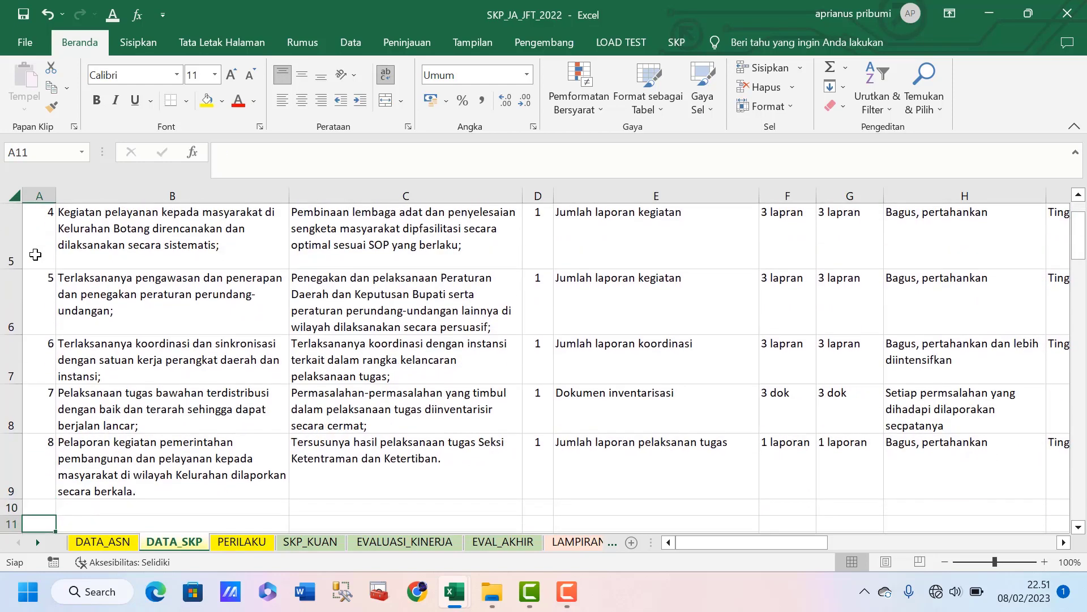
key("Up")
key("Up")
key("Up")
key("Up")
key("Up")
key("Up")
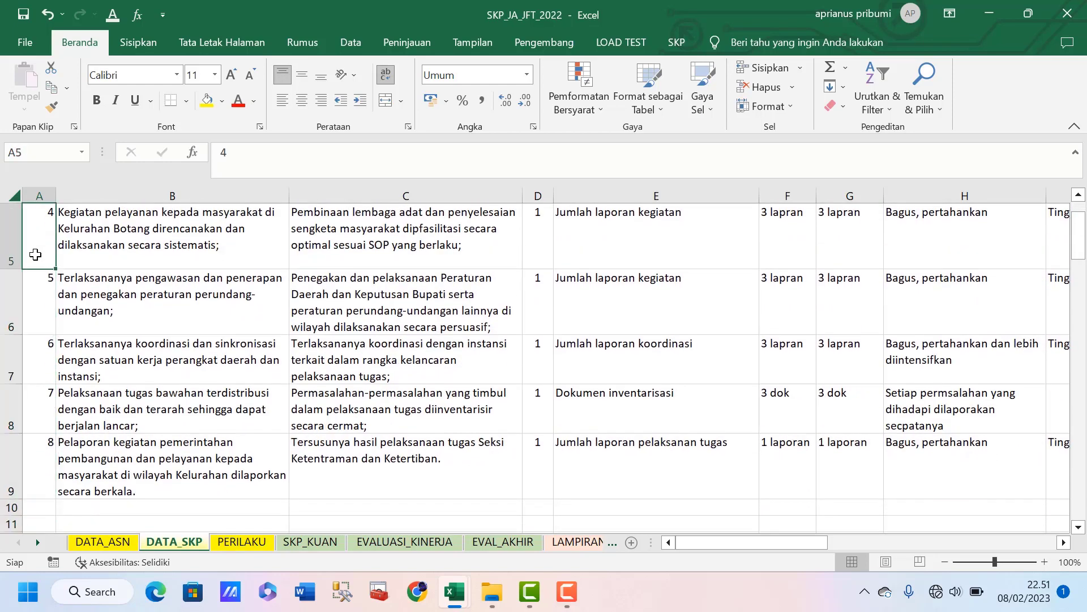
key("Up")
key("Up")
key("Up")
key("Up")
key("Down")
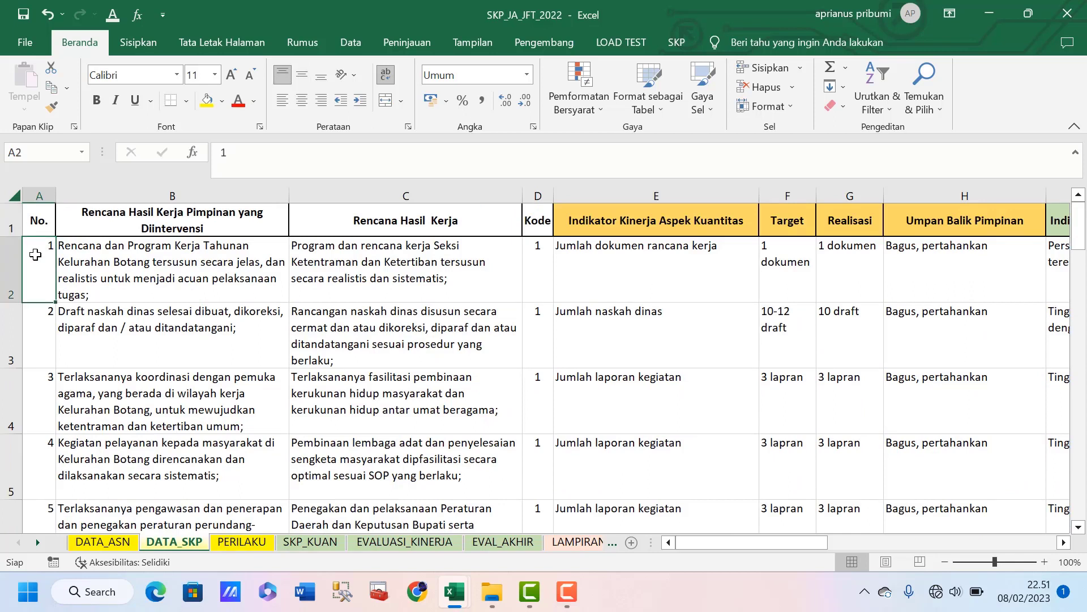
Highlight the Rencana Hasil Kerja Pimpinan yang Diintervensi column for comparison with the Rencana Hasil Kerja column, and inspect the latter's first entry
key("Right")
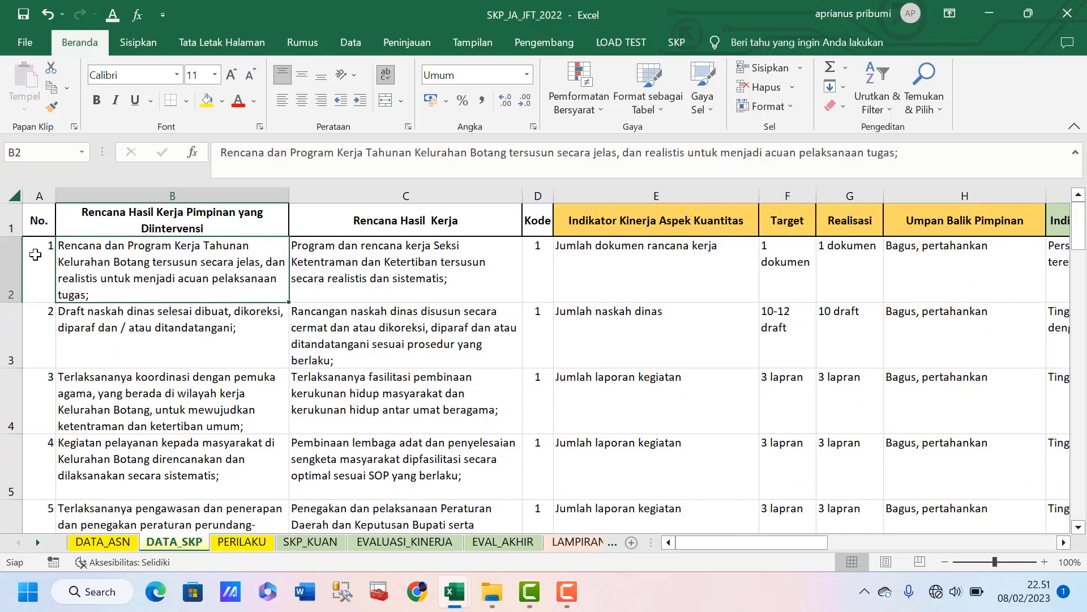
left_click(153, 193)
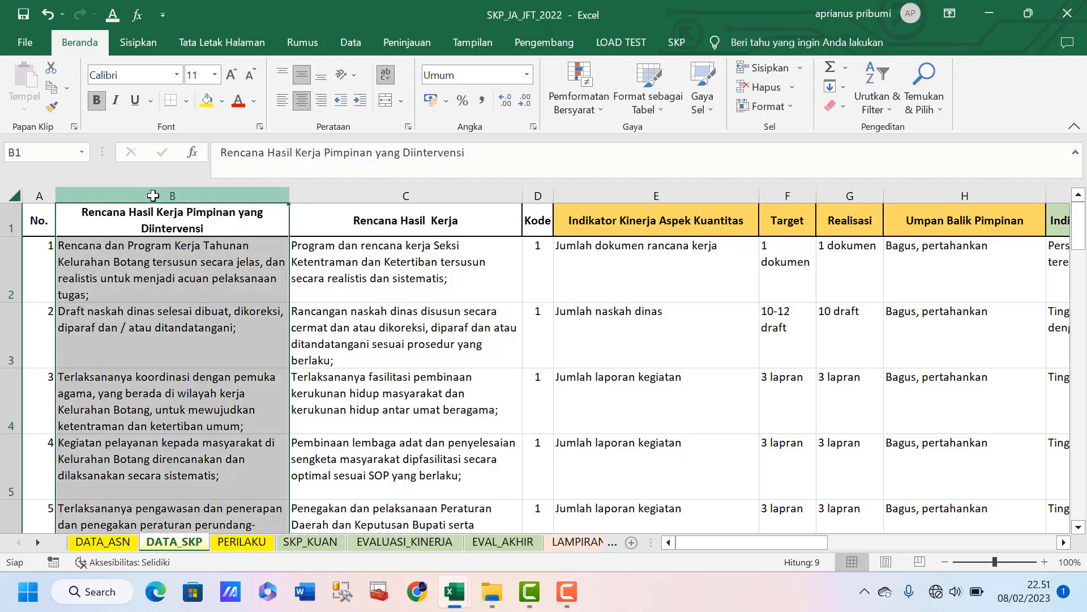
left_click(390, 195)
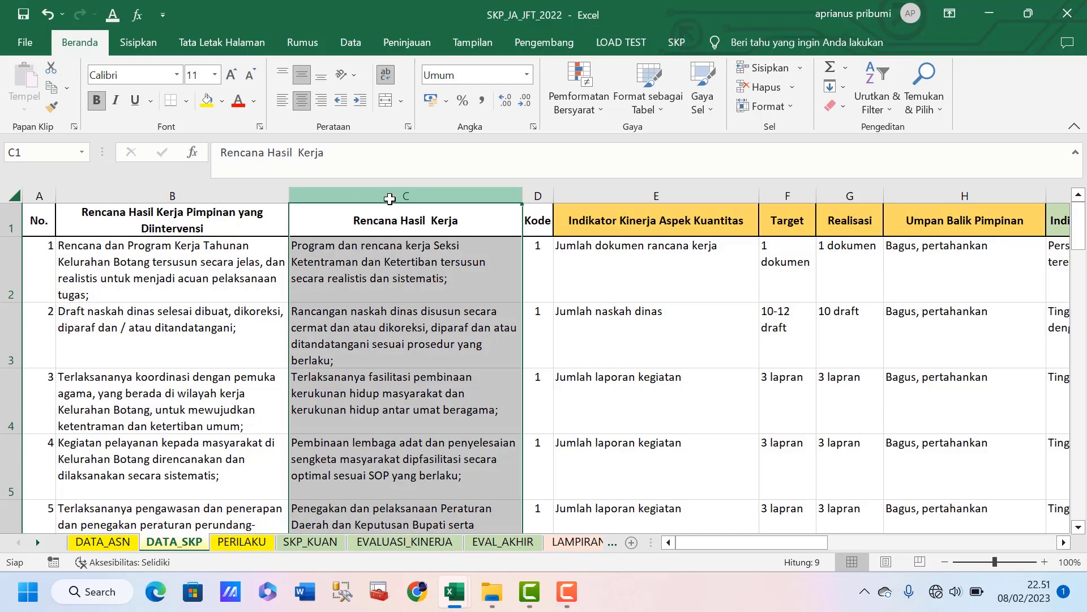
left_click(393, 280)
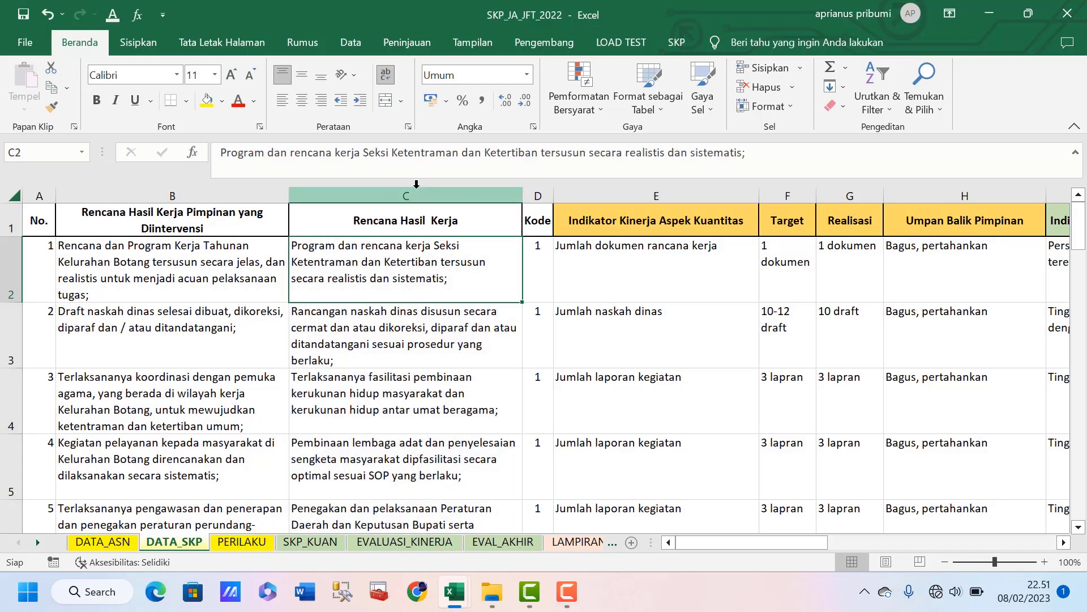
left_click(416, 187)
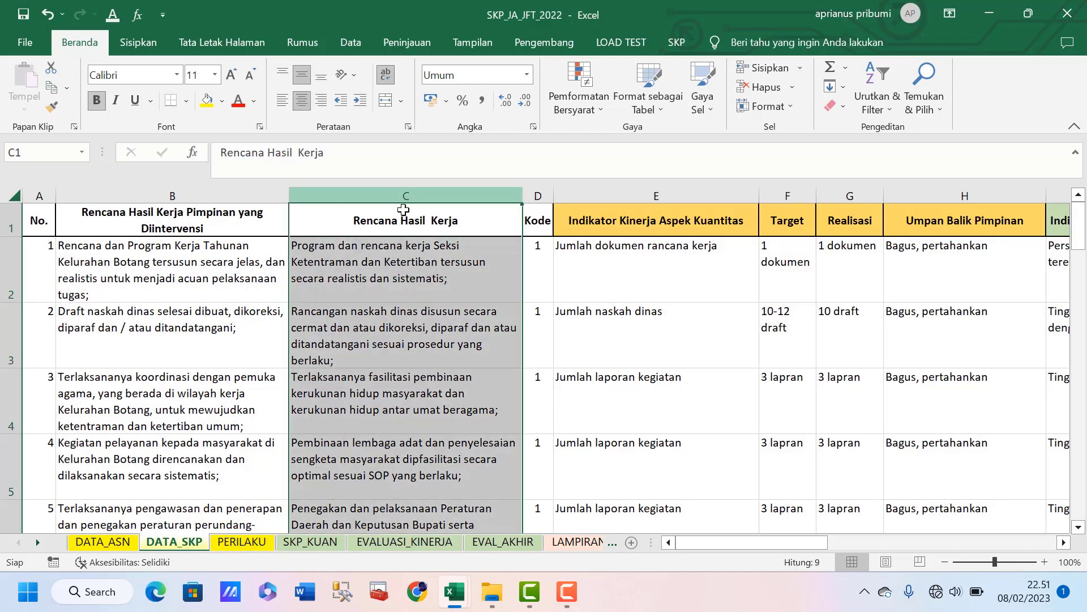
left_click(390, 268)
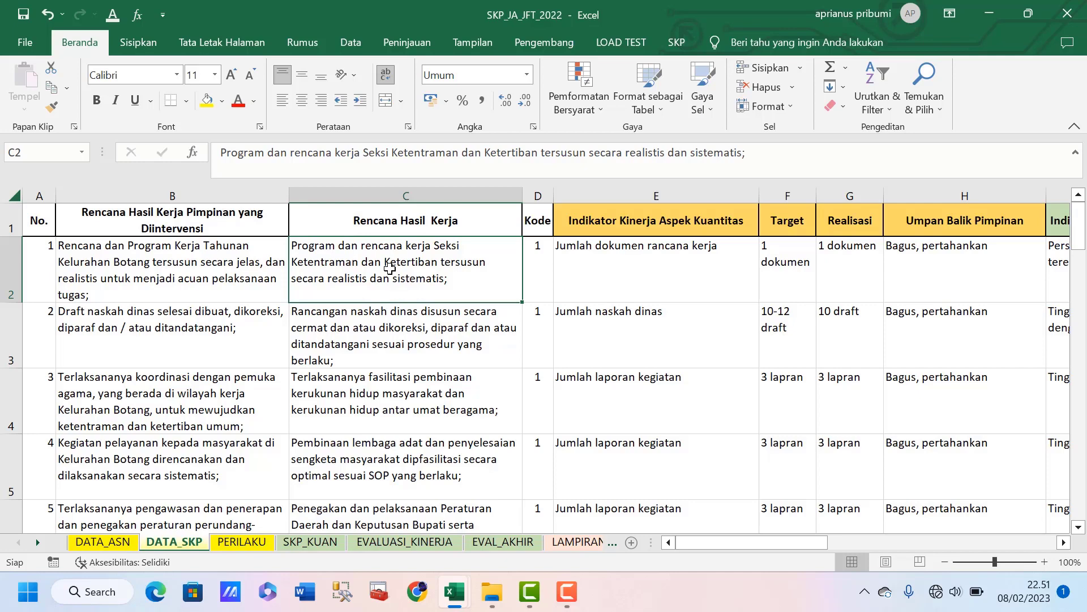
left_click(415, 195)
left_click(421, 294)
Highlight the Kode column and review its codes from the first to the last work plan row and back
left_click(541, 190)
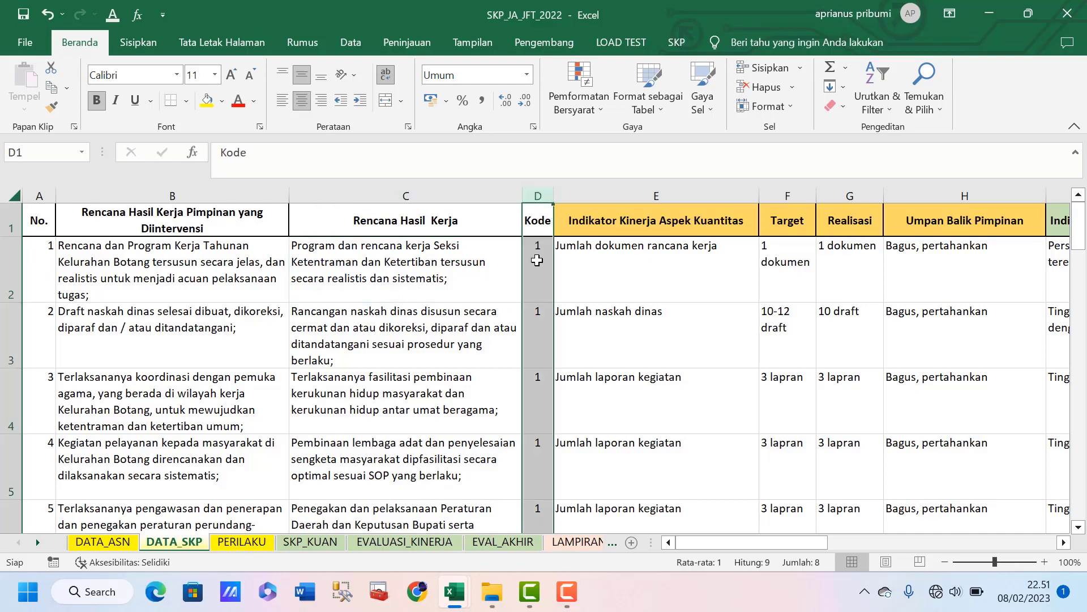
left_click(538, 221)
left_click(535, 270)
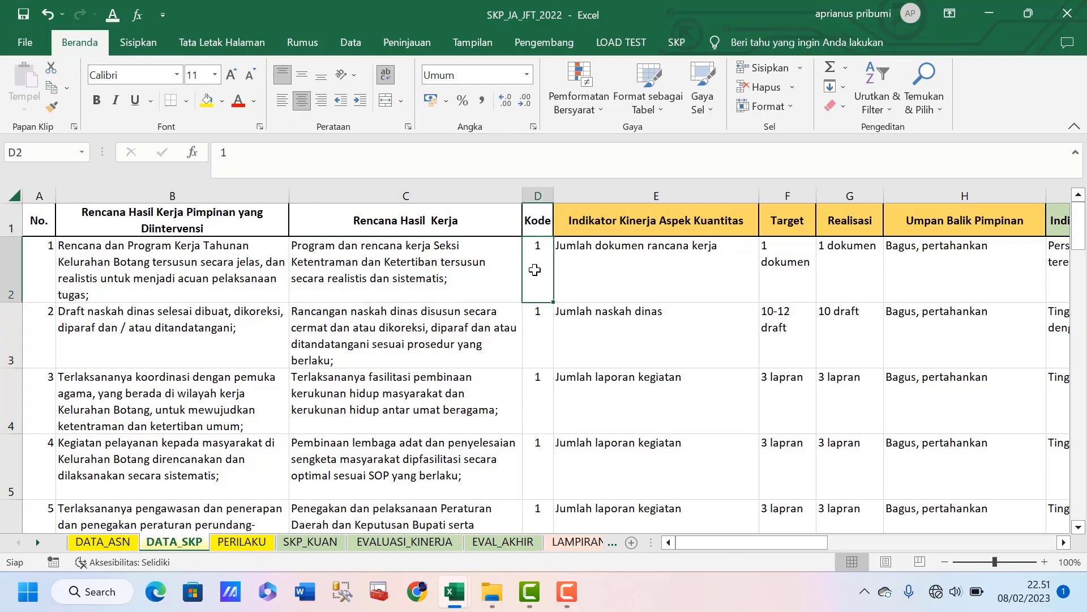
key("Down")
key("Down")
key("Down")
key("Down")
key("Down")
key("Down")
key("Down")
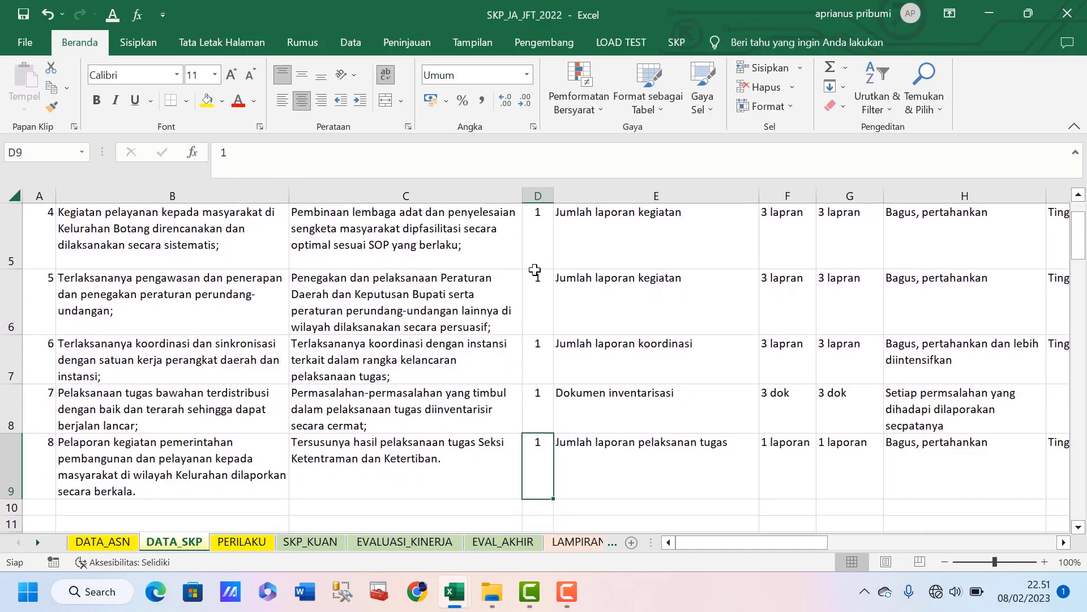
key("Up")
key("Up")
key("Up")
key("Up")
key("Up")
key("Up")
key("Up")
key("Up")
key("Down")
key("Down")
key("Down")
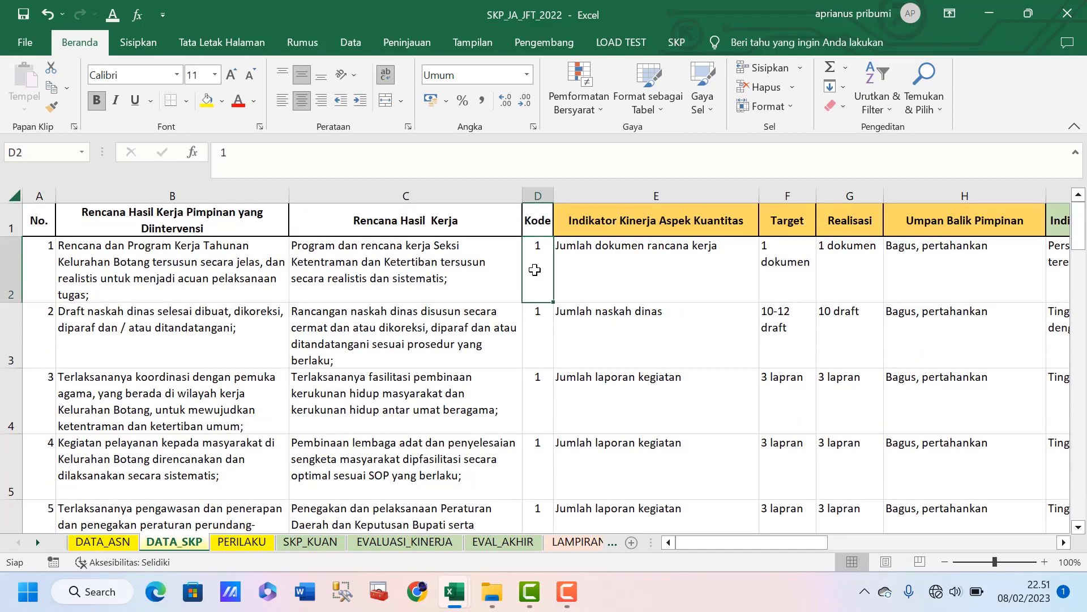
Review the codes in the Kode column down to the blank rows below the last work plan entry, moving back up partway
key("Down")
key("Down")
key("Down")
key("Down")
key("Down")
key("Down")
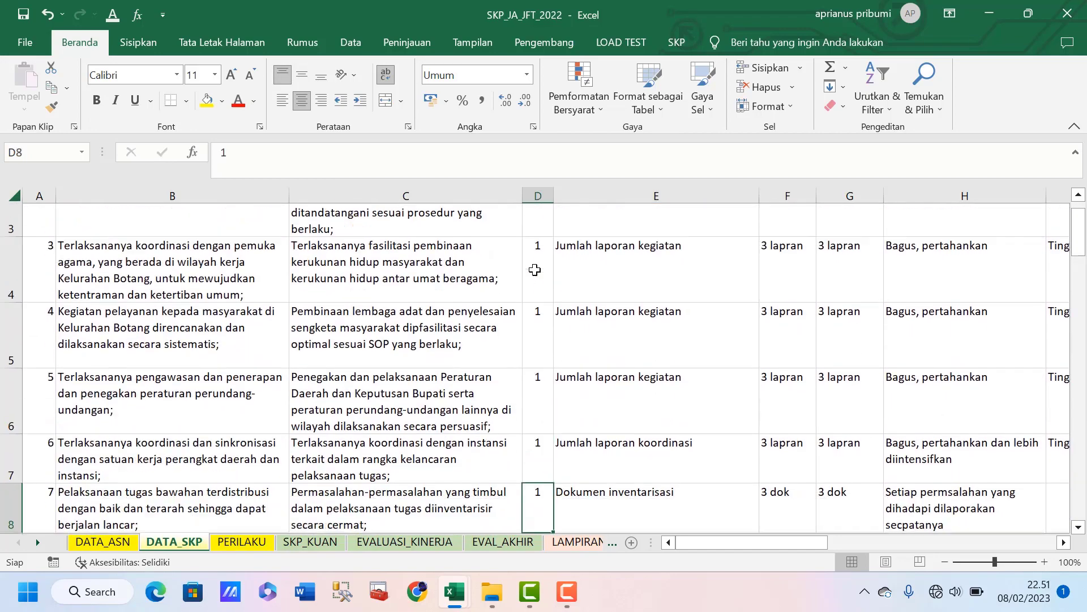
key("Down")
key("Up")
key("Up")
key("Up")
key("Up")
key("Up")
key("Up")
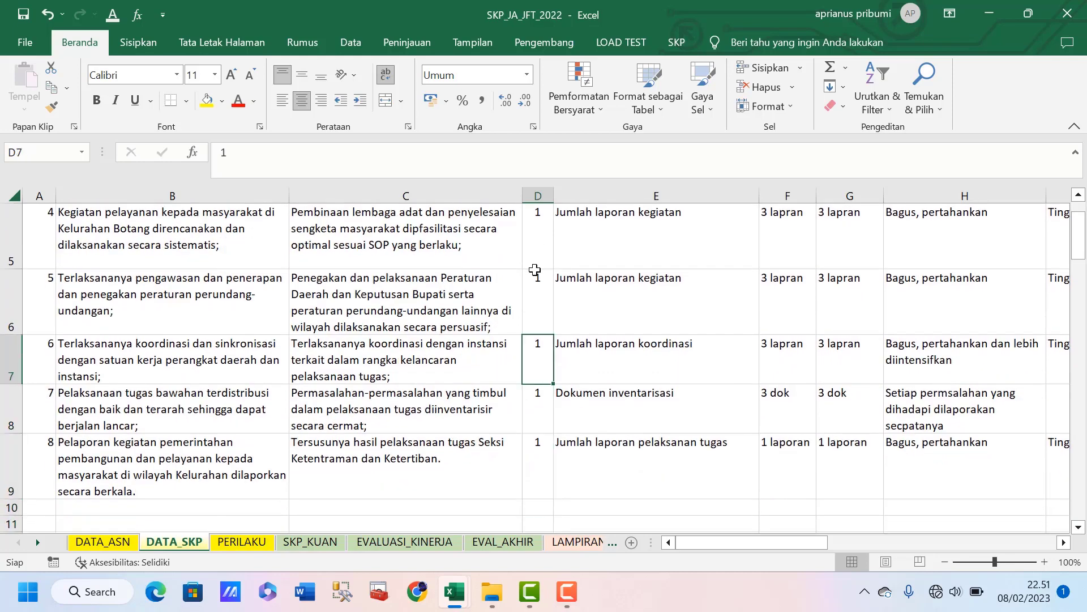
key("Up")
key("Up")
key("Down")
key("Down")
key("Down")
key("Down")
key("Down")
key("Down")
key("Down")
key("Down")
key("Down")
key("Down")
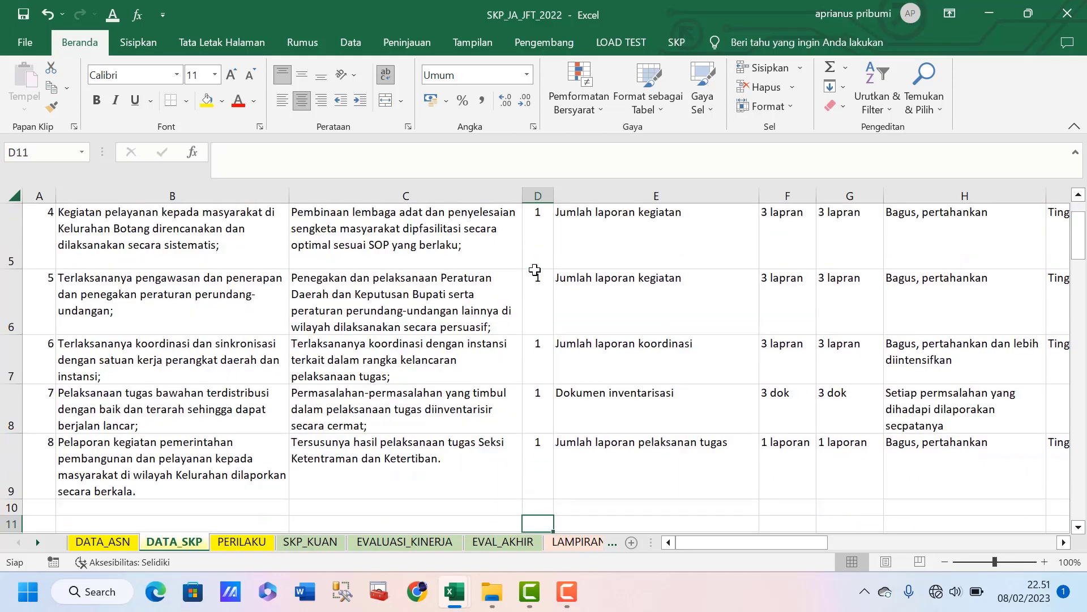
Set the Kode of work plan number 8 to 2
key("Up")
key("Up")
key("Up")
key("Up")
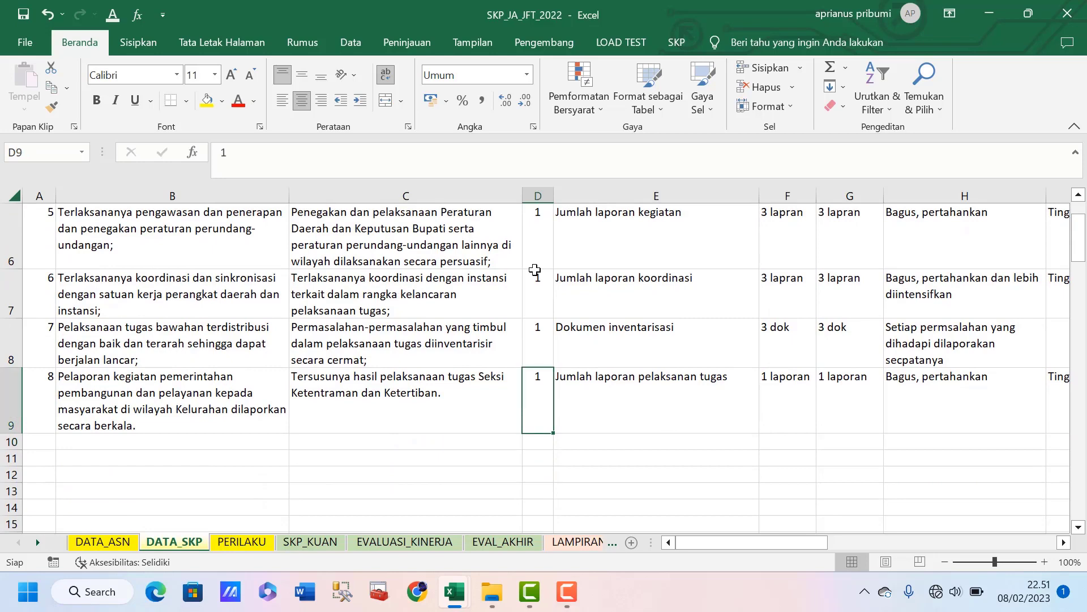
type("2")
key("Return")
Compare the codes of the rows above number 8, and set the Kode of number 8 back to 1
key("Up")
key("Up")
key("Up")
key("Up")
key("Up")
key("Up")
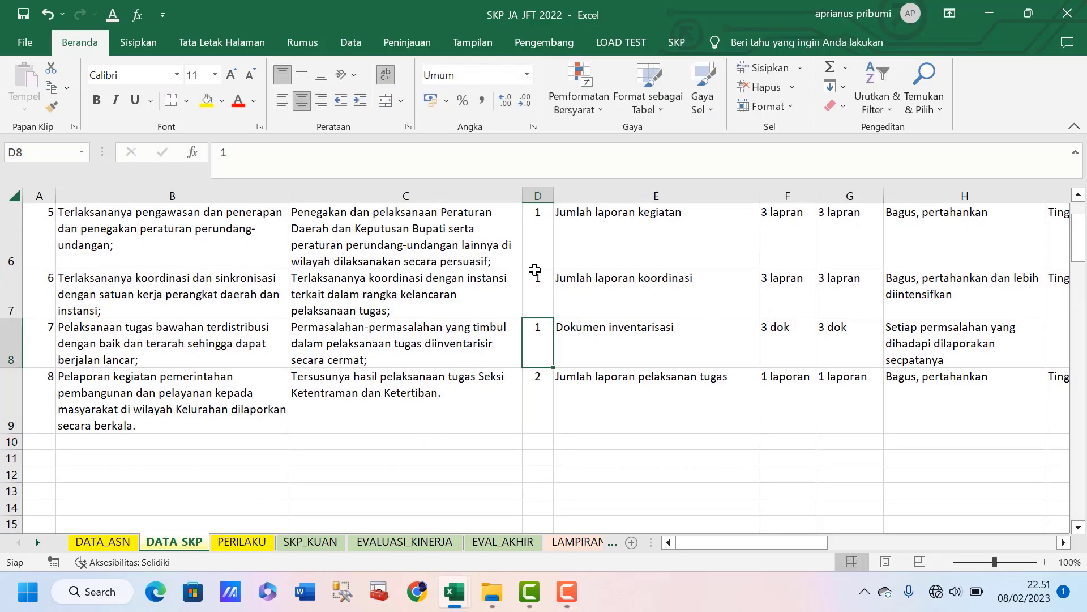
key("Down")
key("Down")
key("Down")
key("Down")
key("Down")
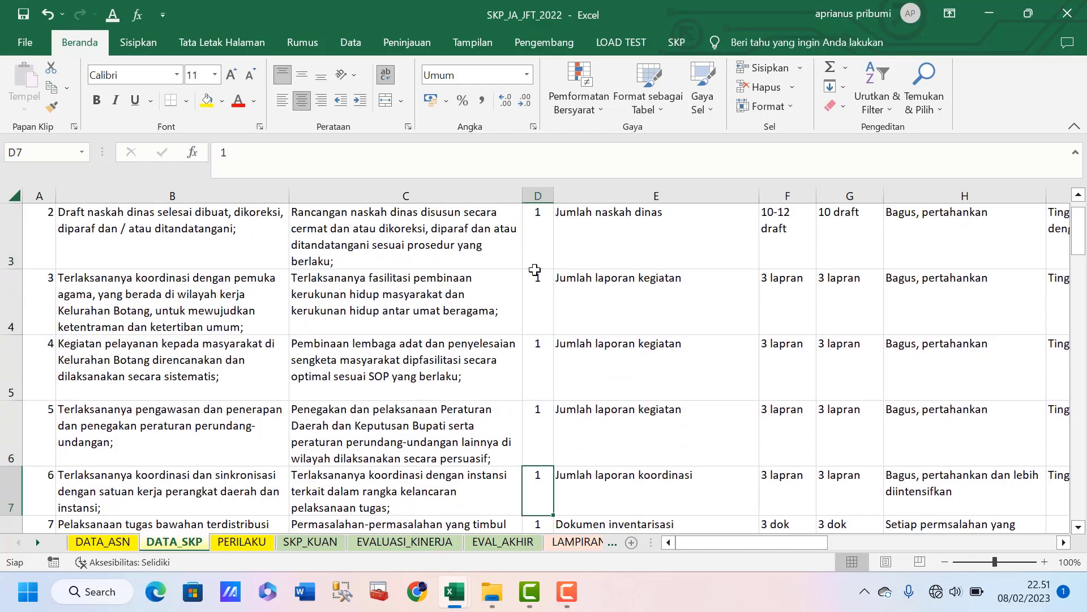
type("1")
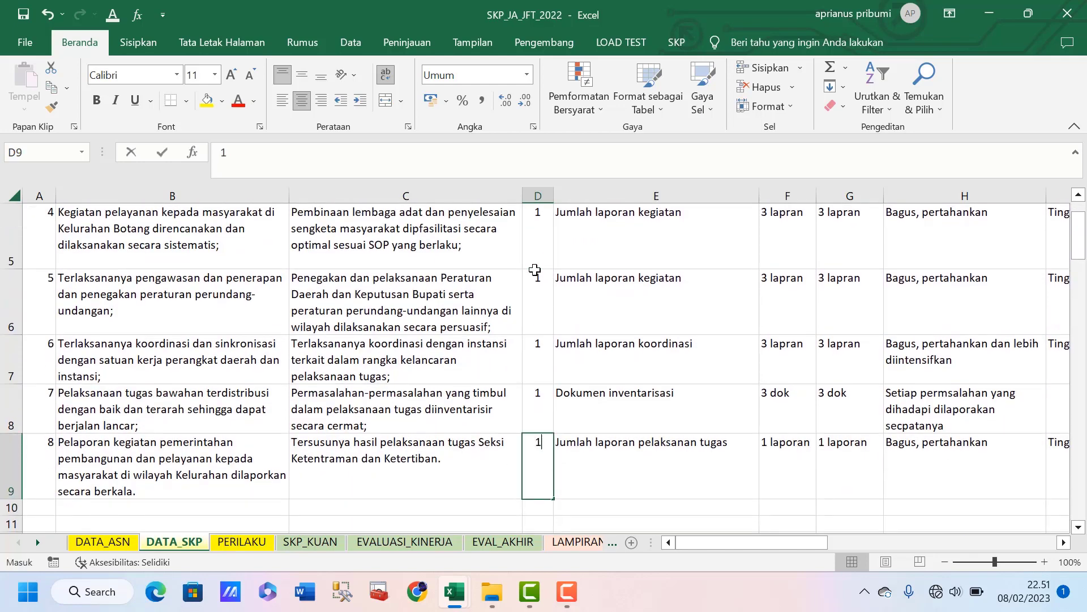
key("Return")
Review the Kode column from the last work plan row up to its header and back down to number 8
key("Up")
key("Up")
key("Up")
key("Up")
key("Up")
key("Up")
key("Up")
key("Up")
key("Up")
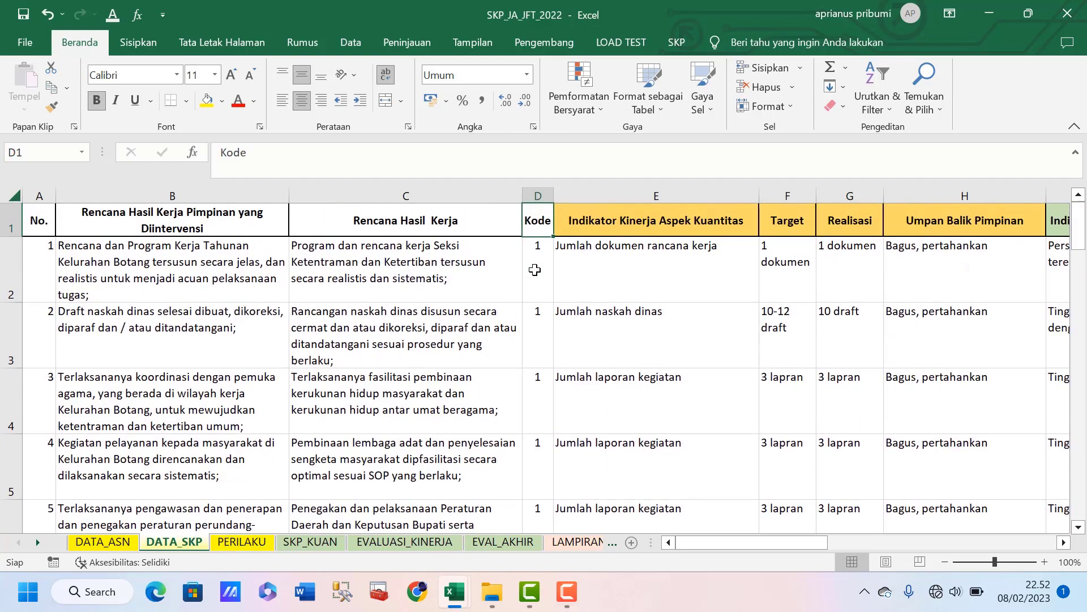
key("Down")
key("Down")
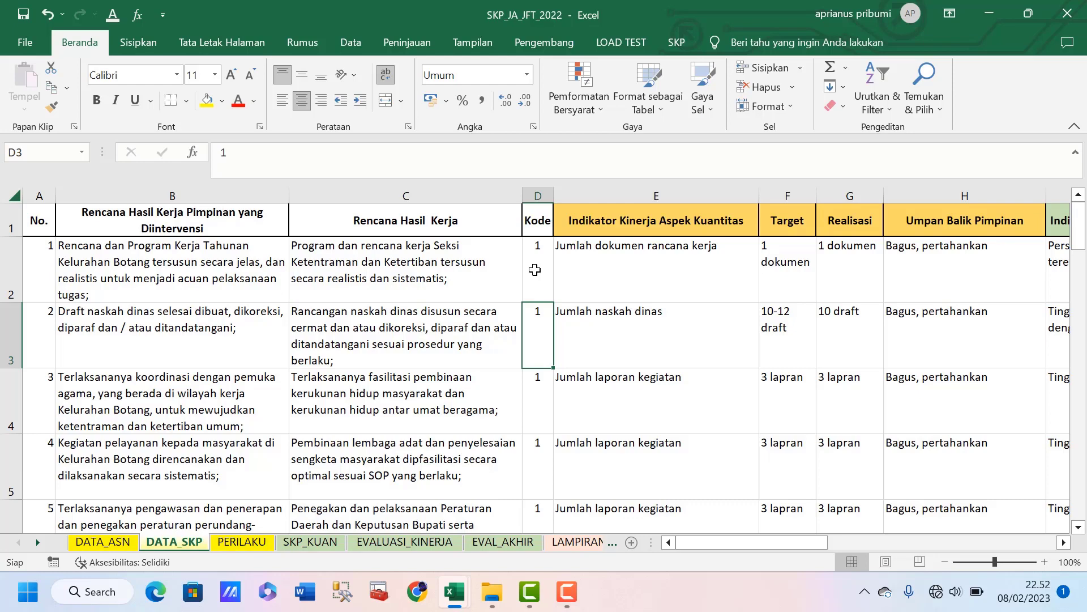
key("Down")
key("Down")
key("Down")
key("Down")
key("Down")
key("Down")
key("Down")
key("Down")
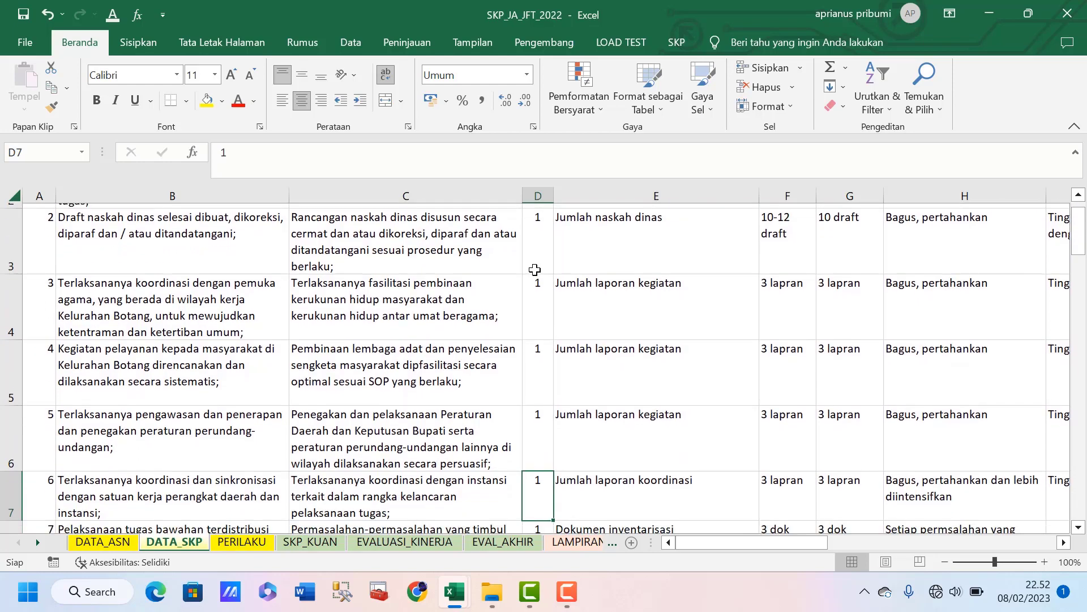
key("Up")
key("Up")
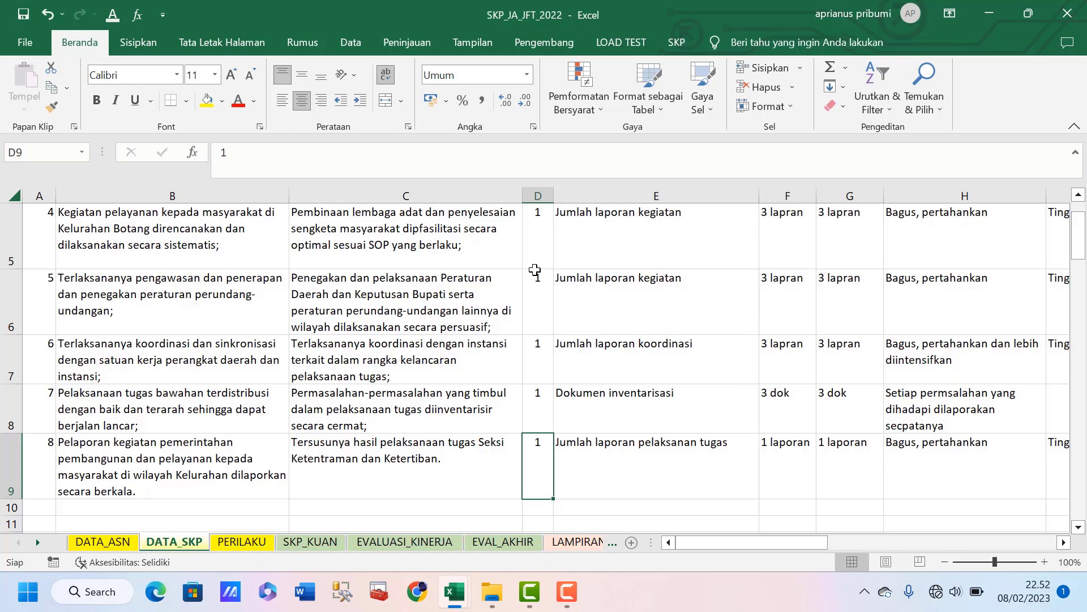
Check the Rencana Hasil Kerja entry of number 8 beside its code, and recheck the Kode column up to number 1 and down
key("Left")
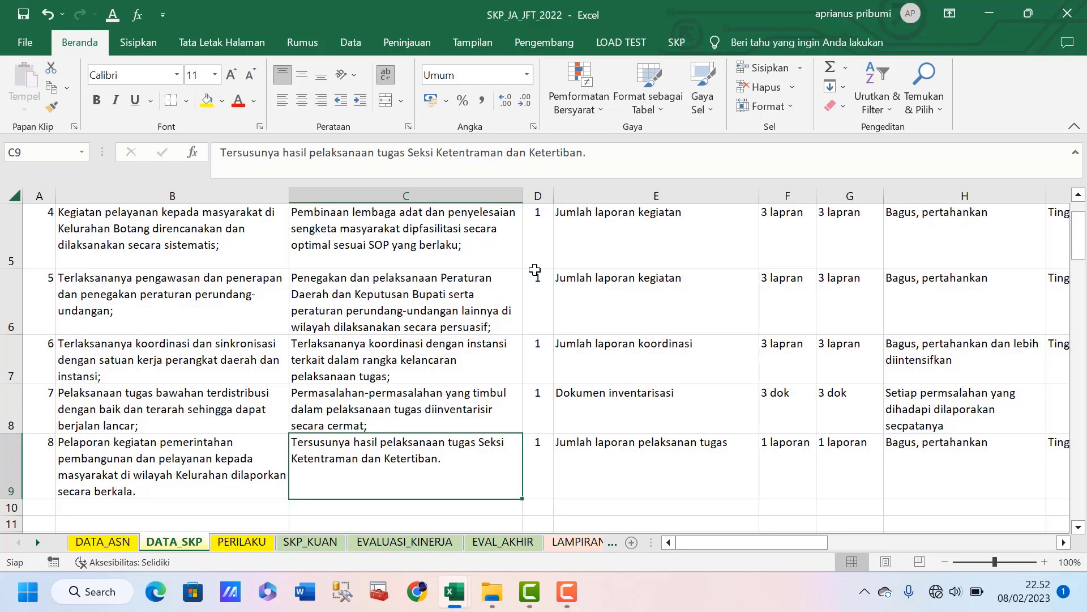
key("Right")
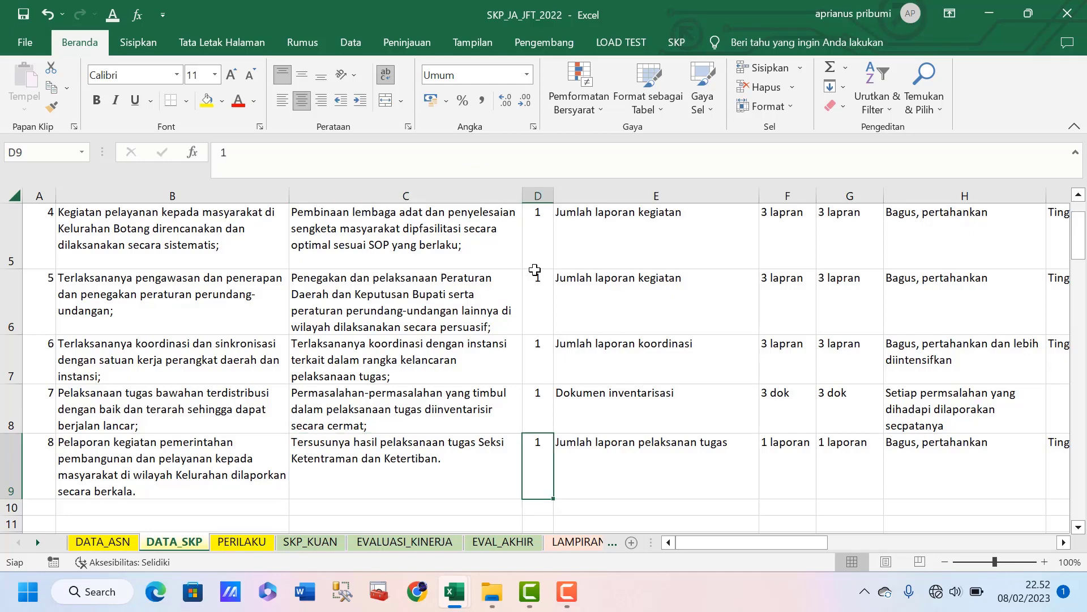
key("Up")
key("Up")
key("Up")
key("Up")
key("Up")
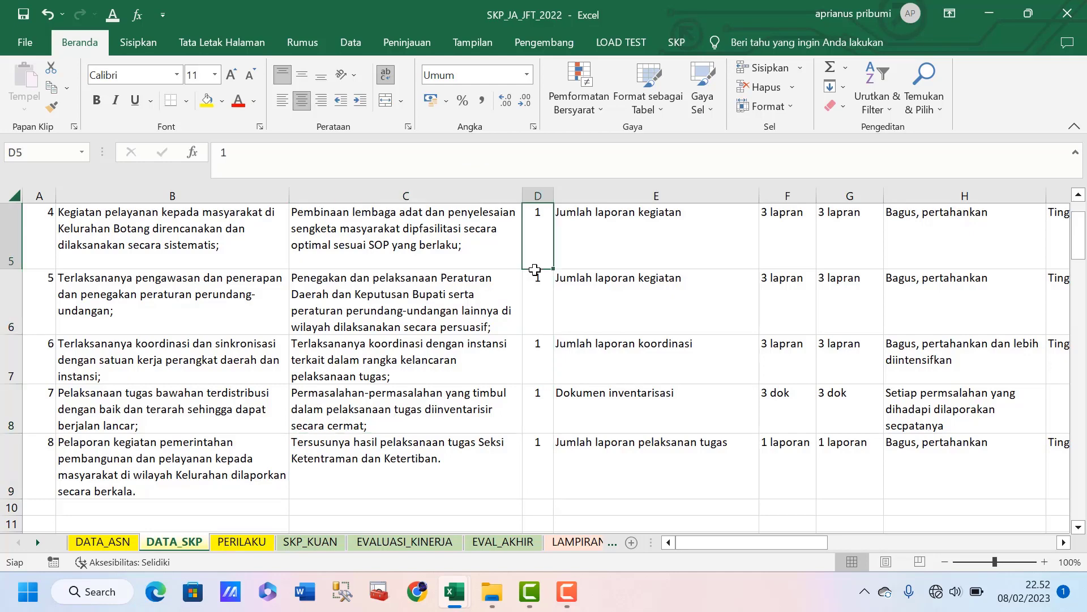
key("Up")
key("Up")
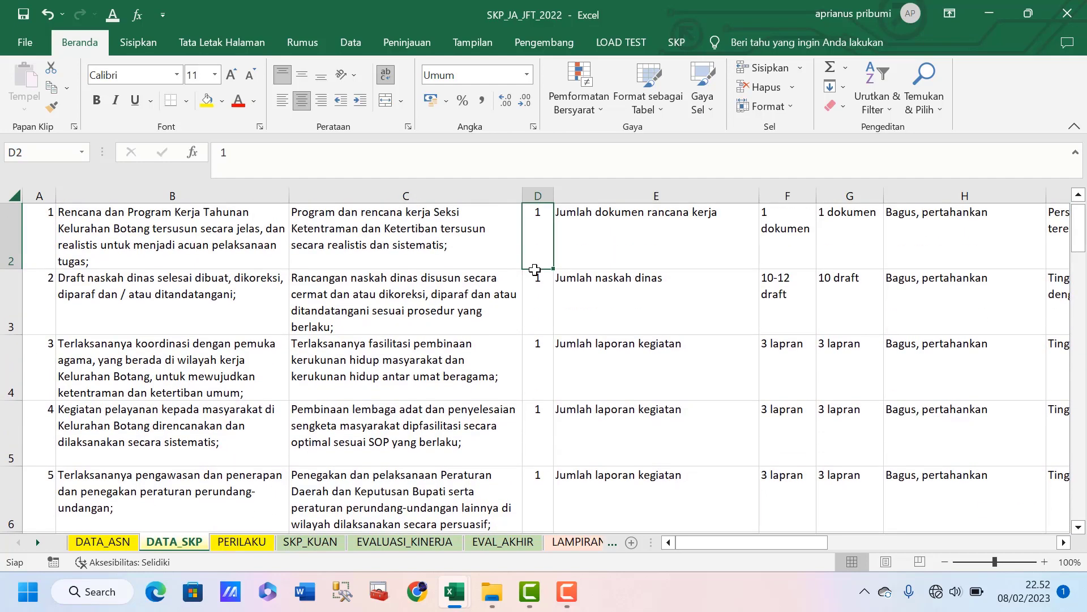
key("Down")
key("Down")
key("Down")
key("Down")
key("Down")
key("Down")
key("Down")
key("Down")
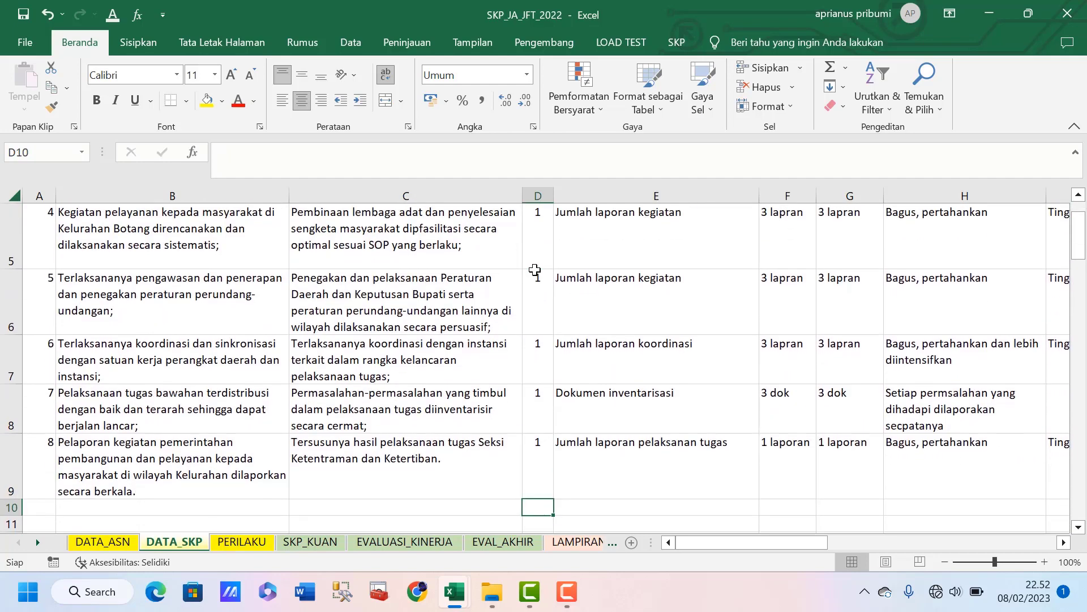
Enter s as the Kode of work plan number 8, and replace it with 2
key("Up")
type("s")
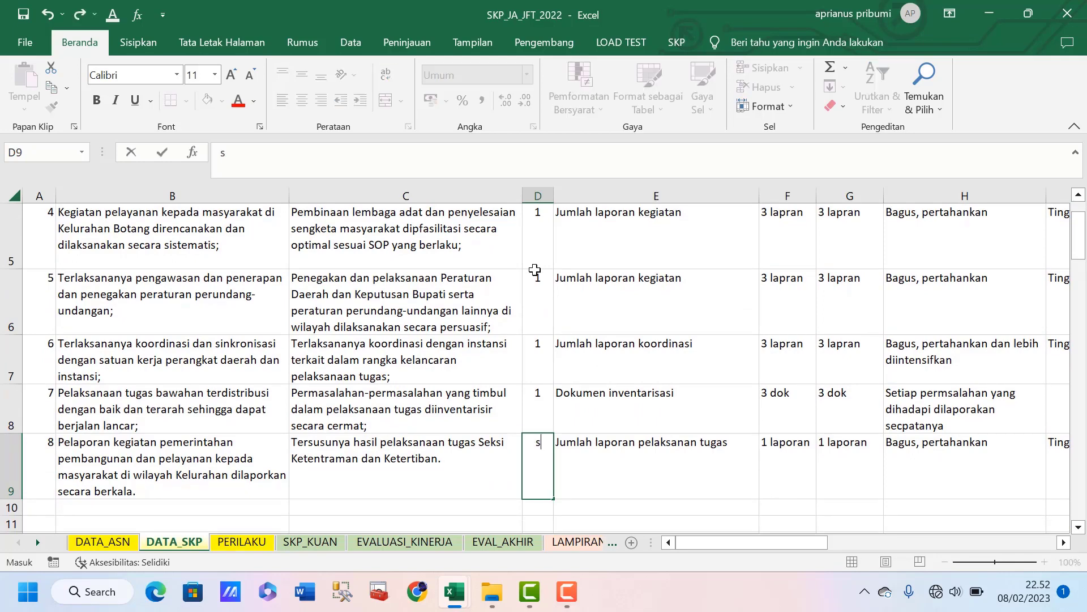
key("Left")
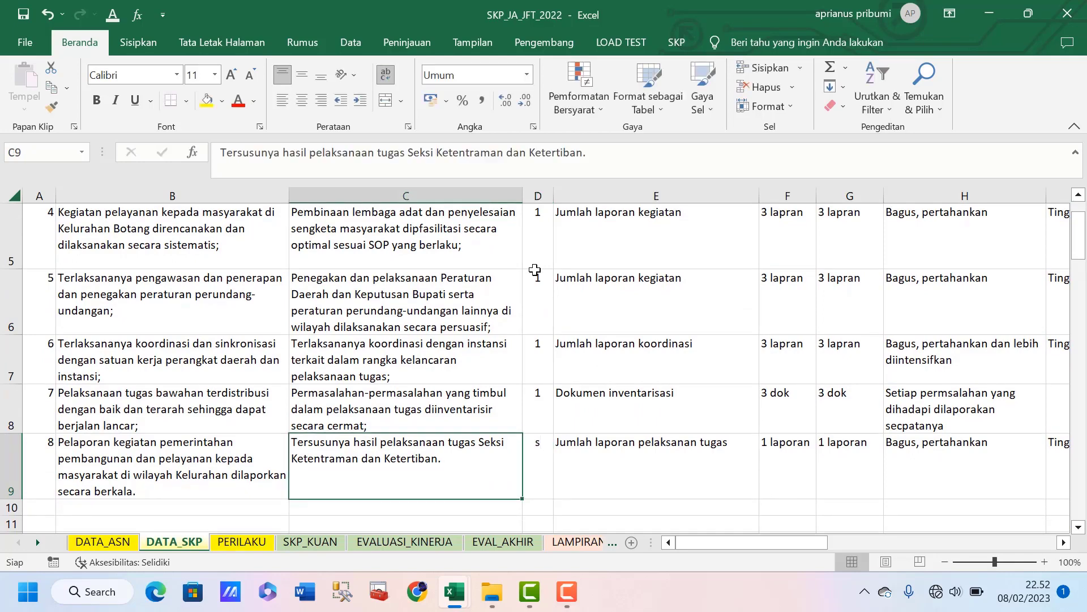
key("Right")
key("Left")
key("Right")
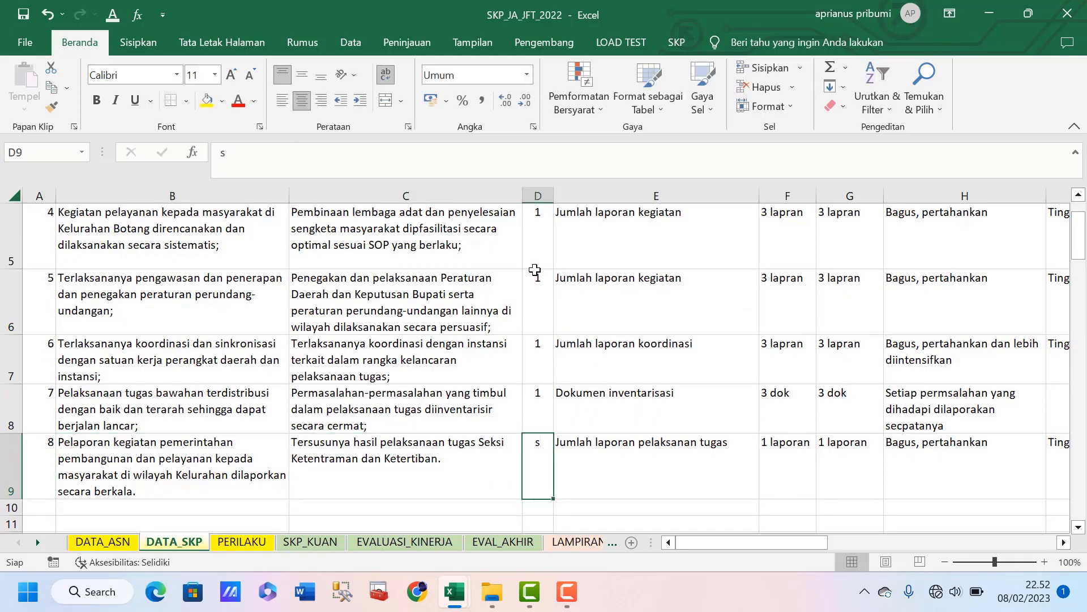
type("2")
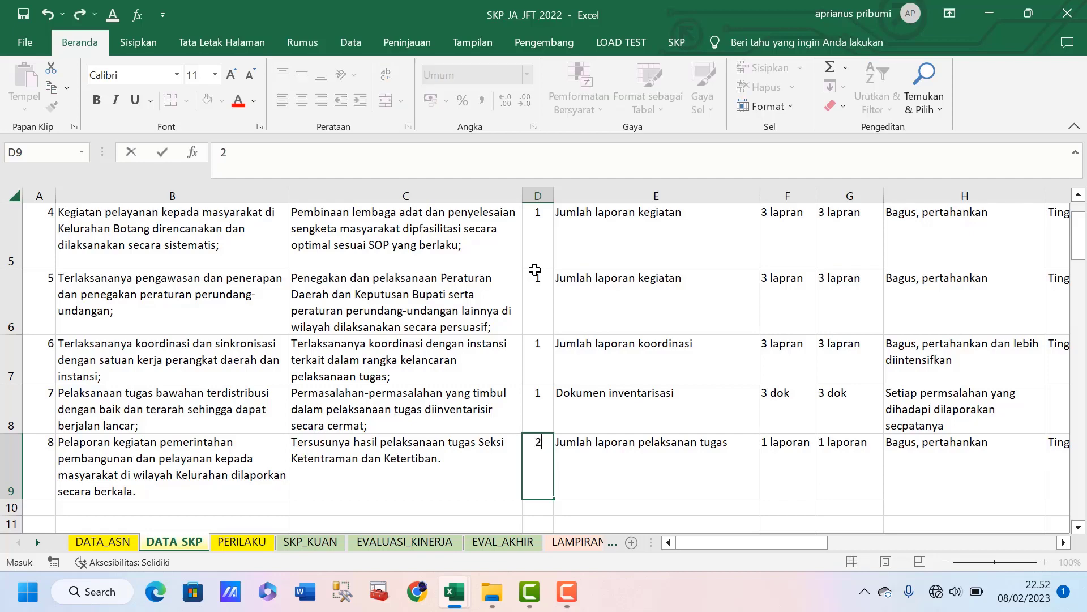
key("Return")
Restore the Kode of work plan number 8 to 1
key("Up")
type("1")
key("Up")
Review the Kode column up to number 1, down to number 5, and back to the column header
key("Up")
key("Up")
key("Up")
key("Up")
key("Up")
key("Up")
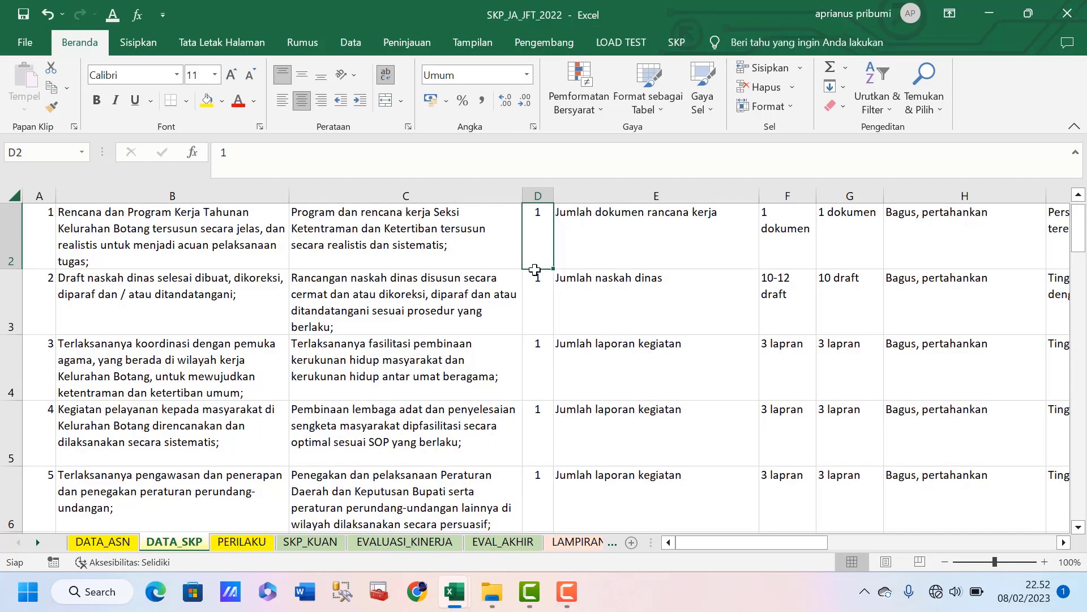
key("Up")
key("Down")
key("Down")
key("Down")
key("Down")
key("Down")
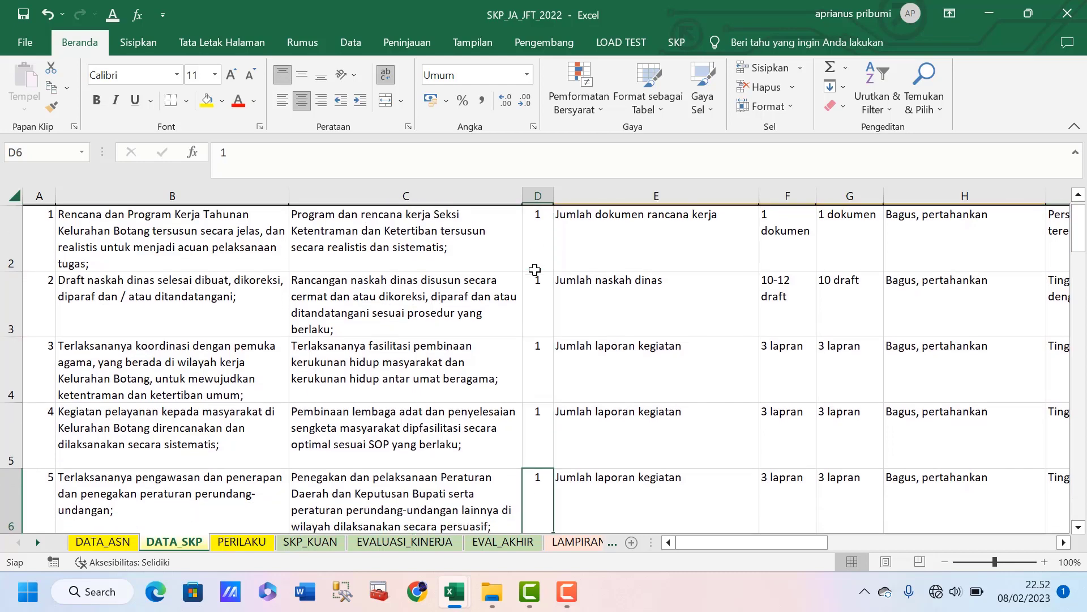
key("Up")
key("Up")
key("Up")
key("Up")
key("Up")
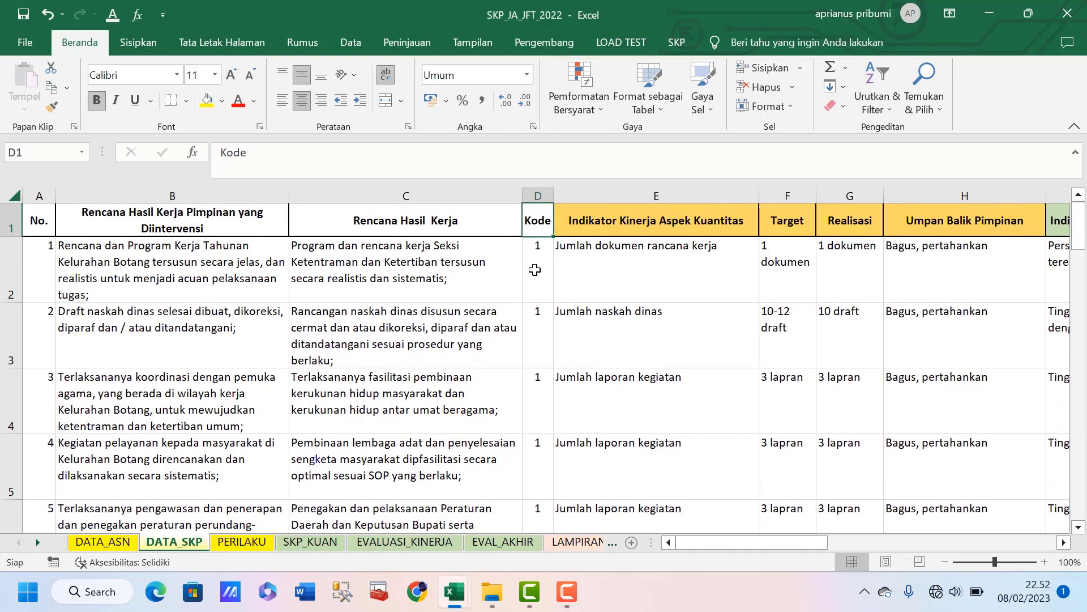
Highlight the Indikator Kinerja Aspek Kuantitas column, inspect its first entries, and return to its header
key("Right")
key("Right")
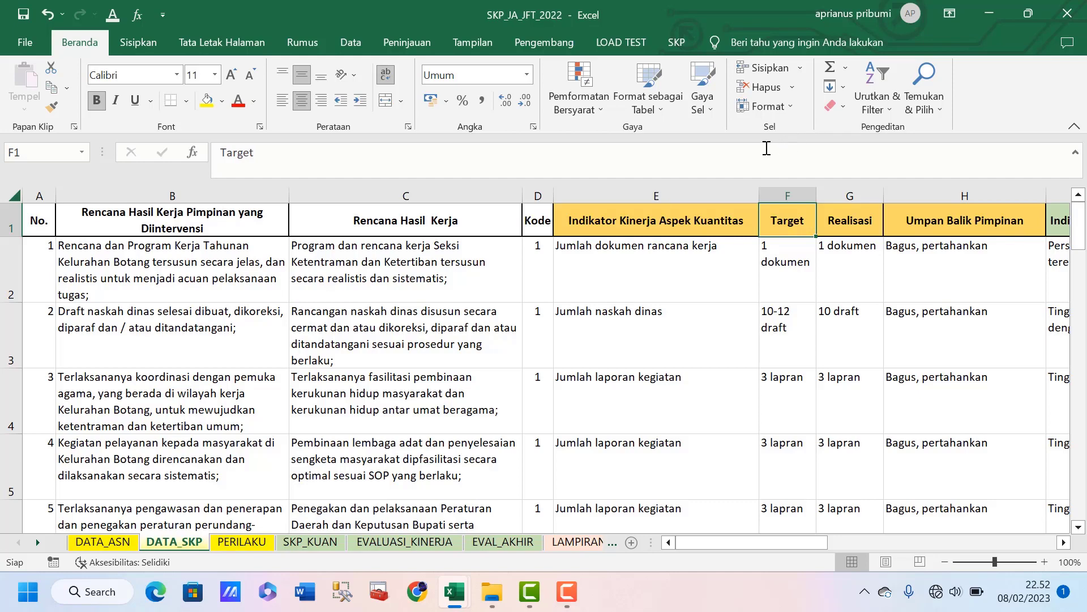
left_click(643, 192)
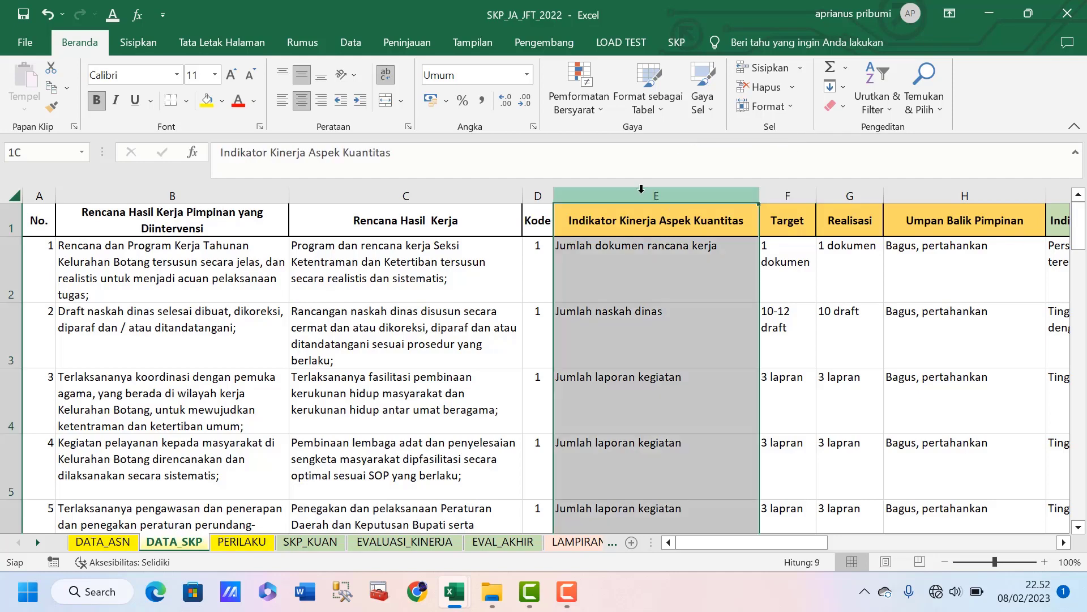
left_click(629, 264)
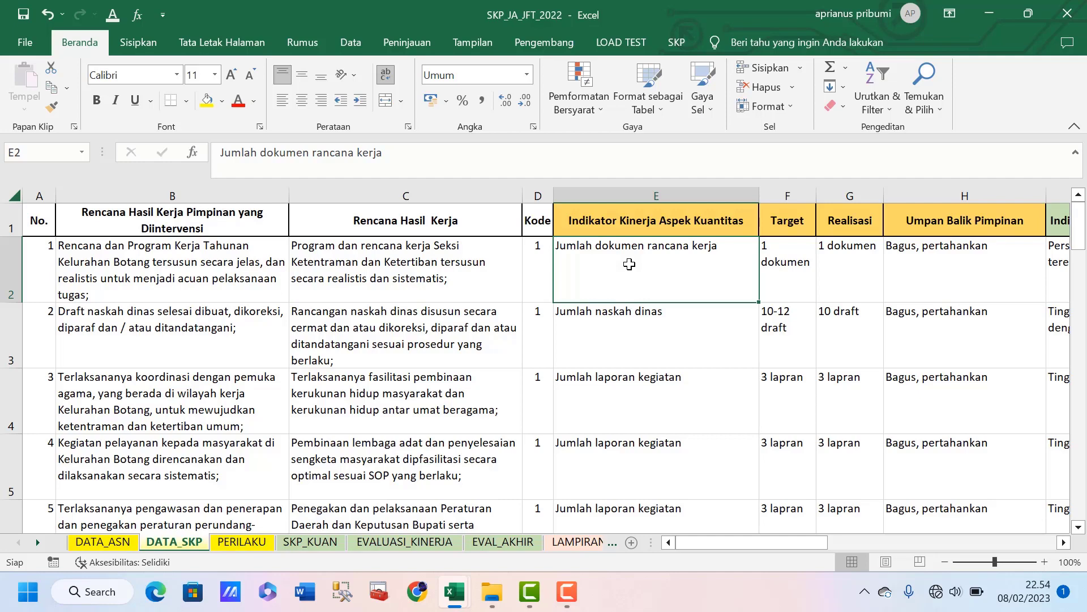
key("Down")
key("Down")
key("Up")
key("Up")
key("Up")
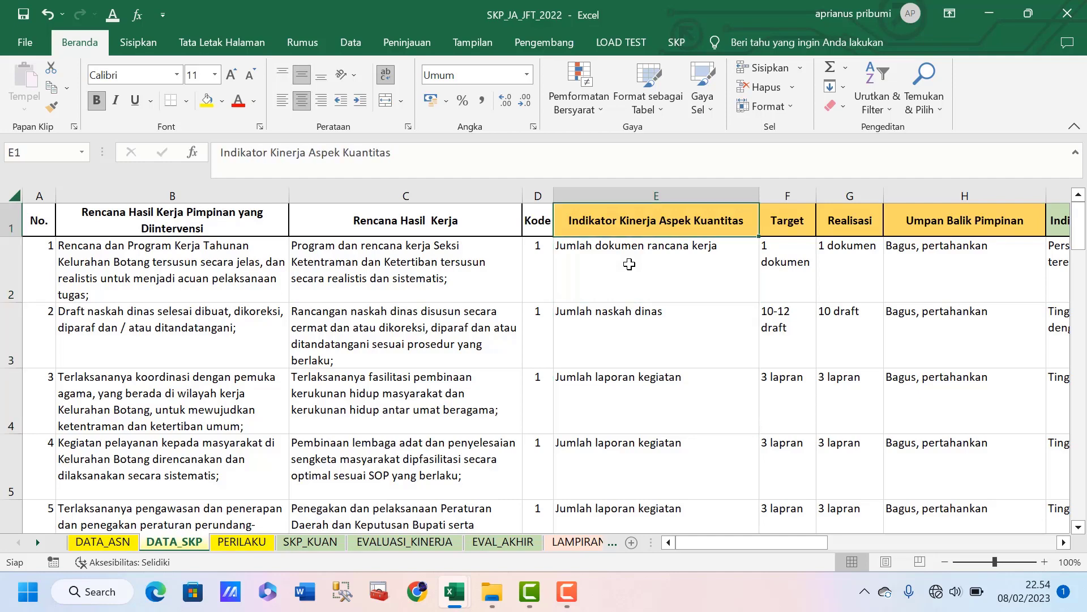
Compare the first quantity indicator with its header and Target, and highlight the Indikator Kinerja Aspek Kuantitas column again before returning to its first entry
key("Down")
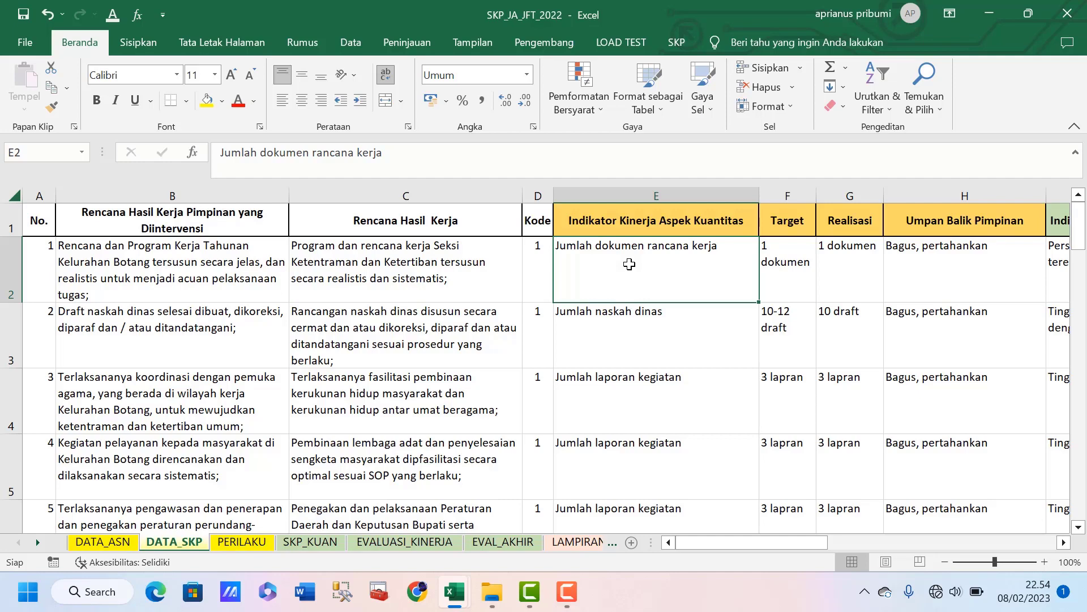
key("Up")
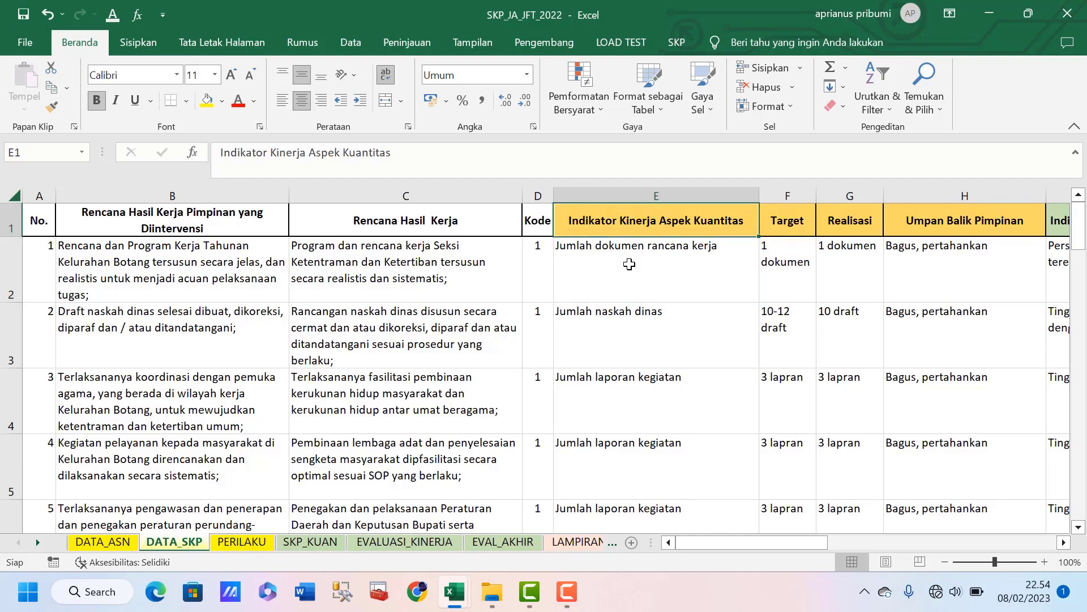
key("Down")
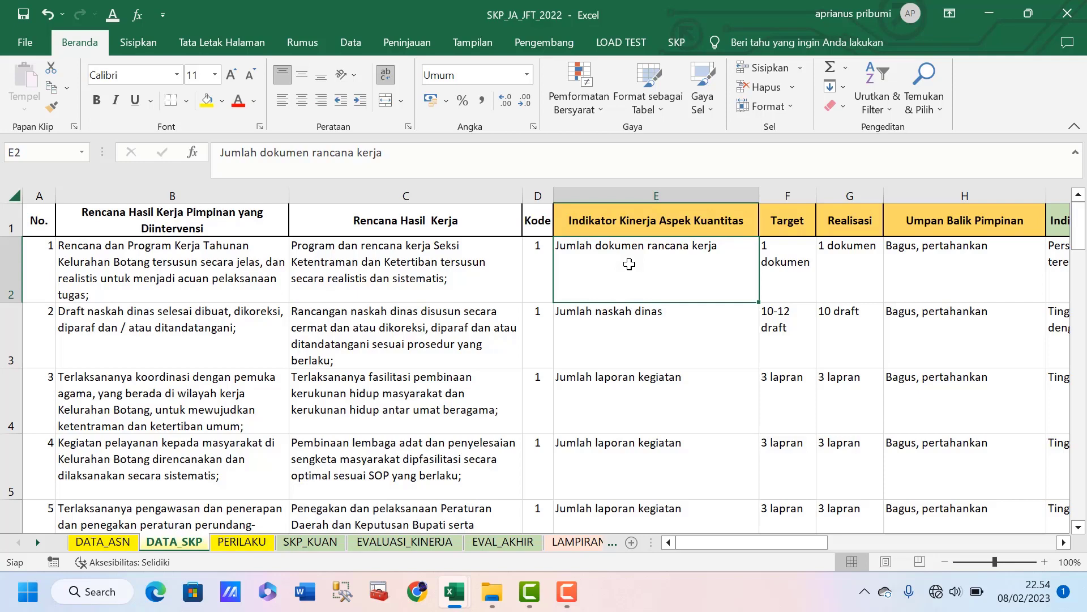
key("Up")
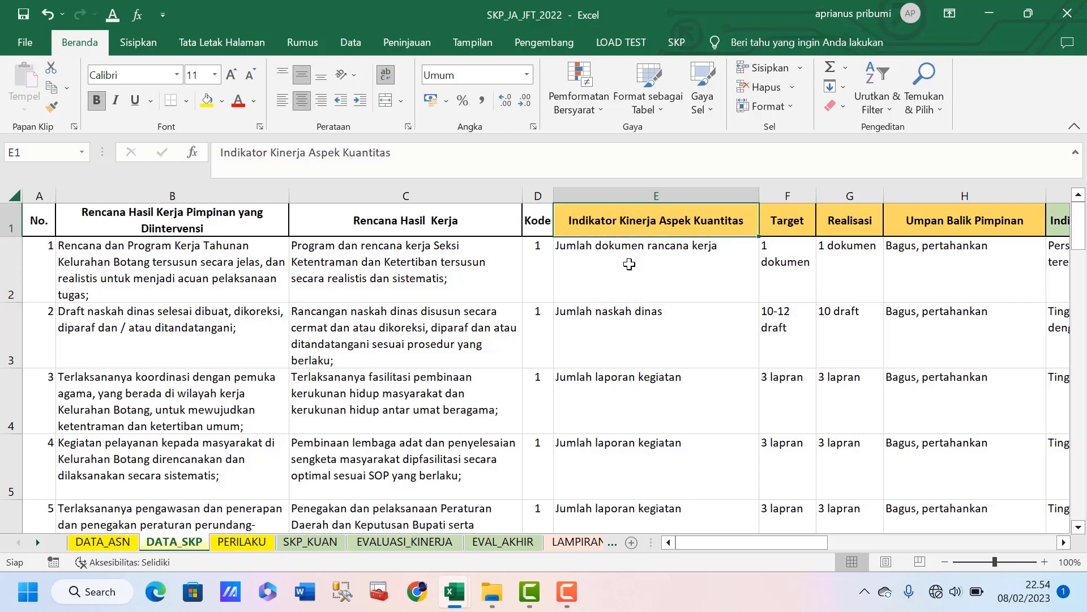
key("Down")
key("Right")
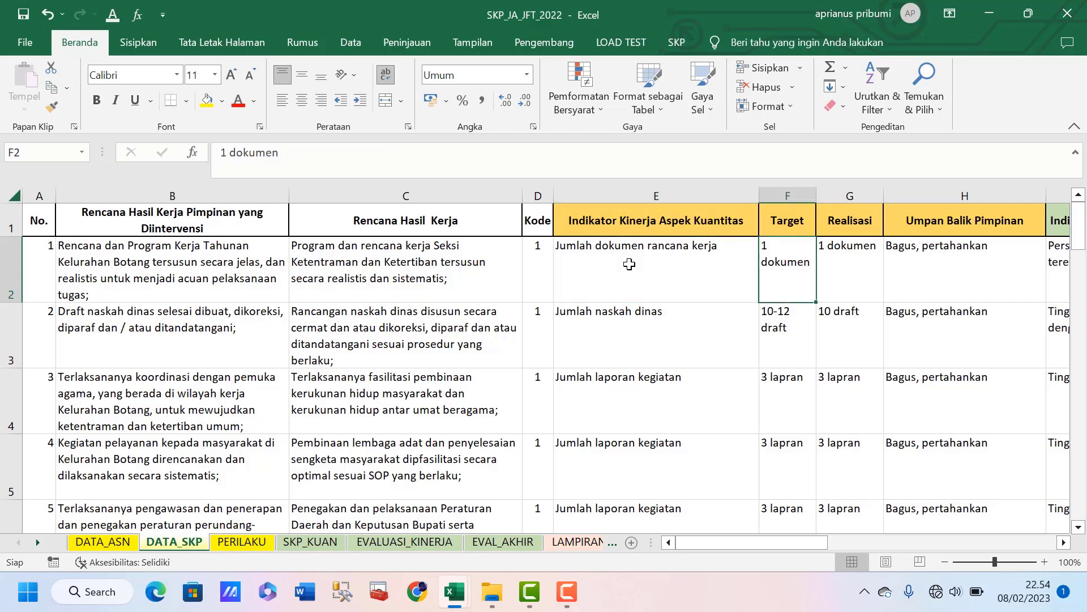
key("Left")
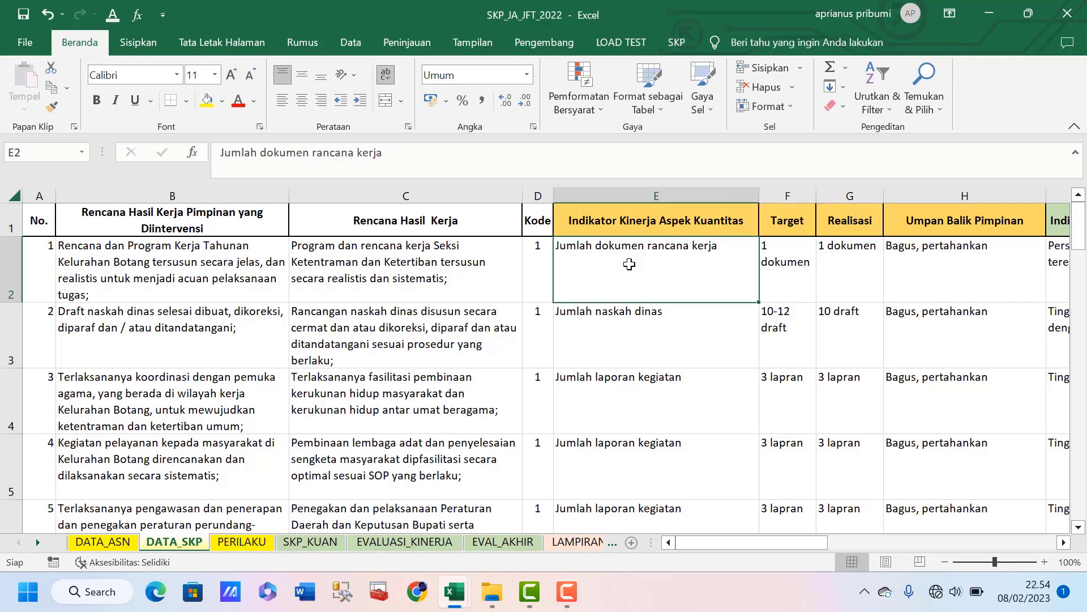
left_click(655, 196)
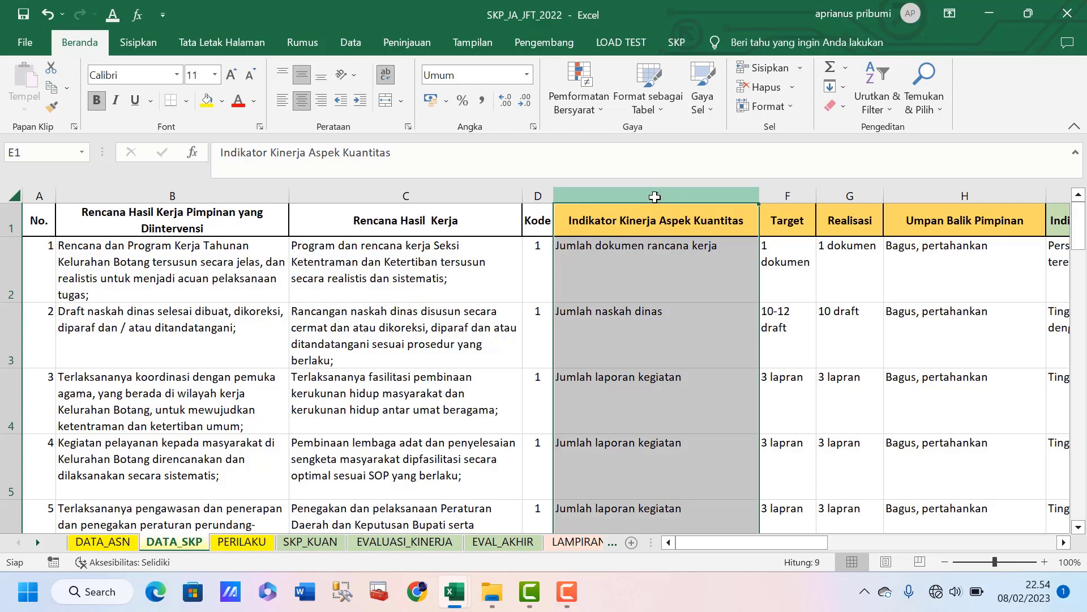
left_click(645, 277)
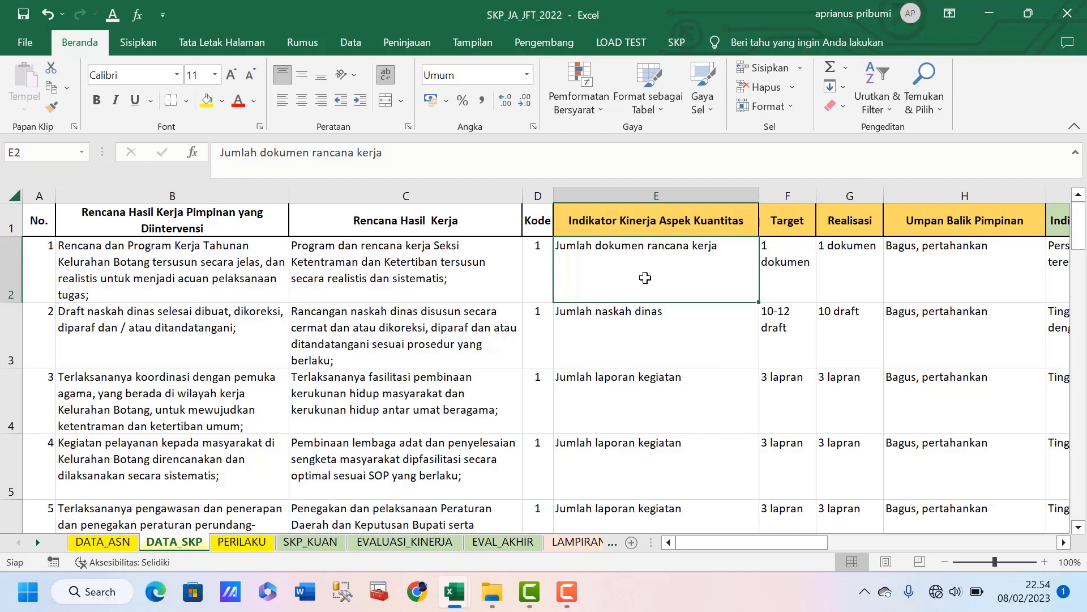
Survey the first work plan's entries from the quantity indicator to the quality Target, and return to the Indikator Kinerja Aspek Kuantitas header
key("Right")
key("Right")
key("Right")
key("Right")
key("Right")
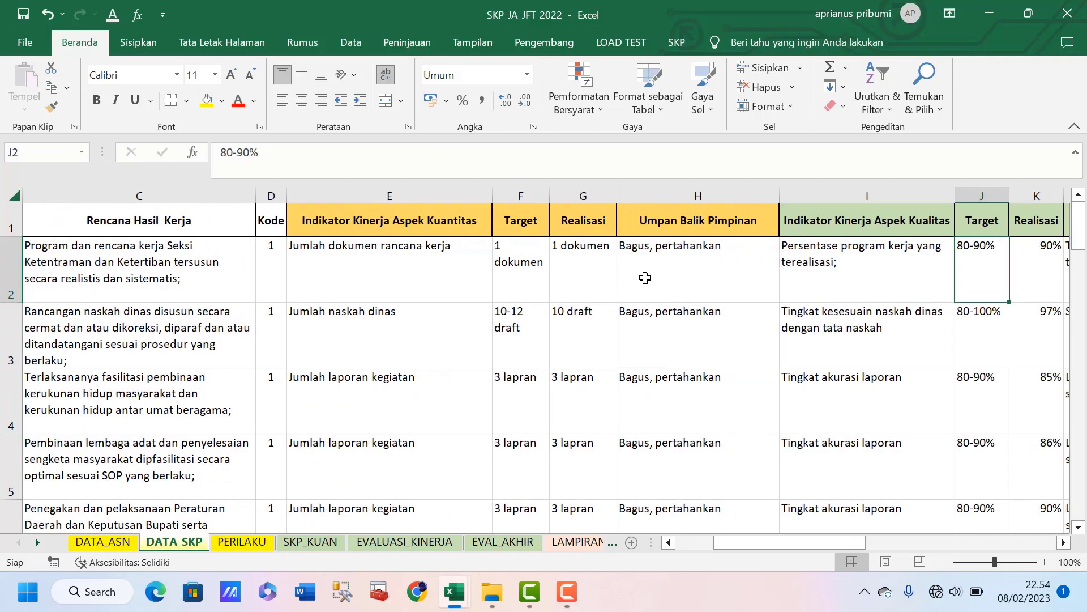
key("Left")
key("Left")
key("Left")
key("Left")
key("Left")
key("Up")
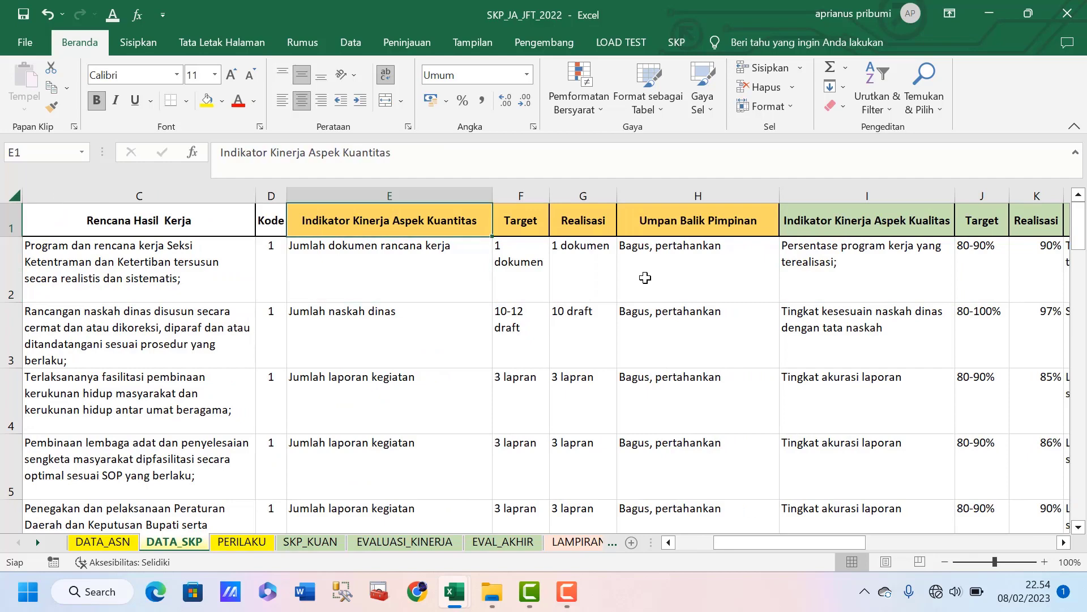
Review the column headers from Indikator Kinerja Aspek Kuantitas through the quality aspect to Indikator Kinerja Aspek Waktu
key("Right")
key("Right")
key("Right")
key("Right")
key("Right")
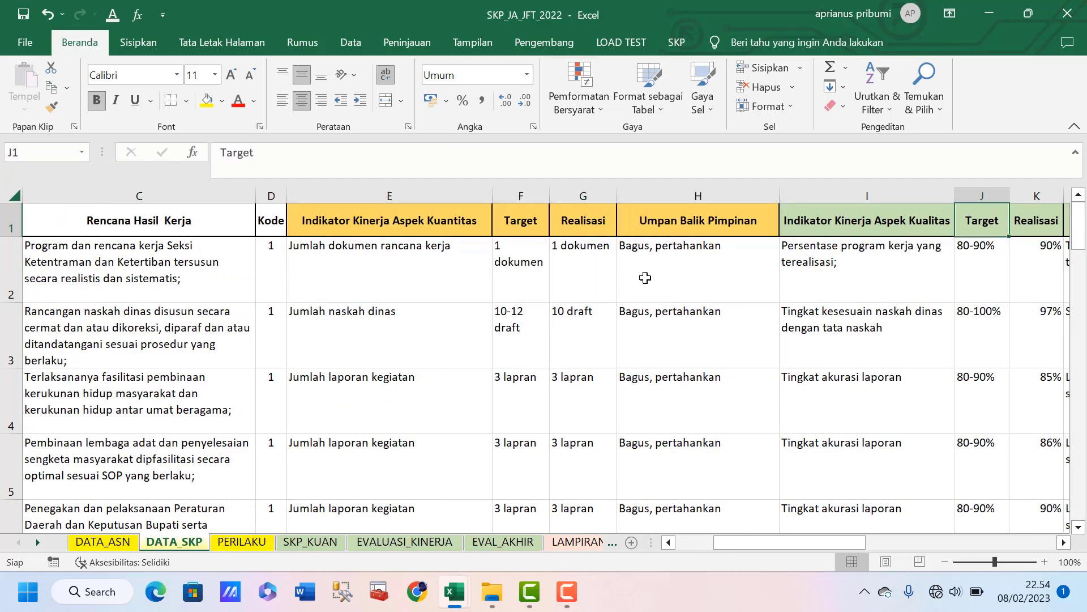
key("Left")
key("Right")
key("Right")
key("Right")
key("Right")
key("Right")
key("Right")
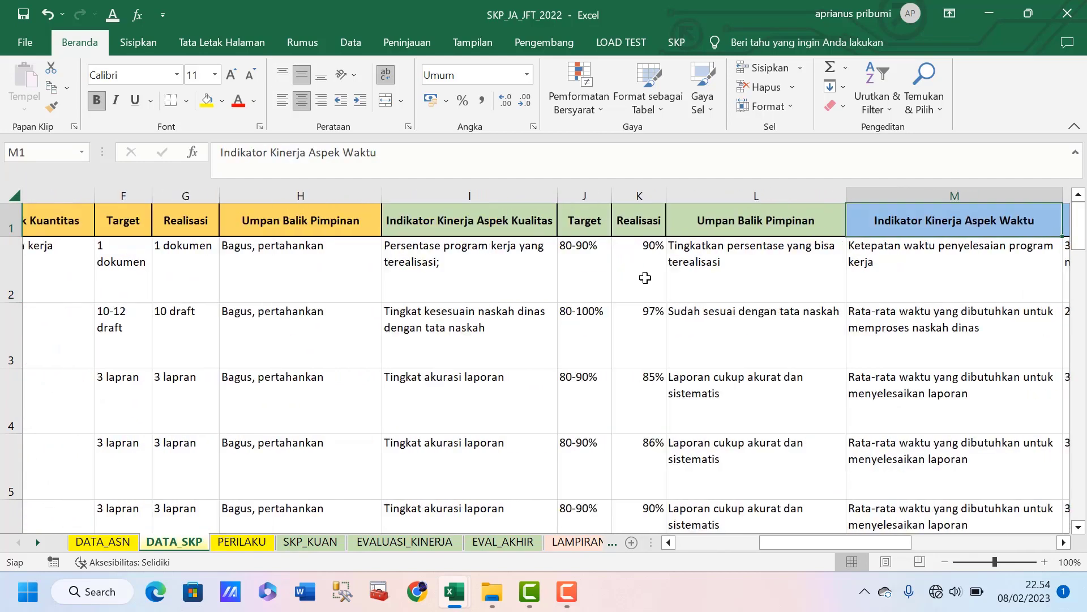
key("Left")
key("Left")
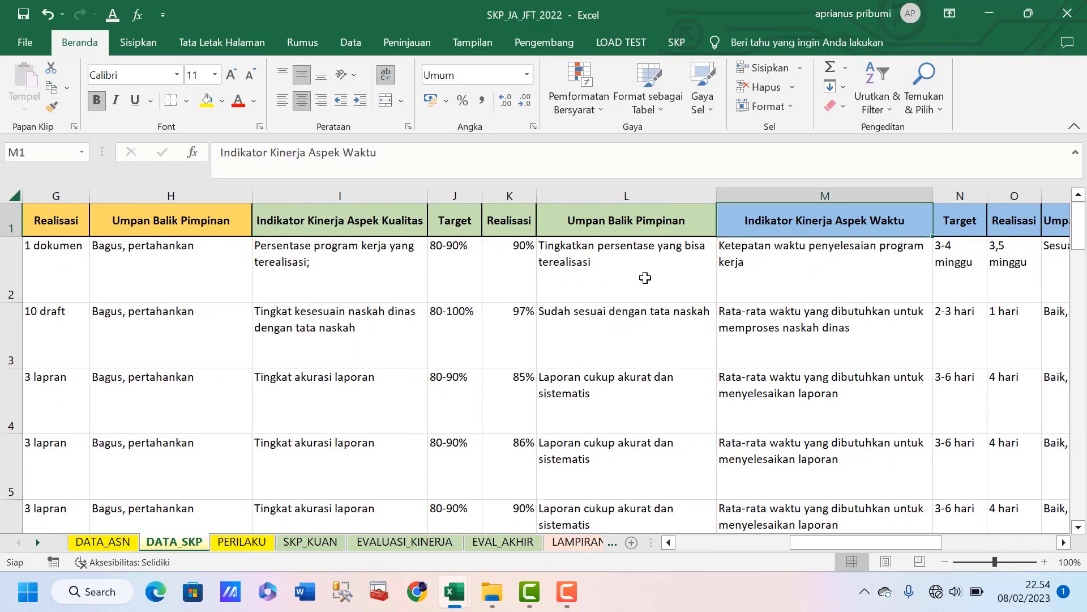
Review the time and cost aspect headers through the final Umpan Balik Pimpinan column
key("Right")
key("Right")
key("Right")
key("Right")
key("Right")
key("Right")
key("Right")
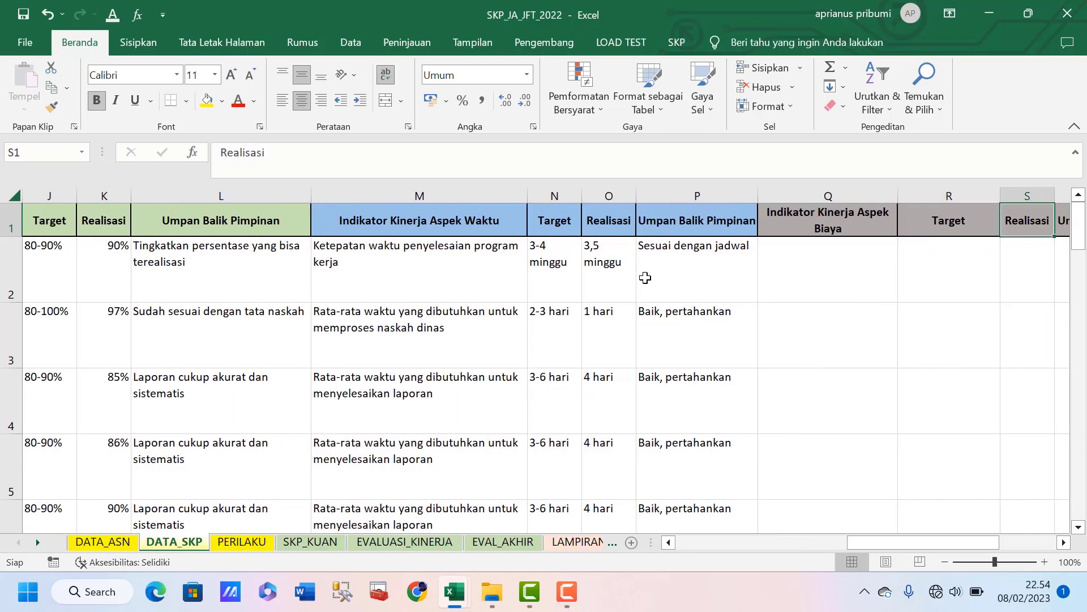
key("Right")
key("Right")
key("Left")
key("Left")
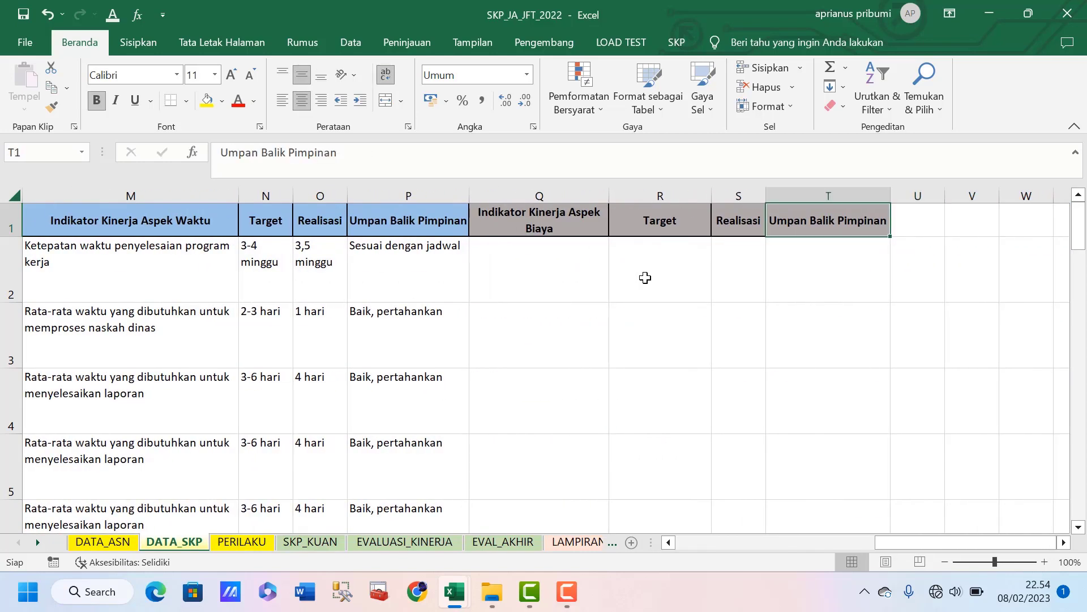
Go back across the aspect headers to Kode and return to the Indikator Kinerja Aspek Kuantitas header
key("Left")
key("Left")
key("Left")
key("Left")
key("Left")
key("Left")
key("Left")
key("Left")
key("Left")
key("Left")
key("Left")
key("Left")
key("Left")
key("Left")
key("Left")
key("Left")
key("Left")
key("Left")
key("Left")
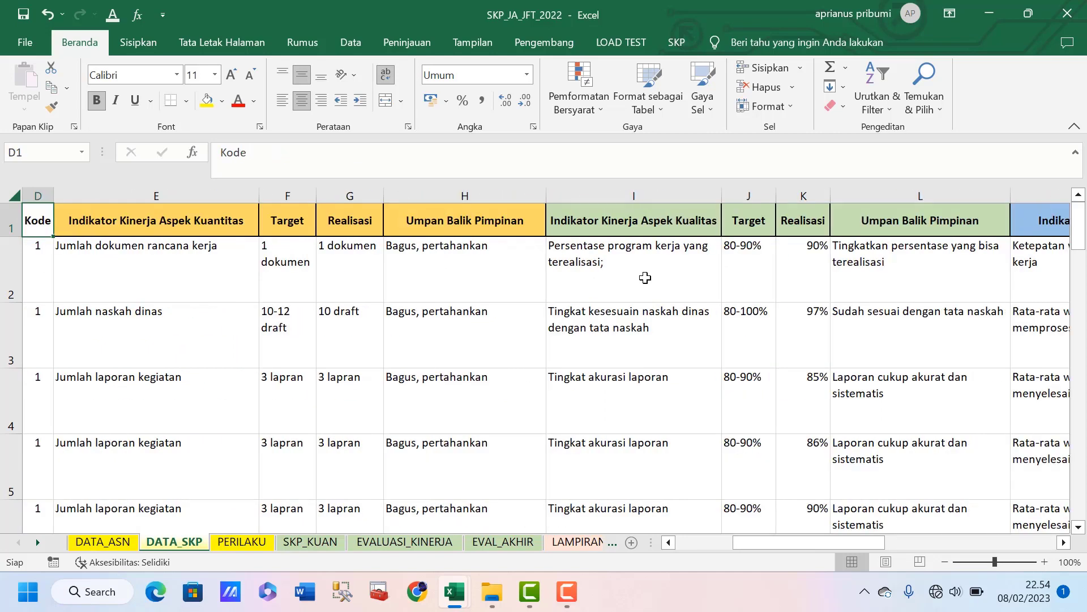
key("Right")
key("Right")
key("Right")
key("Right")
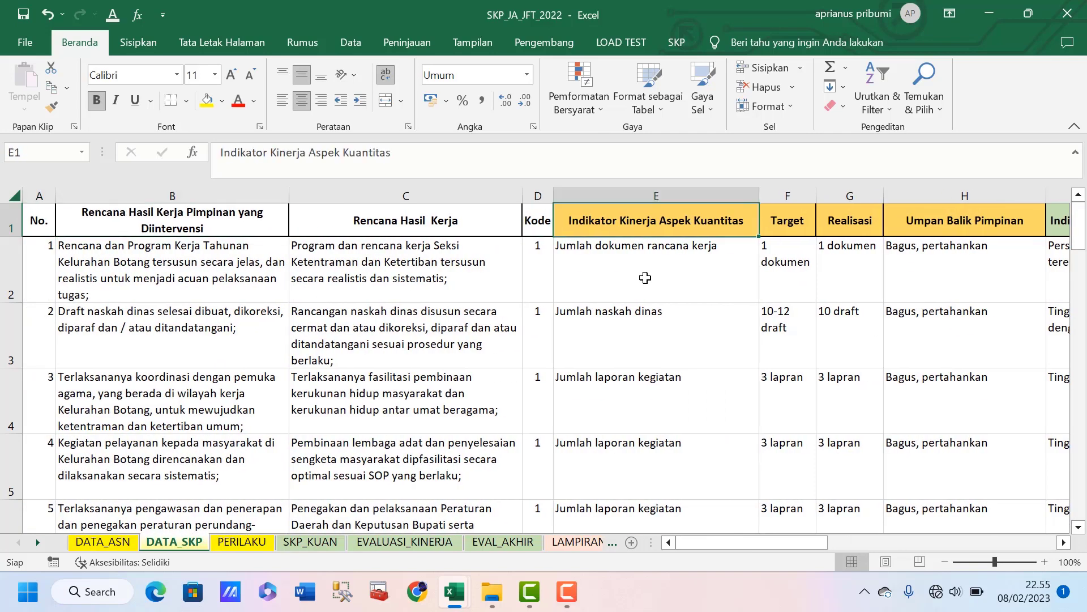
Inspect the first two quantity indicators, highlight the whole Indikator Kinerja Aspek Kuantitas column, and return to its first entry
key("Down")
key("Down")
key("Up")
key("Up")
key("Down")
key("Down")
key("Up")
key("Up")
key("Down")
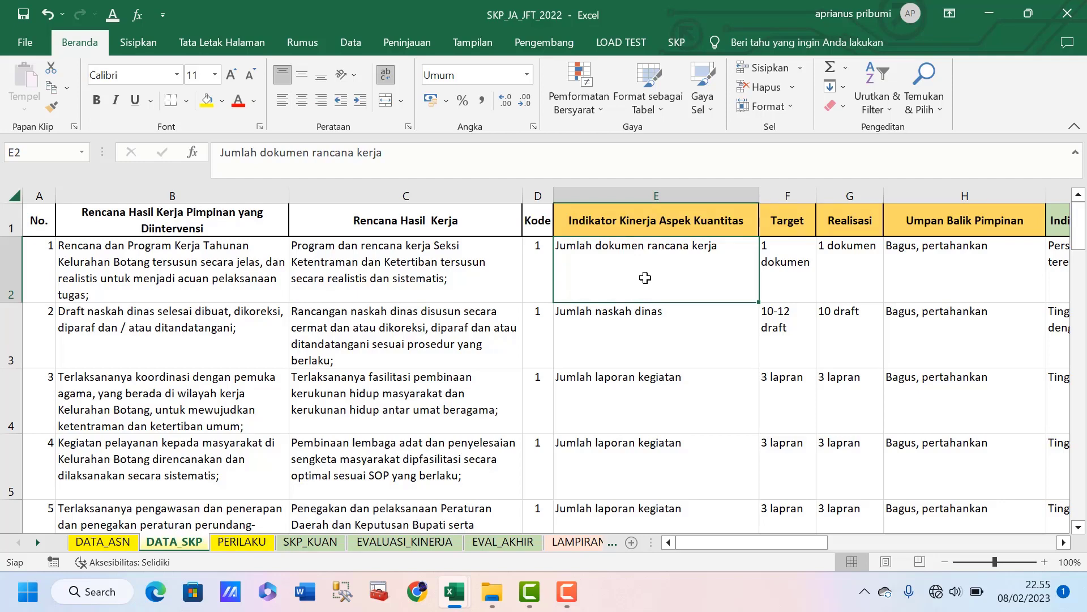
key("Up")
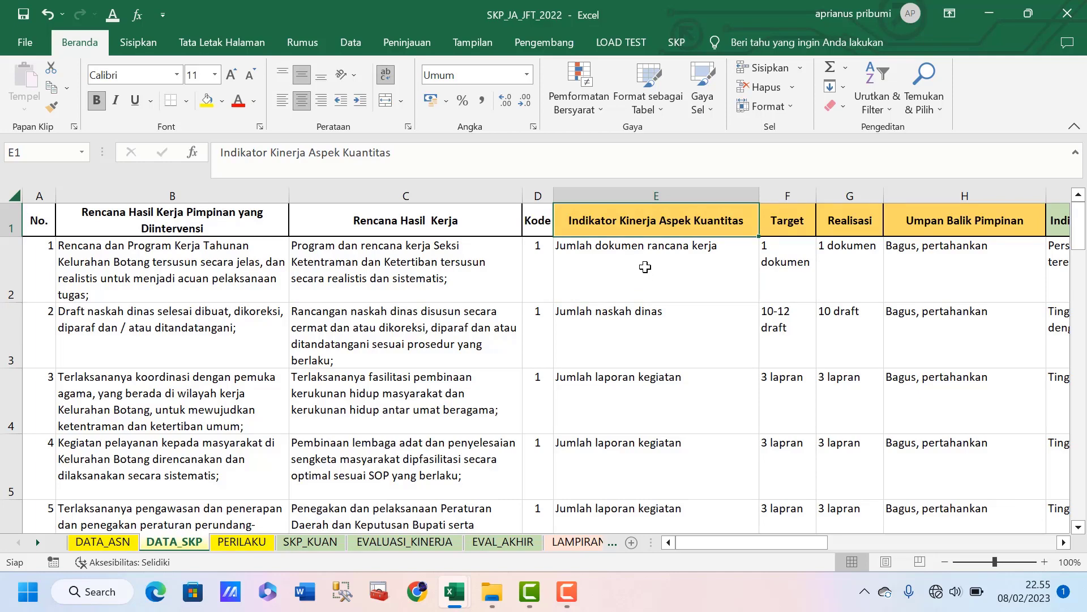
left_click(660, 184)
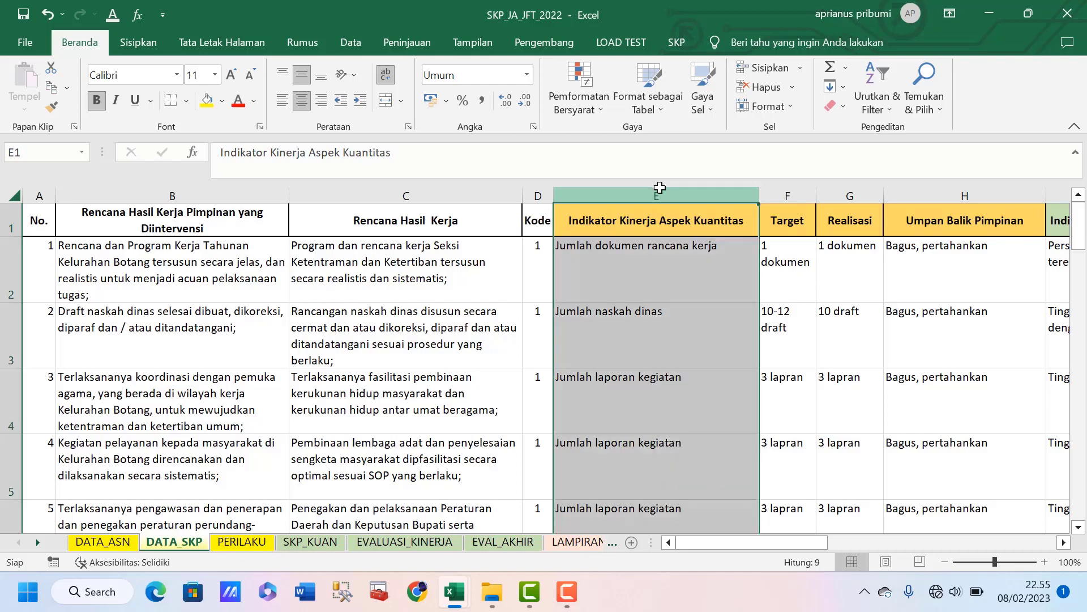
left_click(614, 297)
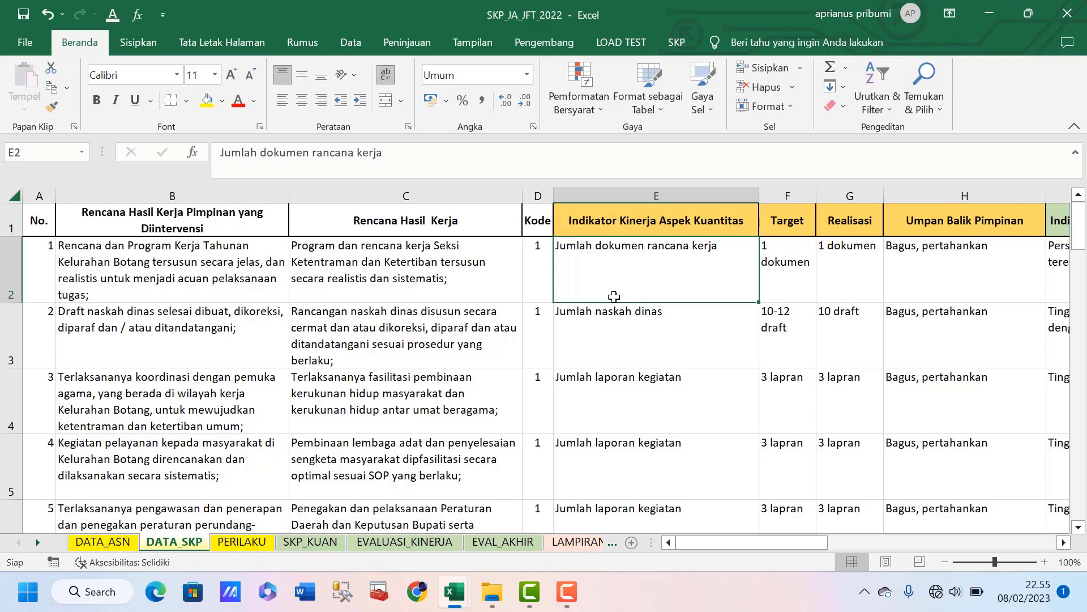
Look across the first work plan's quantity and quality entries, and return to its quantity Target
key("Right")
key("Right")
key("Right")
key("Right")
key("Right")
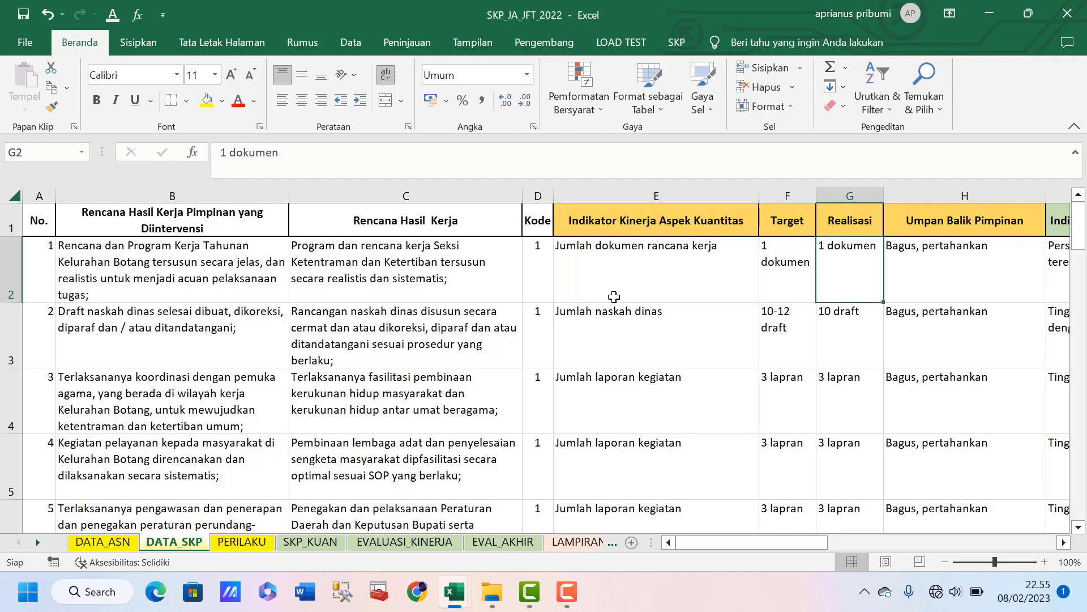
key("Left")
key("Left")
key("Left")
key("Left")
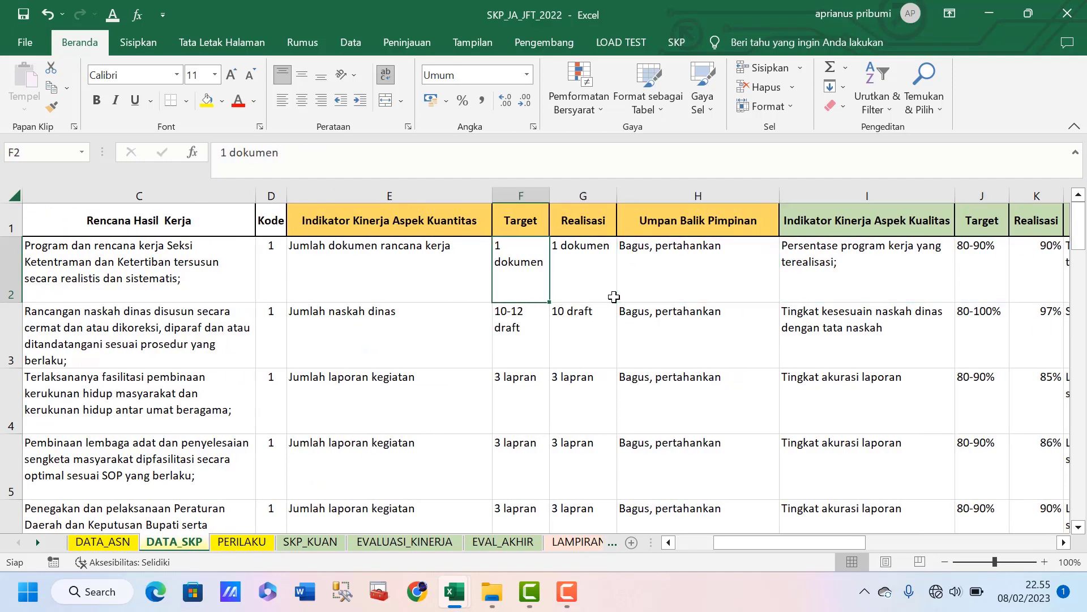
Examine the quantity Target column's header and compare its first two entries
key("Up")
key("Down")
key("Down")
key("Up")
key("Down")
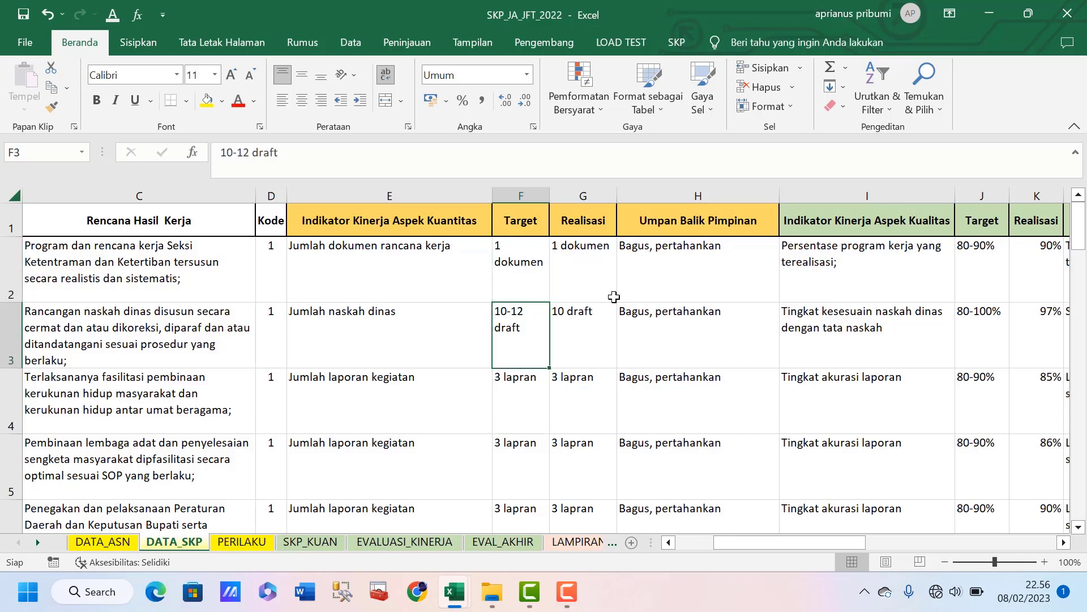
key("Up")
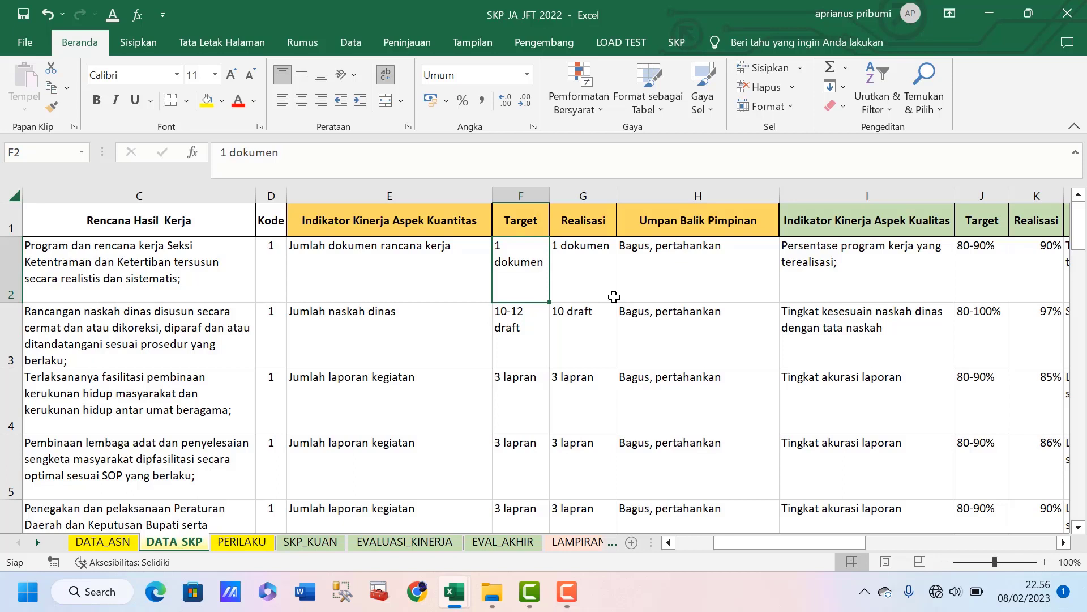
key("Down")
key("Down")
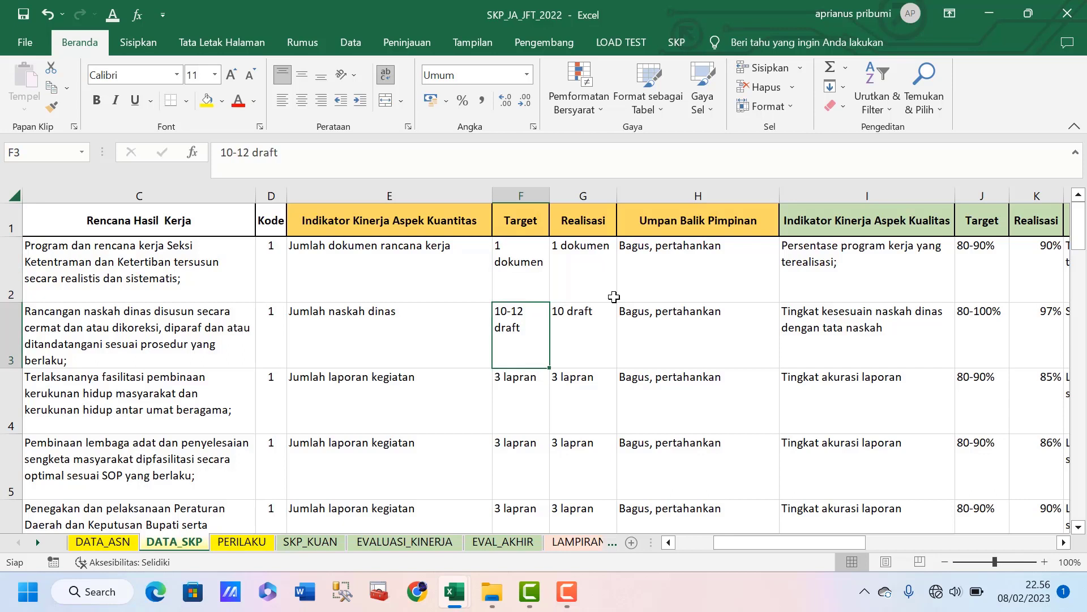
key("Up")
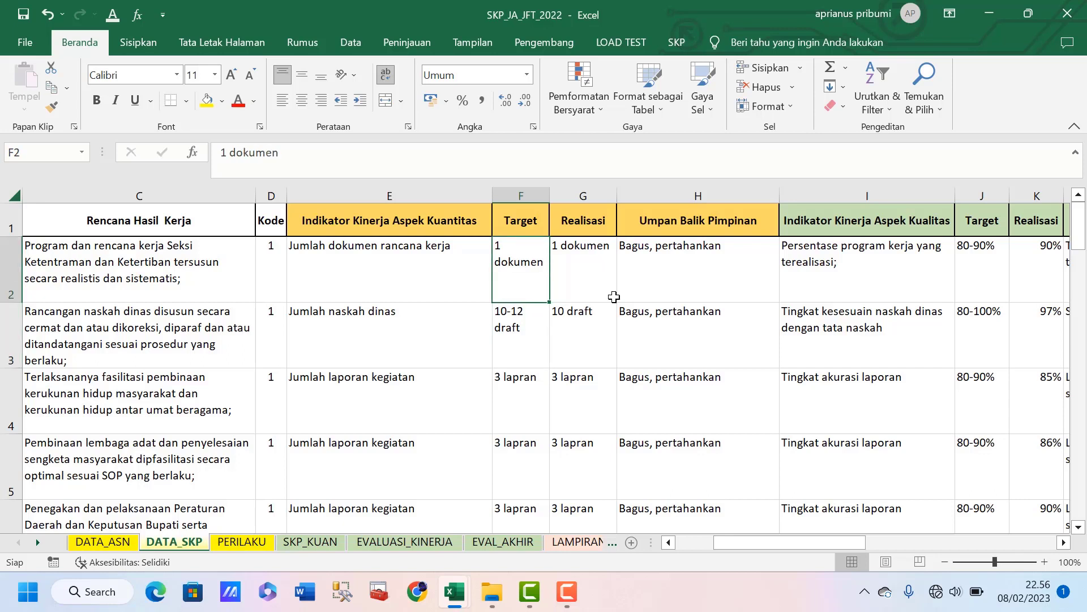
Compare the first work plan's quantity Target with its Realisasi, and review the first Realisasi entries up to the column header
key("Right")
key("Left")
key("Right")
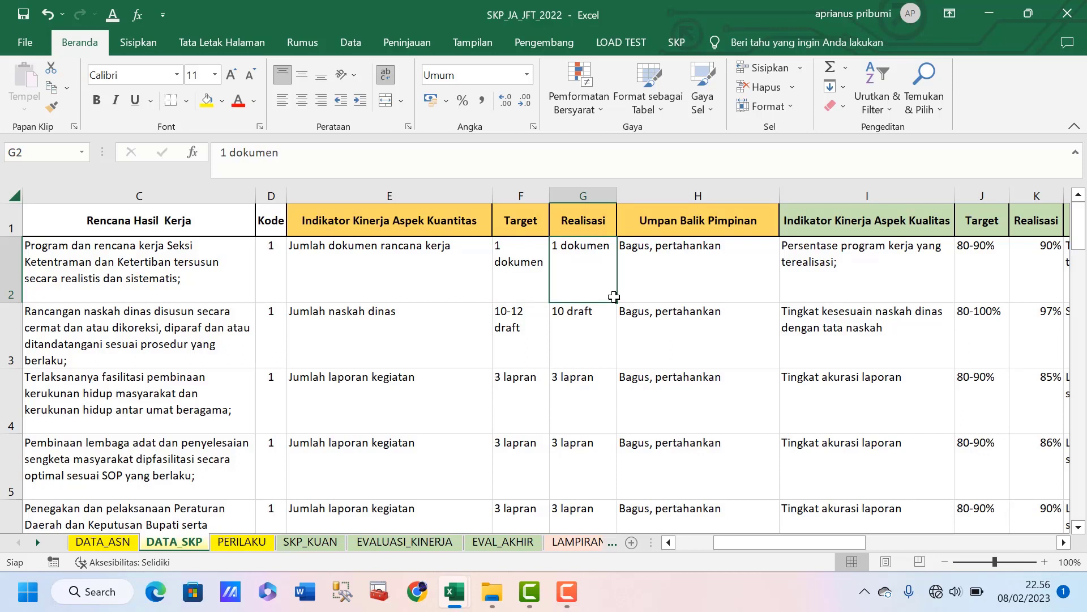
key("Down")
key("Up")
key("Down")
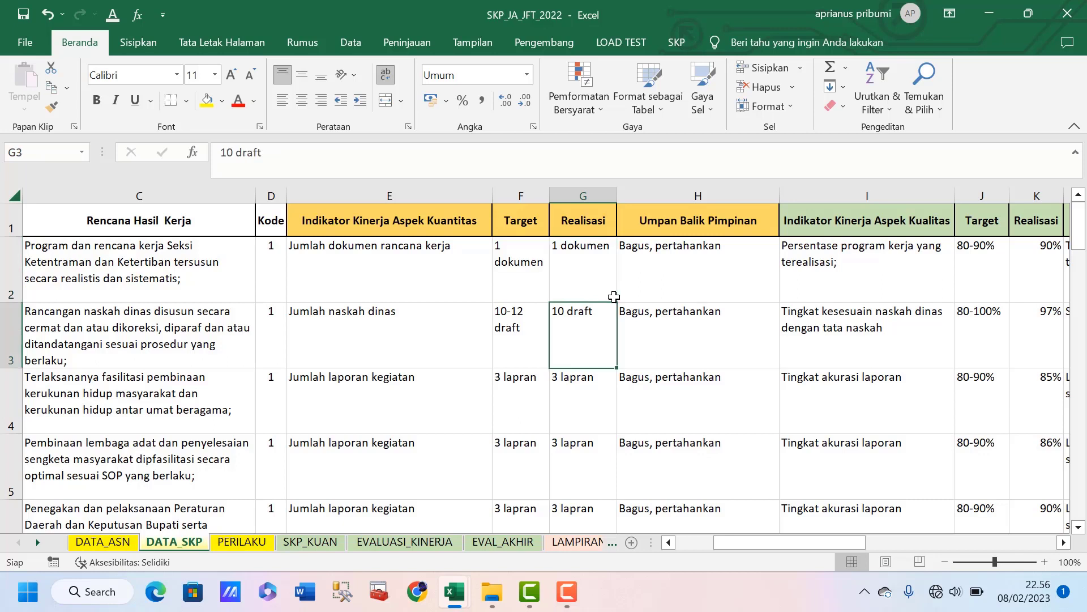
key("Up")
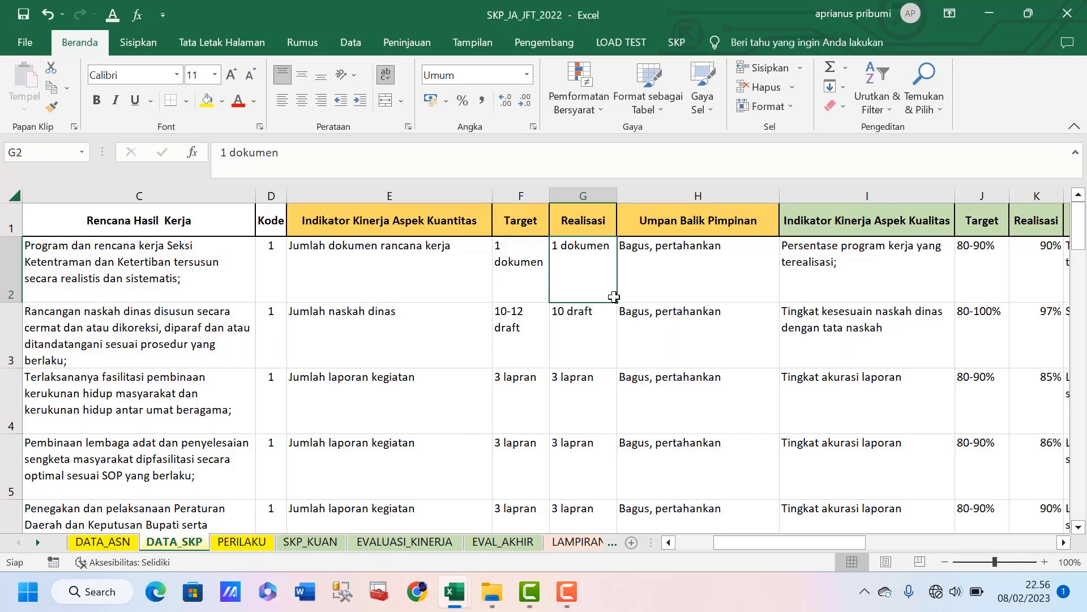
key("Down")
key("Down")
key("Up")
key("Up")
key("Up")
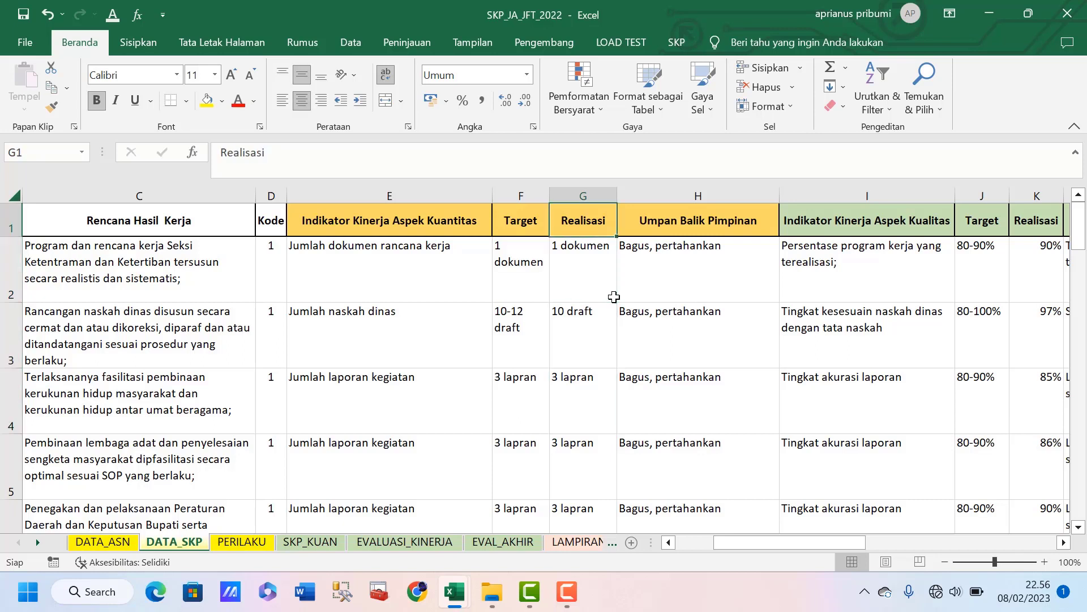
Inspect the quantity aspect's Umpan Balik Pimpinan header and its first feedback entries
key("Right")
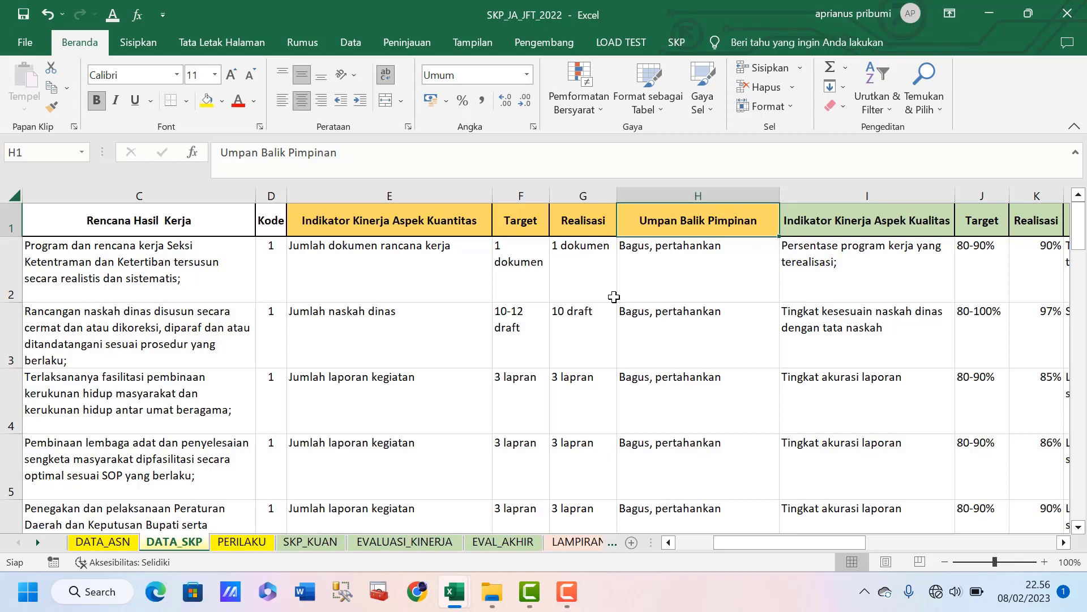
key("Down")
key("Down")
key("Down")
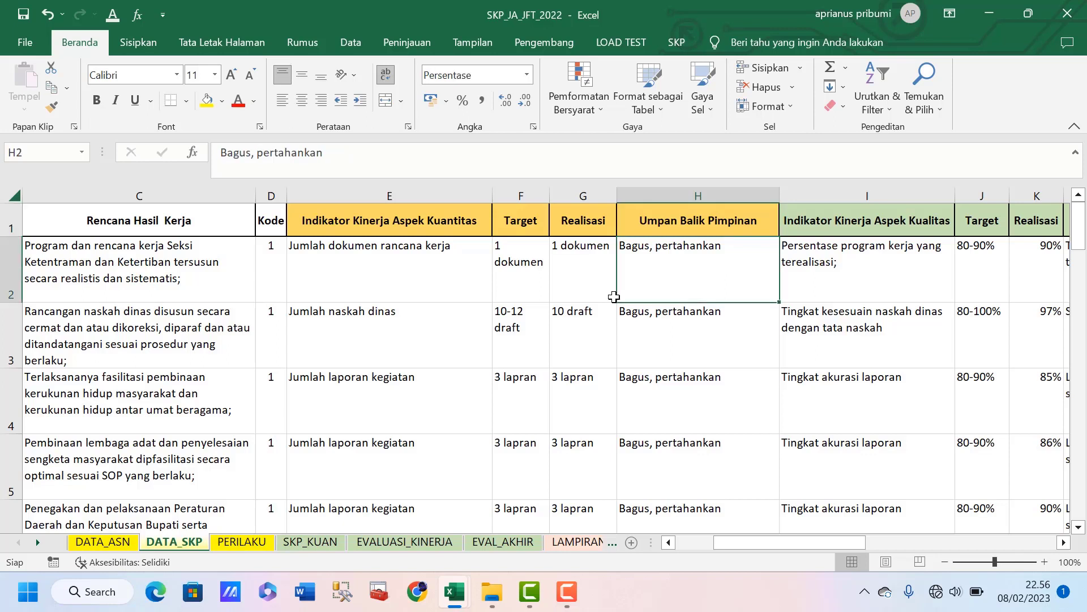
key("Up")
key("Up")
Compare the first work plan's Realisasi and quality indicator with its quantity Umpan Balik Pimpinan, ending on the feedback entry
key("Left")
key("Left")
key("Left")
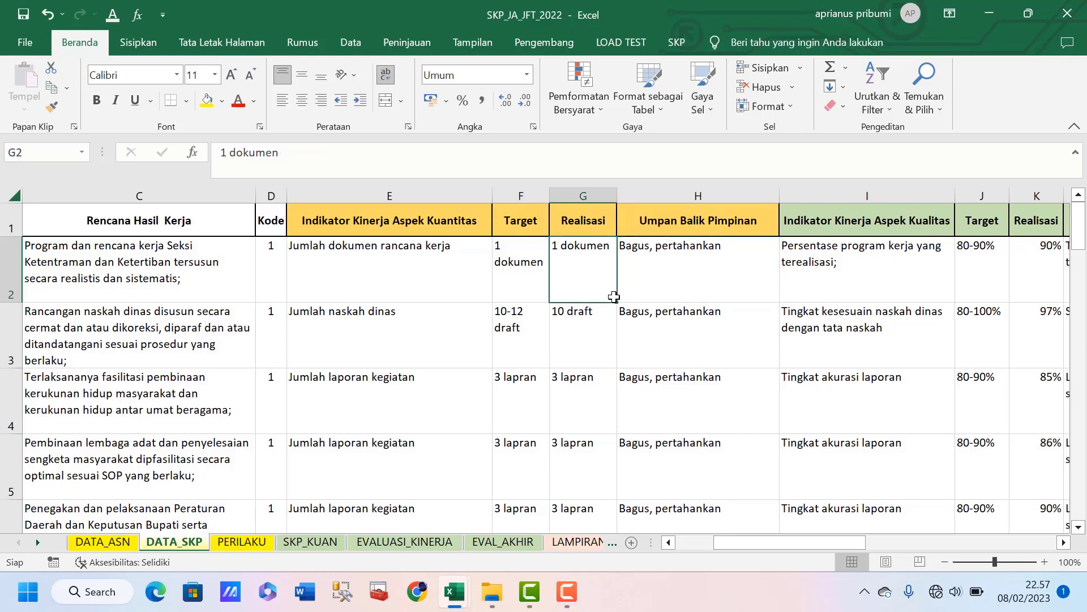
key("Right")
key("Right")
key("Right")
key("Right")
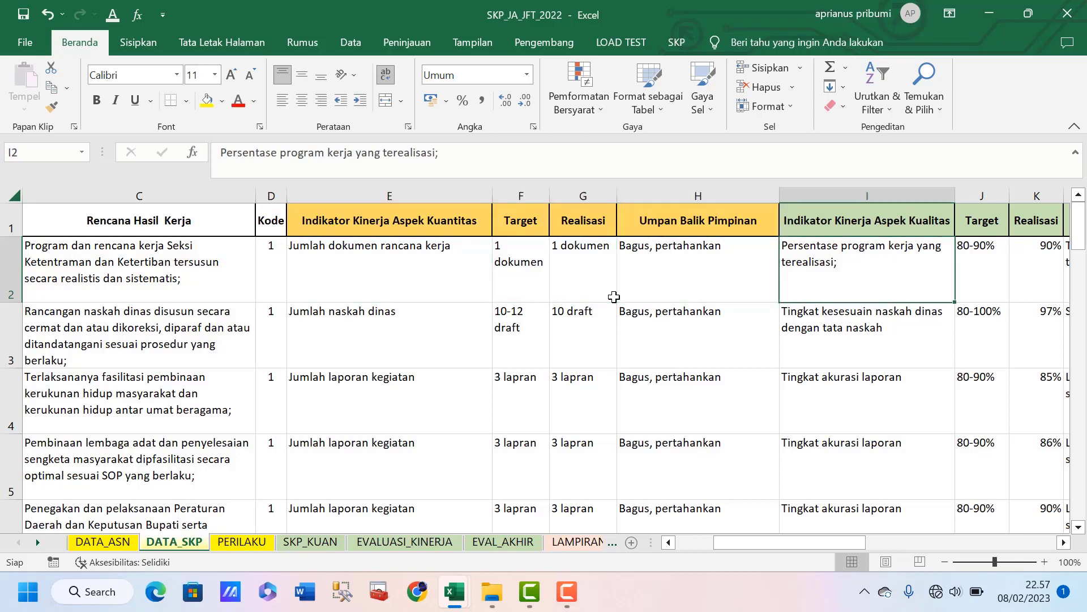
key("Left")
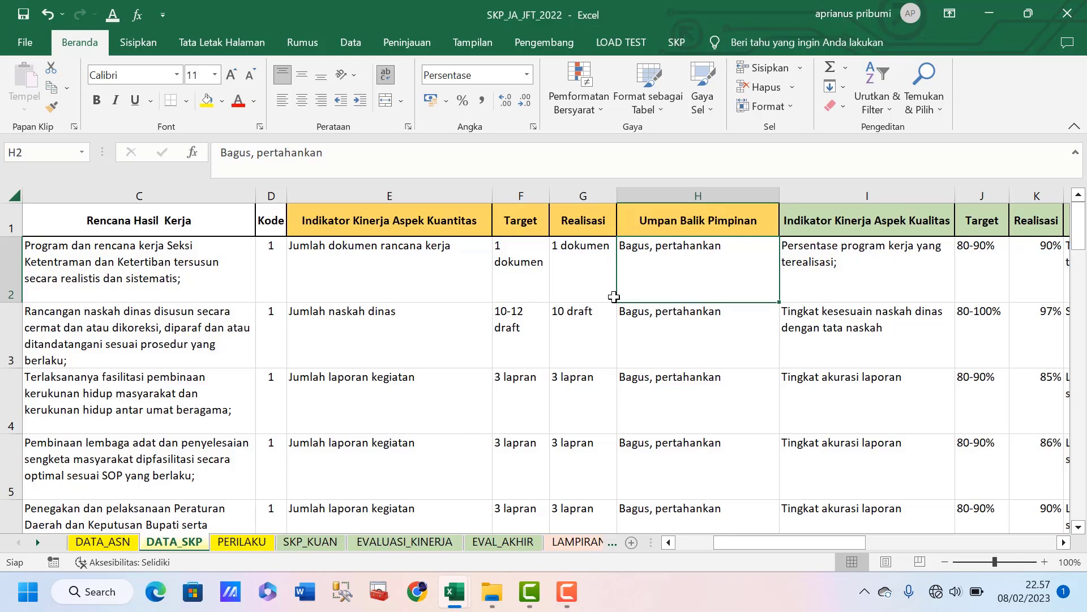
Examine the first two quantity feedback entries under the Umpan Balik Pimpinan header and the neighbouring quality indicator
key("Down")
key("Down")
key("Up")
key("Up")
key("Down")
key("Up")
key("Up")
key("Down")
key("Right")
key("Left")
Review the quantity feedback entries down to work plan number 5, and return to the first entry
key("Down")
key("Down")
key("Down")
key("Down")
key("Up")
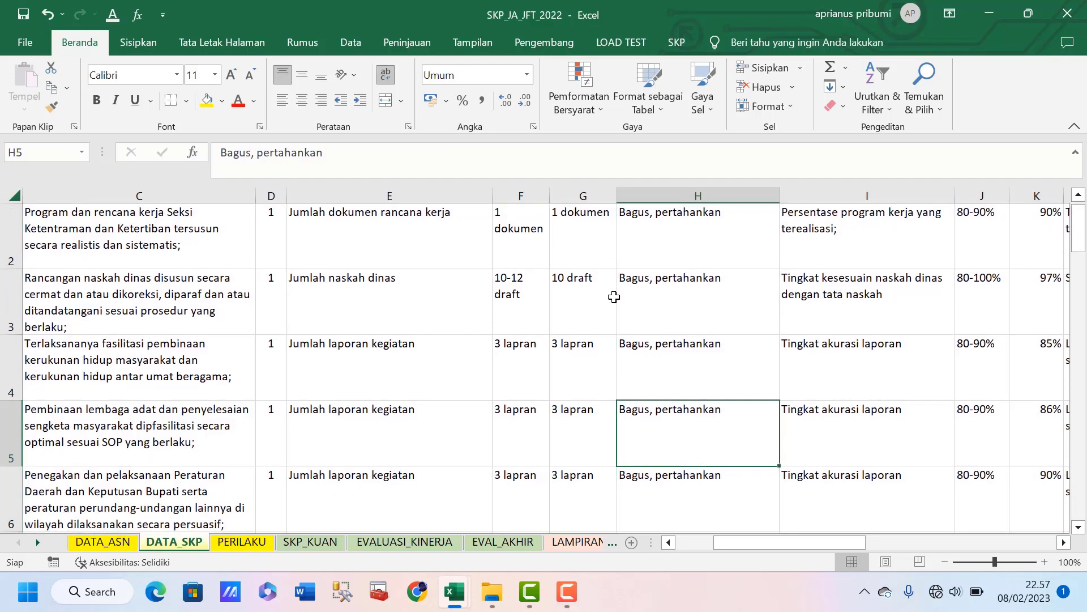
key("Up")
key("Up")
key("Up")
key("Up")
key("Down")
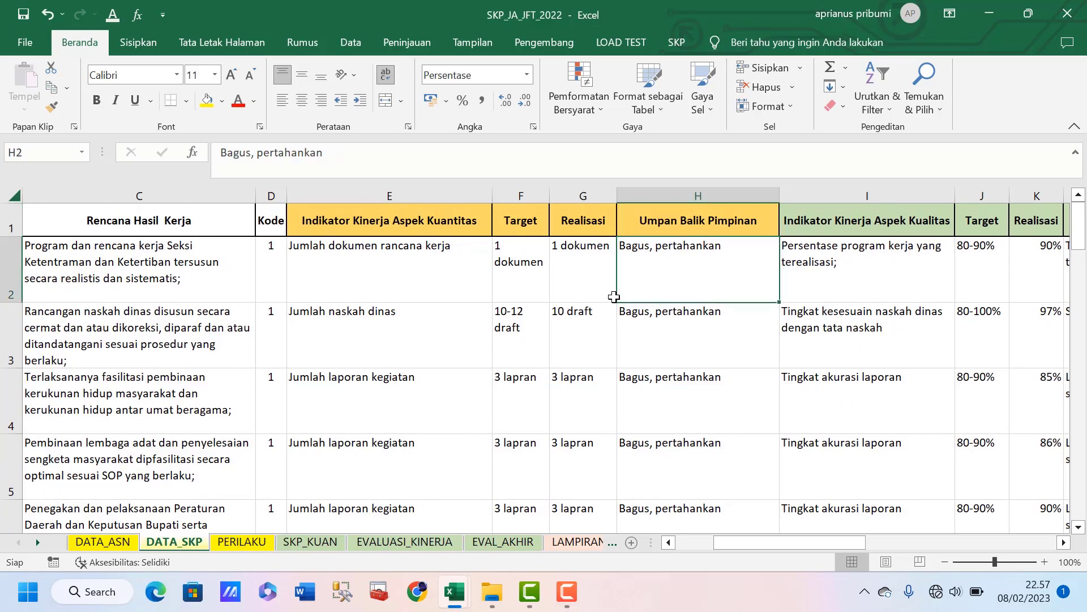
Look across the first work plan's quality and time aspect entries, and go back to the Indikator Kinerja Aspek Kualitas header
key("Right")
key("Right")
key("Right")
key("Right")
key("Right")
key("Right")
key("Left")
key("Left")
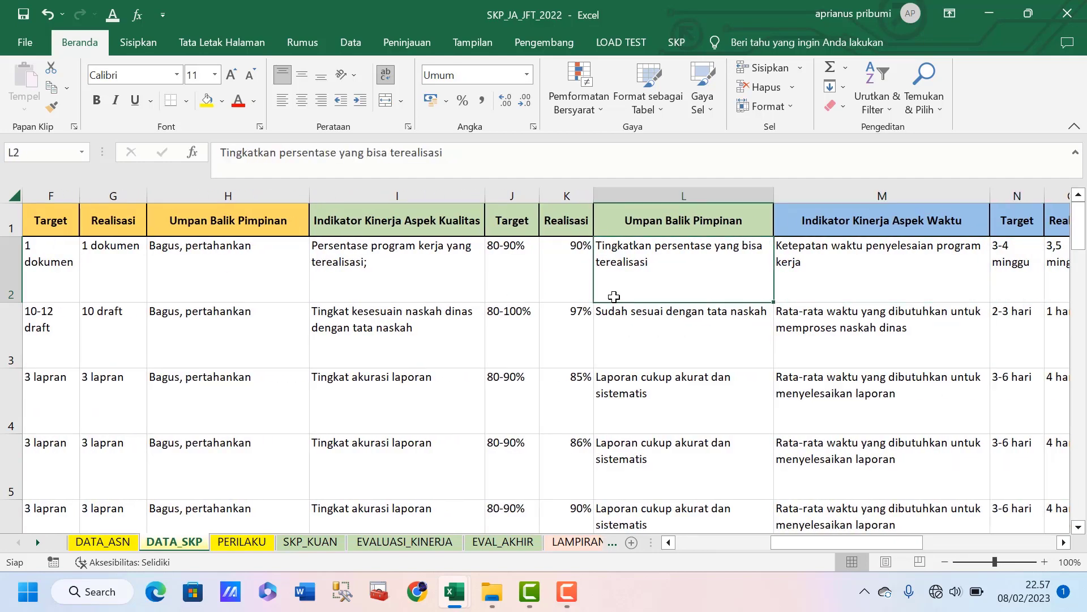
key("Left")
key("Left")
key("Left")
key("Left")
key("Up")
key("Right")
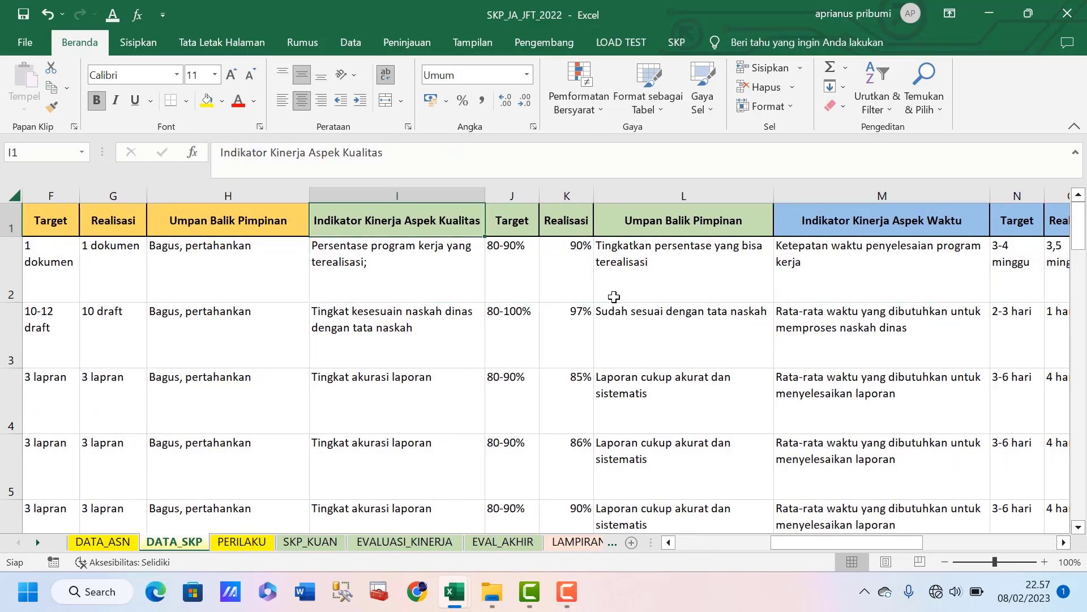
Inspect the first two entries of the Indikator Kinerja Aspek Kualitas column, and return to the first one
key("Down")
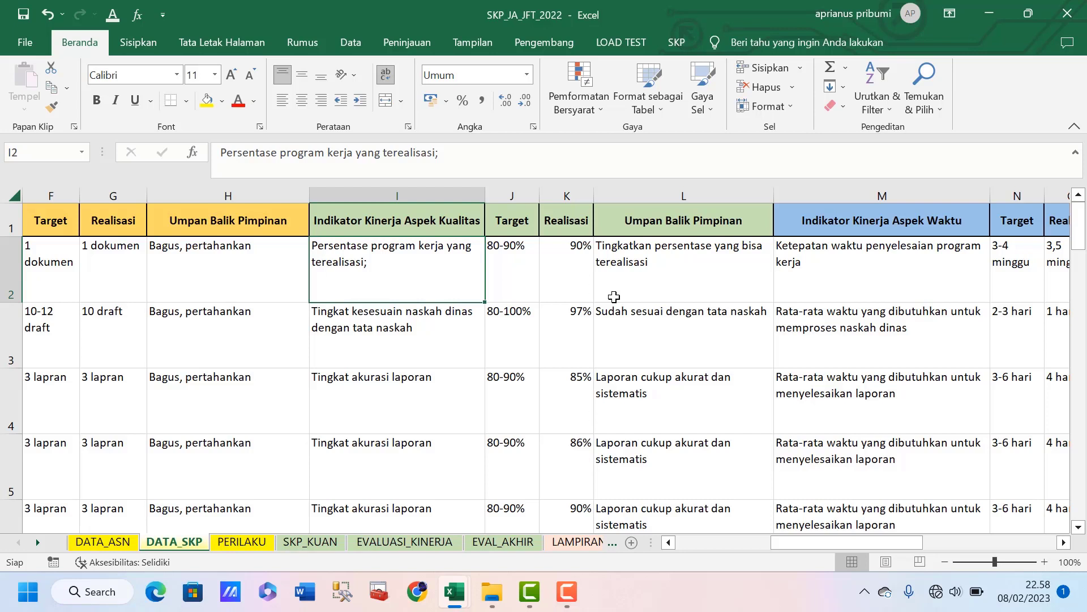
key("Down")
key("Down")
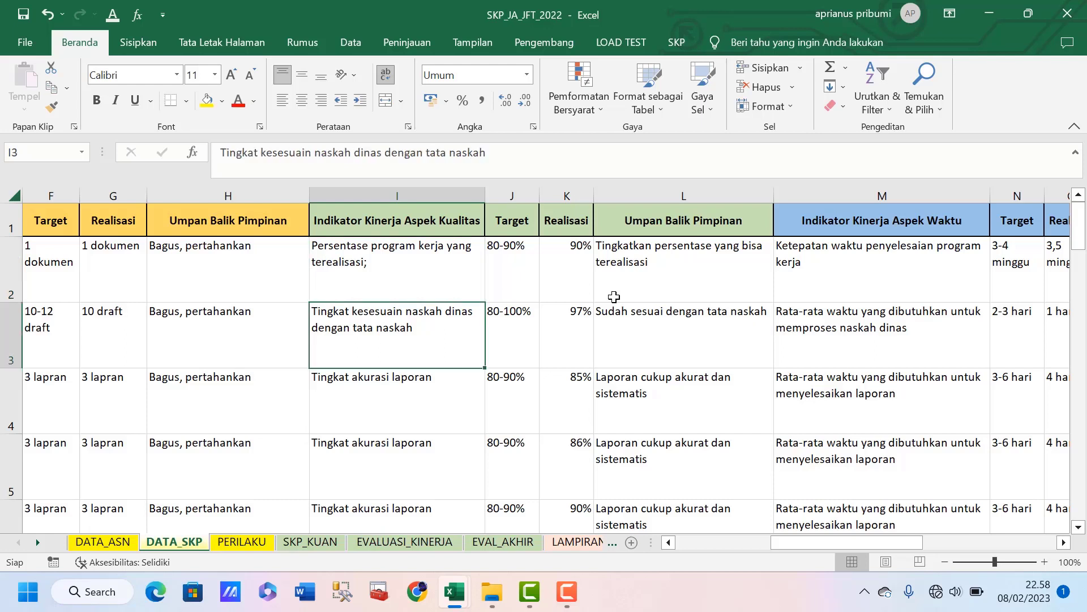
key("Up")
key("Up")
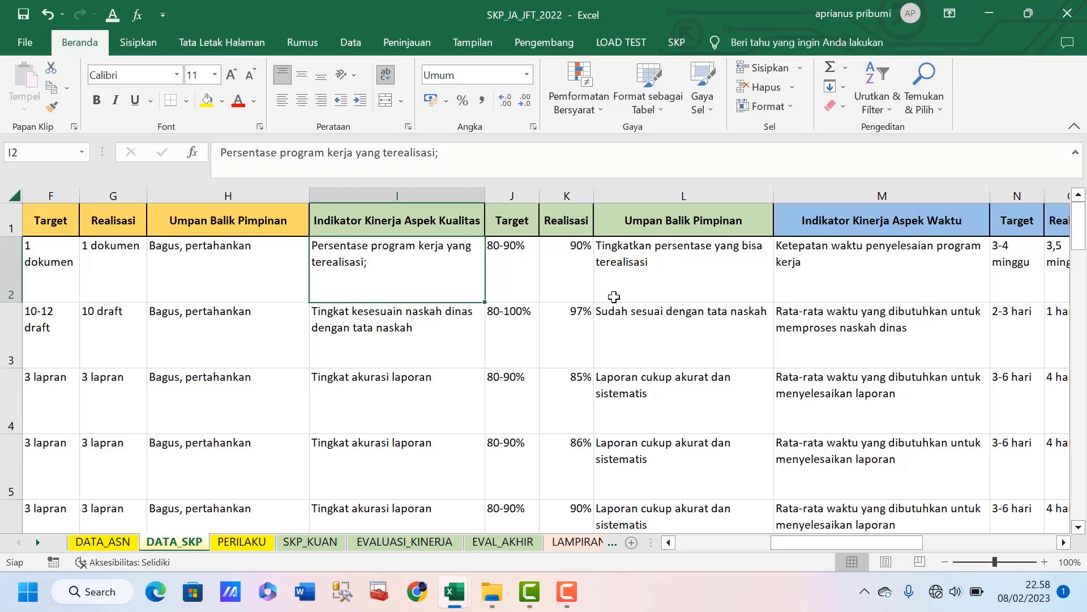
Review the first three work plans' entries in the Indikator Kinerja Aspek Kualitas column and return to the top
key("Down")
key("Down")
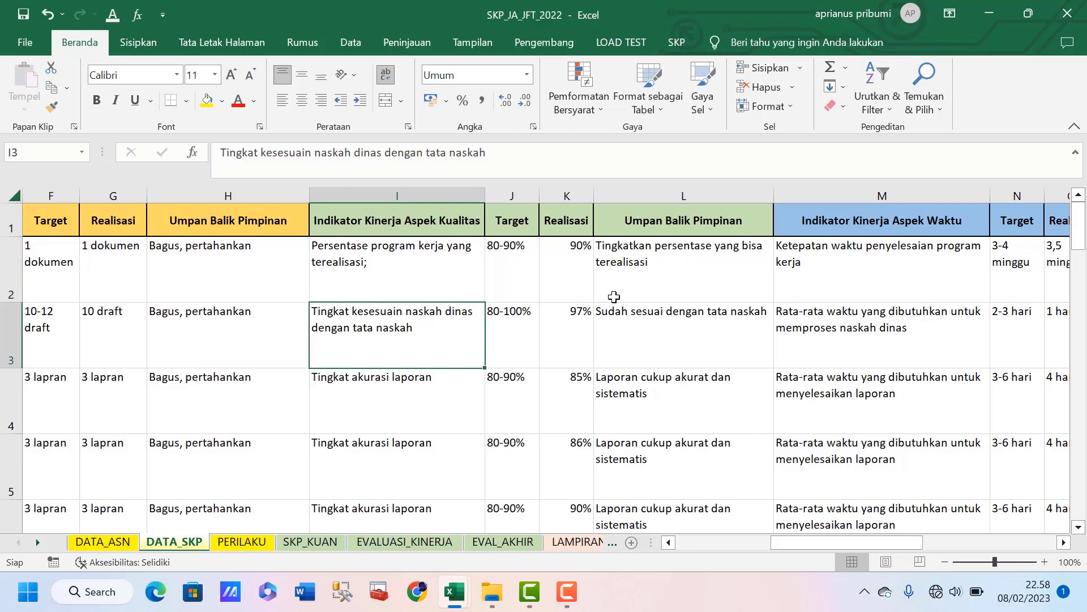
key("Up")
key("Up")
key("Down")
key("Down")
key("Down")
key("Down")
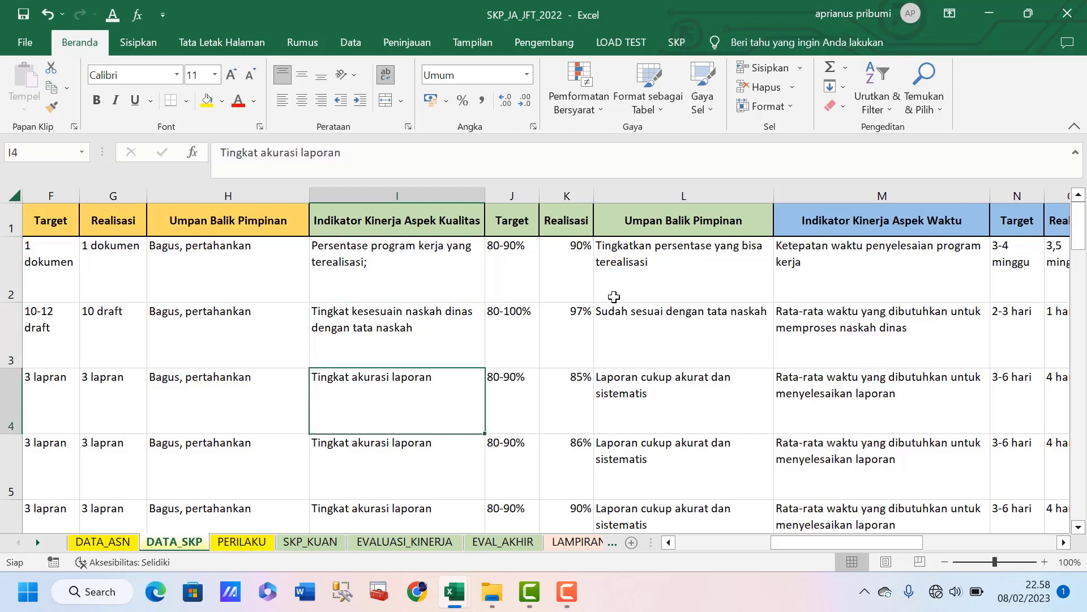
key("Up")
key("Up")
key("Up")
key("Up")
key("Up")
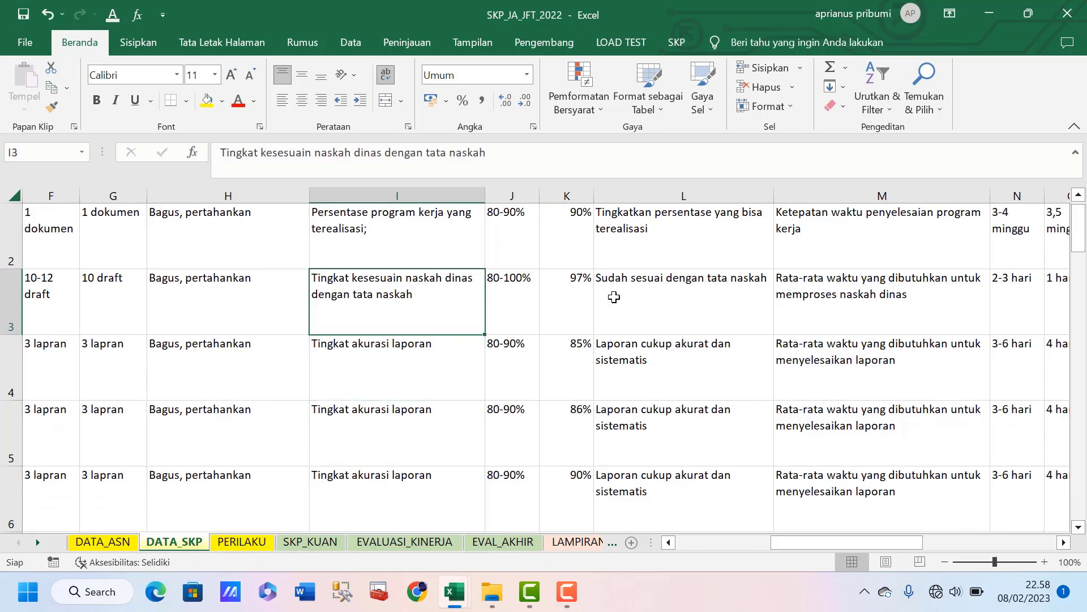
Compare the quality indicators of the first three work plans, ending on the second work plan's indicator
key("Down")
key("Down")
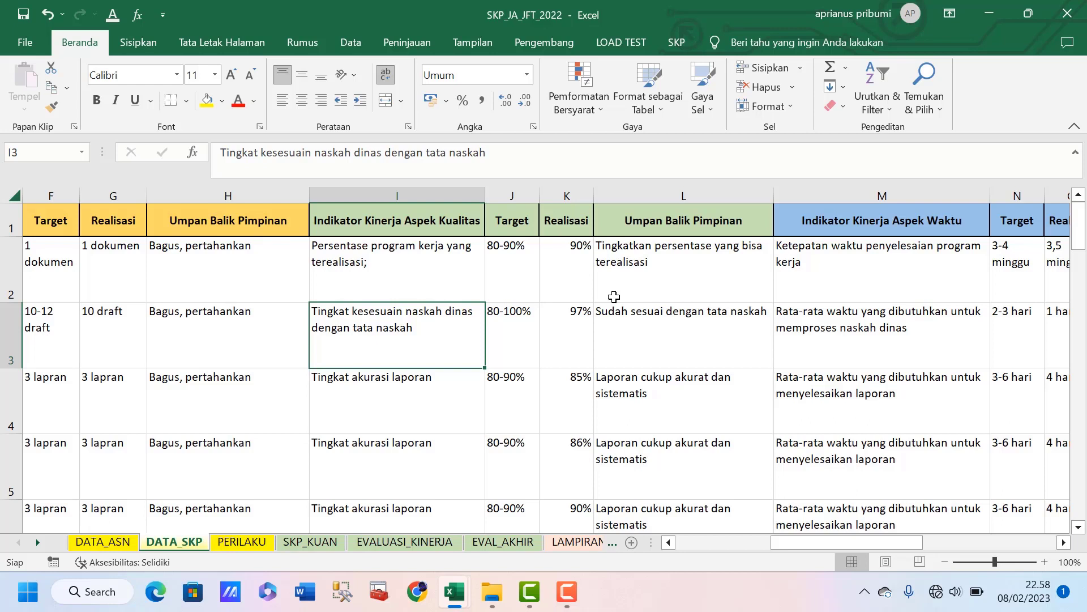
key("Up")
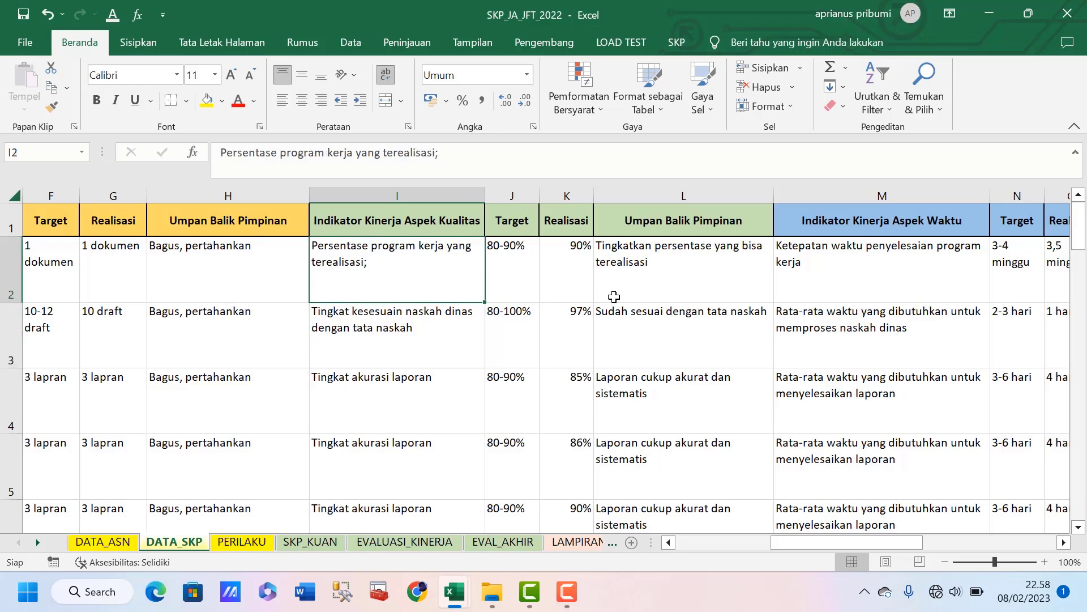
key("Down")
key("Down")
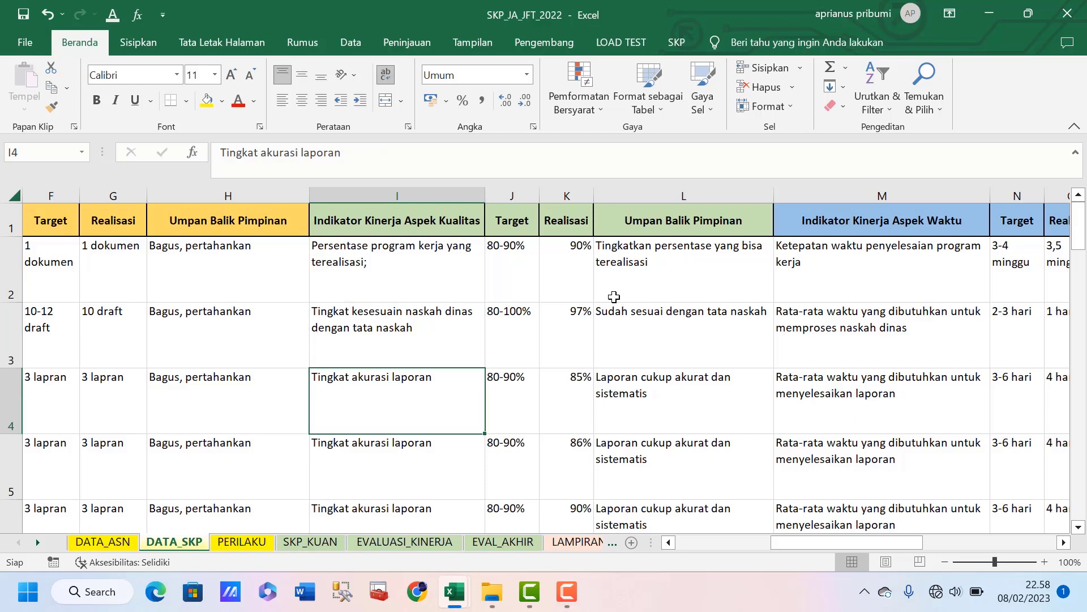
key("Up")
key("Up")
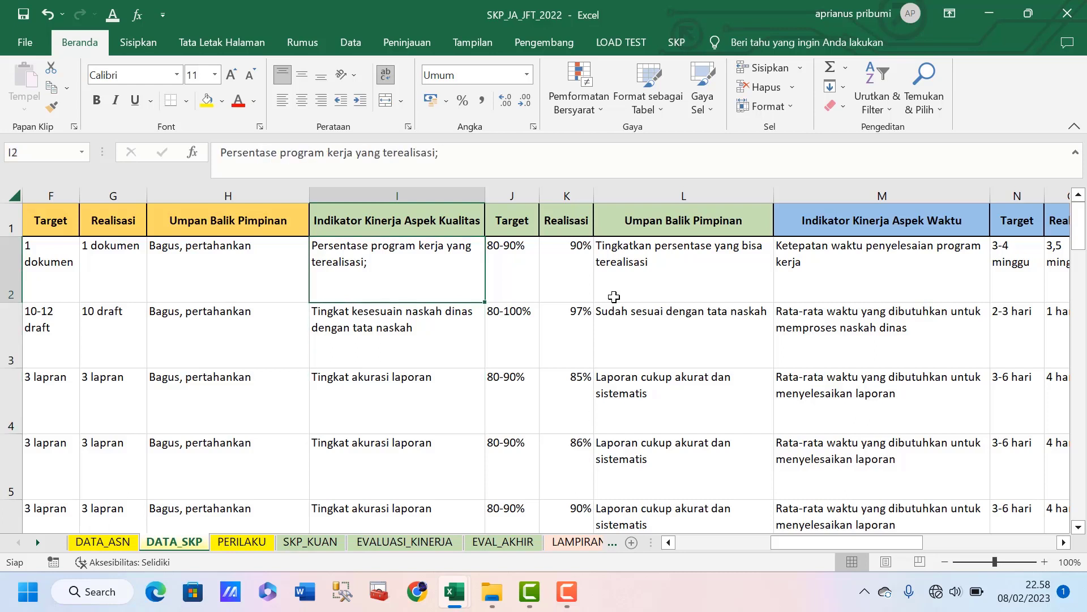
key("Down")
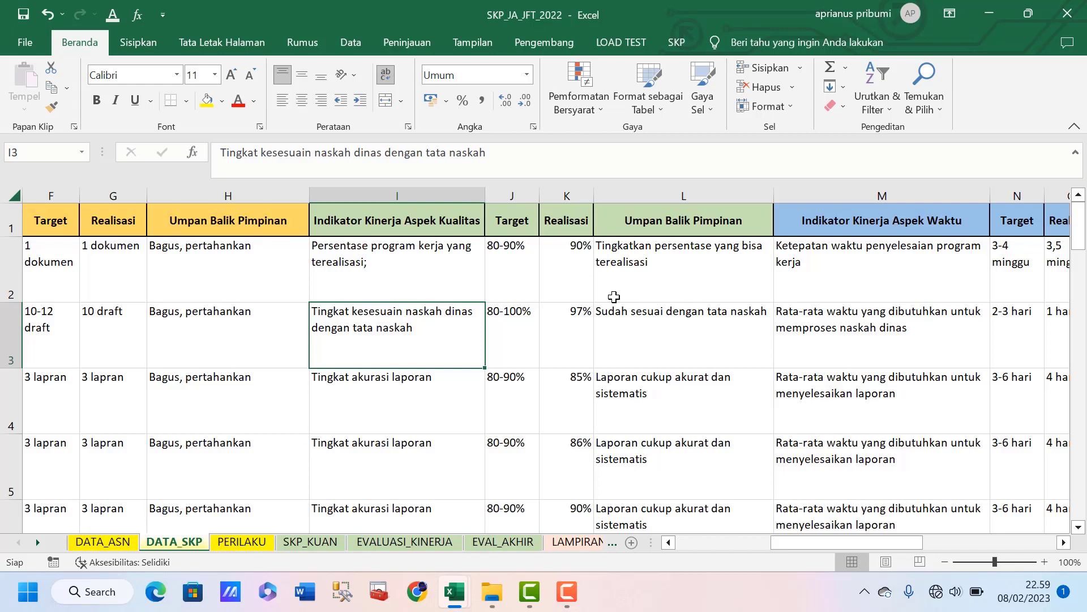
Look at the second work plan's quality target and go up to the quality aspect's Target header
key("Right")
key("Right")
key("Left")
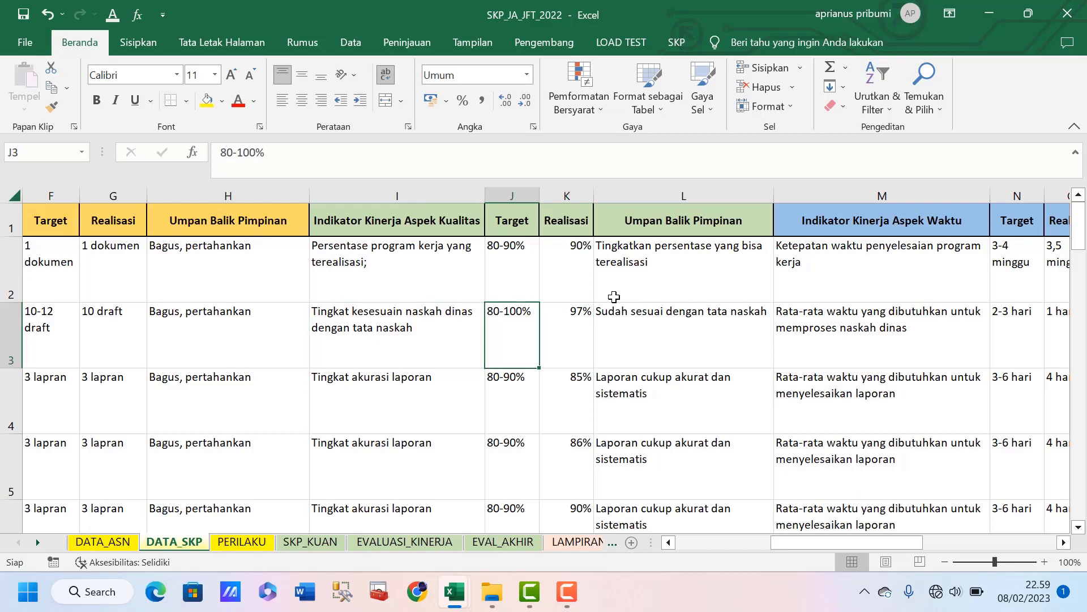
key("Up")
key("Up")
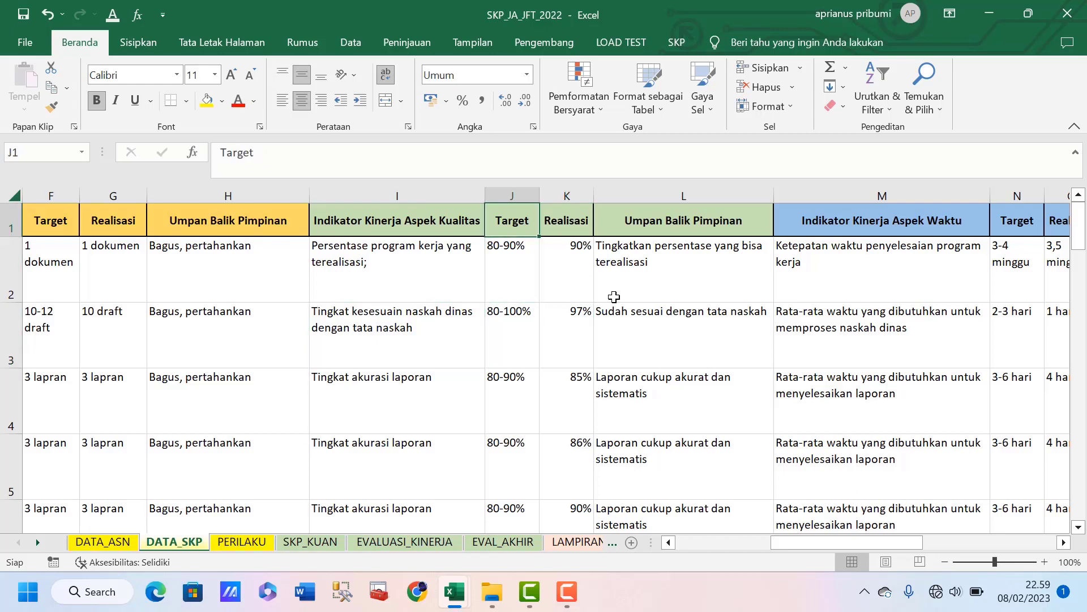
Review the quality targets down to the sixth work plan and return to the Target header
key("Down")
key("Down")
key("Down")
key("Down")
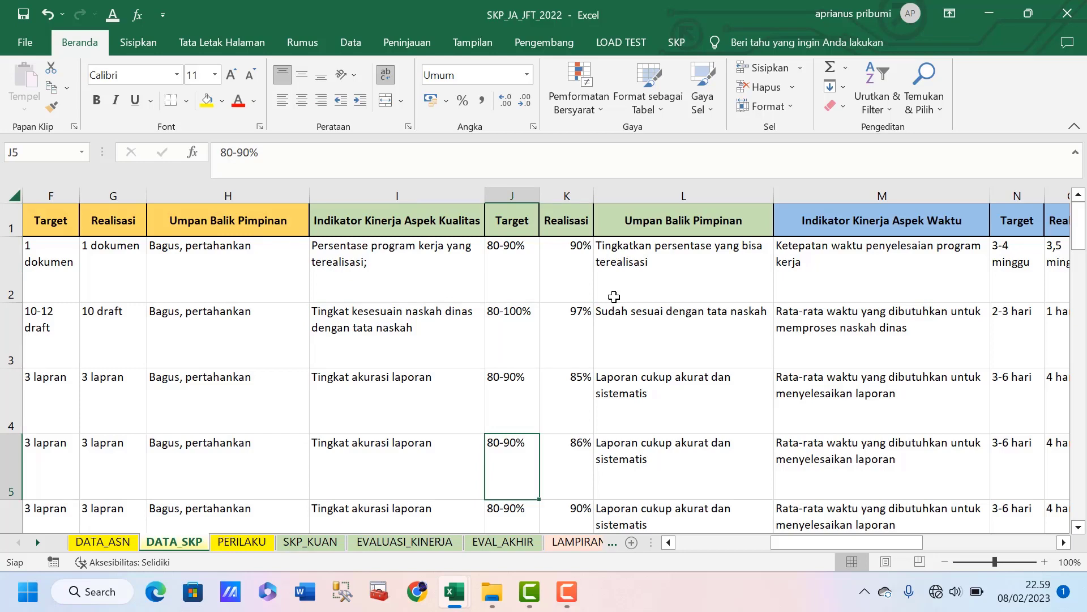
key("Down")
key("Down")
key("Up")
key("Up")
key("Up")
key("Up")
key("Up")
key("Up")
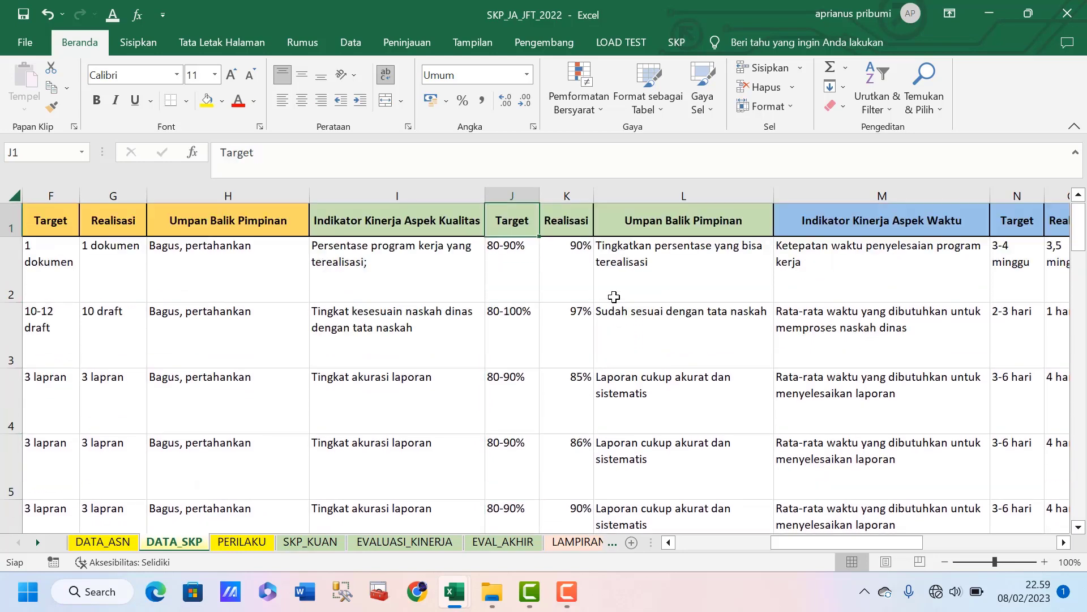
Check the quality targets of the first three work plans and go back to the column's header
key("Down")
key("Down")
key("Down")
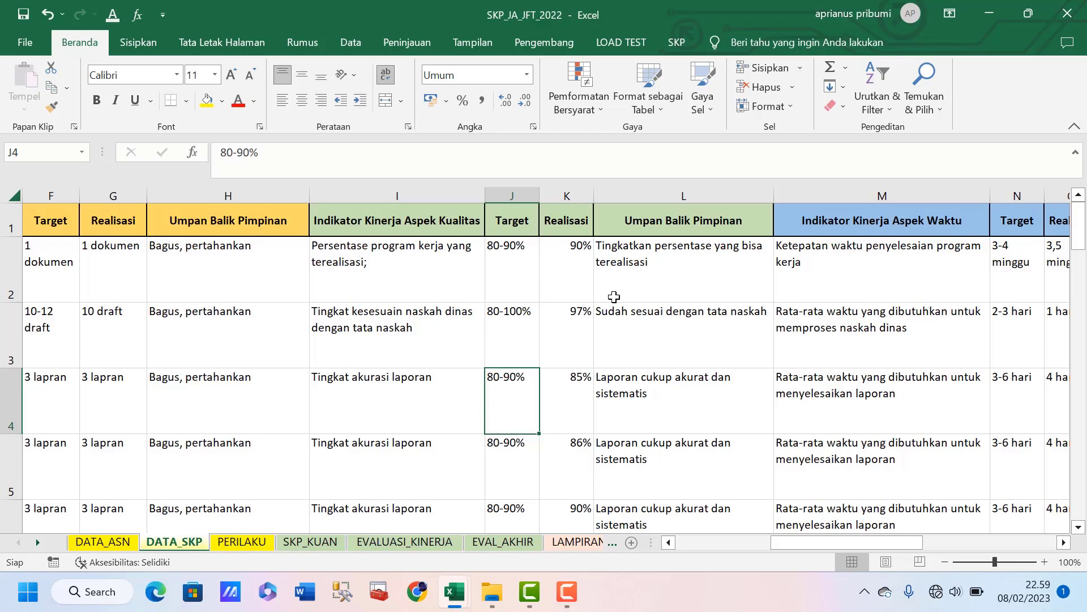
key("Up")
key("Up")
key("Up")
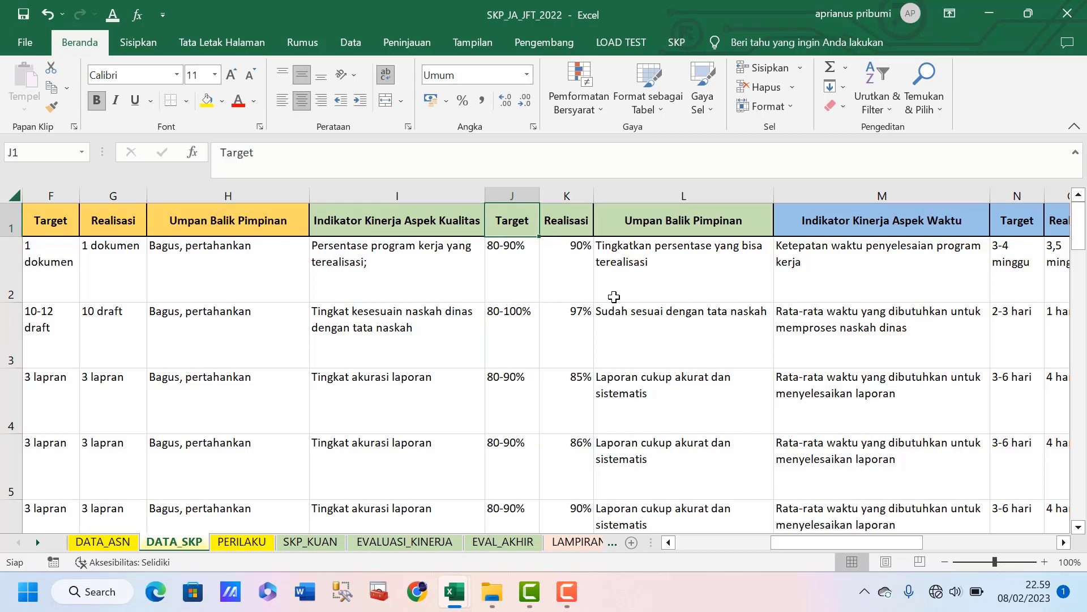
Set the first work plan's quality aspect Target to 90%
key("Down")
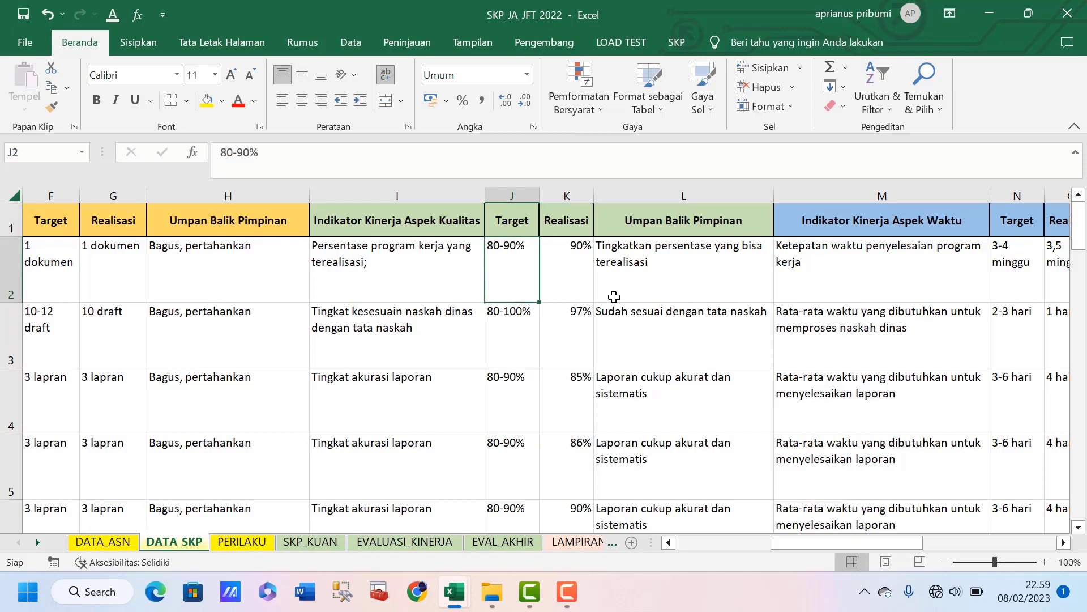
key("Down")
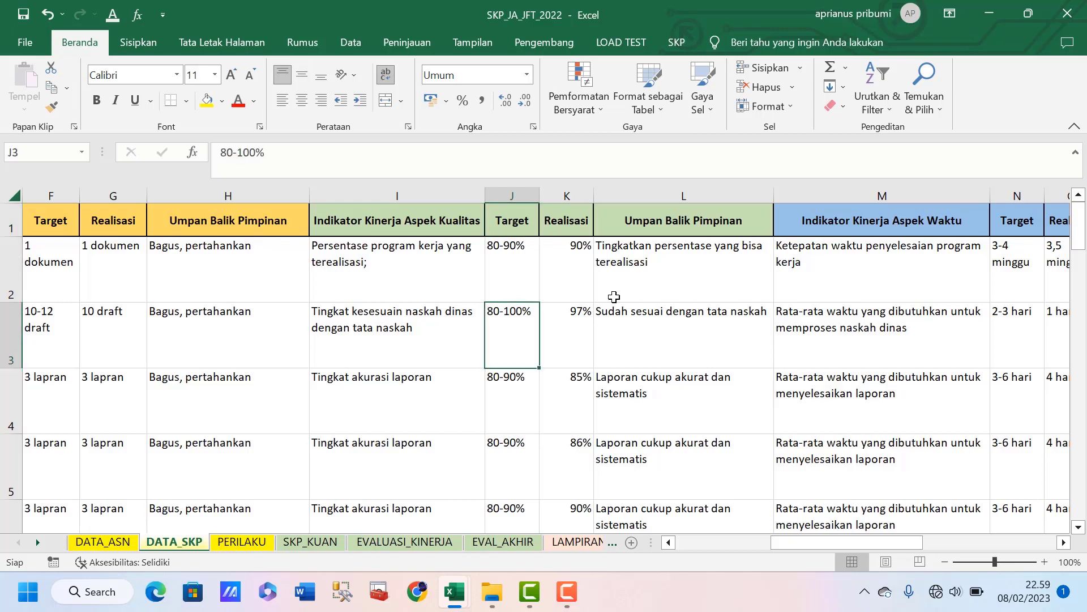
key("Up")
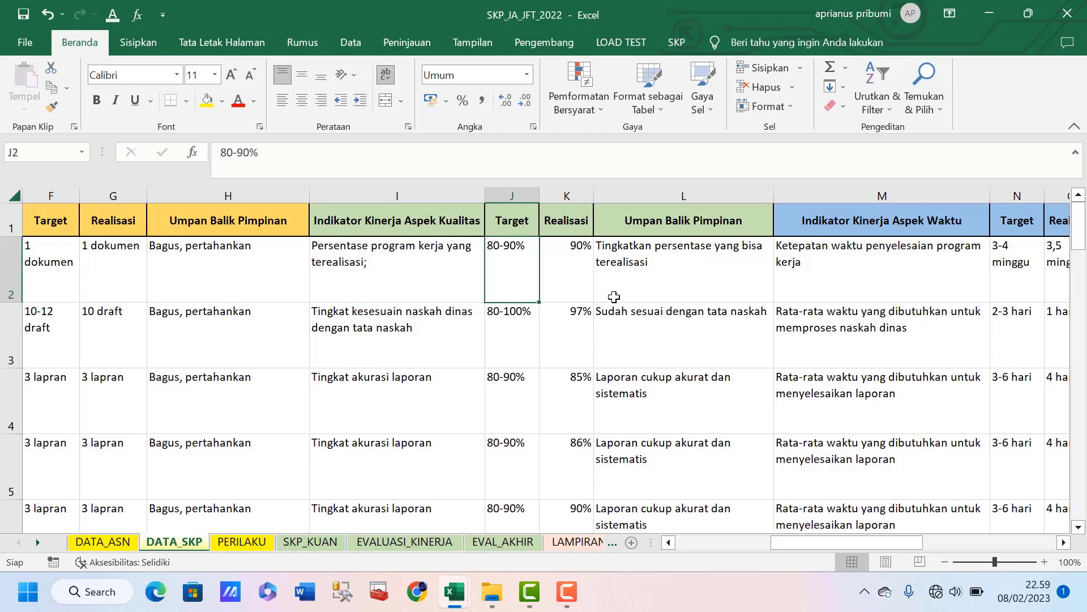
type("90")
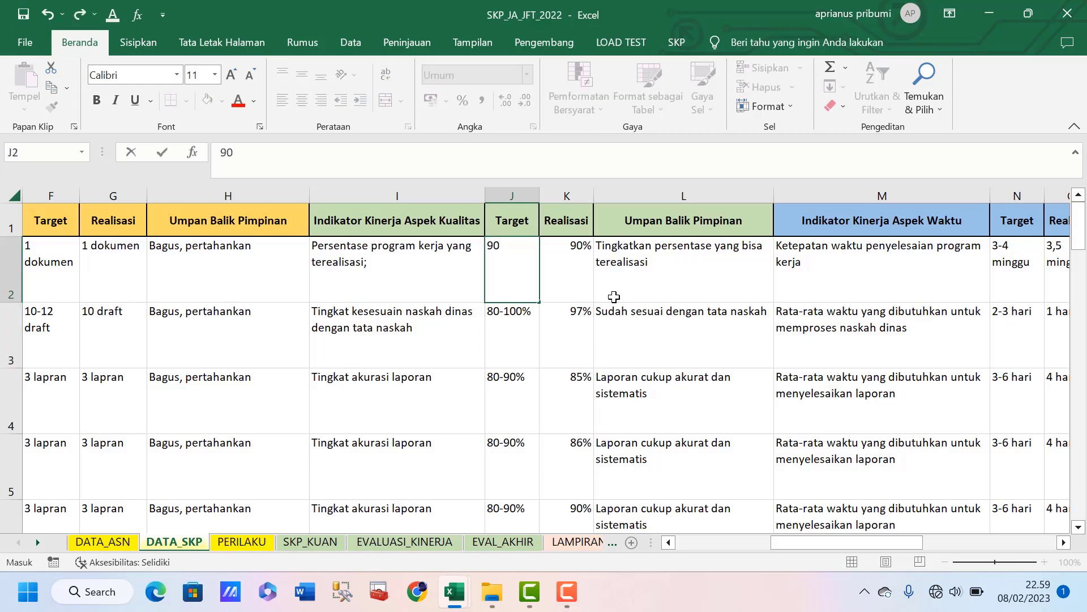
type("$")
key("BackSpace")
type("%")
key("Return")
key("Up")
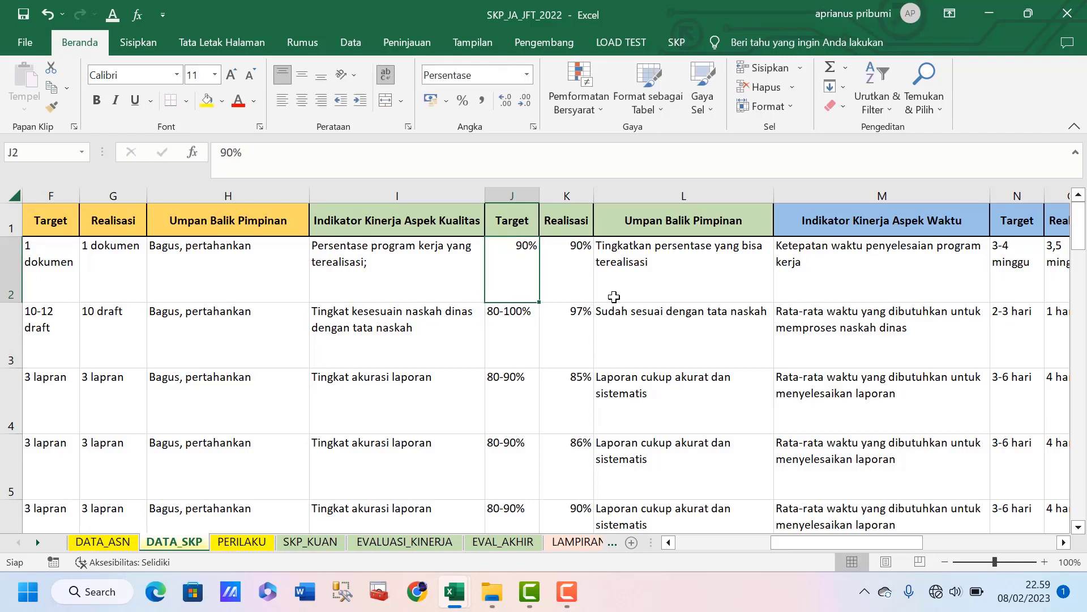
Check the first two quality Realisasi values and go to the first work plan's quality feedback entry
key("Right")
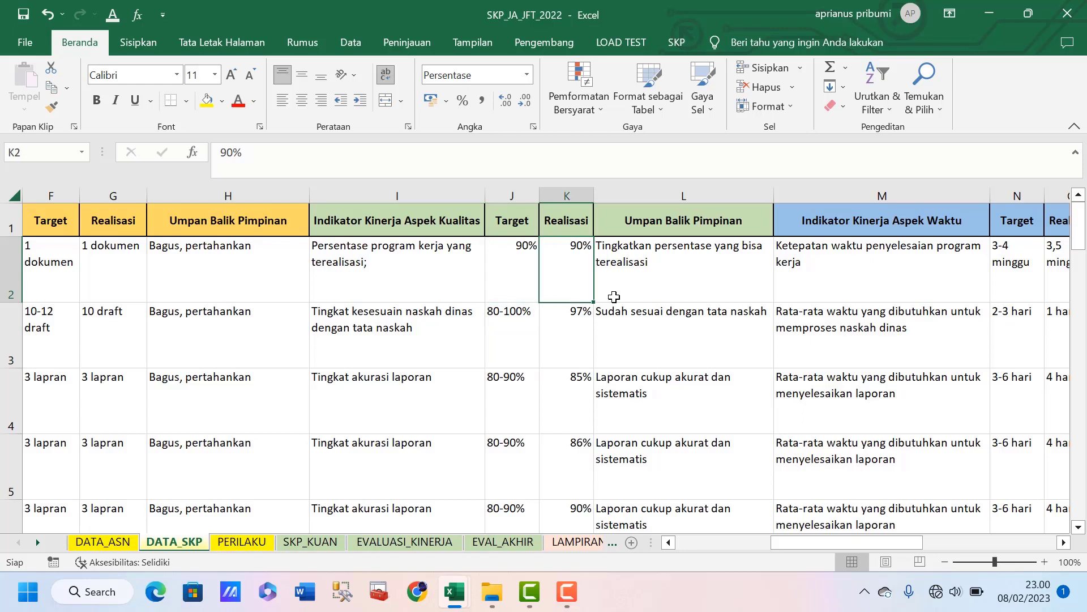
key("Down")
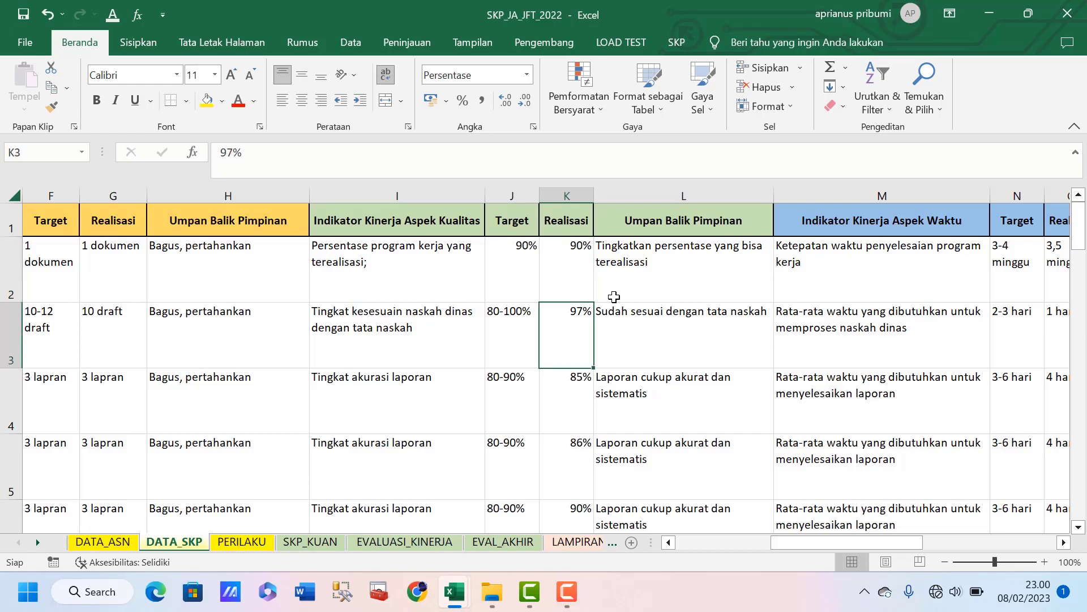
key("Right")
key("Up")
key("Up")
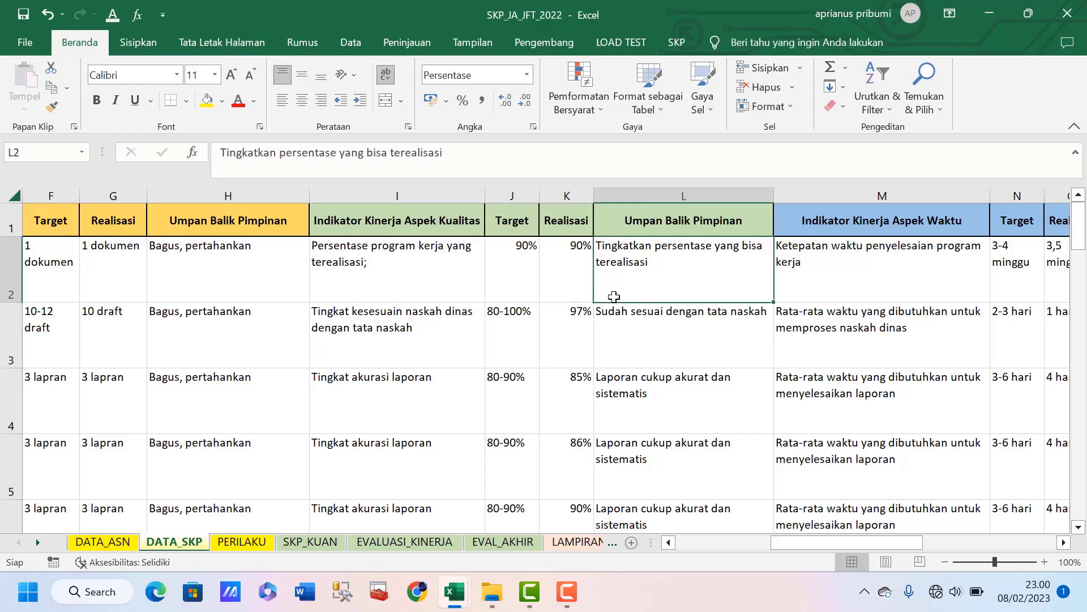
Review the first three quality feedback entries under Umpan Balik Pimpinan, ending on the second work plan's entry
key("Down")
key("Down")
key("Down")
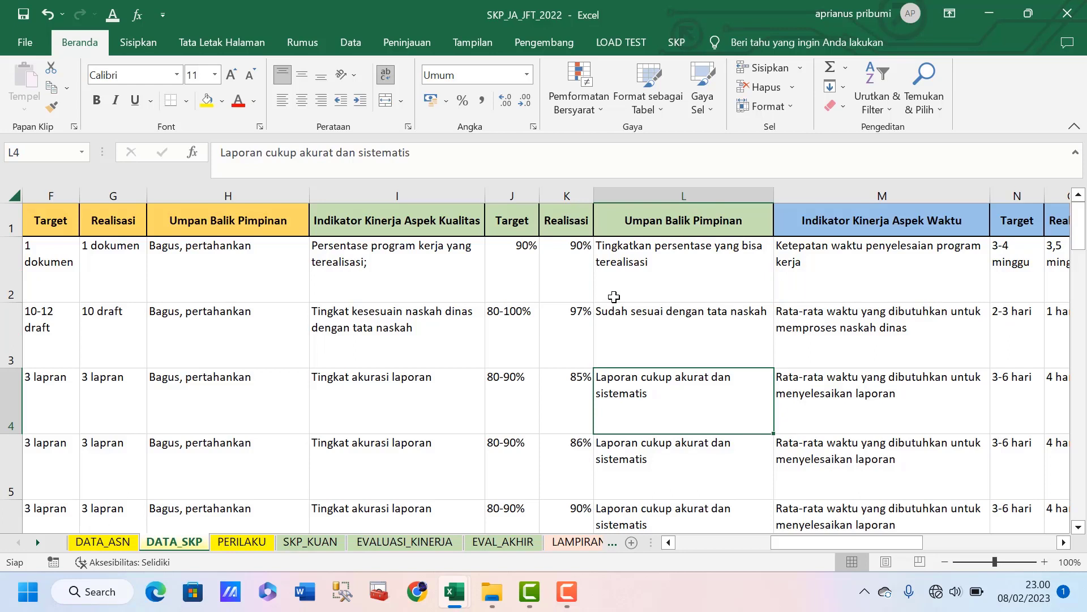
key("Up")
key("Up")
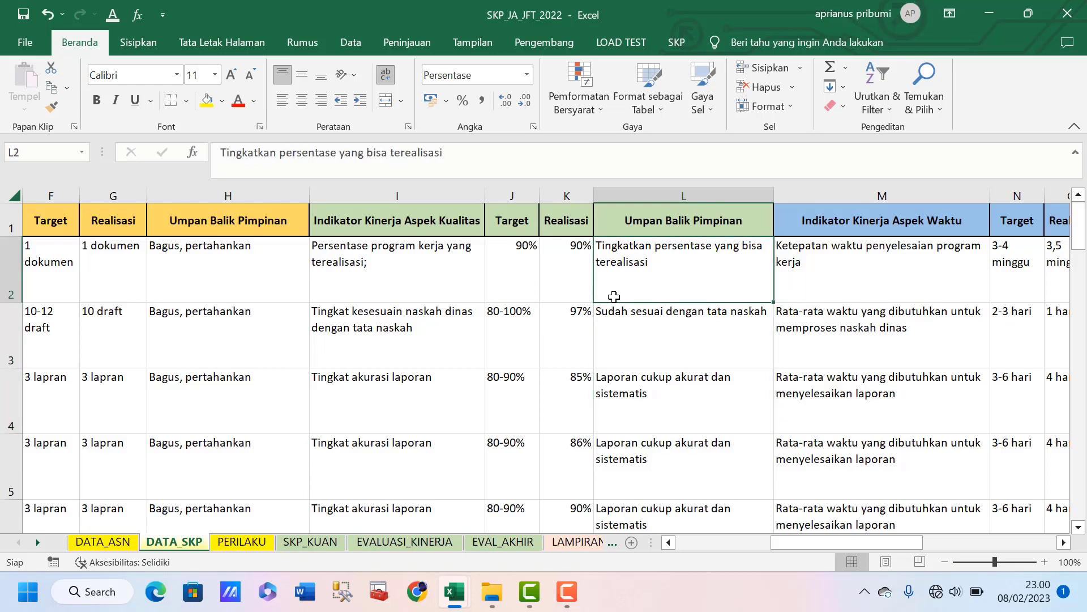
key("Down")
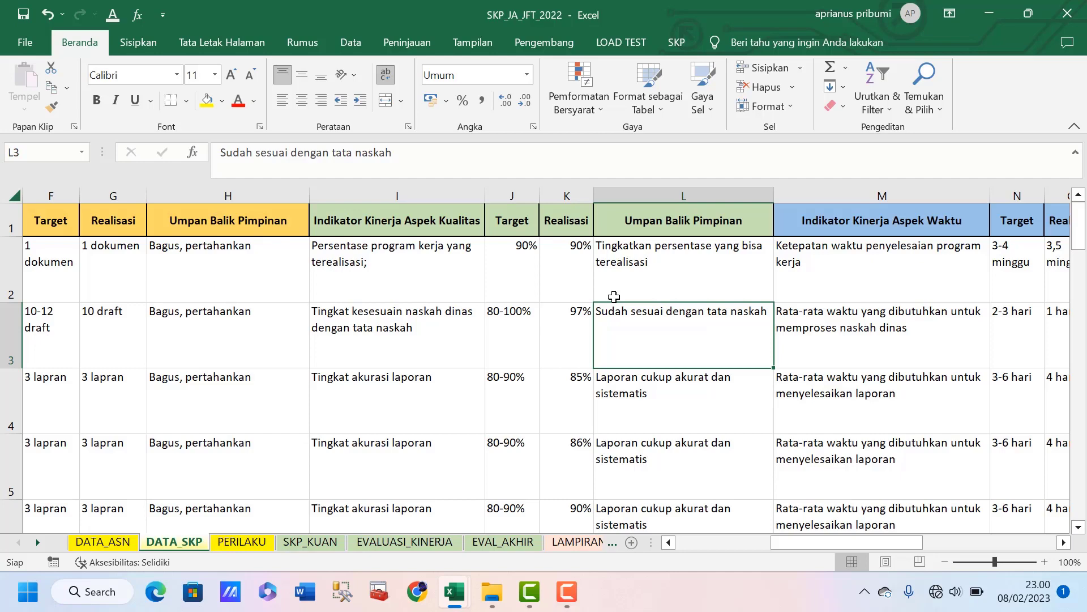
Look across the second work plan's time aspect entries and go to the Indikator Kinerja Aspek Waktu header
key("Right")
key("Right")
key("Right")
key("Right")
key("Left")
key("Left")
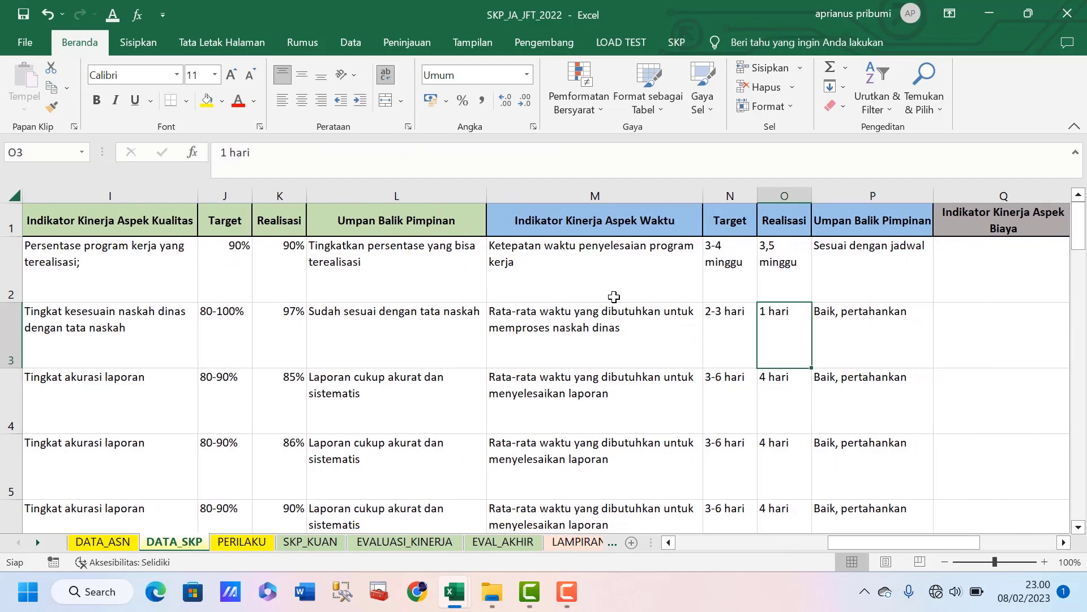
key("Up")
key("Up")
key("Left")
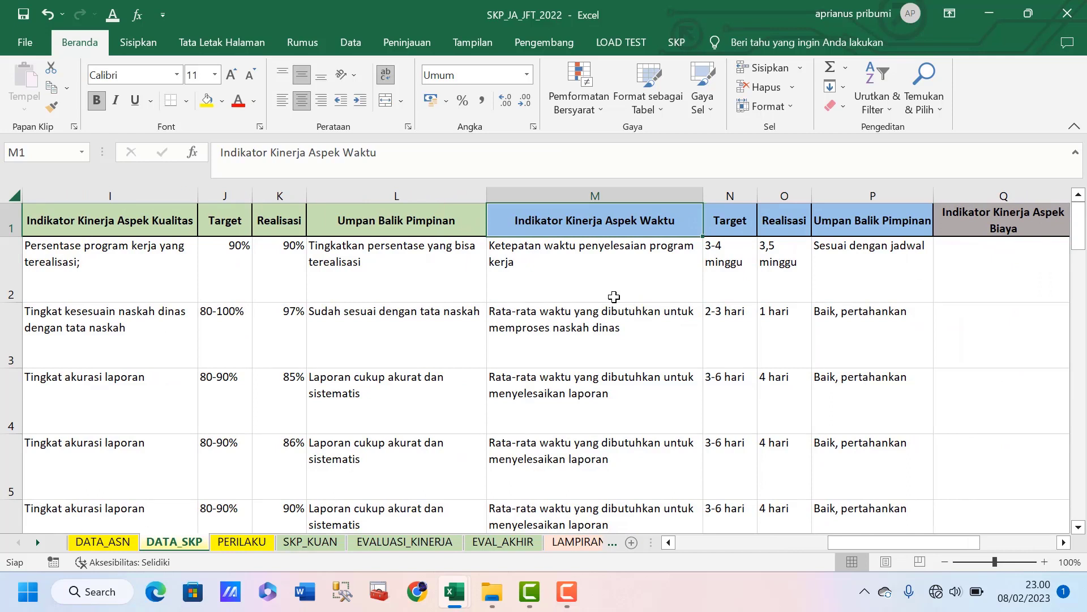
Compare the time indicators and time targets of the second and third work plans, ending on the second plan's indicator
key("Down")
key("Down")
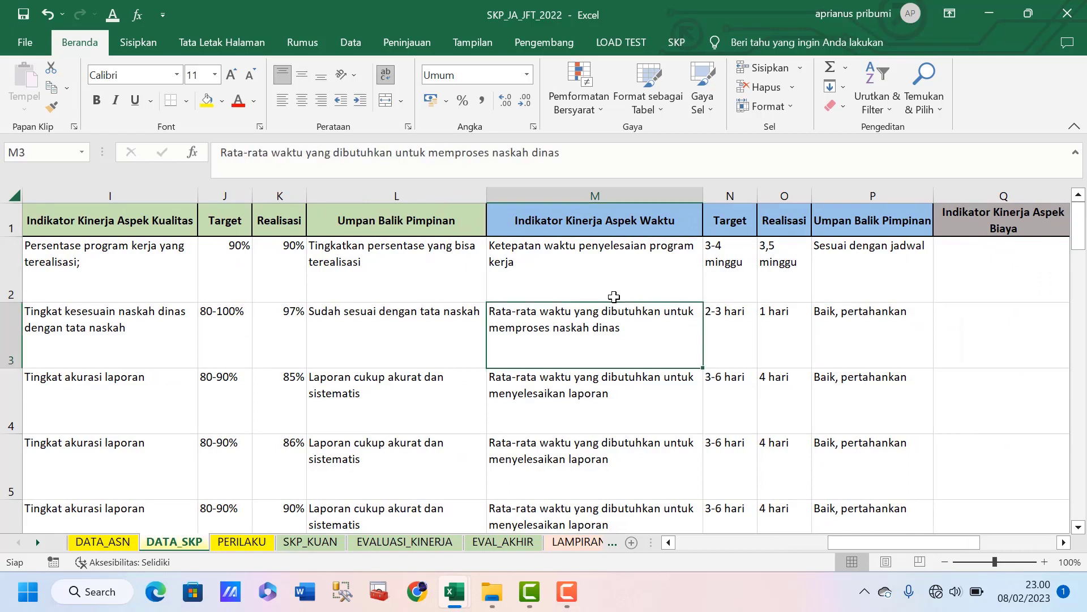
key("Right")
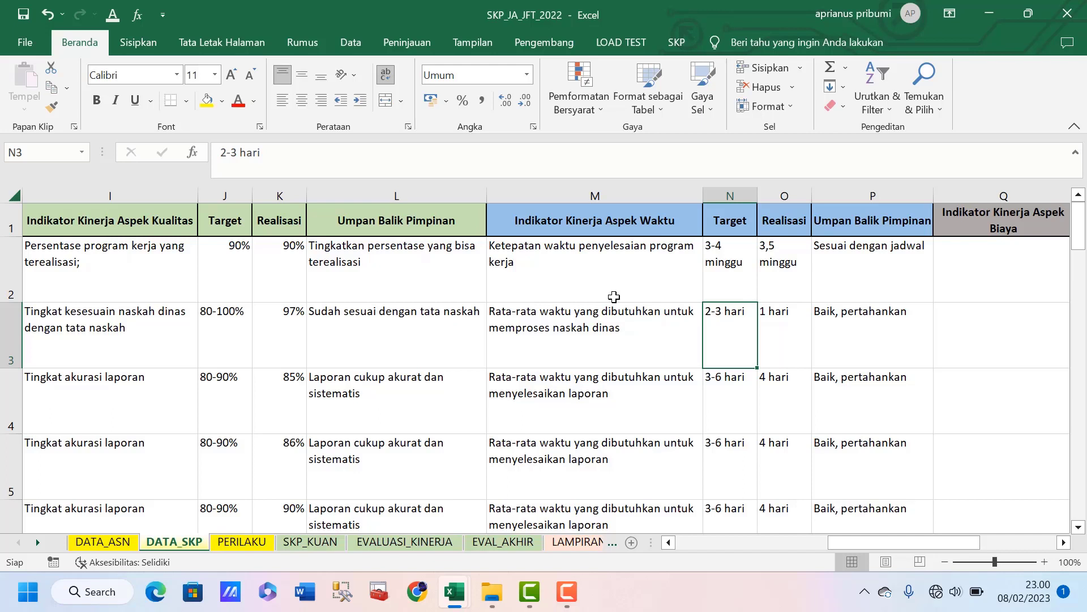
key("Down")
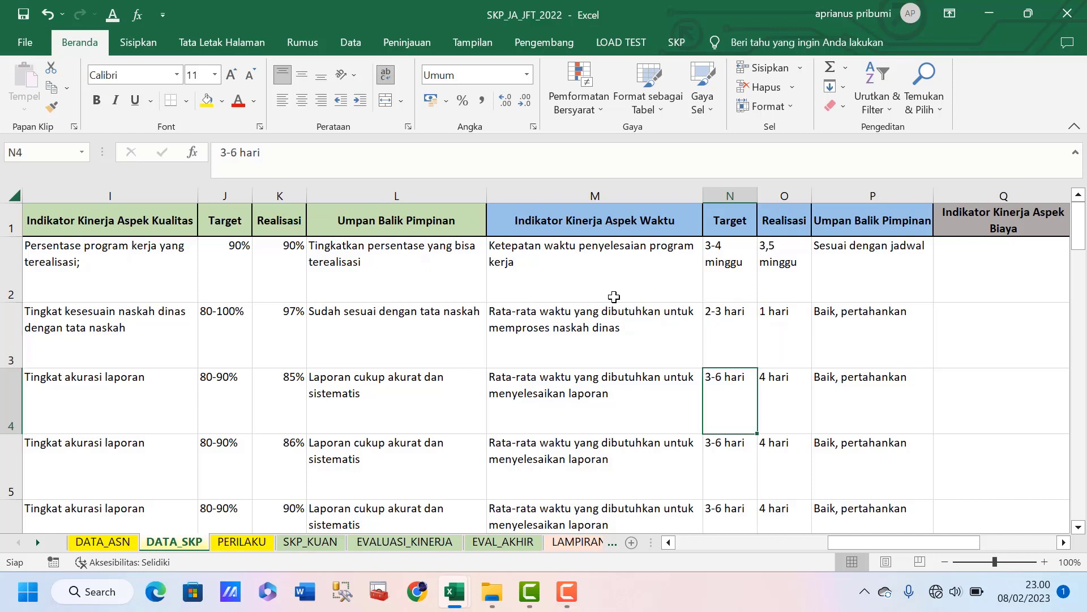
key("Left")
key("Left")
key("Right")
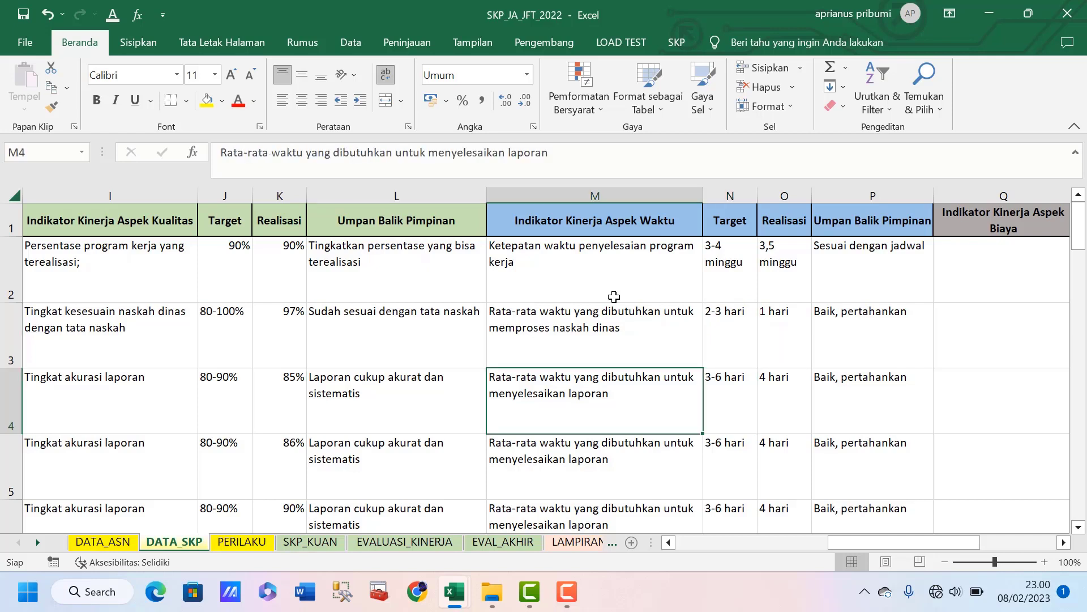
key("Up")
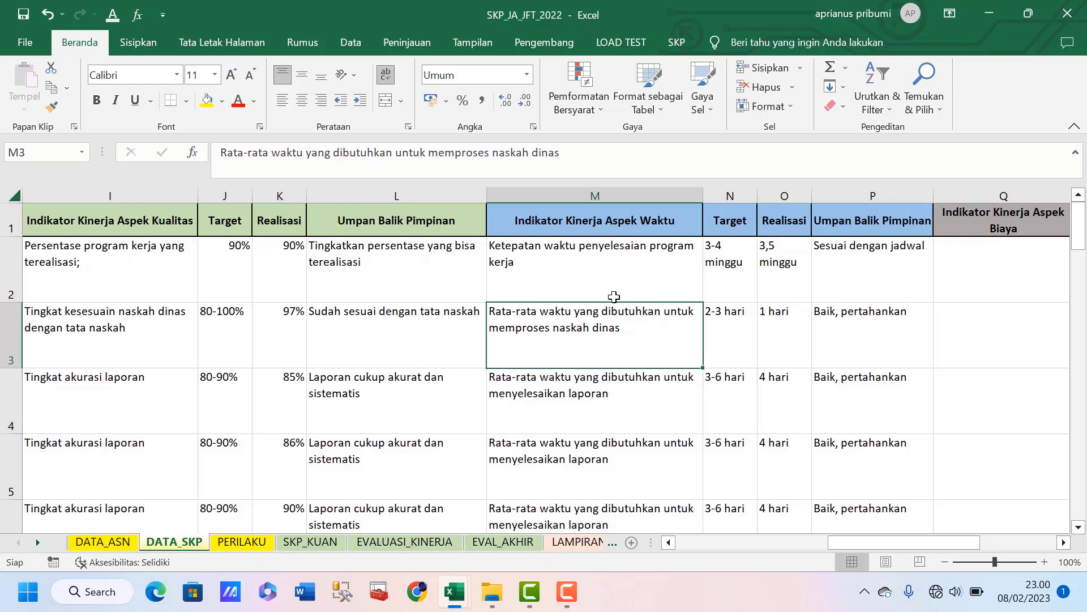
key("Right")
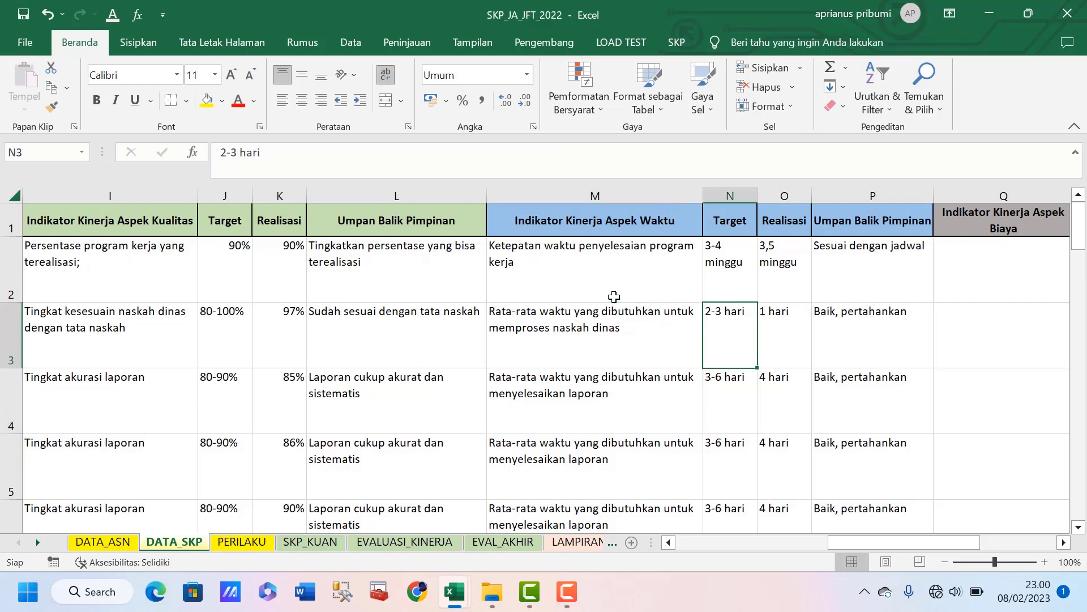
key("Left")
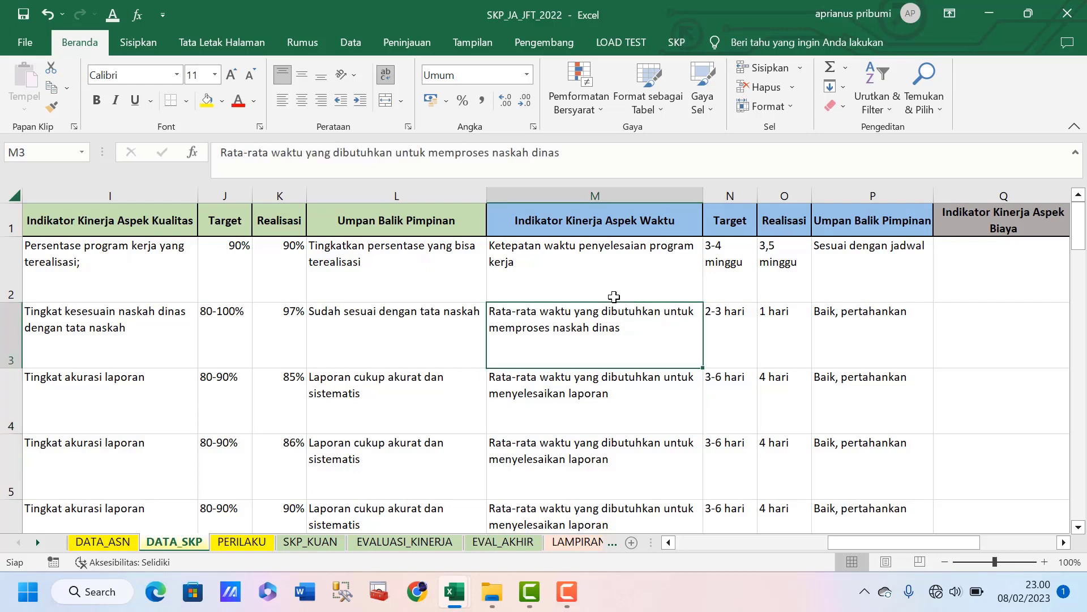
Look across the second work plan's time target, realisation and feedback to its Indikator Kinerja Aspek Biaya cell
key("Right")
key("Right")
key("Right")
key("Right")
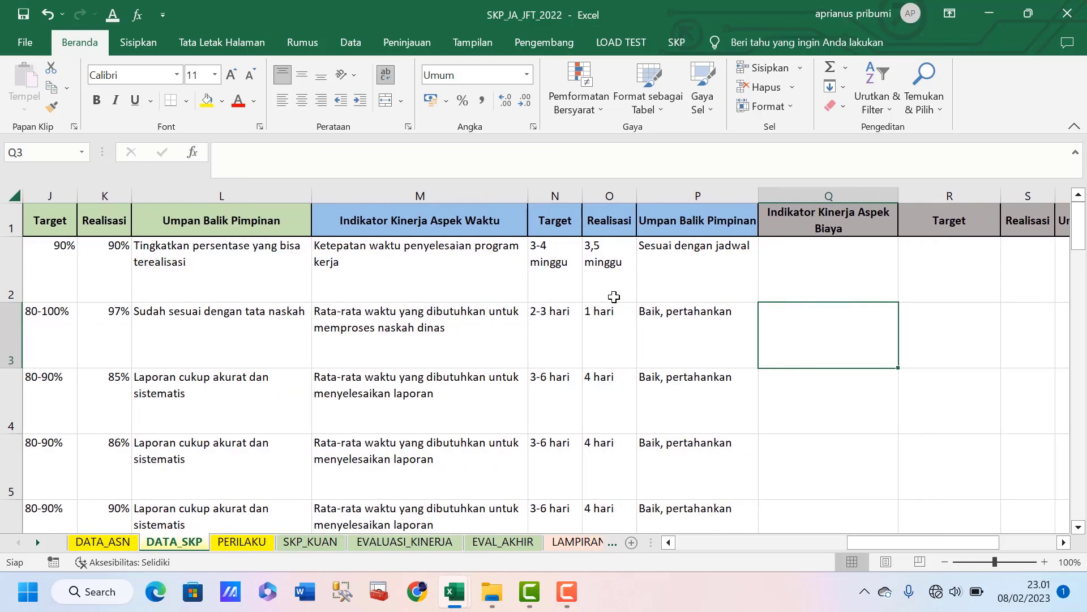
Review the time aspect's Umpan Balik Pimpinan entries for the first five work plans, returning to that column's header
key("Left")
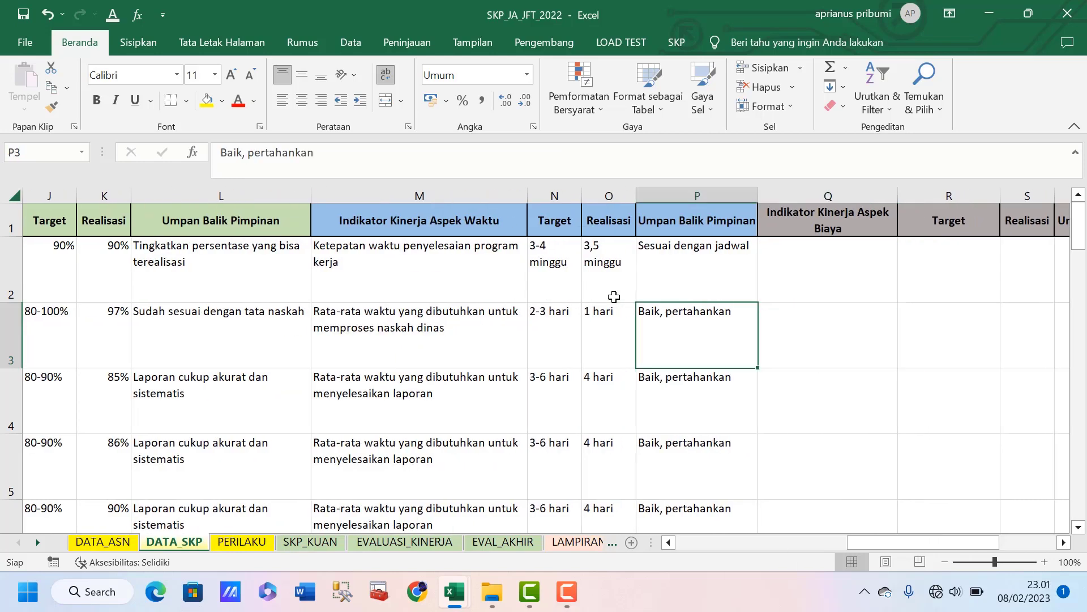
key("Up")
key("Up")
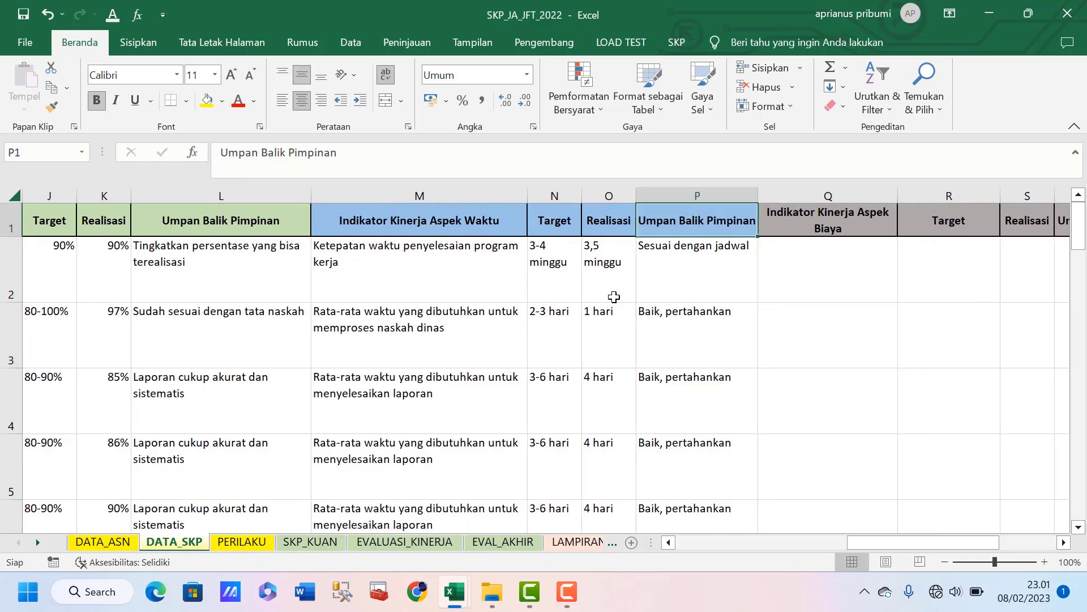
key("Down")
key("Down")
key("Down")
key("Down")
key("Down")
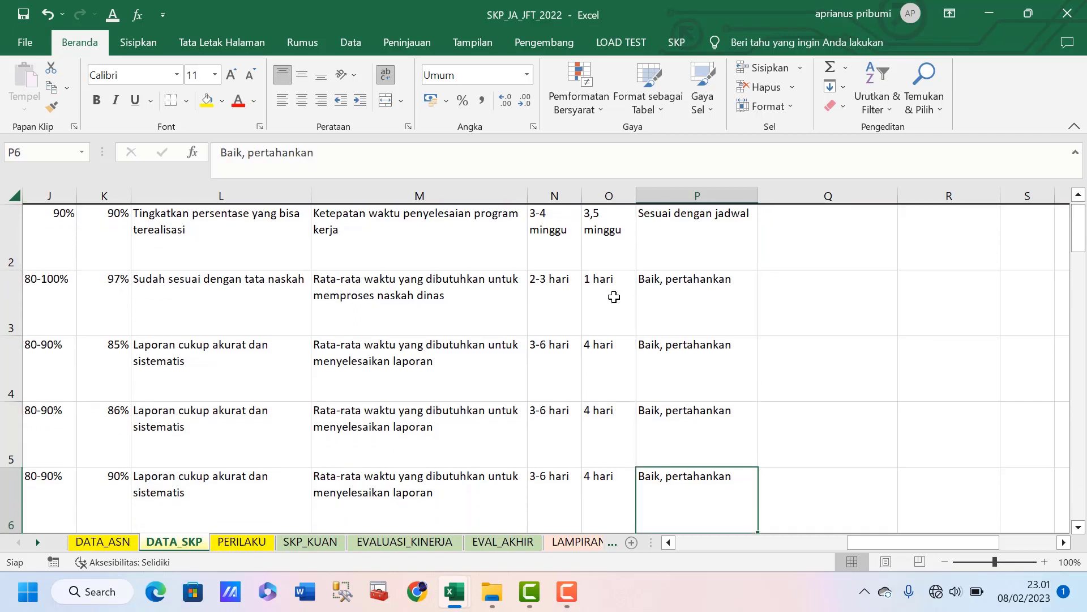
key("Up")
key("Up")
key("Up")
key("Up")
key("Up")
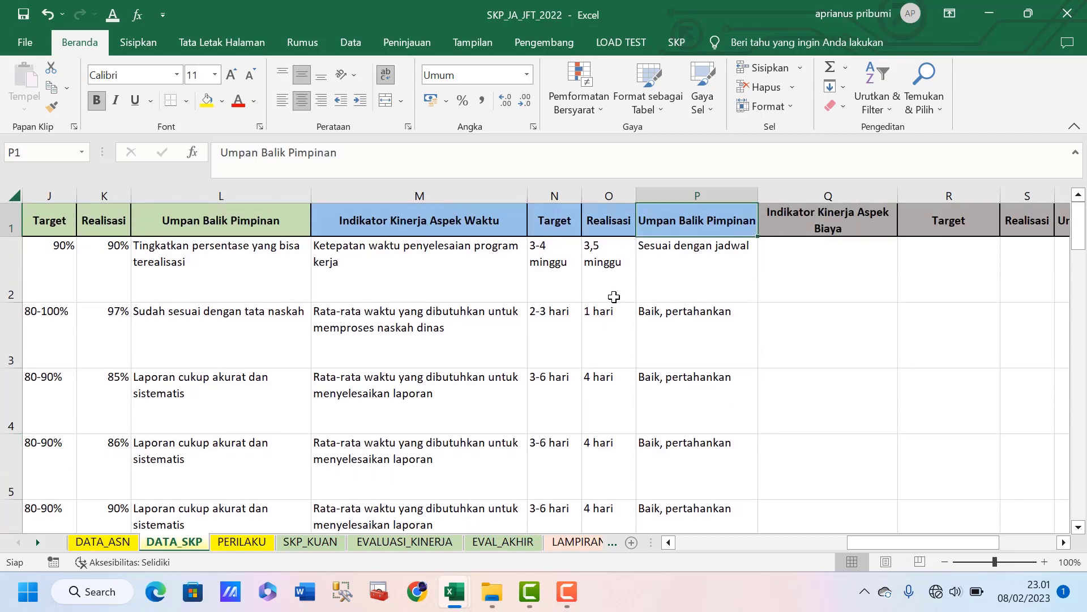
Look across the third work plan's cost aspect cells, ending on its cost Target cell
key("Down")
key("Down")
key("Down")
key("Right")
key("Right")
key("Right")
key("Right")
key("Right")
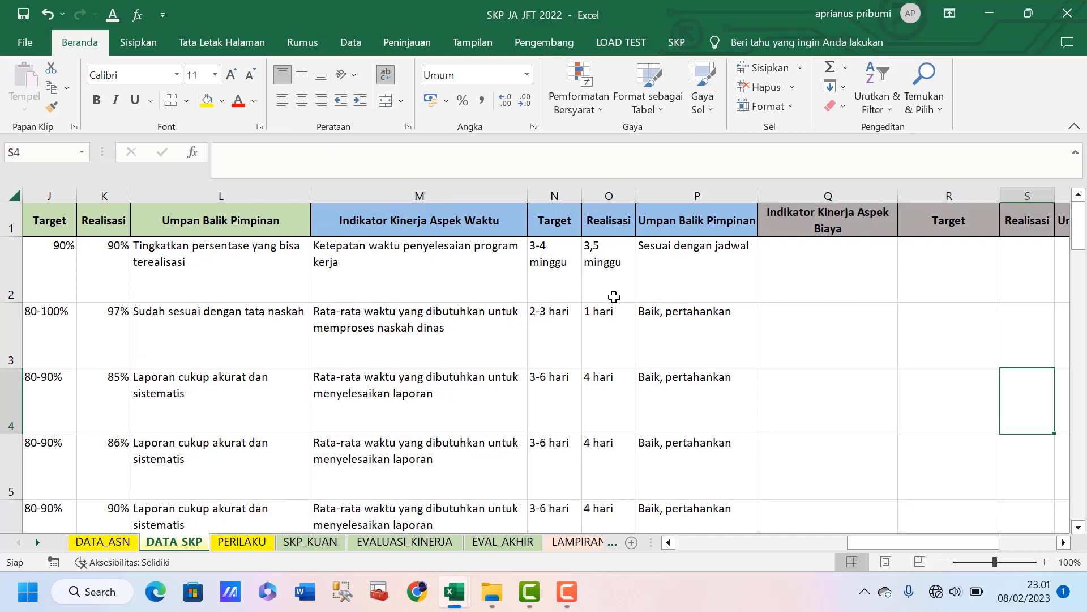
key("Left")
key("Left")
key("Left")
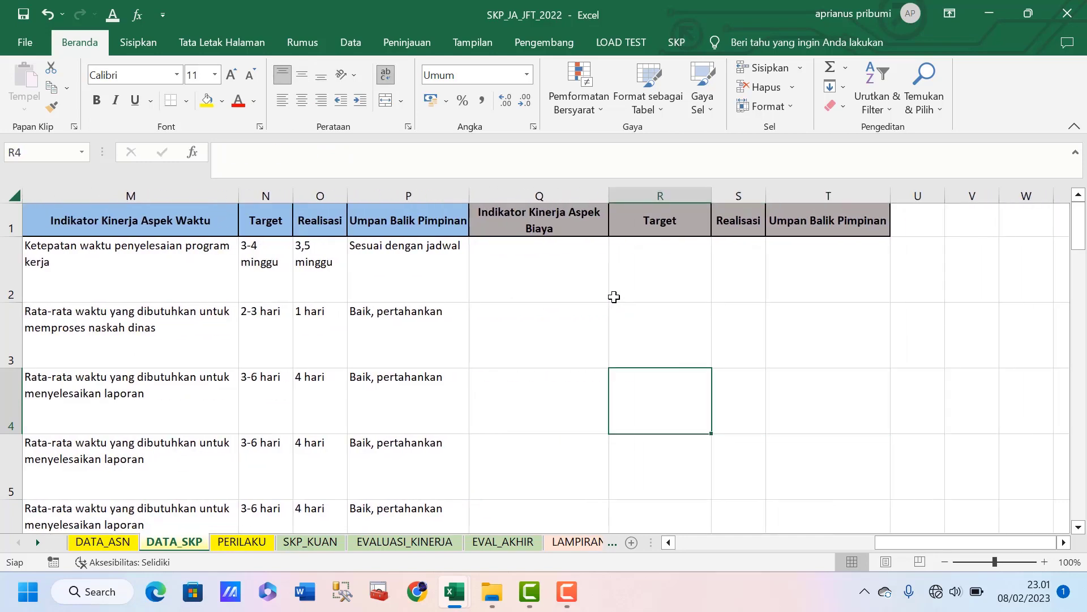
Look back across the third work plan's time and quality aspect entries to its quantity feedback
key("Left")
key("Left")
key("Left")
key("Left")
key("Left")
key("Left")
key("Left")
key("Left")
key("Left")
key("Left")
key("Left")
key("Left")
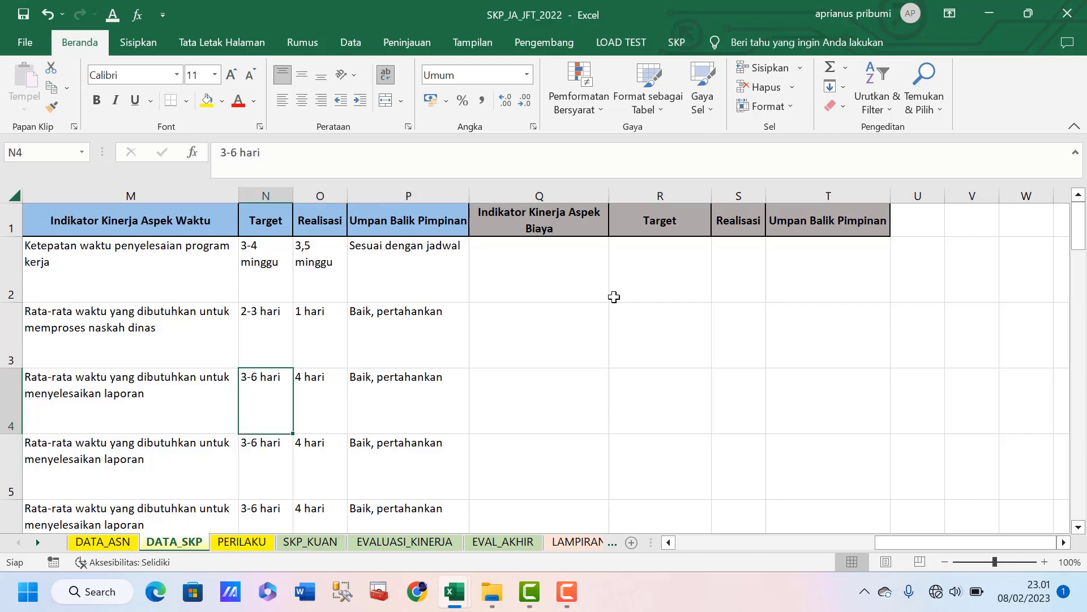
key("Right")
key("Right")
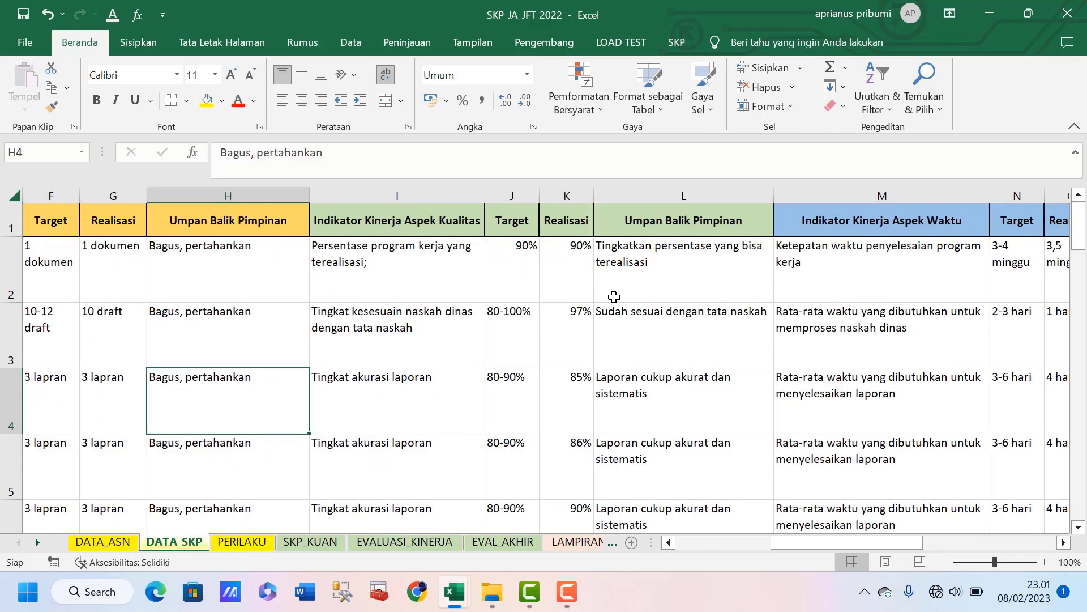
Go back to the third work plan's Rencana Hasil Kerja, ending on its quantity indicator
key("Left")
key("Left")
key("Left")
key("Left")
key("Left")
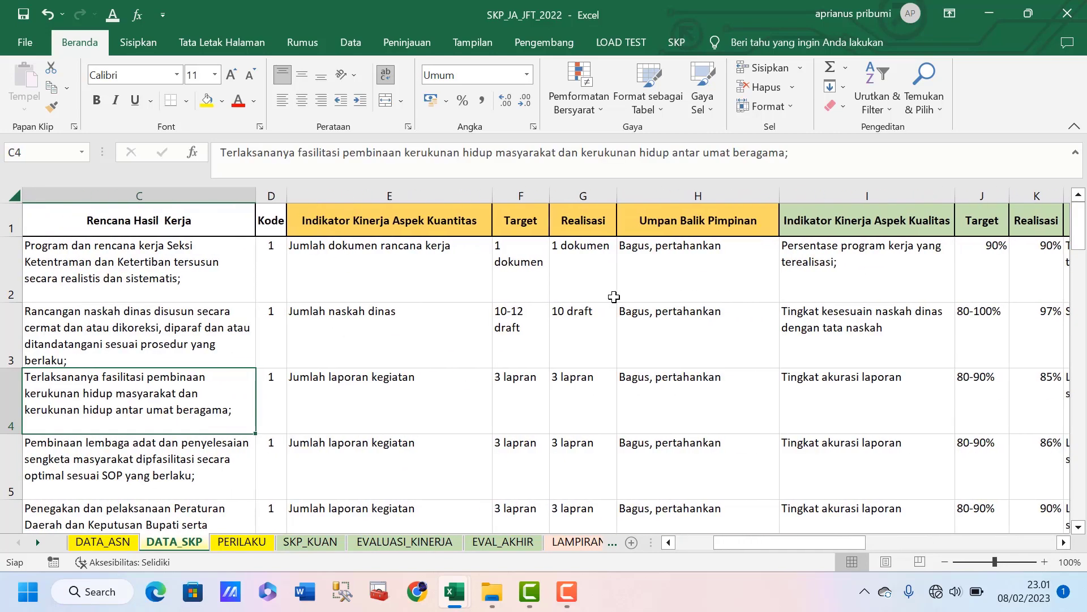
key("Right")
key("Right")
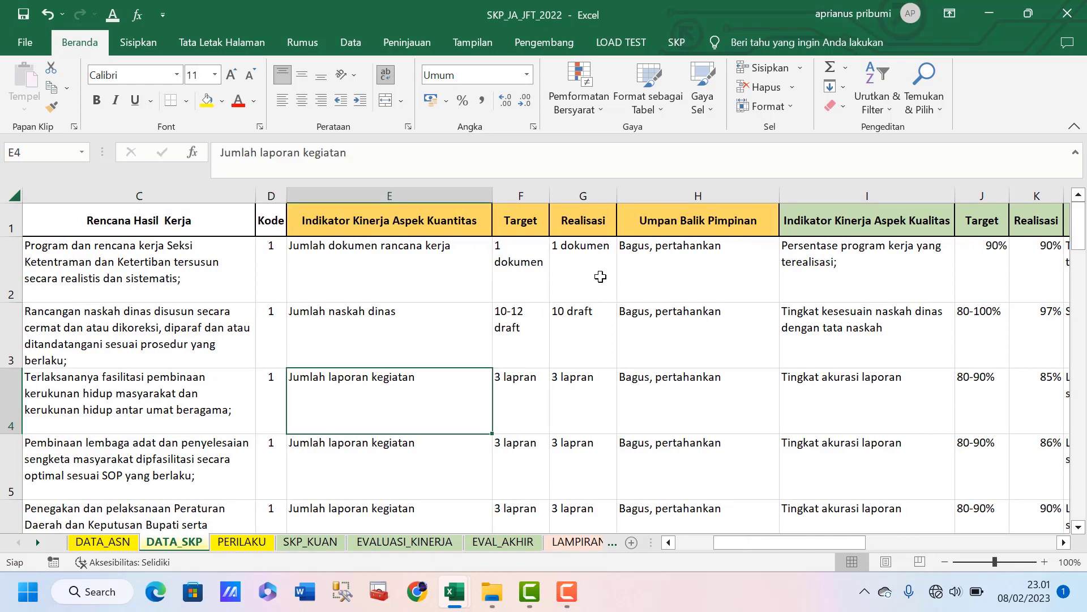
Highlight the Indikator Kinerja Aspek Kuantitas column, view the first work plan and its quantity indicator, and go to that row's number
left_click(445, 192)
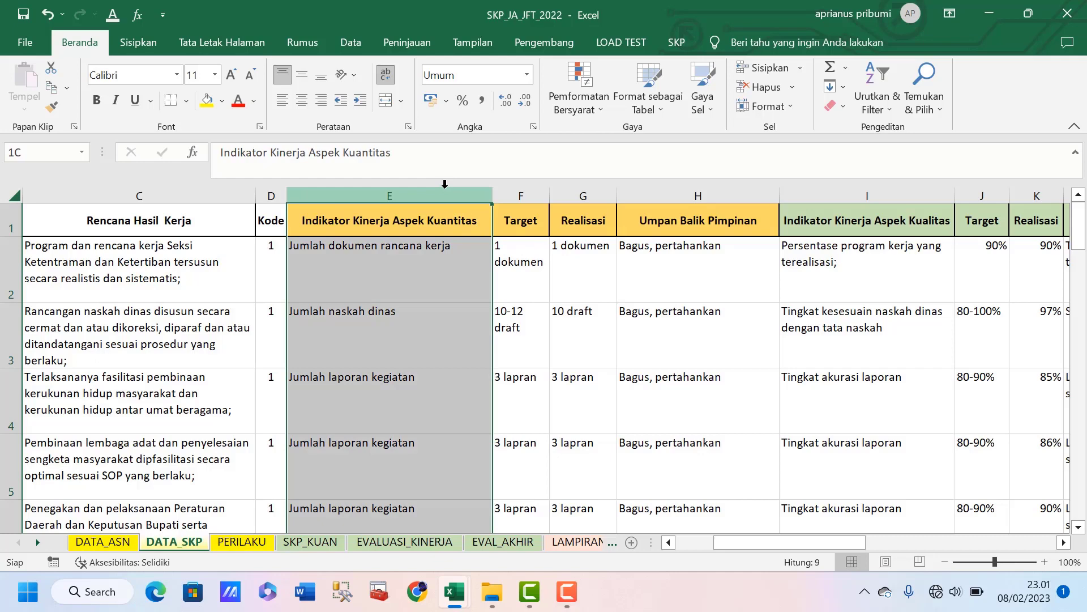
left_click(177, 278)
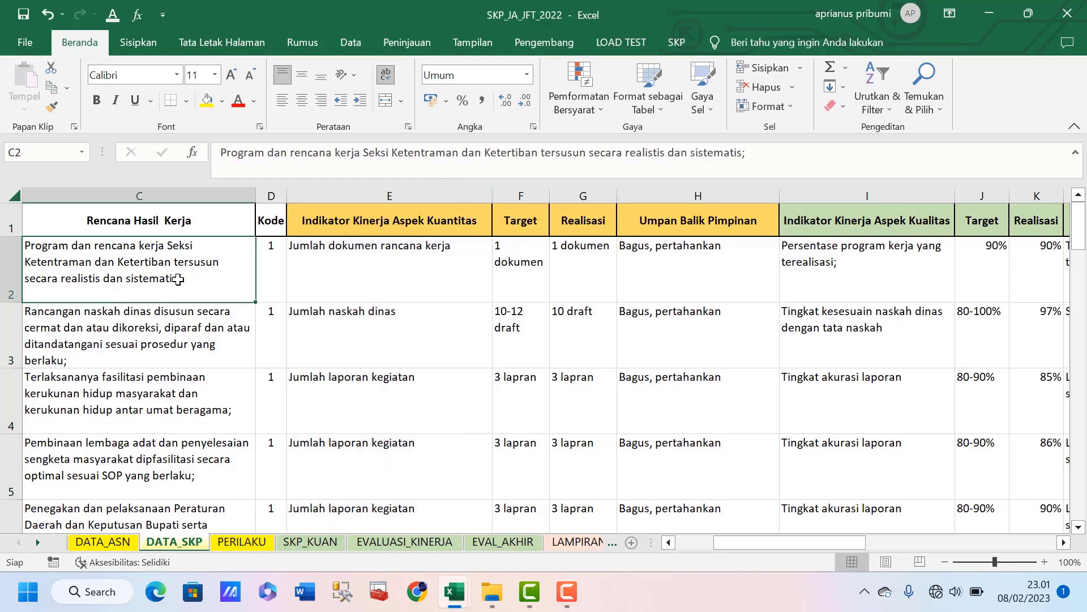
left_click(363, 252)
key("Left")
key("Left")
key("Left")
key("Left")
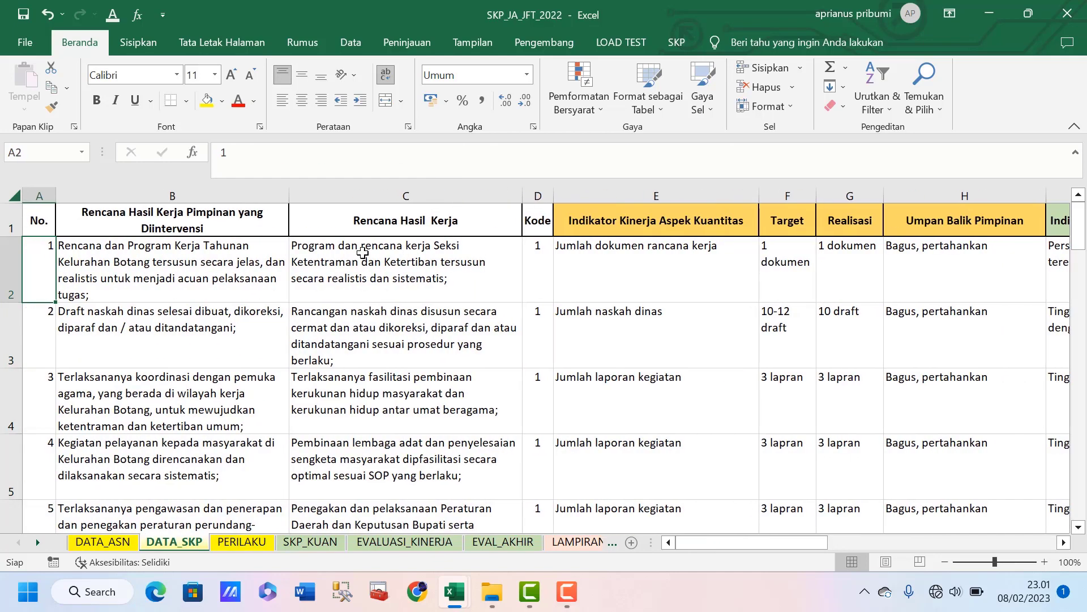
Review the quantity indicators down the work plan rows and return to the Indikator Kinerja Aspek Kuantitas header
key("Right")
key("Right")
key("Right")
key("Right")
key("Down")
key("Down")
key("Down")
key("Down")
key("Down")
key("Down")
key("Down")
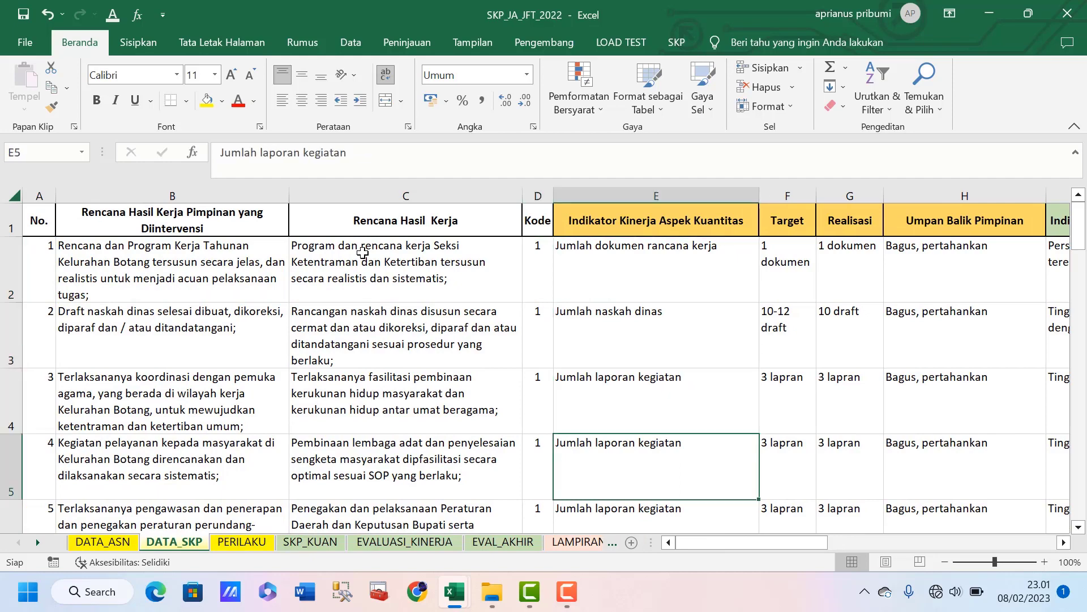
key("Up")
key("Up")
key("Up")
key("Up")
key("Up")
key("Up")
key("Up")
key("Up")
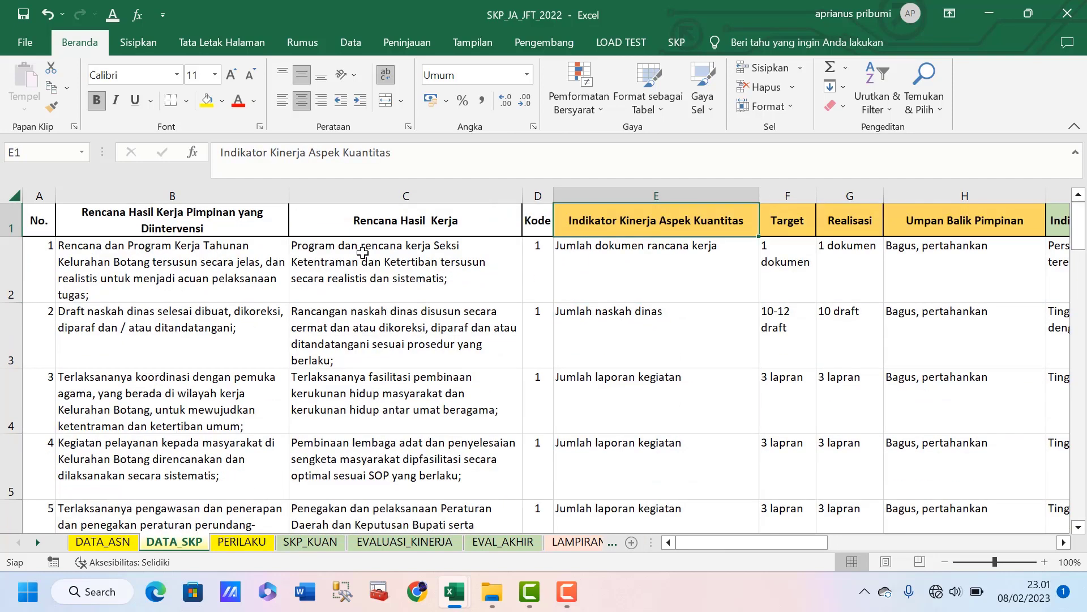
Open the PERILAKU sheet and go to the number cell of the Berorientasi Pelayanan aspect
left_click(244, 542)
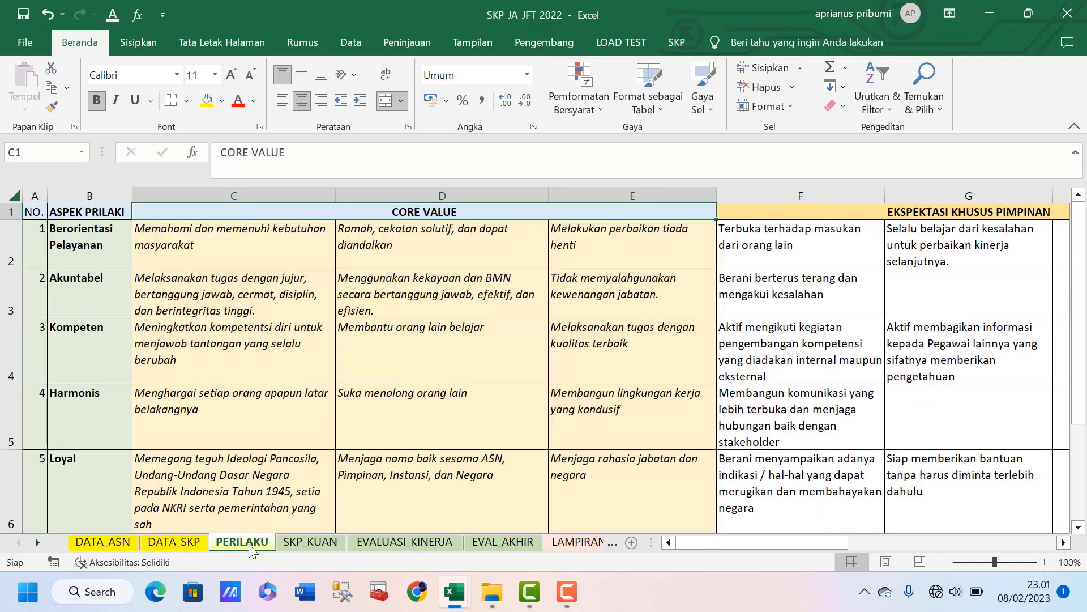
left_click(163, 274)
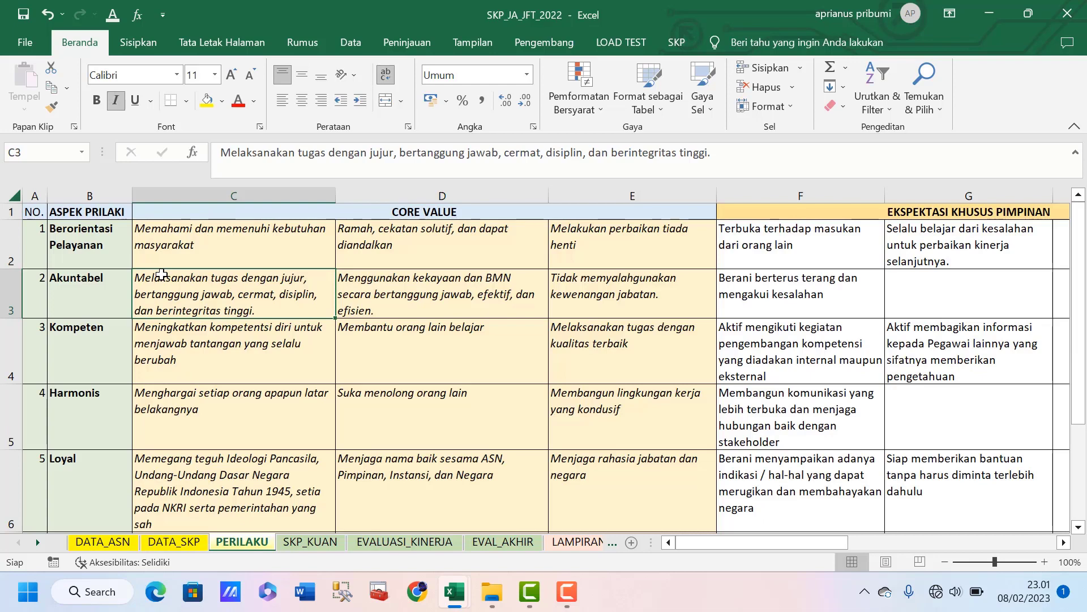
key("Up")
key("Up")
key("Down")
key("Left")
key("Left")
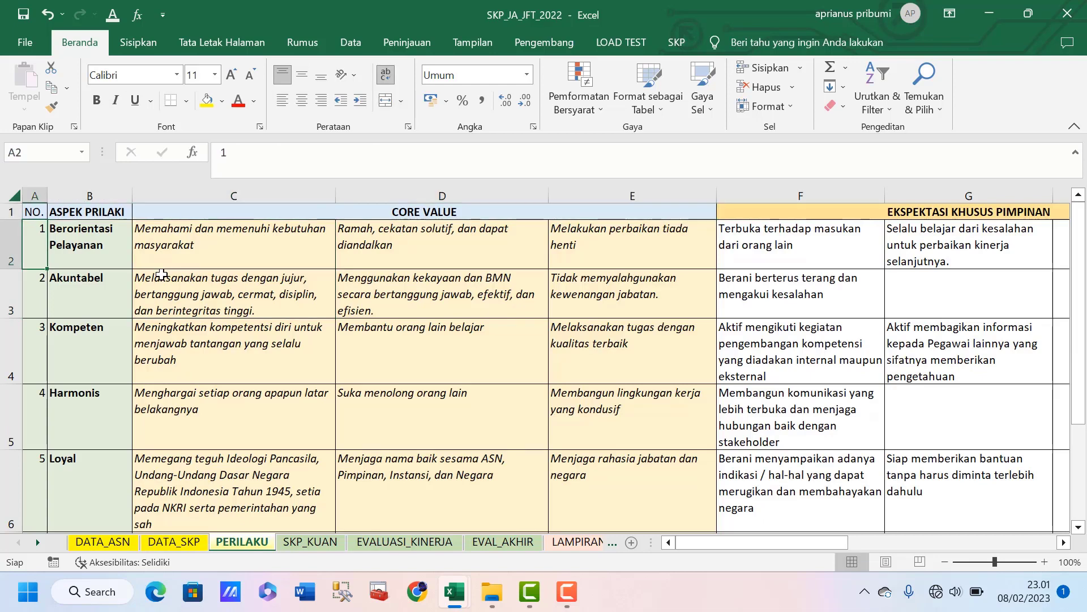
Review the behaviour aspects from Berorientasi Pelayanan down past Kolaboratif and return to the NO. header
key("Down")
key("Down")
key("Down")
key("Down")
key("Down")
key("Down")
key("Down")
key("Down")
key("Down")
key("Down")
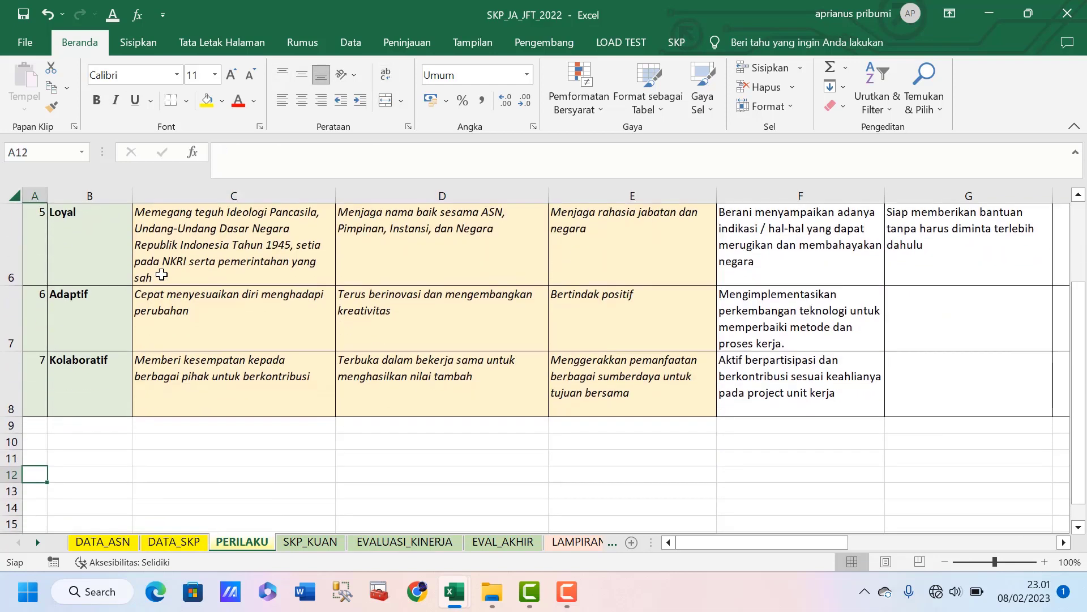
key("Up")
key("Up")
key("Up")
key("Up")
key("Up")
key("Up")
key("Up")
key("Up")
key("Up")
key("Up")
key("Up")
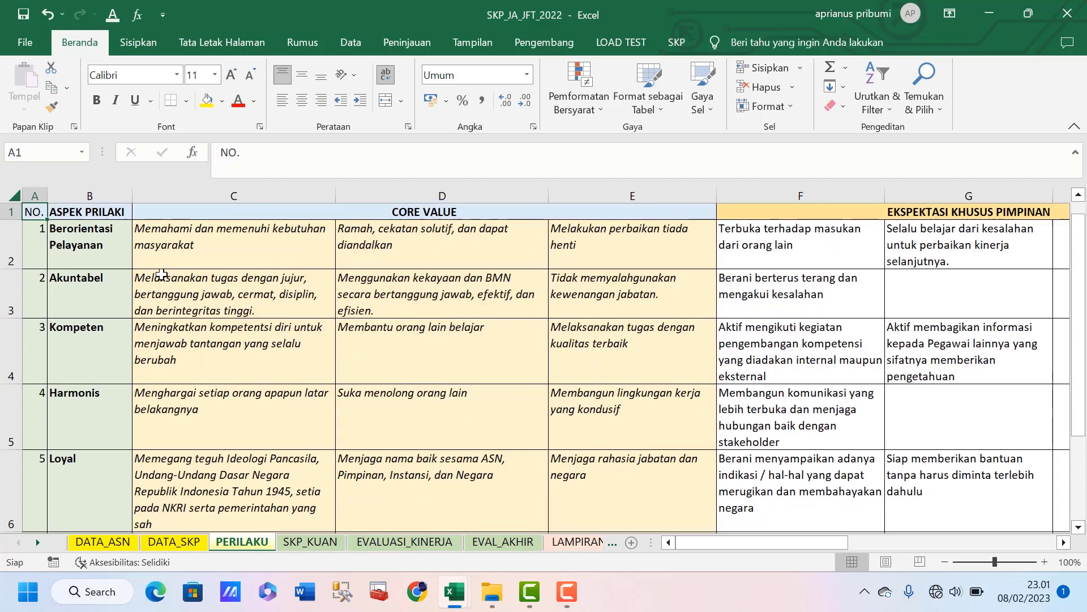
Look across the core values of the Berorientasi Pelayanan aspect, ending on its first core value
key("Down")
key("Right")
key("Right")
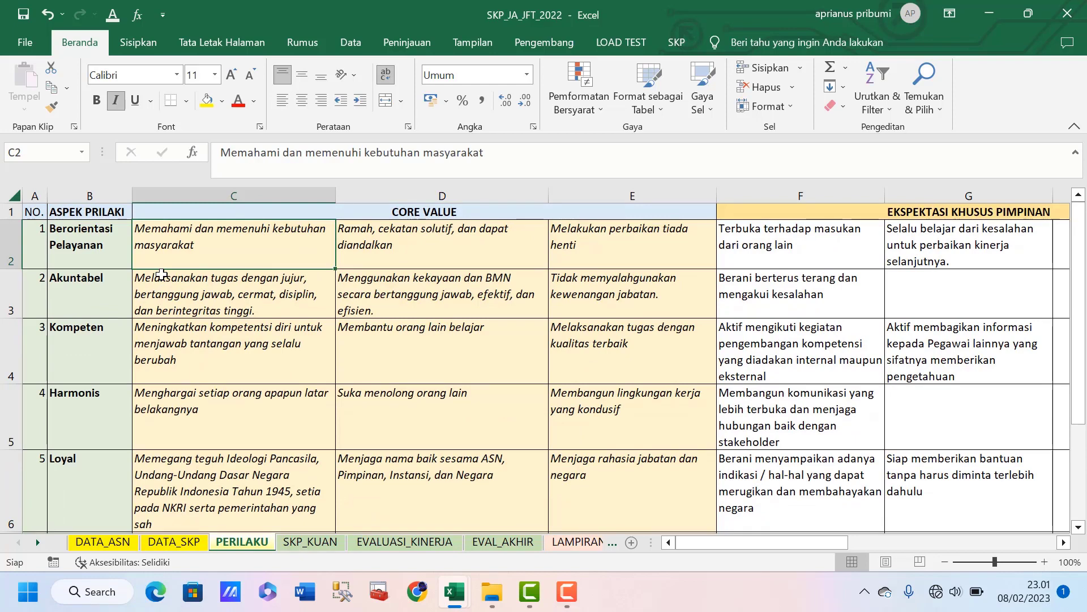
key("Right")
key("Right")
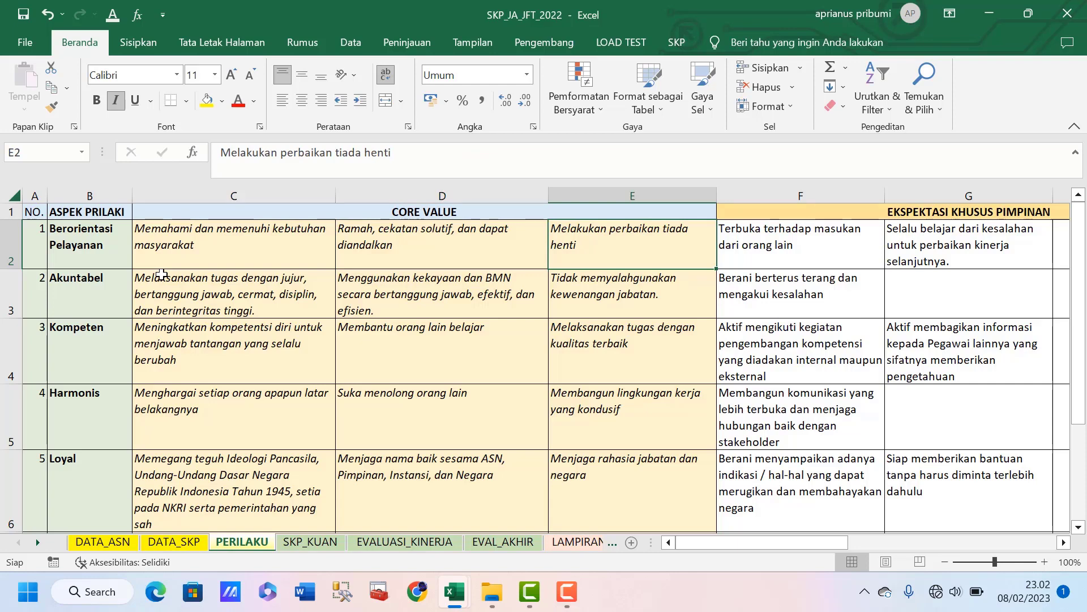
key("Left")
key("Left")
key("Left")
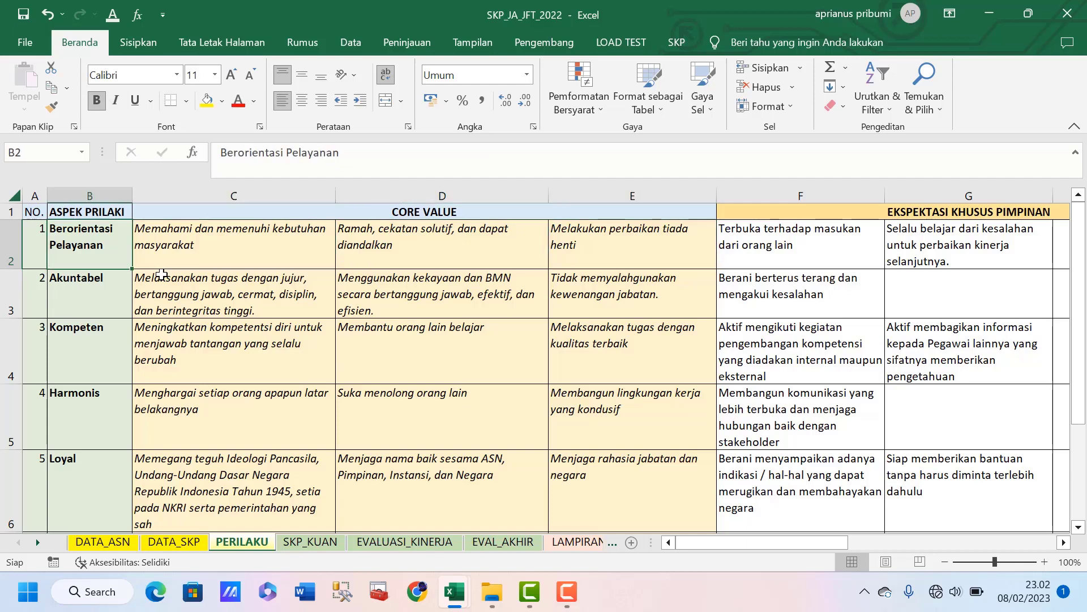
left_click(182, 233)
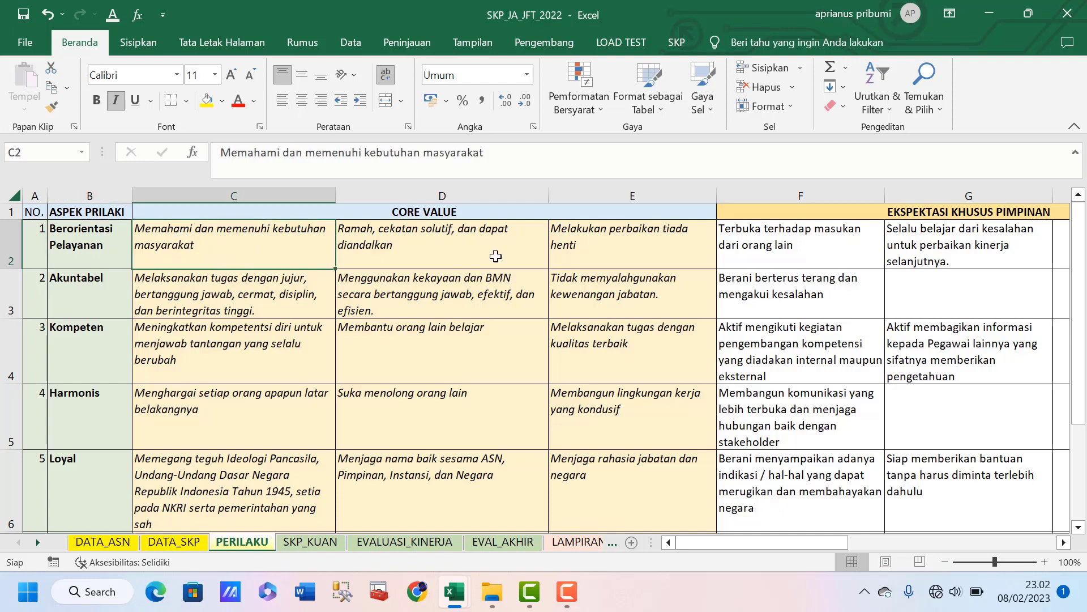
Review the core value statements for all seven behaviour aspects in A2:E8 of the PERILAKU sheet
left_click(638, 245)
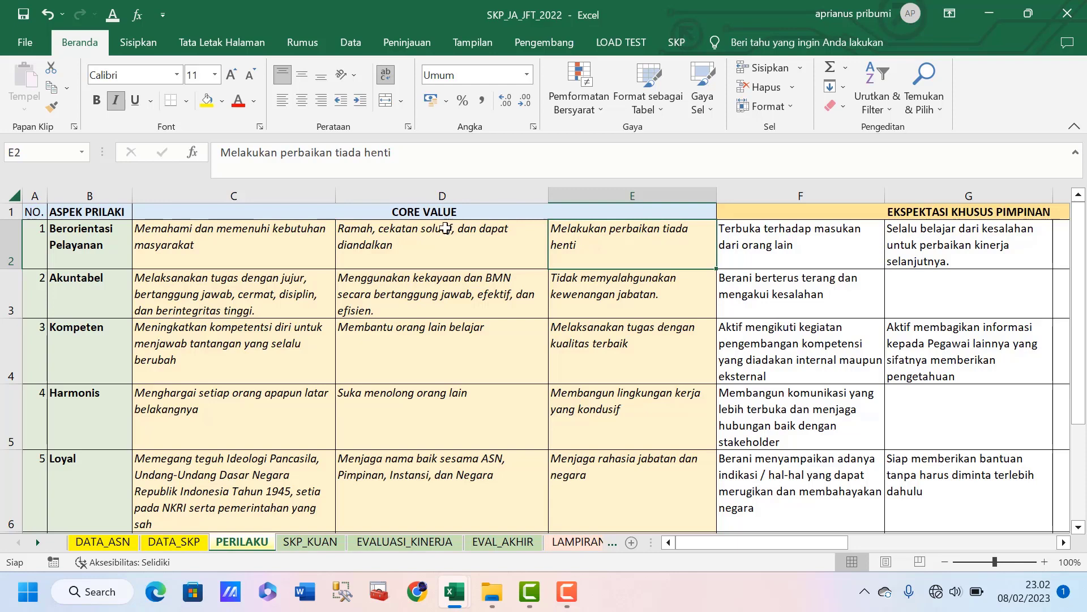
left_click_drag(35, 249, 639, 447)
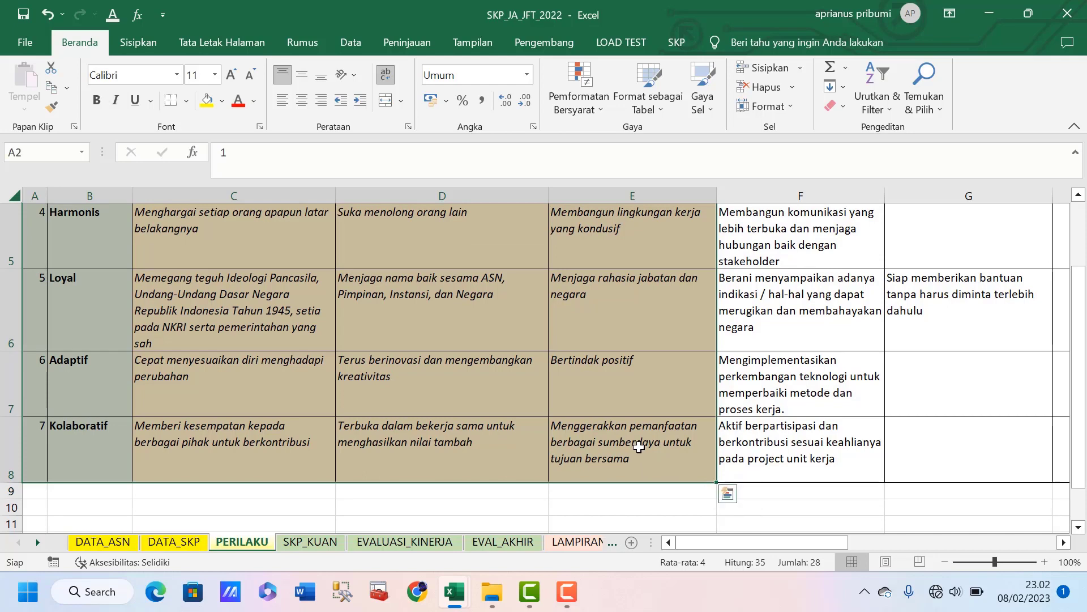
left_click(639, 321)
key("Up")
key("Up")
key("Up")
key("Up")
key("Up")
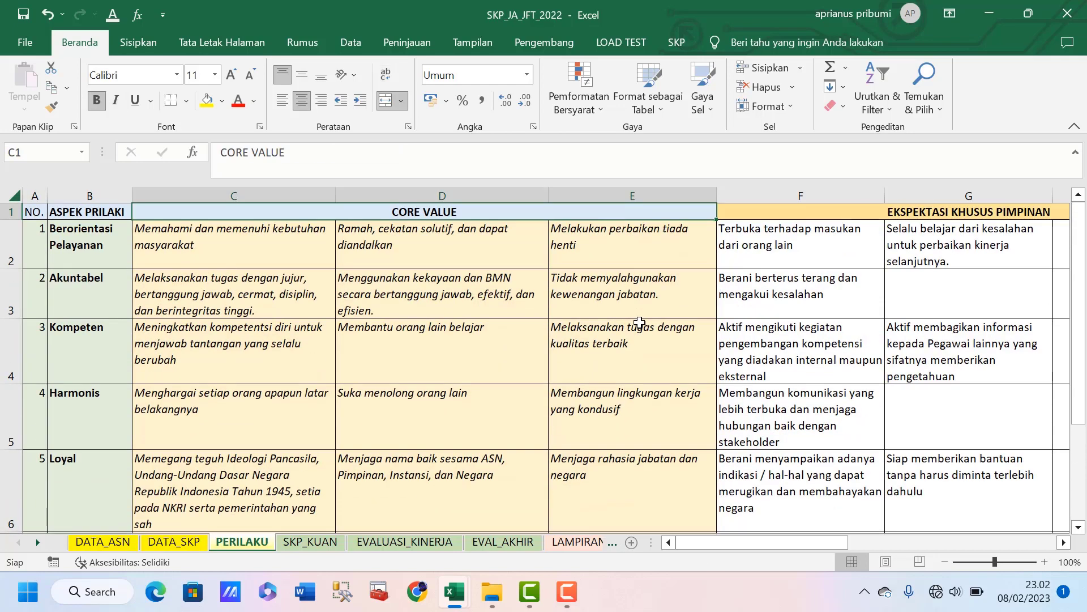
Examine the Berorientasi Pelayanan row from its core values across to the EKSPEKTASI KHUSUS PIMPINAN columns
key("Down")
key("Right")
key("Right")
key("Right")
key("Right")
key("Left")
key("Left")
key("Left")
key("Left")
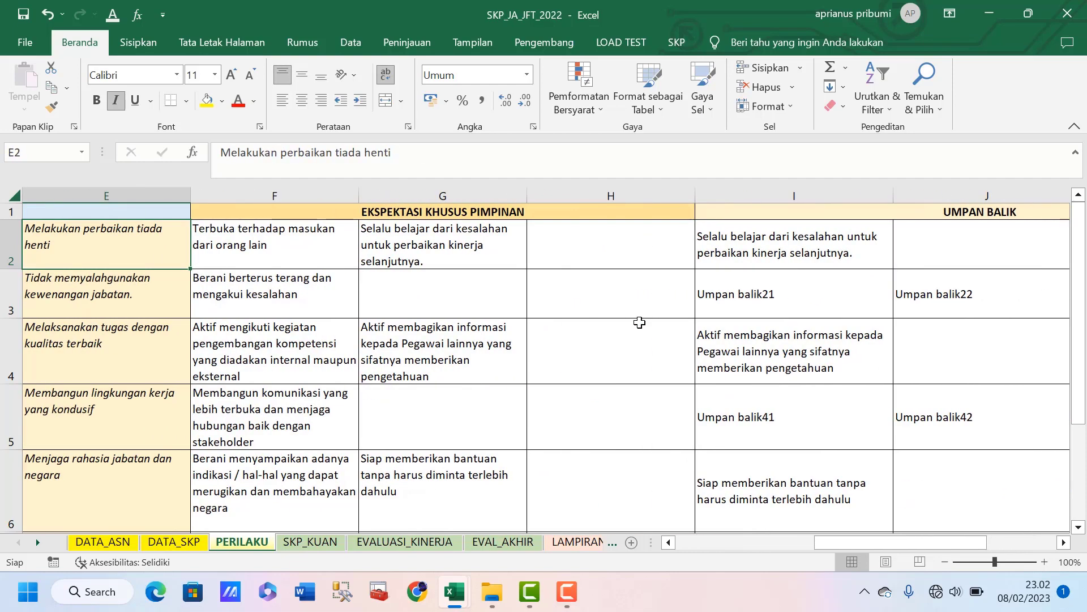
key("Right")
key("Left")
key("Left")
key("Left")
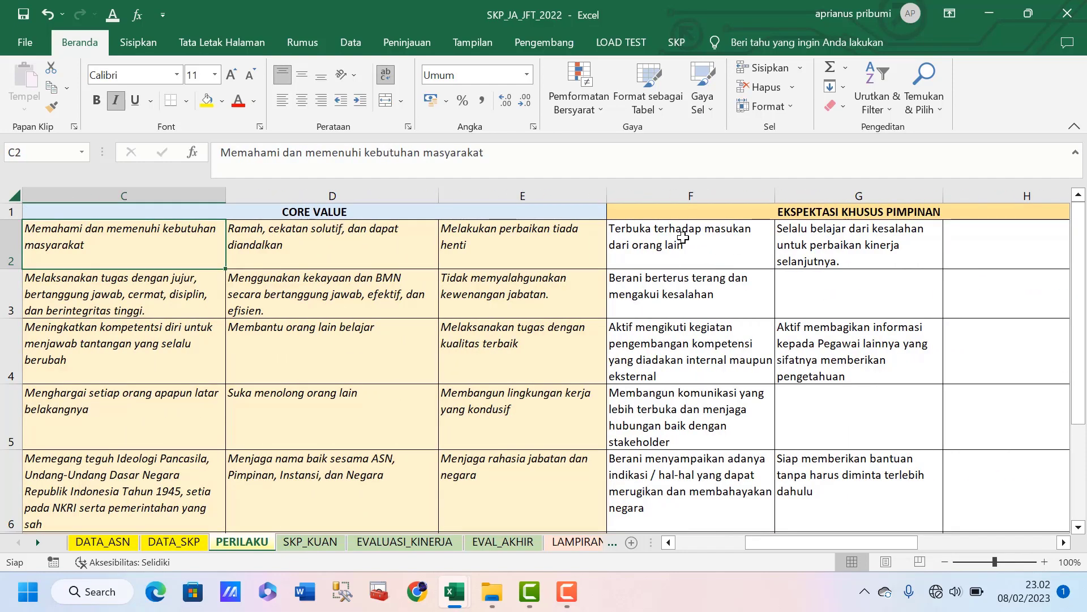
View the EKSPEKTASI KHUSUS PIMPINAN and UMPAN BALIK columns, and return to the behaviour aspects and their core values
left_click_drag(663, 261, 882, 381)
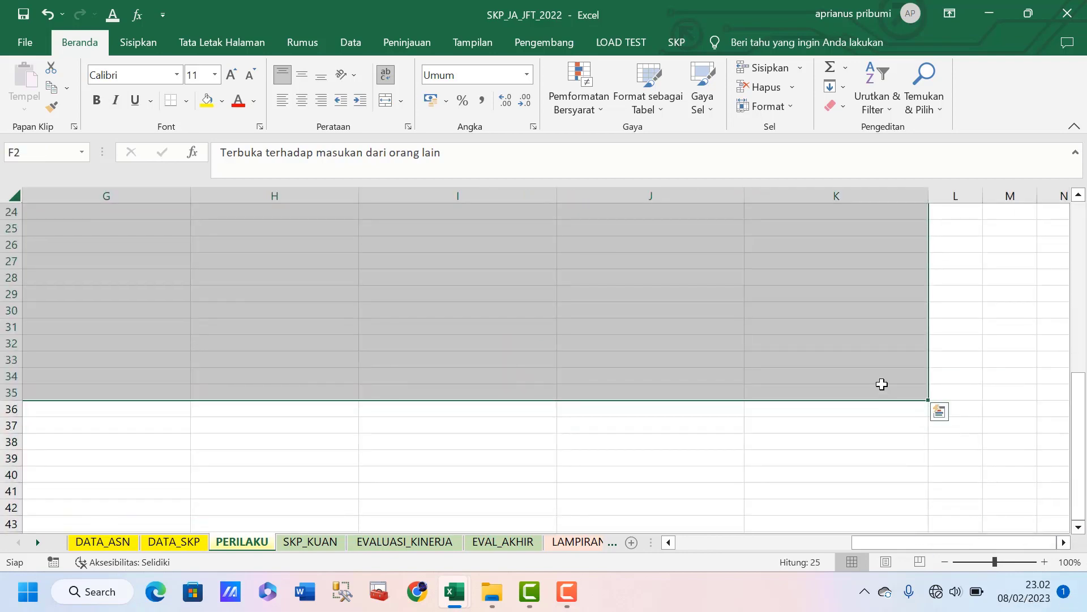
key("Left")
key("Right")
key("Up")
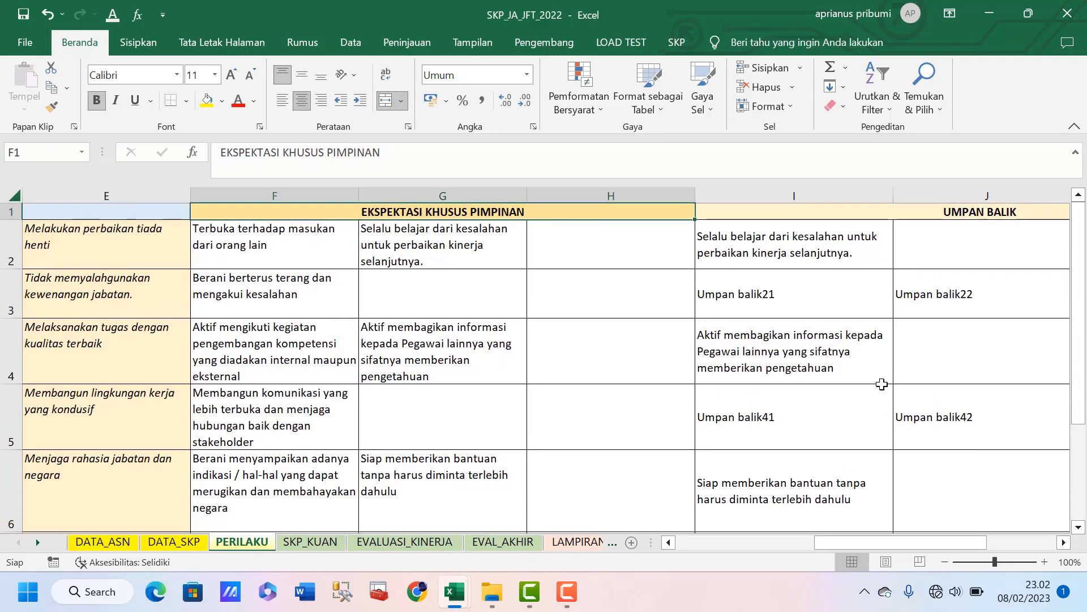
key("Down")
key("Up")
key("Left")
key("Left")
key("Down")
key("Down")
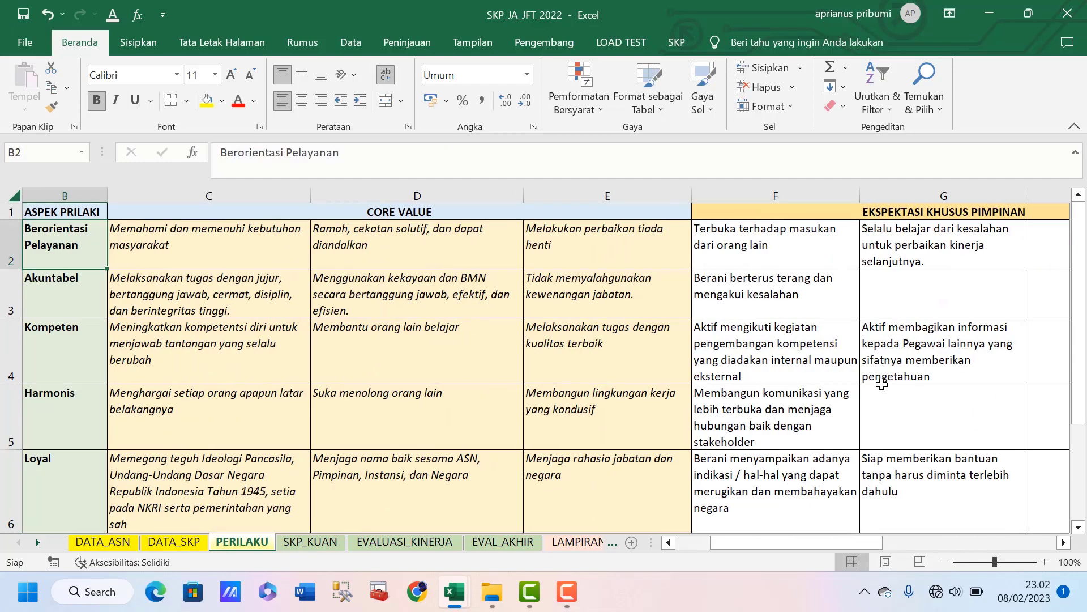
key("Right")
key("Right")
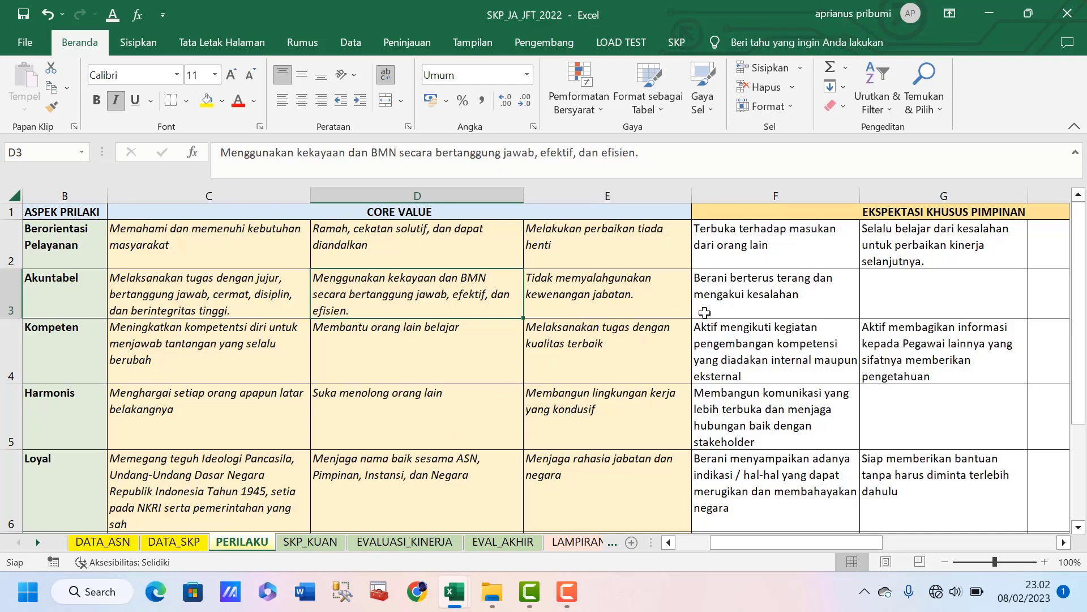
Examine the EKSPEKTASI KHUSUS PIMPINAN entries for the first four behaviour aspects in F2:H5
left_click(745, 237)
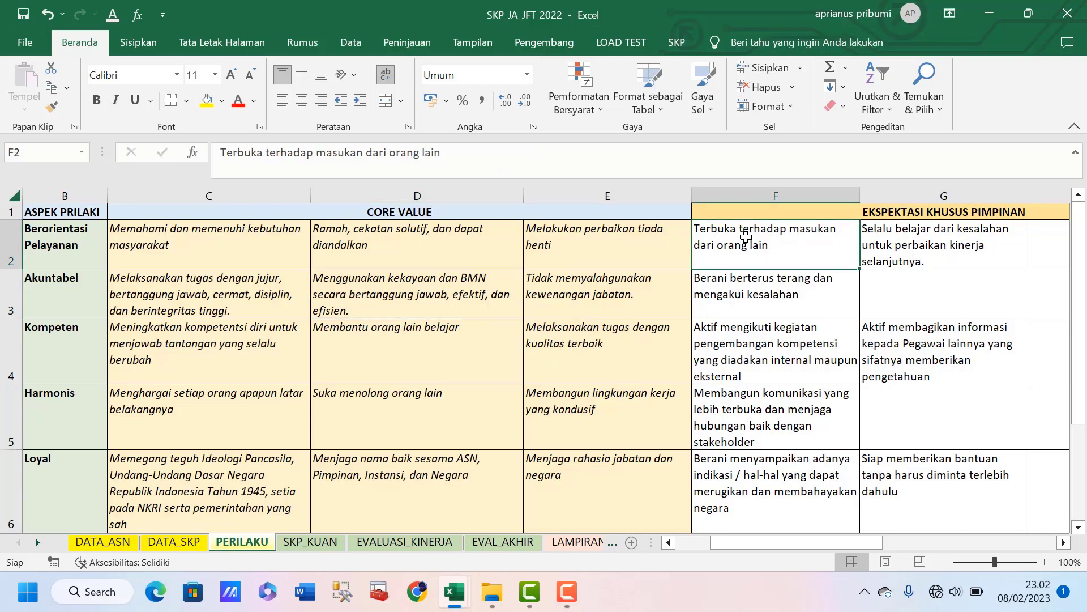
key("Right")
scroll(745, 237, "right", 2)
key("Left")
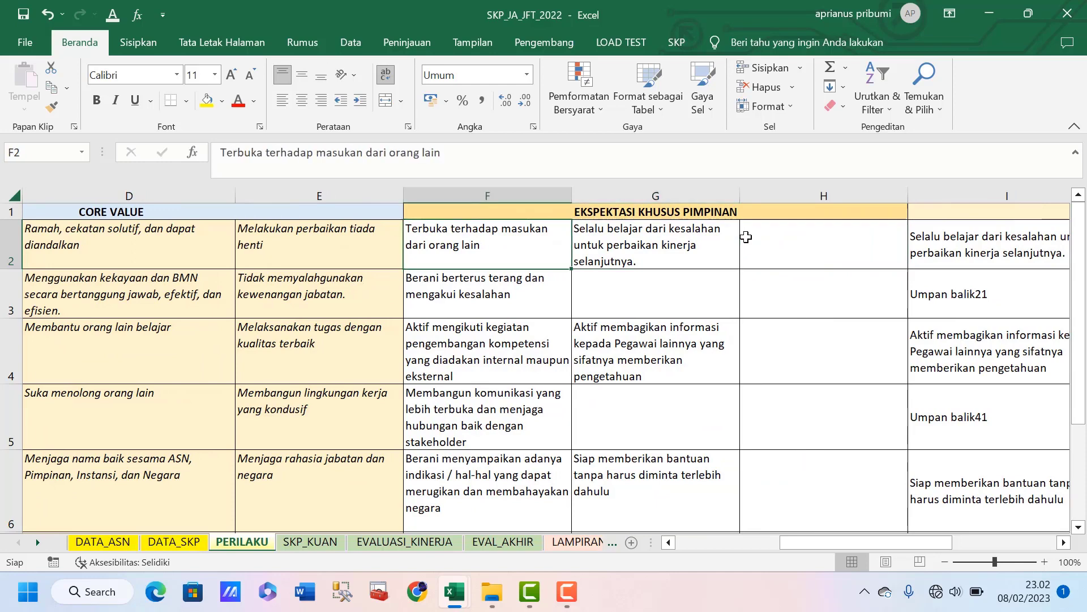
key("shift+Right")
key("shift+Left")
key("shift+Left")
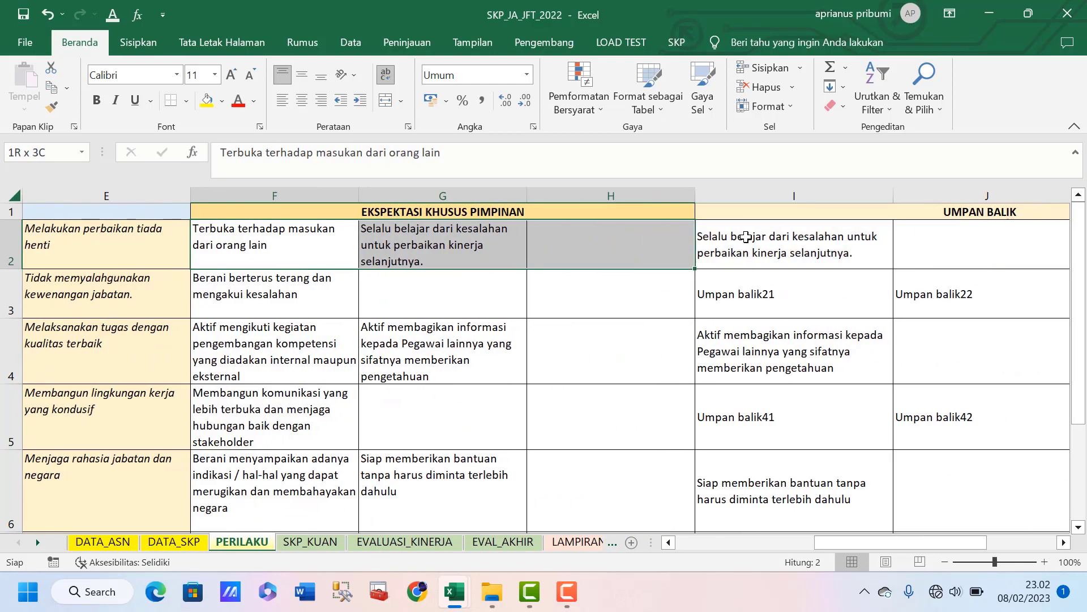
key("shift+Right")
key("shift+Down")
key("shift+Down")
key("shift+Down")
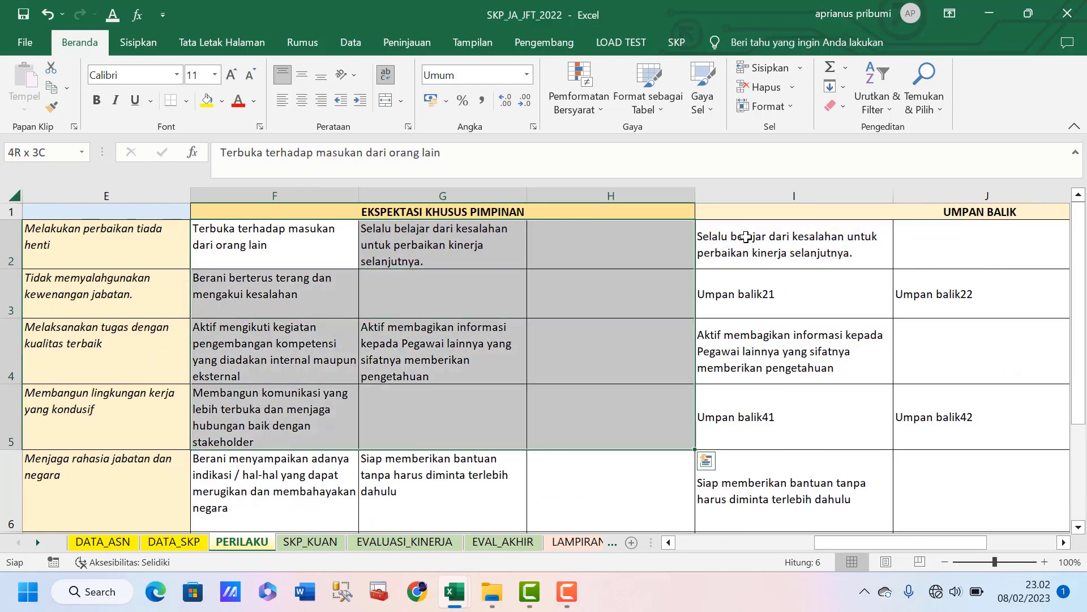
Compare the Berorientasi Pelayanan expectations in F2 and G2 with the core values in the same row
left_click(298, 237)
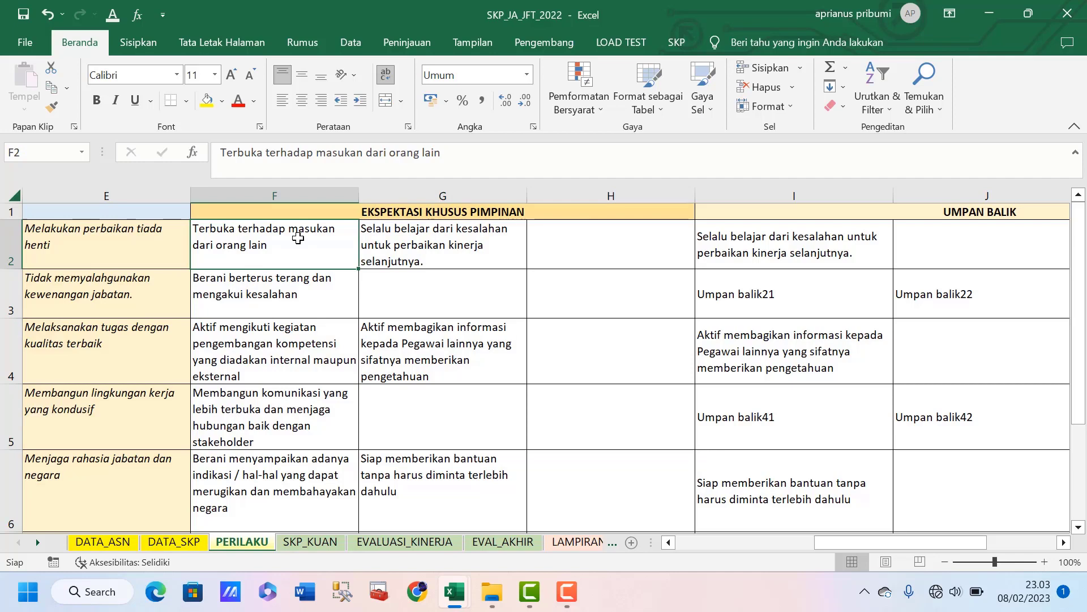
left_click(396, 252)
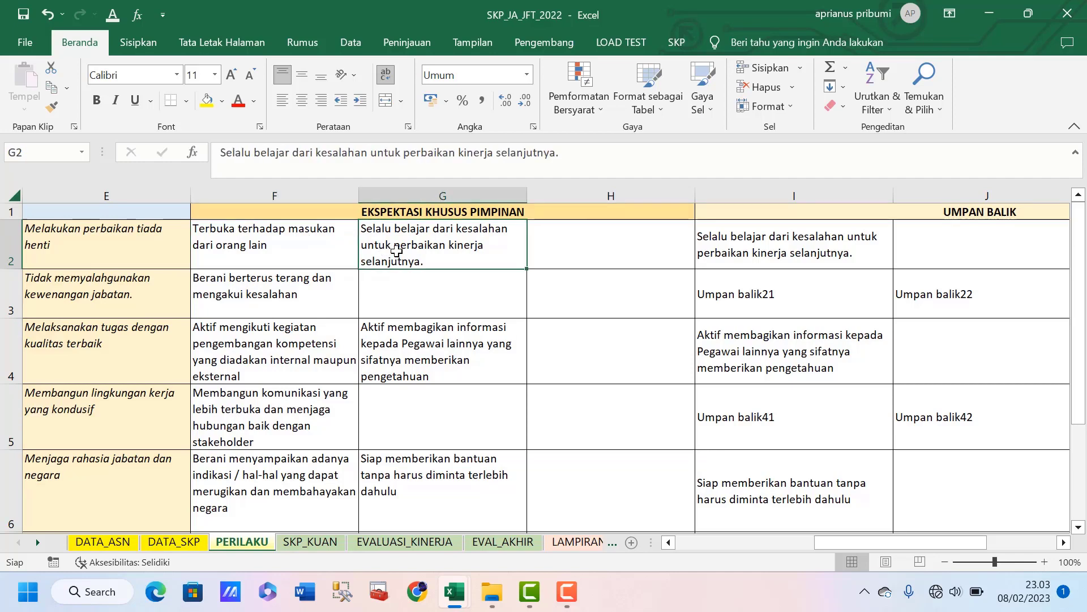
left_click(320, 244)
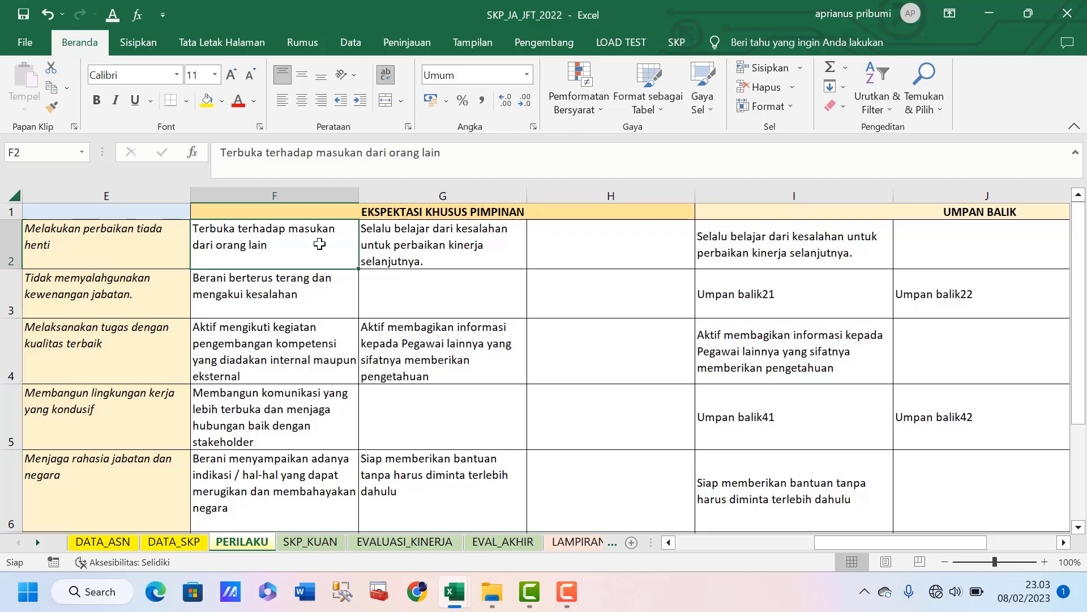
key("Right")
key("Left")
key("Left")
key("Left")
key("Left")
key("Left")
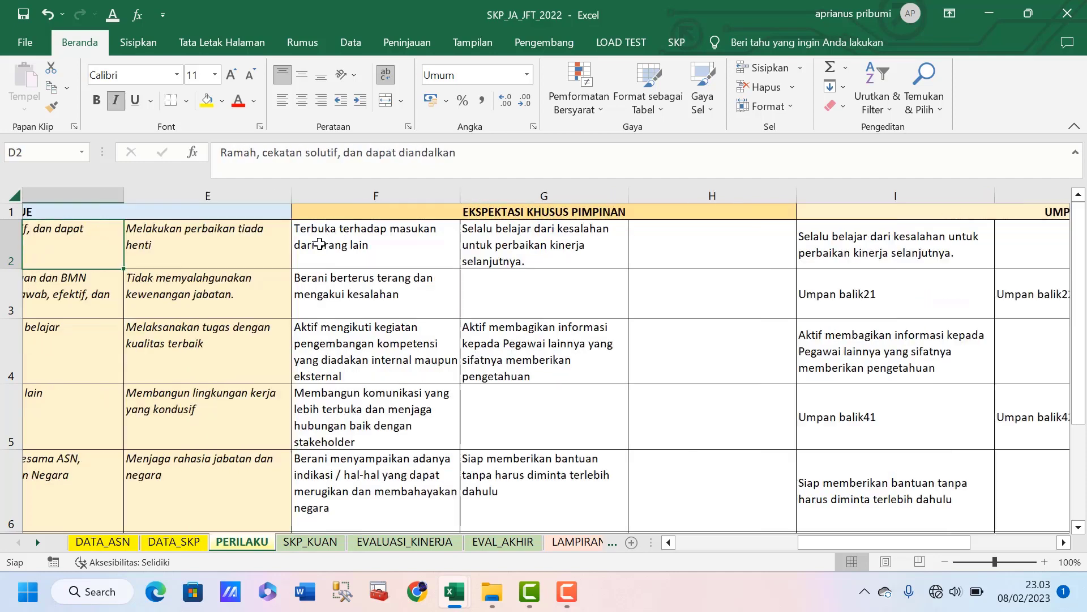
key("Right")
key("Right")
key("Right")
key("Right")
key("Right")
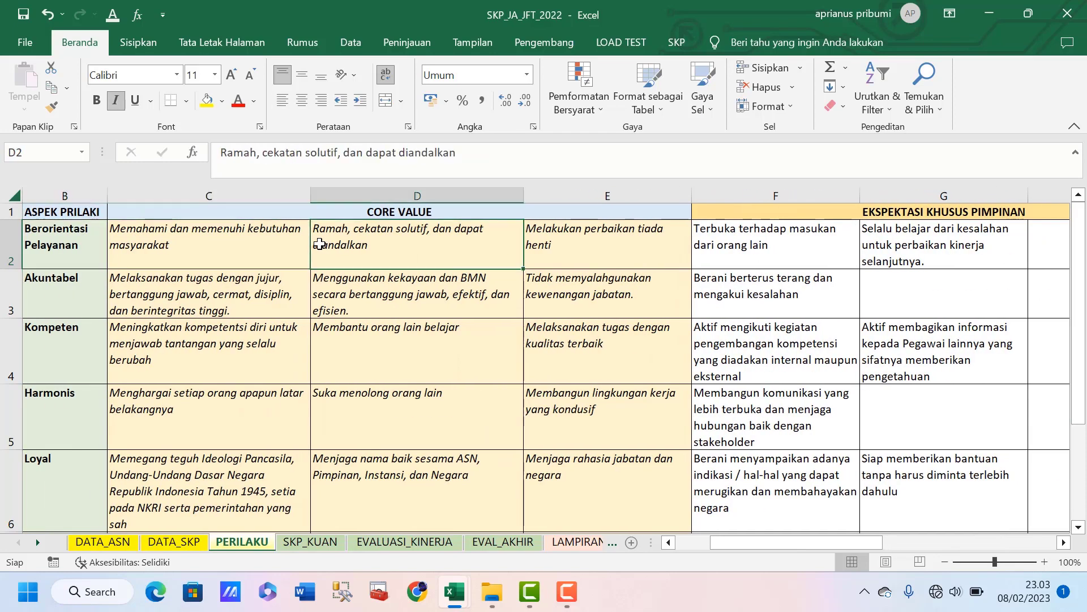
scroll(320, 244, "right", 3)
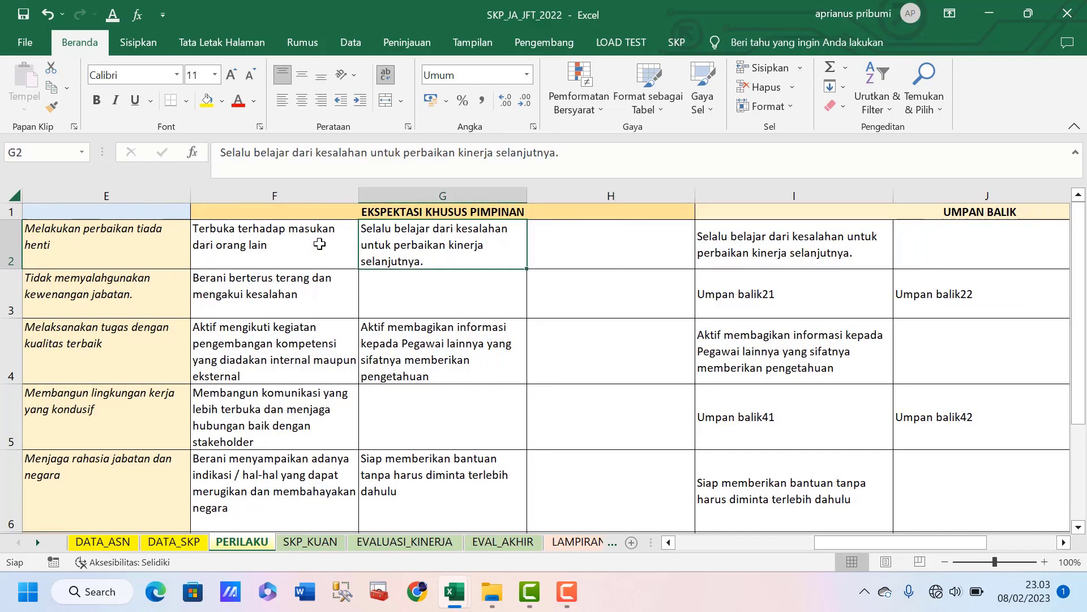
key("Up")
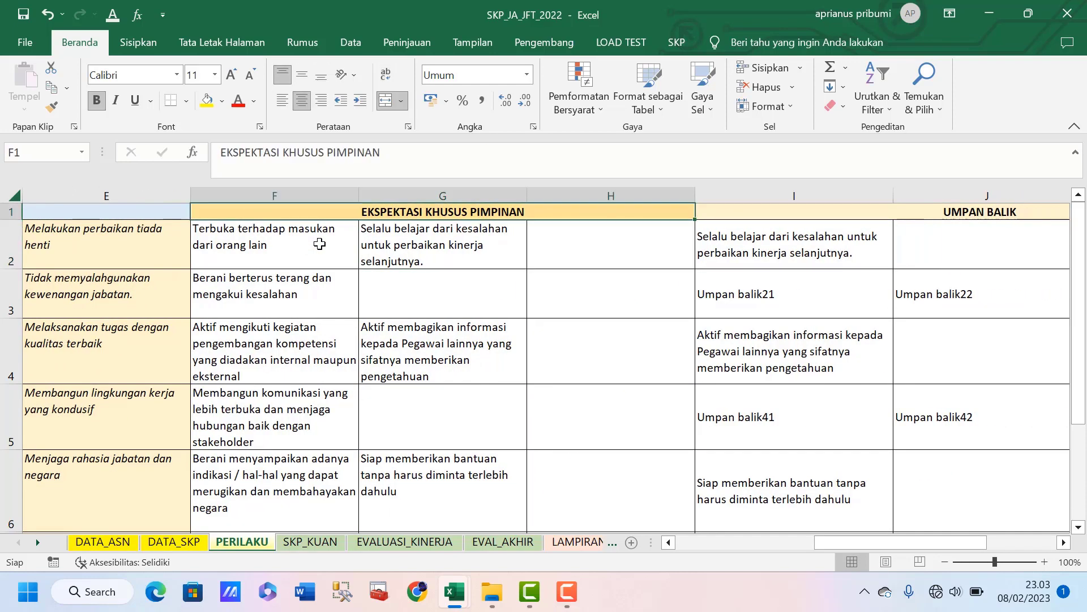
key("Down")
key("Left")
key("Right")
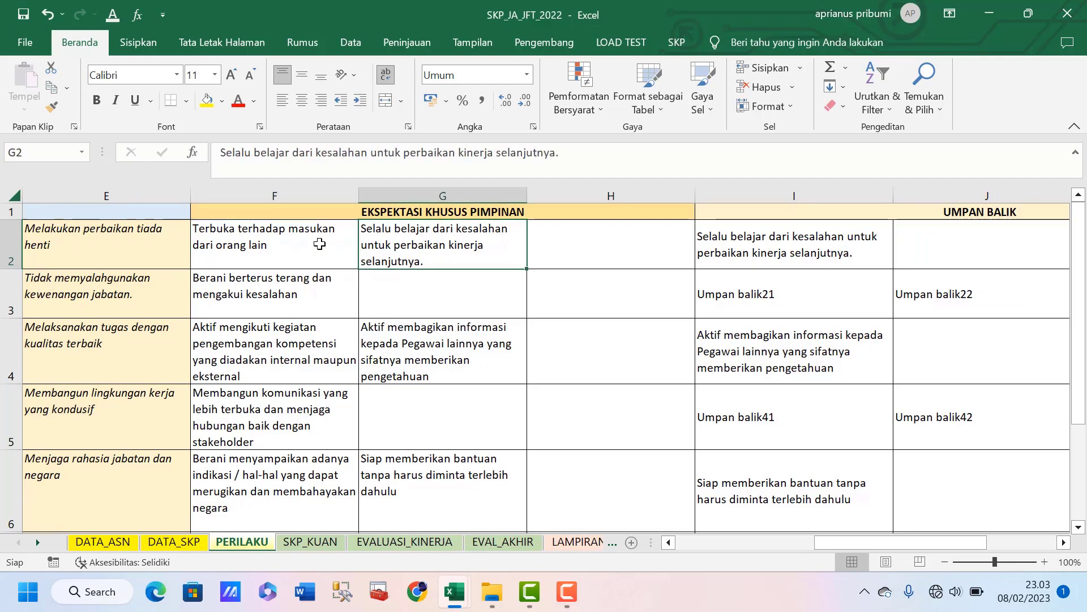
Review the full EKSPEKTASI KHUSUS PIMPINAN block for all behaviour aspects, starting from F2
key("Left")
key("shift+Right")
key("shift+Right")
key("shift+Down")
key("shift+Down")
key("shift+Down")
key("shift+Down")
key("shift+Down")
key("shift+Down")
key("shift+Down")
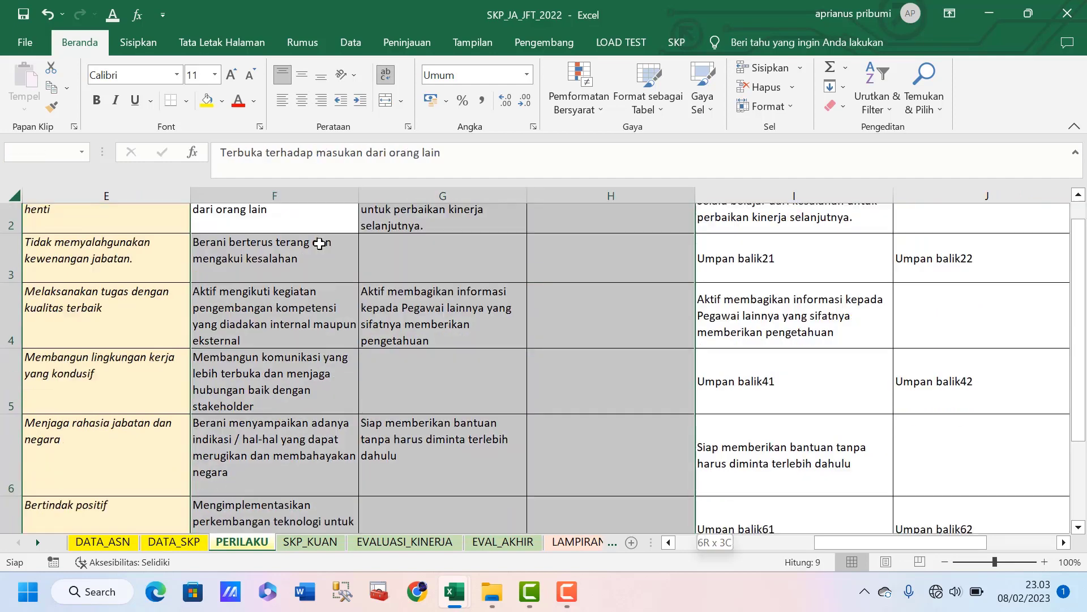
key("Up")
key("Down")
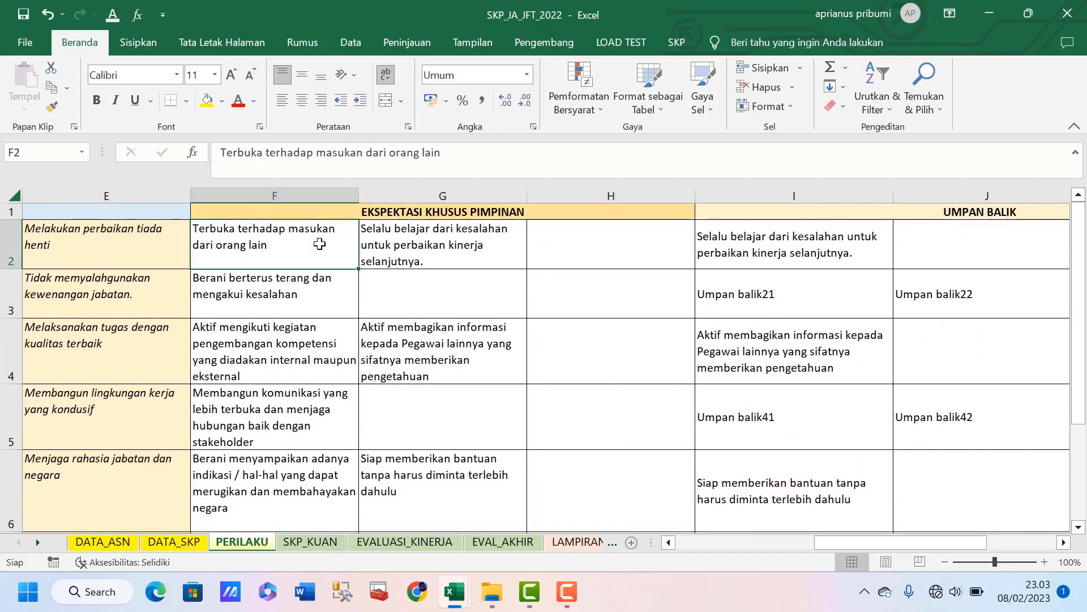
Examine row 2 cell by cell from the leader's expectations in F2:H2 through to the UMPAN BALIK cells
key("Right")
key("Right")
key("Right")
key("Right")
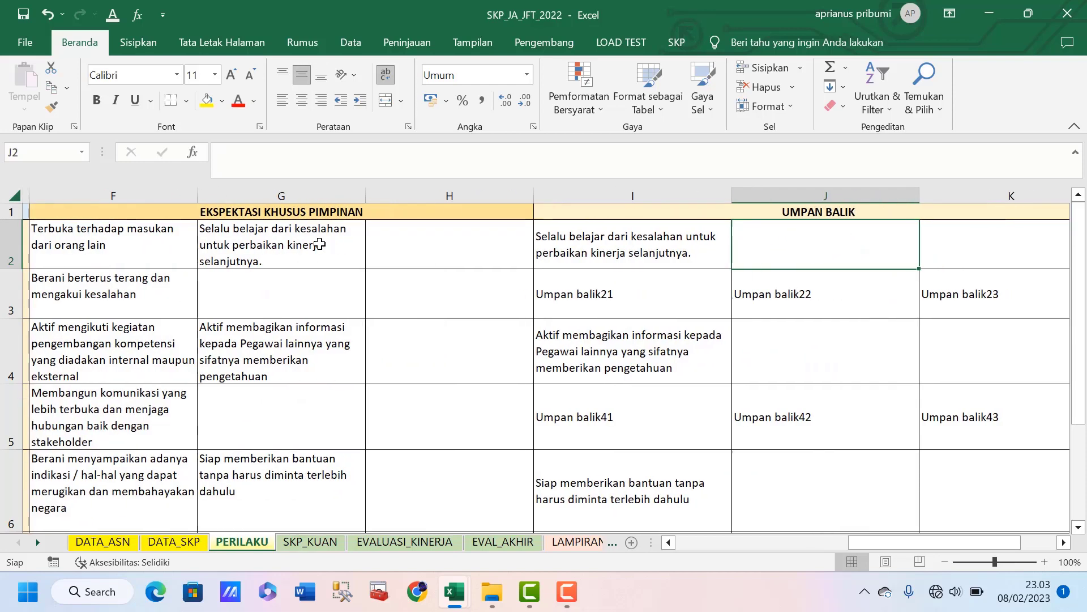
key("Left")
key("Left")
key("Left")
key("Left")
key("Left")
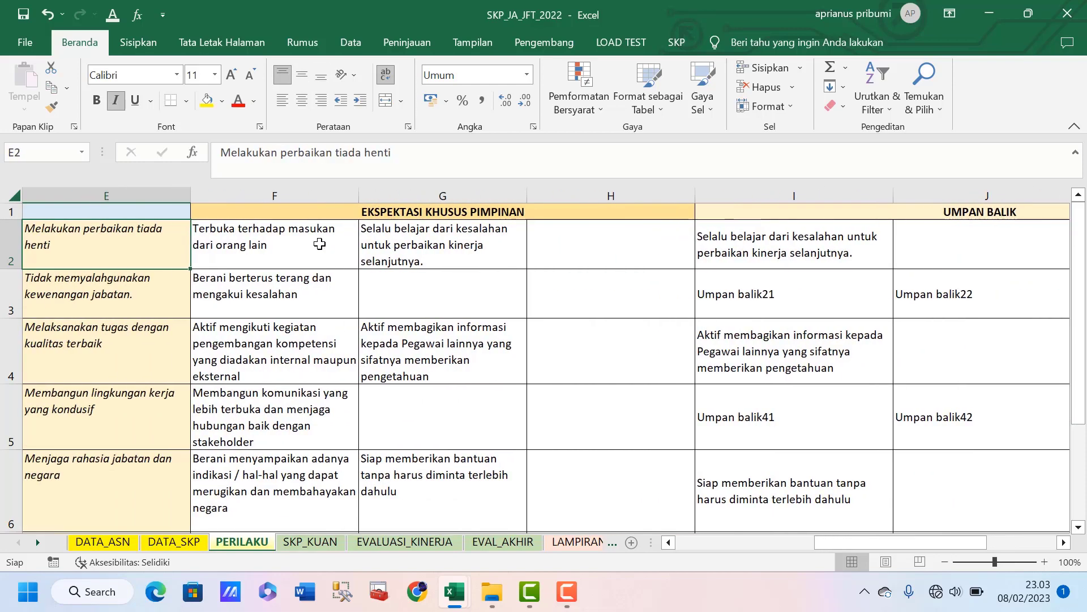
key("Right")
key("Right")
key("Left")
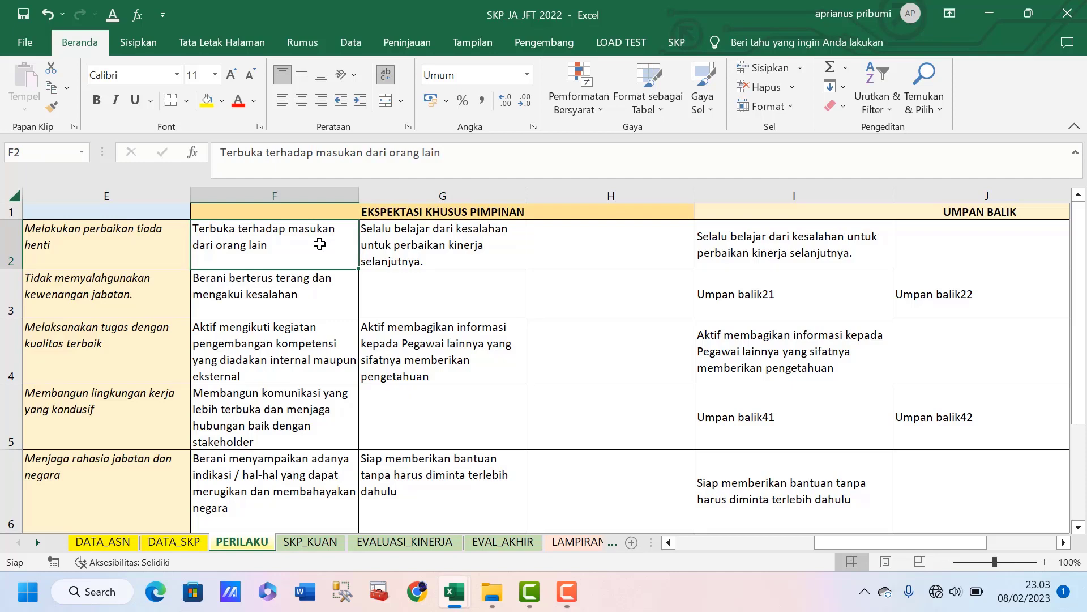
key("Right")
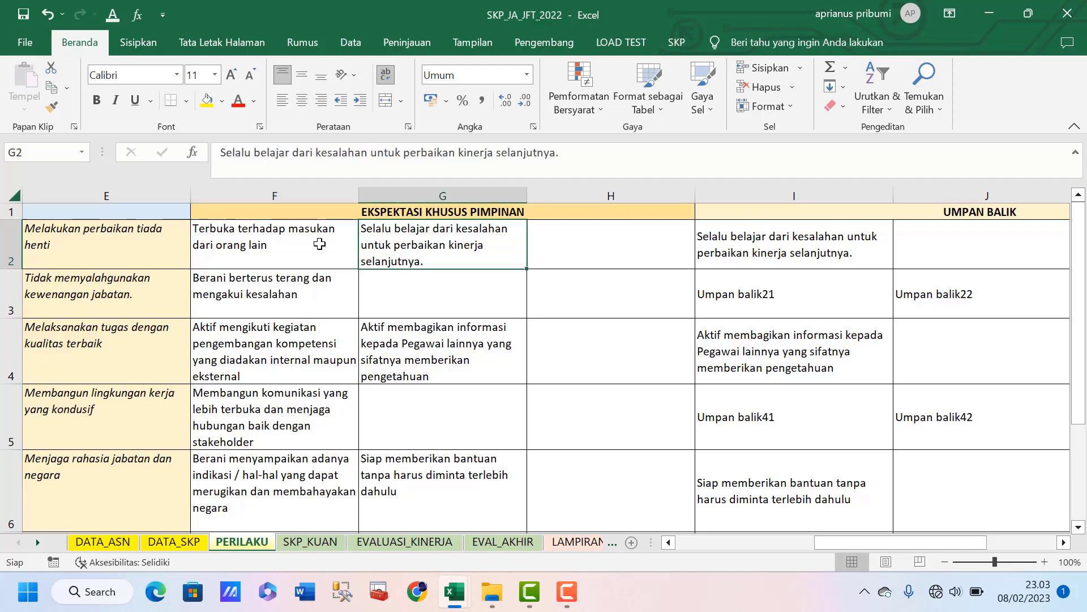
key("Right")
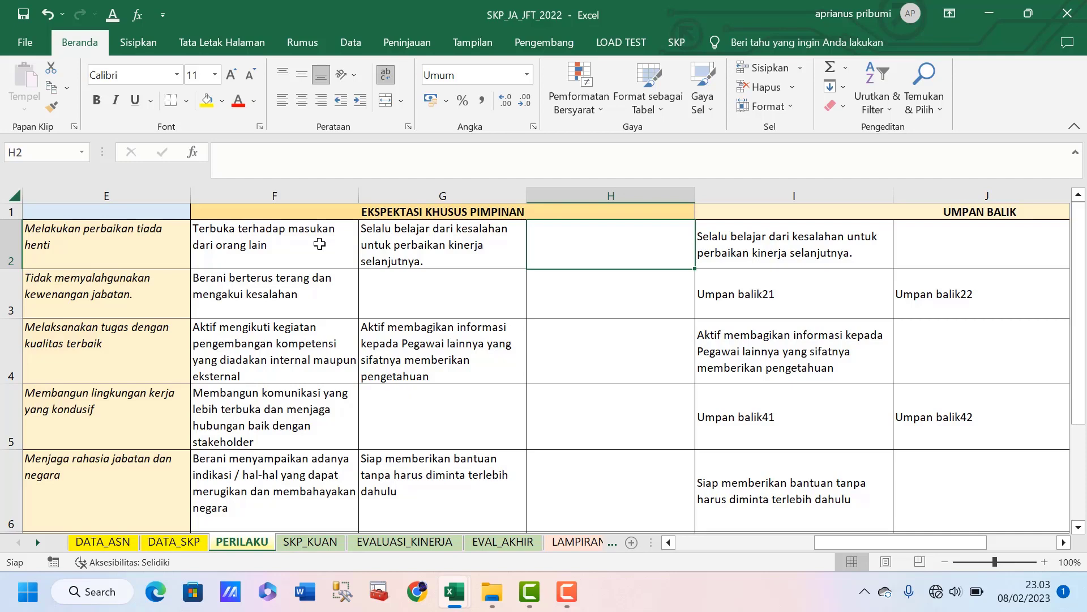
key("Left")
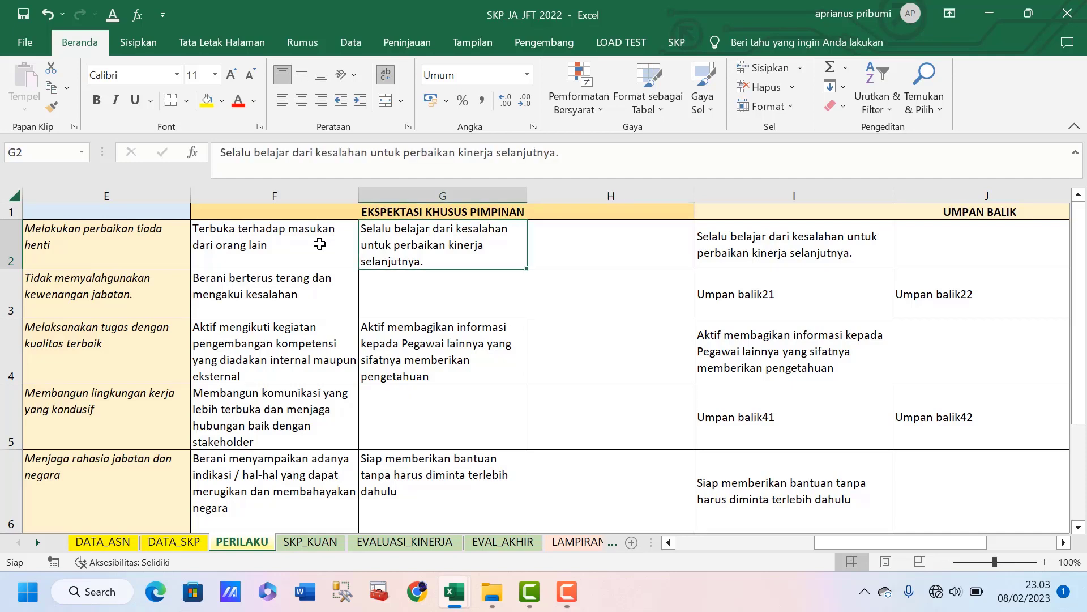
key("Right")
key("Right")
key("Right")
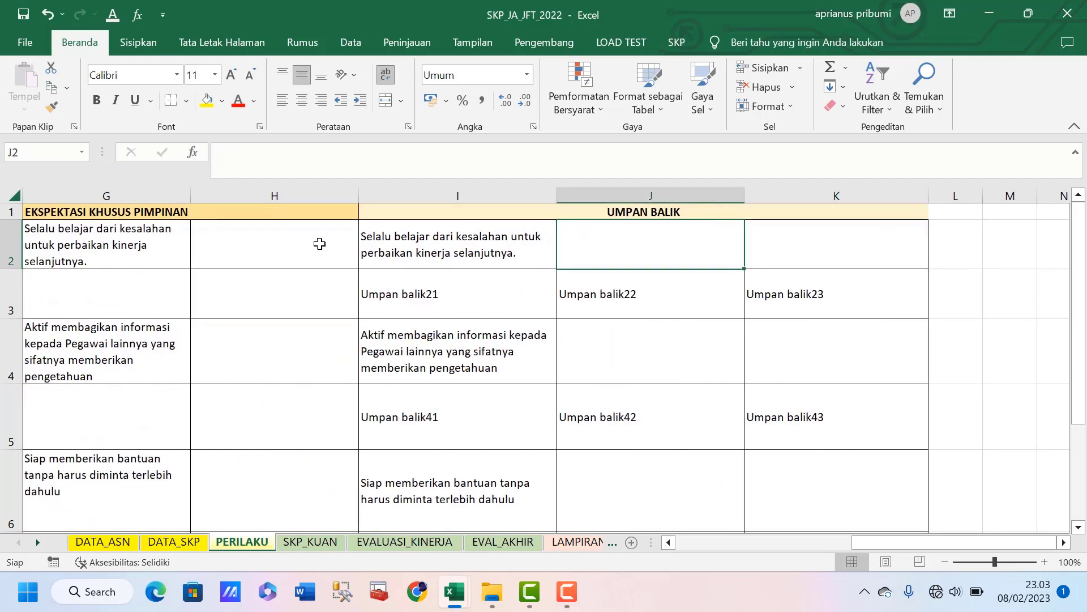
Examine the UMPAN BALIK entries in rows 2 to 4 and compare them with the Berorientasi Pelayanan expectations
key("Up")
key("Down")
key("Down")
key("Down")
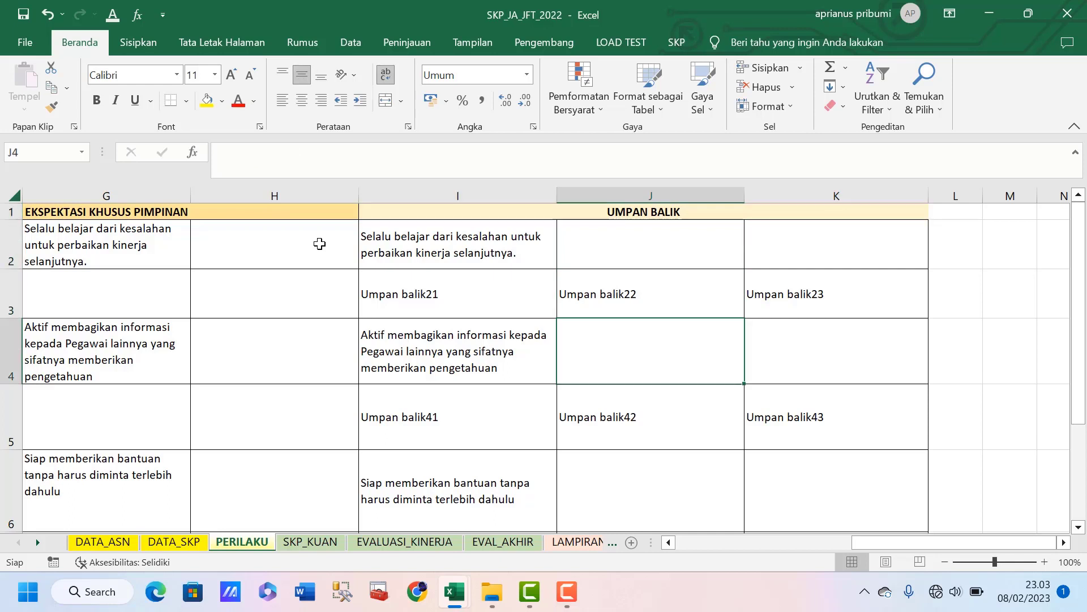
key("Up")
key("Up")
key("Up")
key("Down")
key("Down")
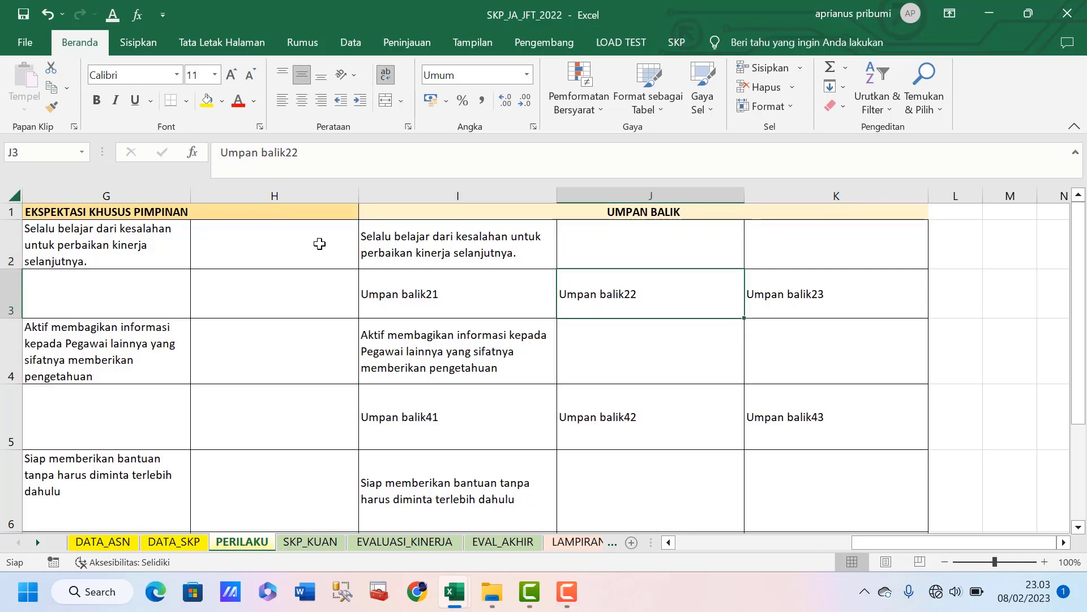
key("Left")
key("Left")
key("Right")
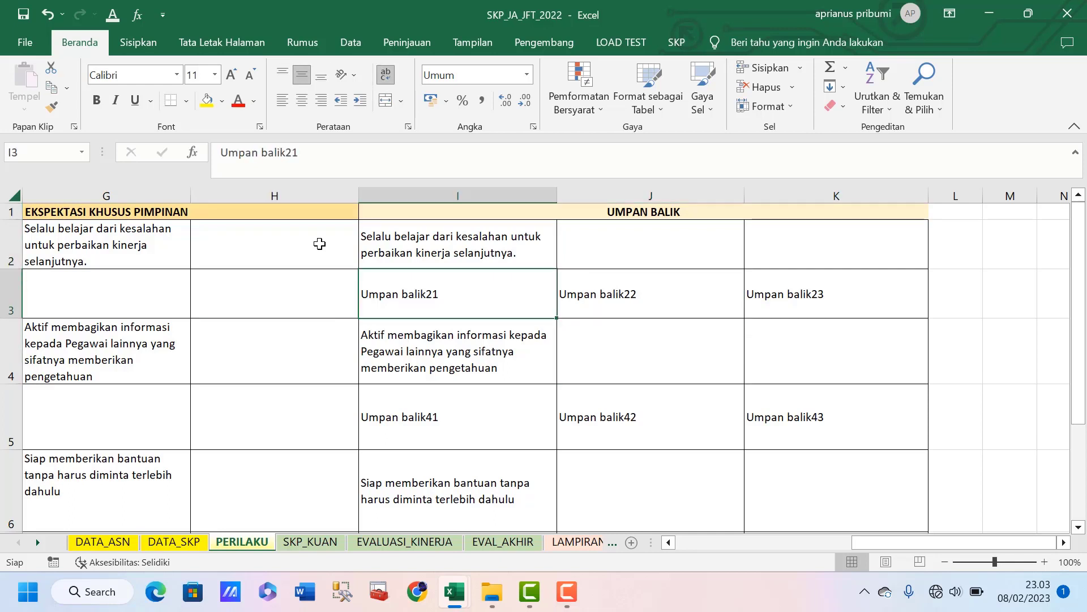
key("Up")
key("Left")
key("Left")
key("Left")
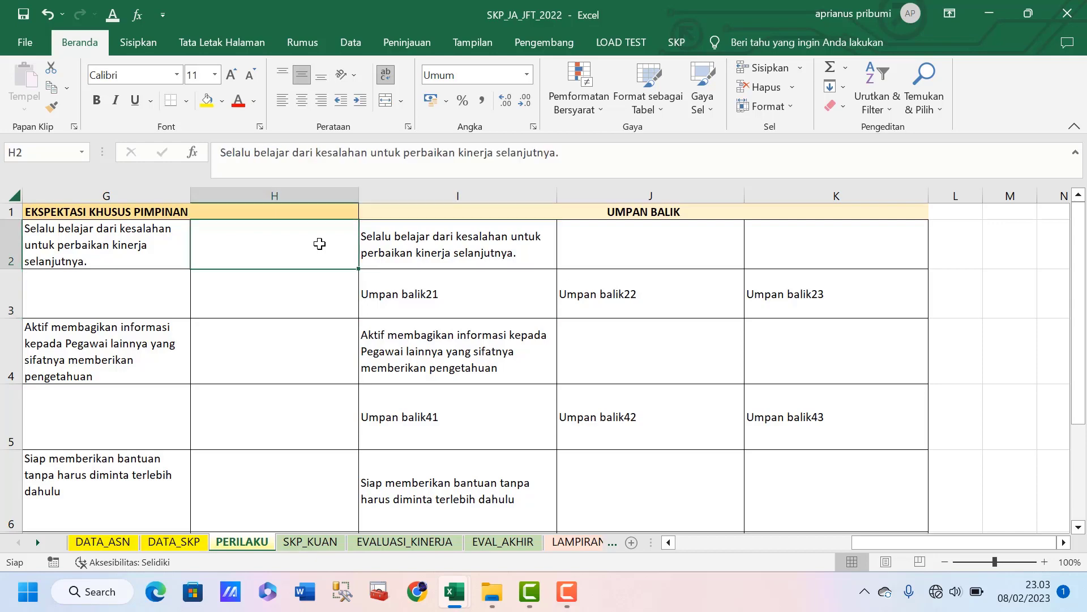
key("Right")
key("Right")
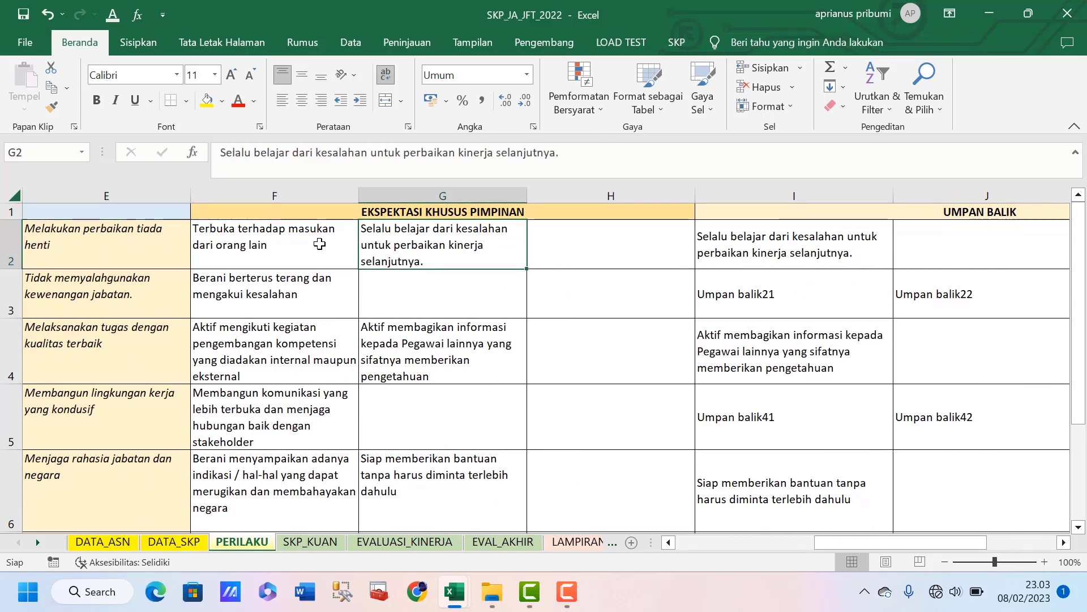
Review the whole UMPAN BALIK block I2:K8 for all behaviour aspects, starting from I2
key("Right")
key("Right")
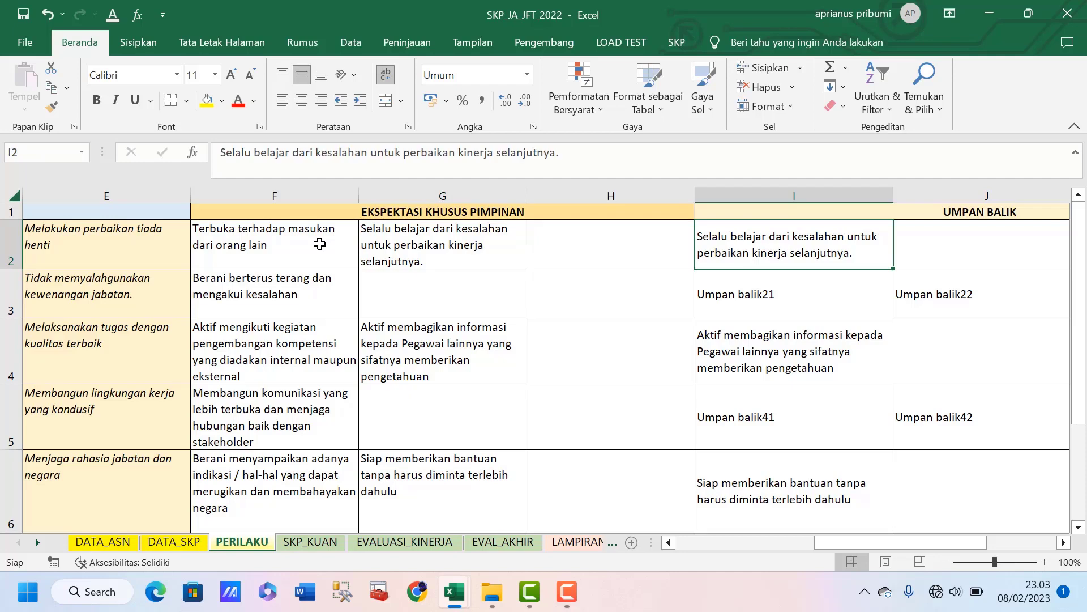
scroll(320, 244, "right", 2)
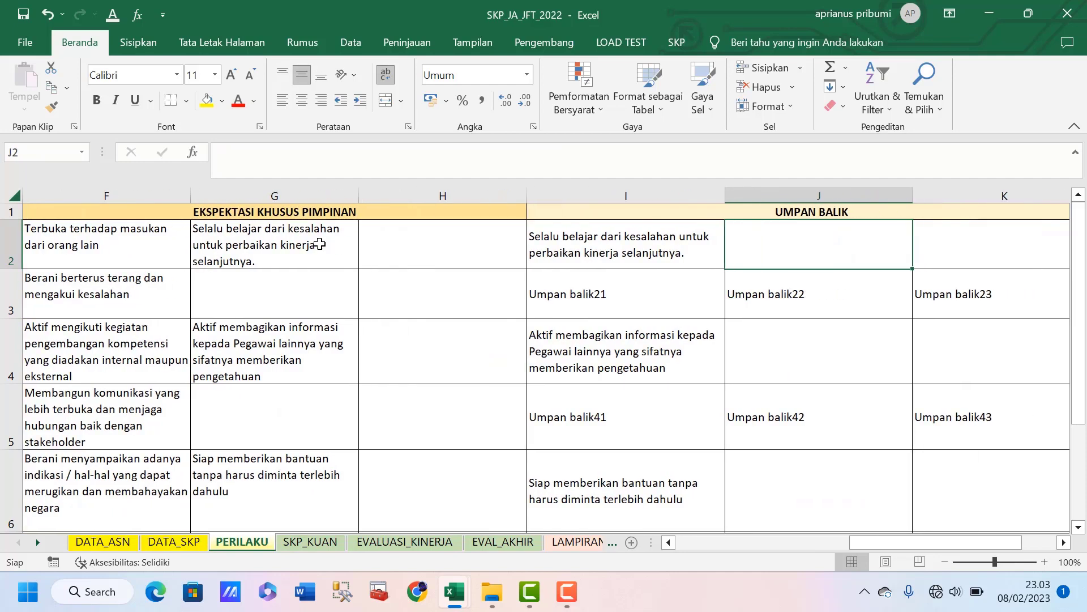
key("shift+Right")
key("shift+Right")
scroll(320, 244, "right", 1)
key("shift+Down")
key("shift+Down")
key("shift+Down")
key("shift+Down")
key("shift+Down")
key("shift+Down")
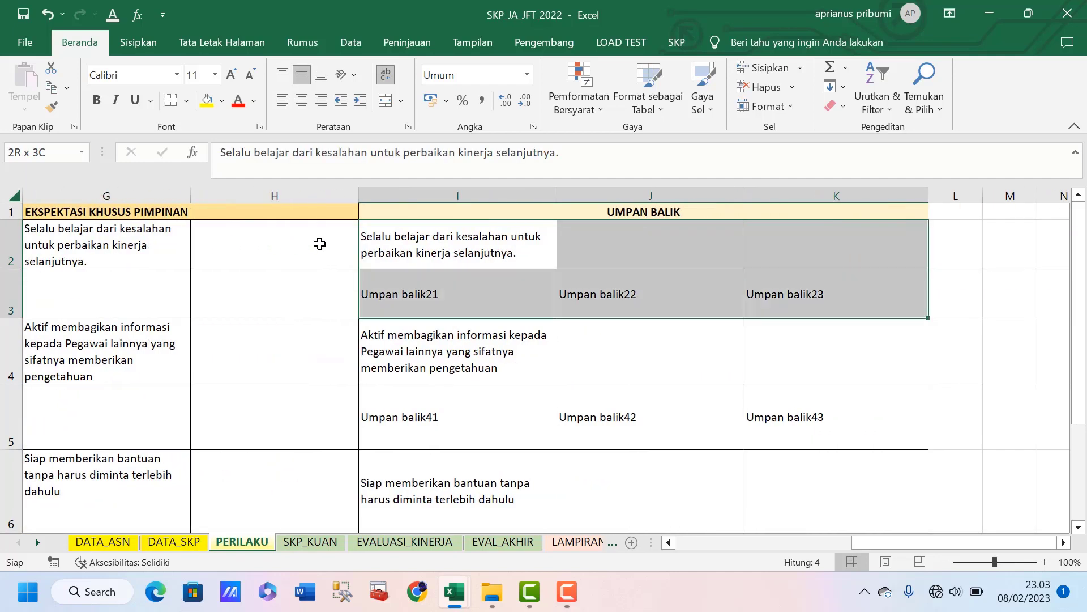
key("shift+Down")
key("shift+Up")
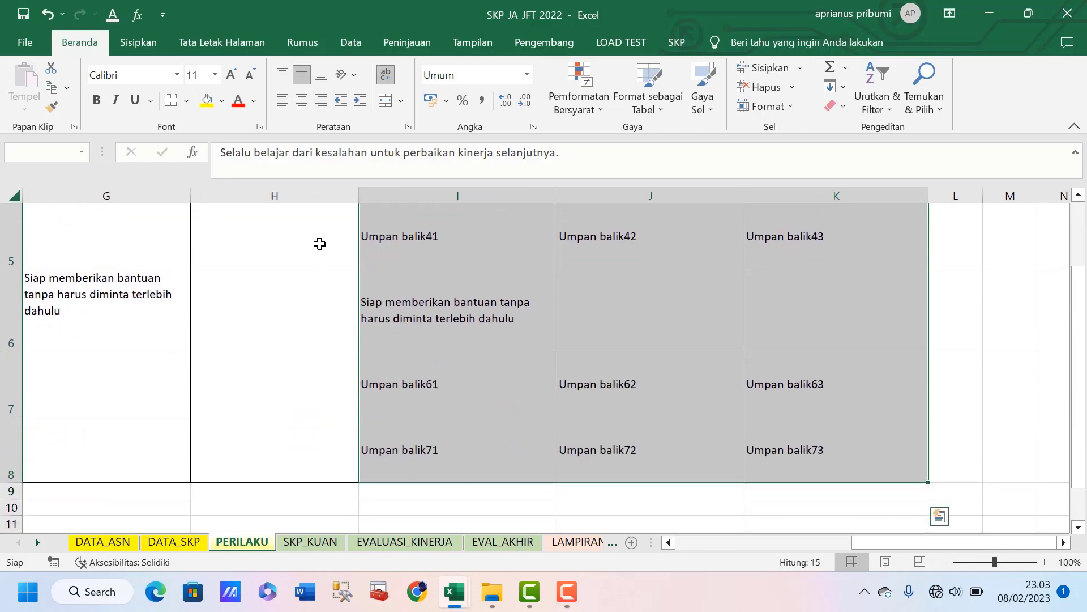
key("Up")
key("Down")
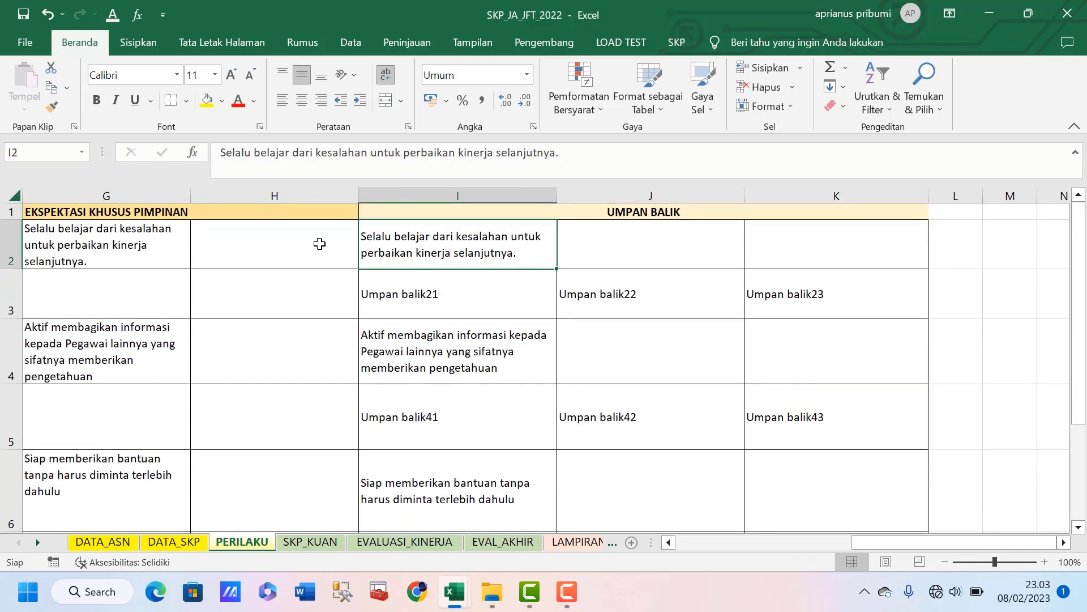
Examine the Akuntabel feedback entries across I3:K3
key("Down")
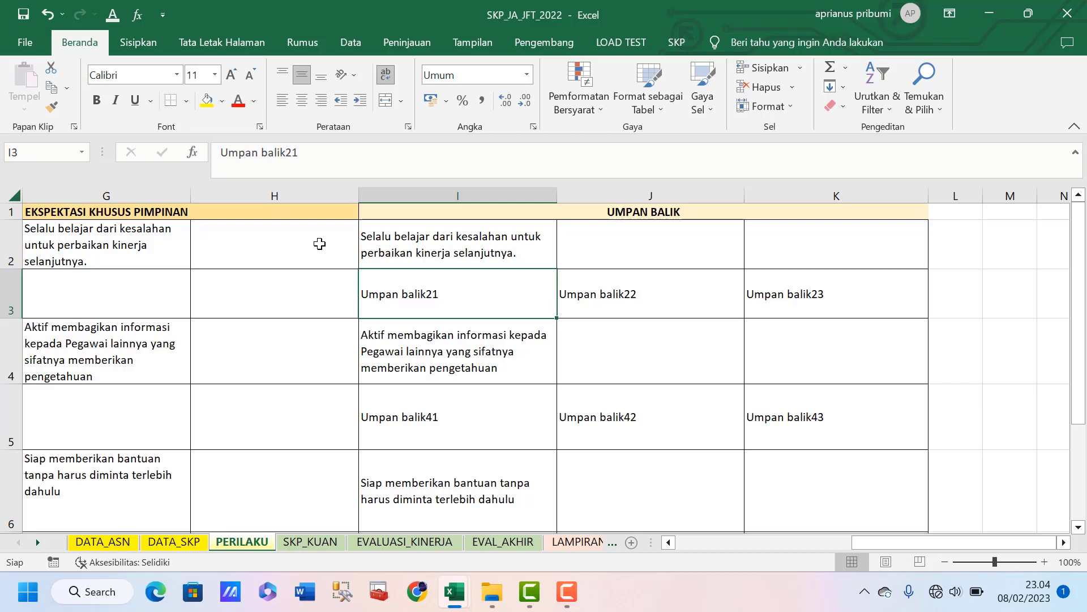
key("Right")
key("Right")
key("Left")
key("Left")
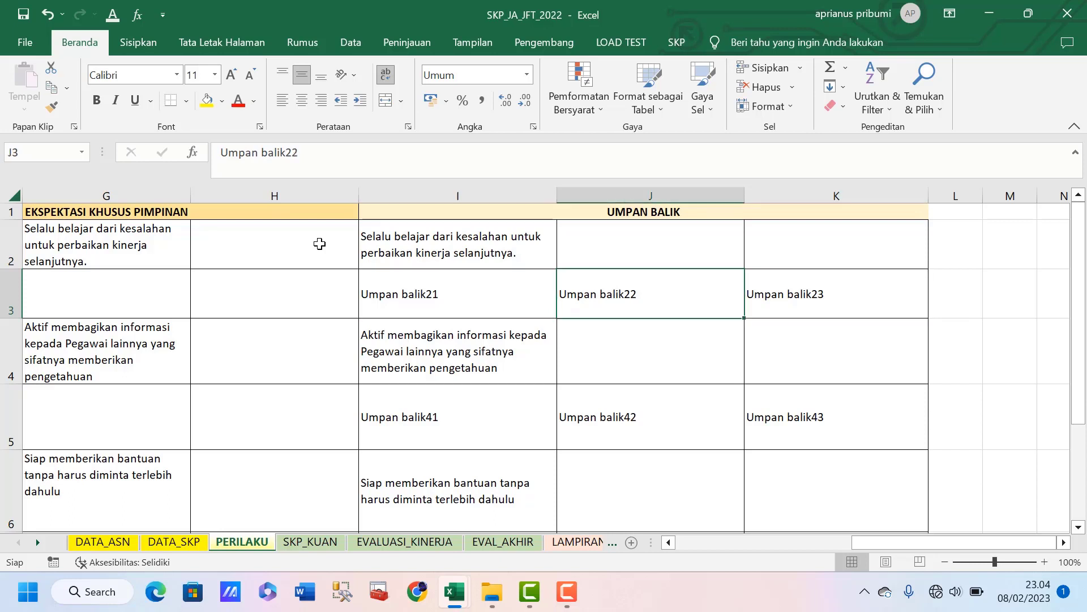
key("shift+Right")
key("shift+Right")
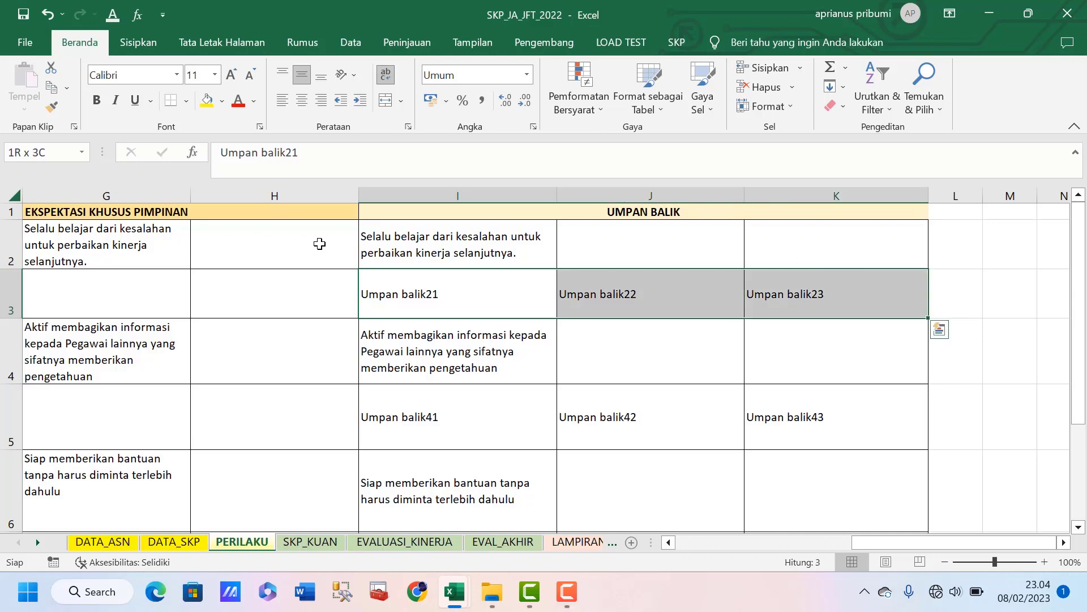
Look through the second UMPAN BALIK column, J, from the Akuntabel row to the end of the table and back
key("Right")
key("Down")
key("Down")
key("Down")
key("Down")
key("Down")
key("Down")
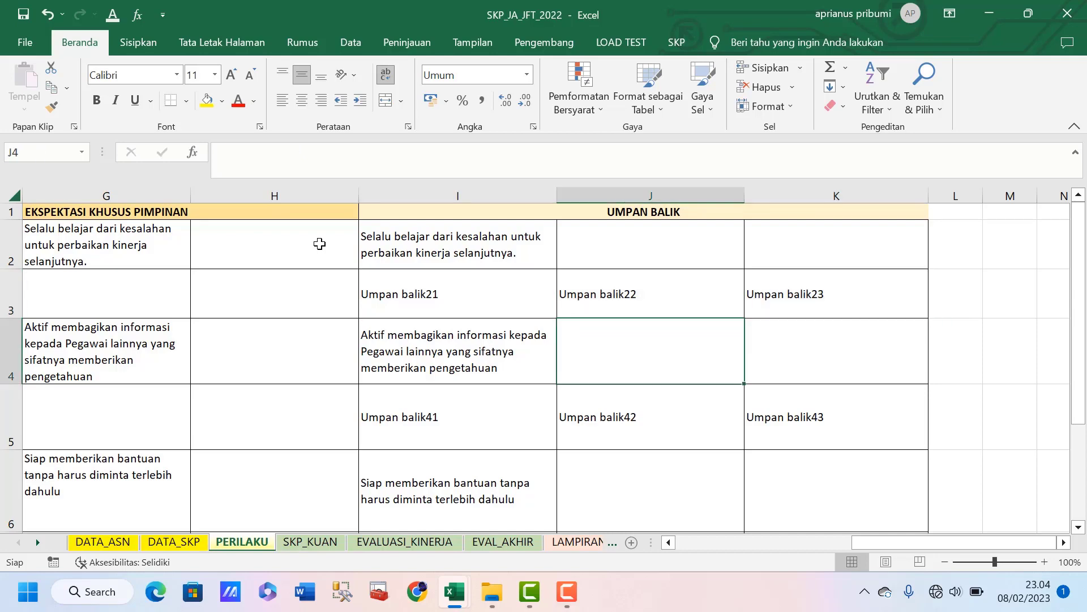
key("Down")
key("Up")
key("Up")
key("Up")
key("Up")
key("Up")
key("Up")
key("Up")
key("Up")
key("Up")
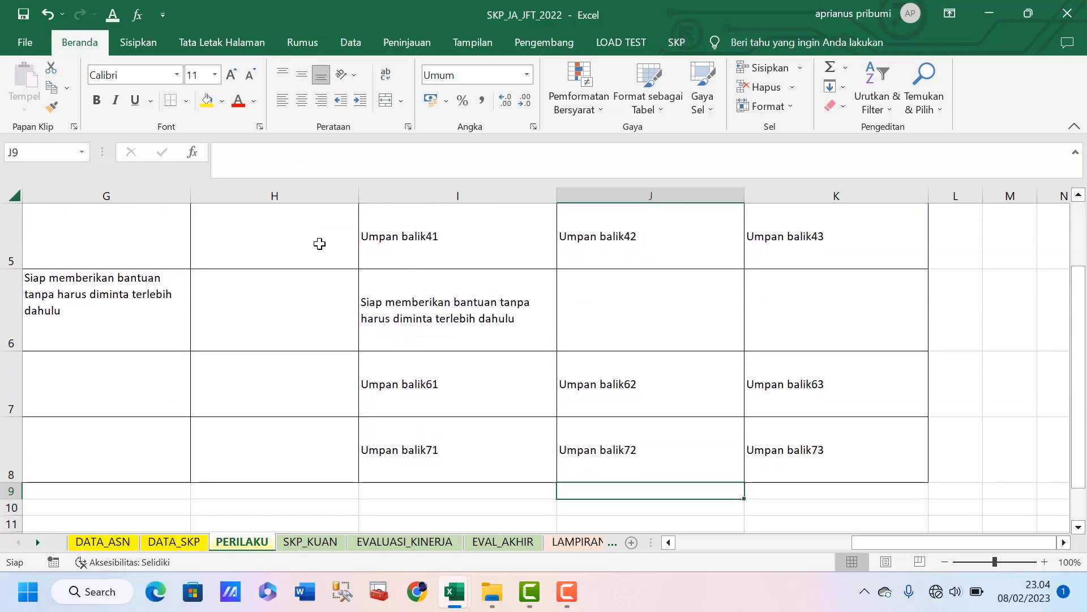
key("Down")
key("Down")
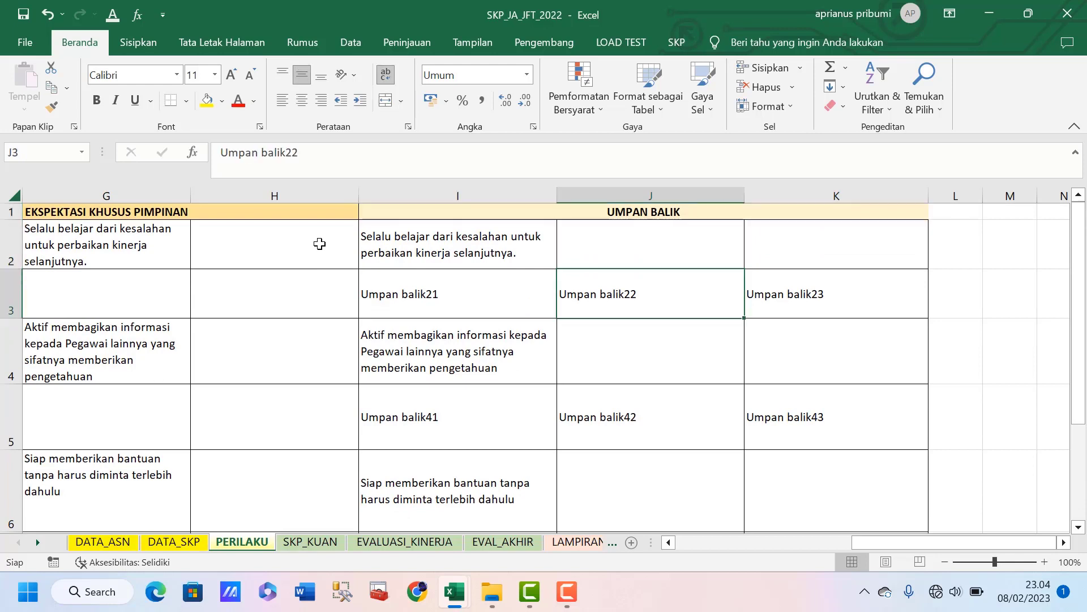
Compare the first-column UMPAN BALIK entries in I2 to I5 with the neighbouring feedback cells
key("Left")
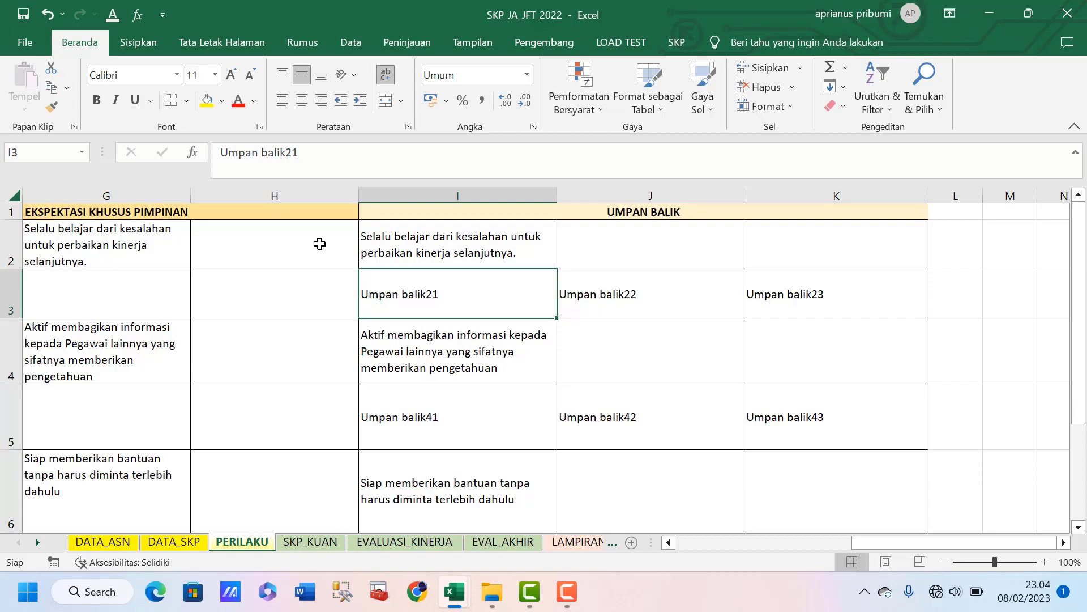
key("Right")
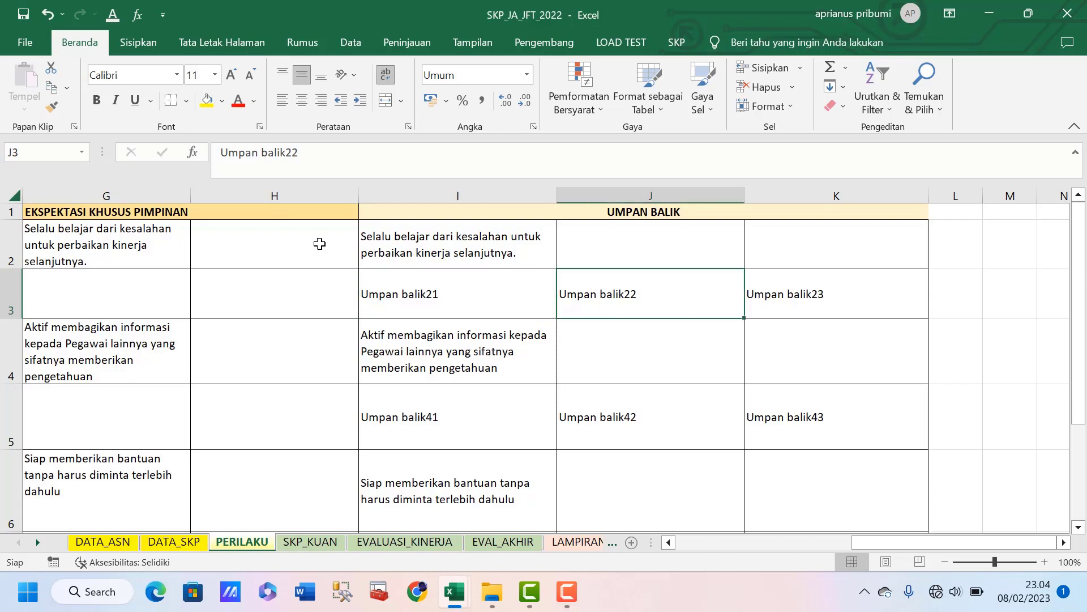
key("Left")
key("Down")
key("Down")
key("Down")
key("Up")
key("Up")
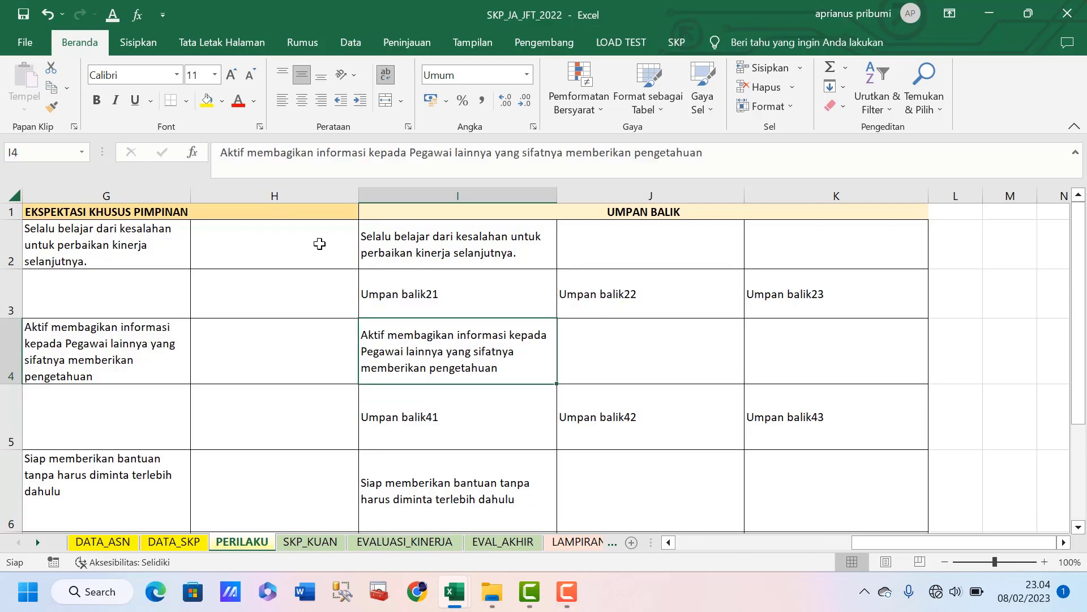
key("Up")
key("Up")
key("Up")
Trace row 2 across the UMPAN BALIK cells and back to the leader's expectation in F2
key("Down")
key("Right")
key("Right")
key("Right")
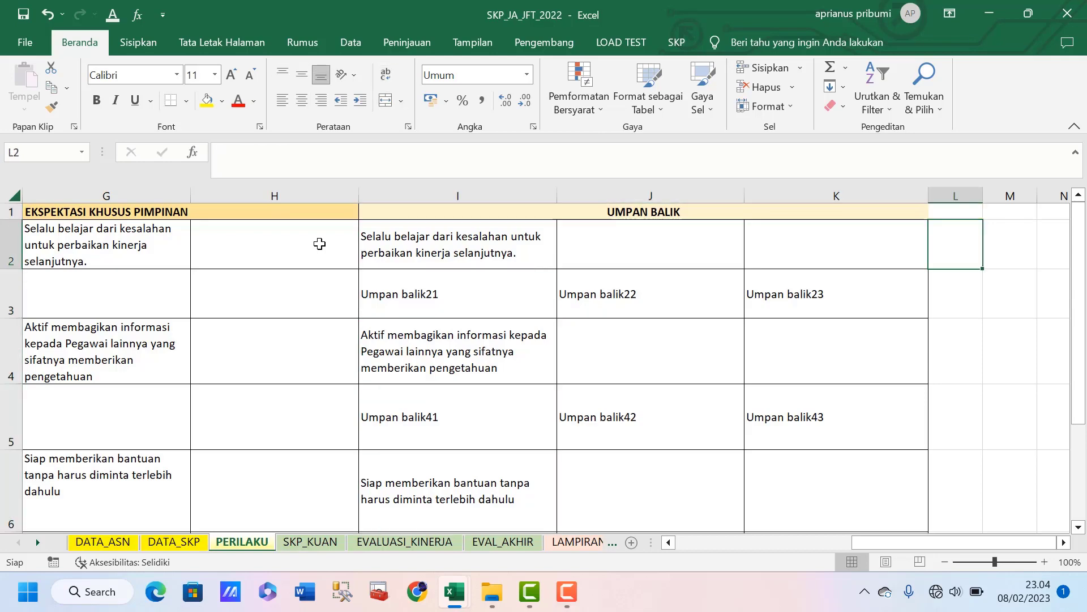
key("Left")
key("Left")
key("Left")
key("Left")
key("Left")
key("Left")
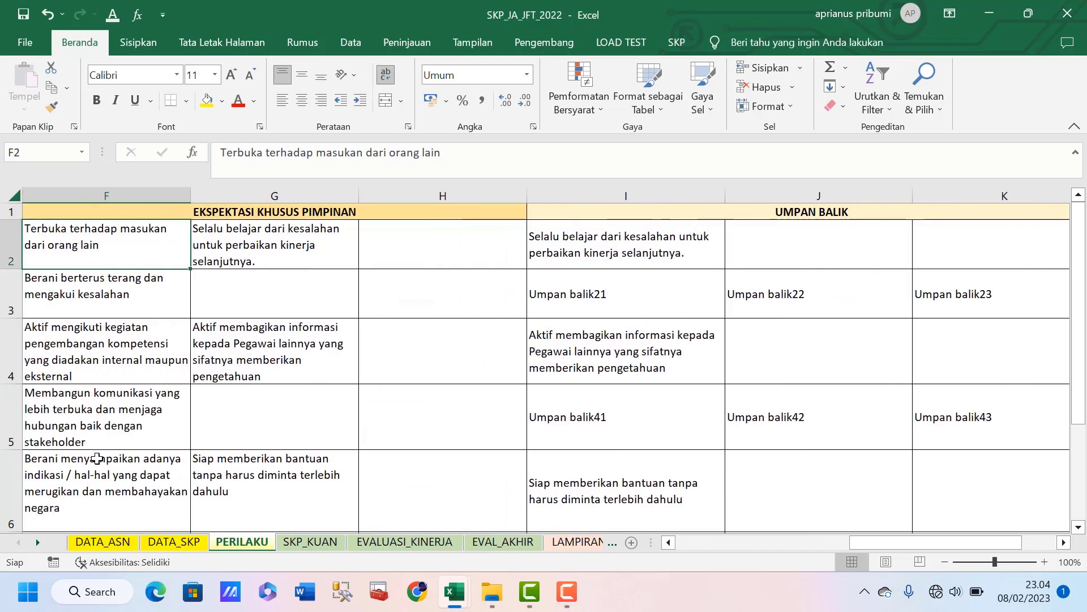
Glance at the DATA_ASN and DATA_SKP input sheets, ending back on the PERILAKU sheet
left_click(110, 539)
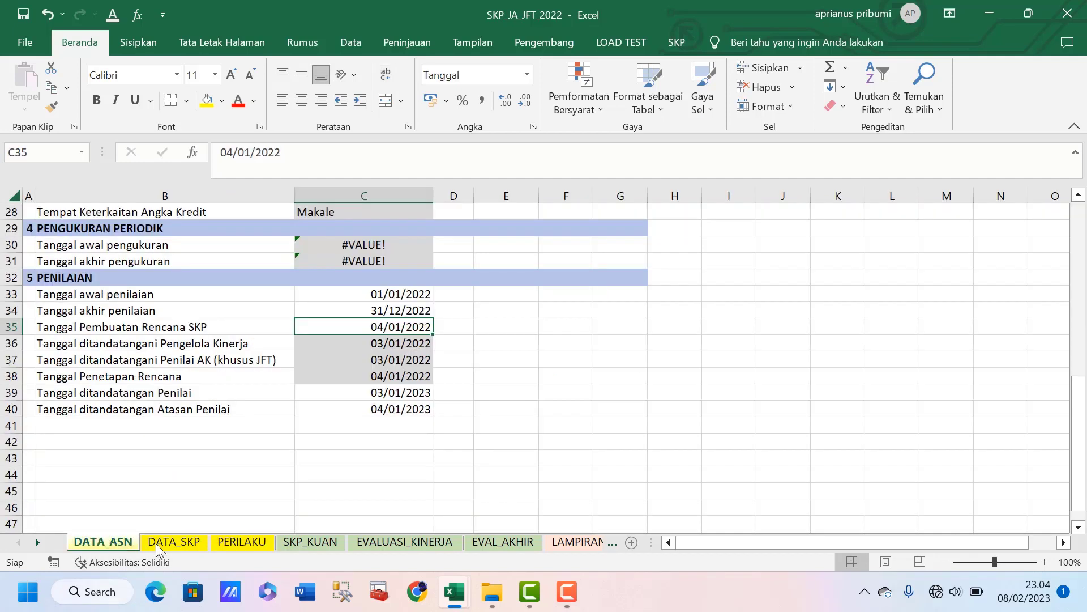
left_click(170, 542)
left_click(251, 542)
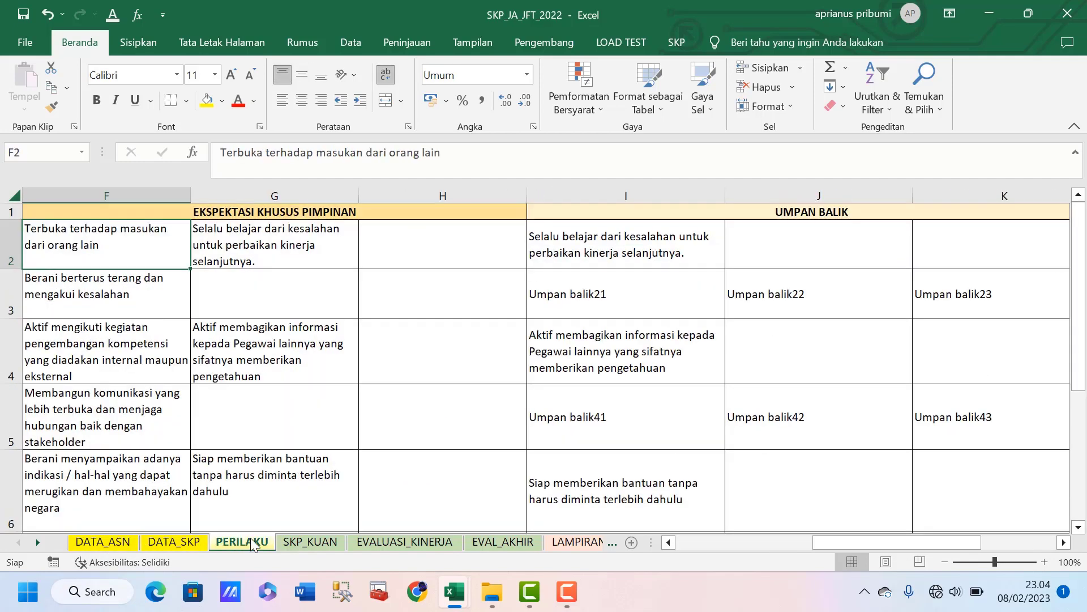
Examine the Akuntabel row from the leader's expectation in F3 back through its core values to A3
left_click(231, 413)
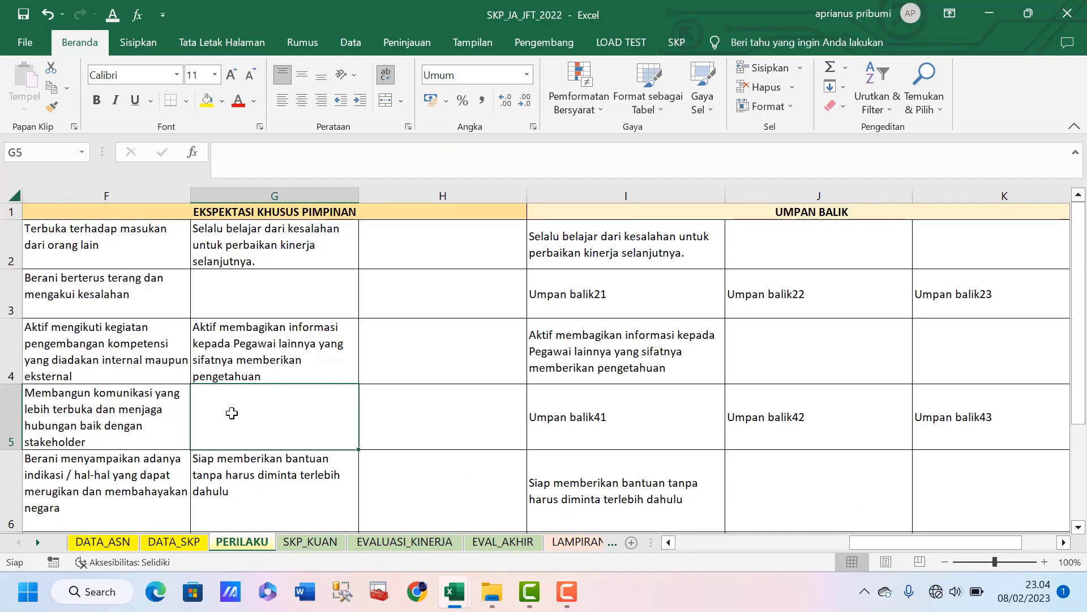
key("Up")
key("Up")
key("Up")
key("Left")
key("Down")
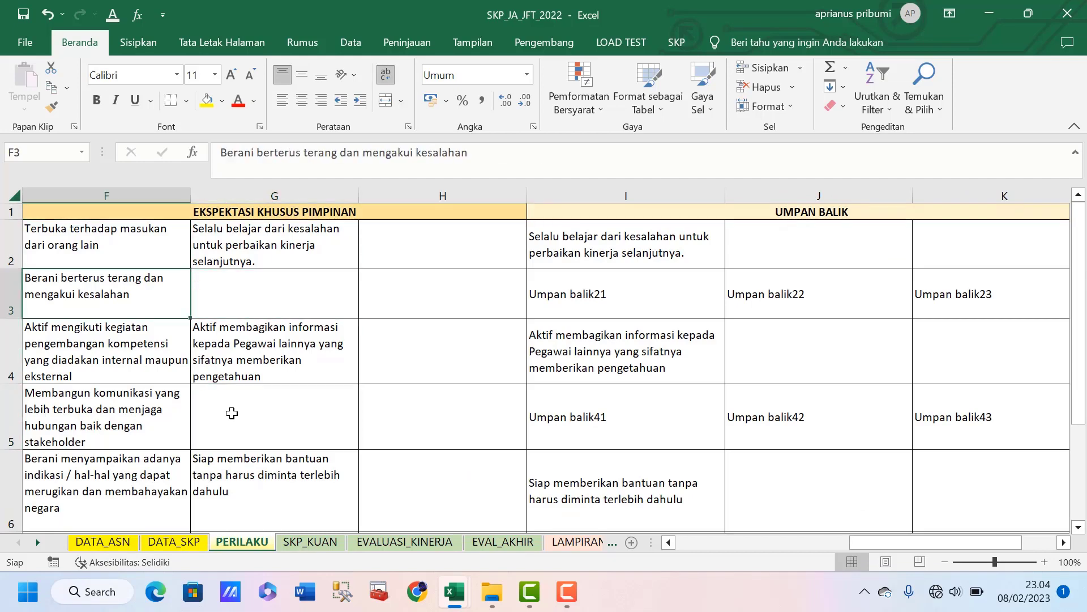
key("Left")
key("Left")
key("Right")
key("Right")
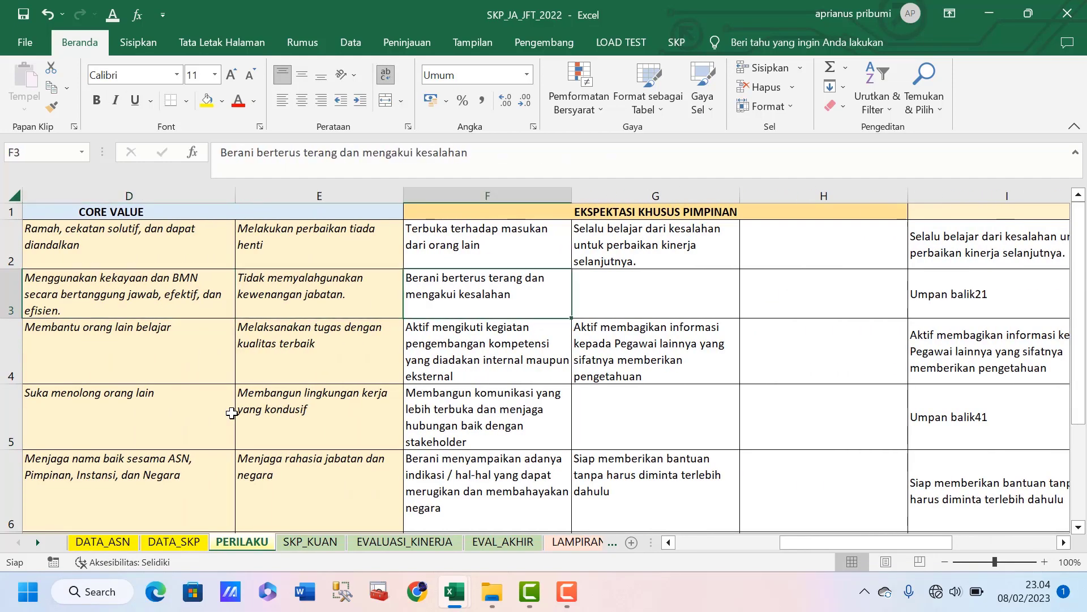
key("Left")
key("Left")
key("Left")
key("Left")
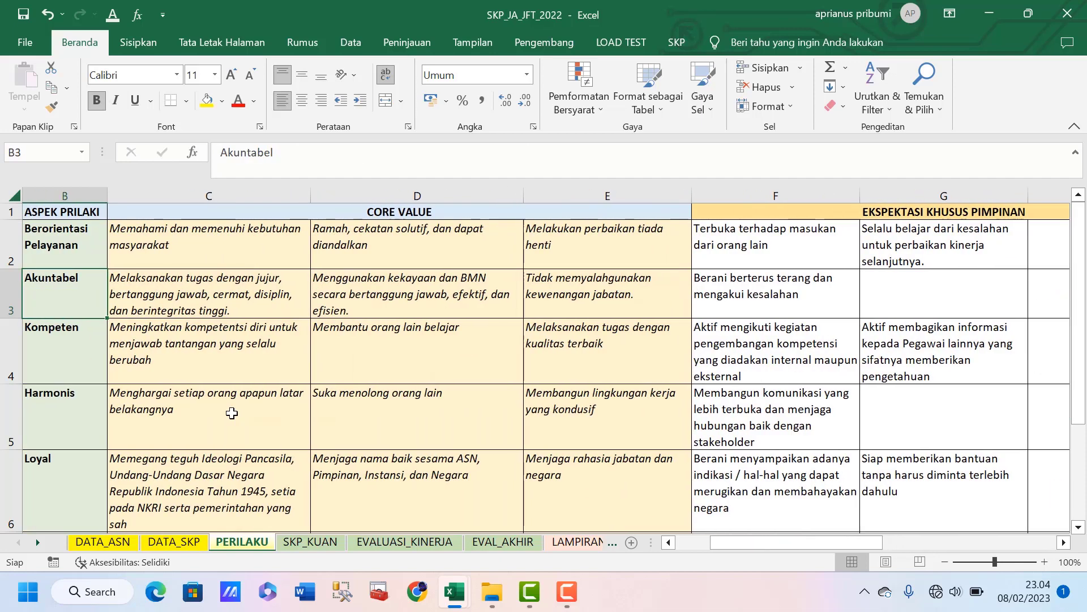
key("Left")
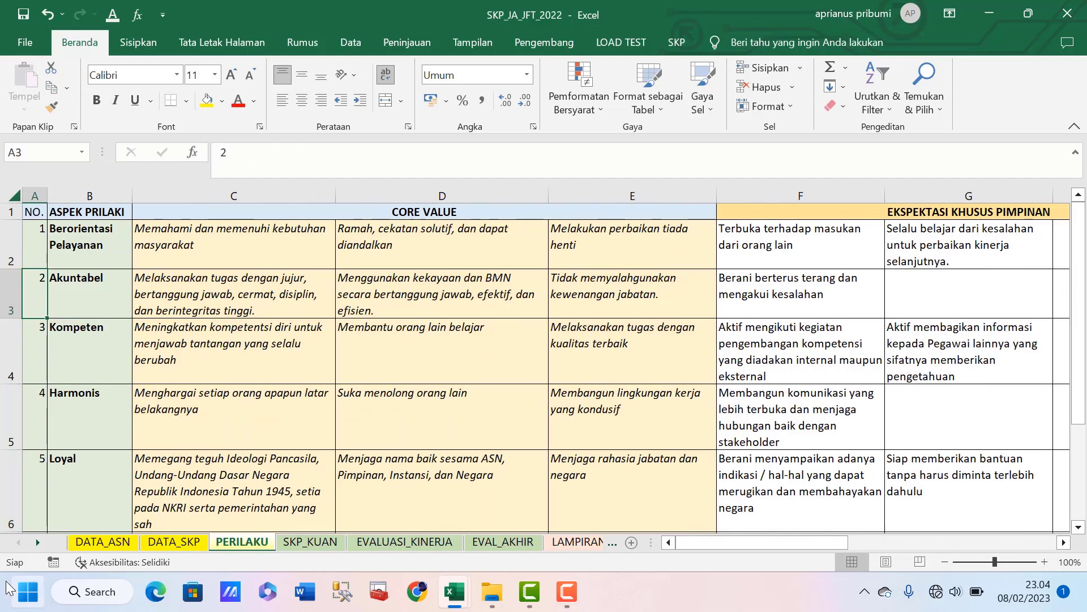
Revisit the three input sheets in order: DATA_ASN, DATA_SKP and PERILAKU
left_click(112, 541)
left_click(163, 541)
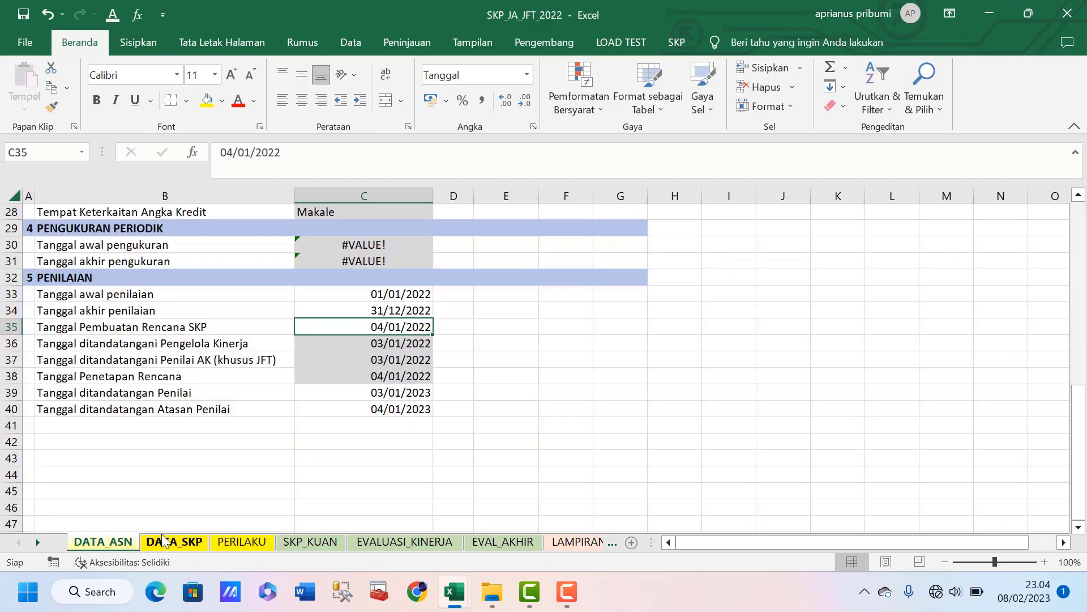
left_click(251, 541)
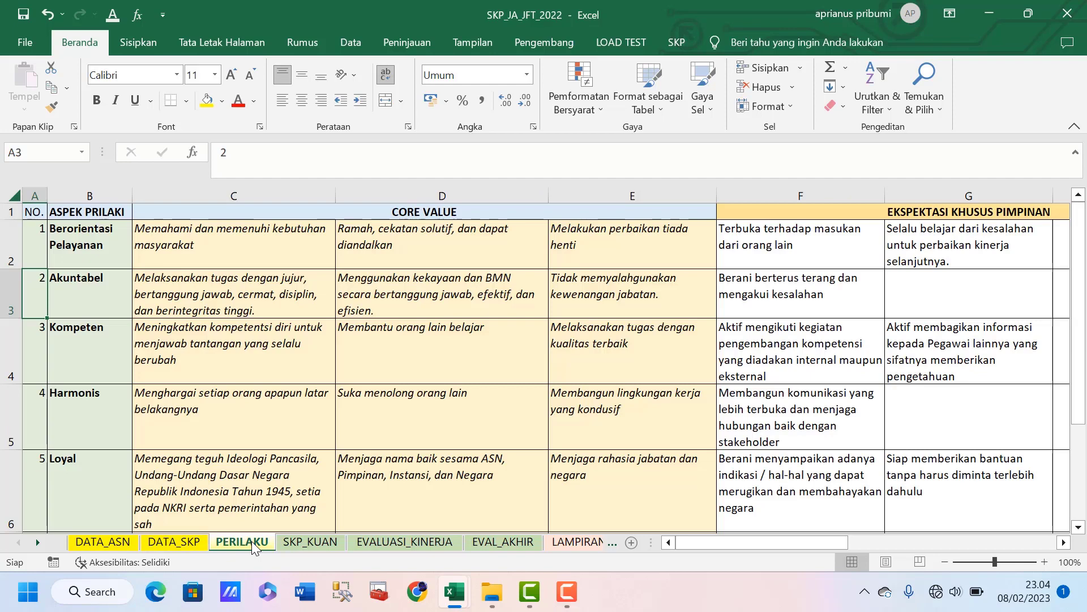
Examine the Harmonis row from its core values to H5, ending on the leader's expectation in F5
left_click(292, 414)
key("Right")
key("Right")
key("Right")
key("Right")
key("Right")
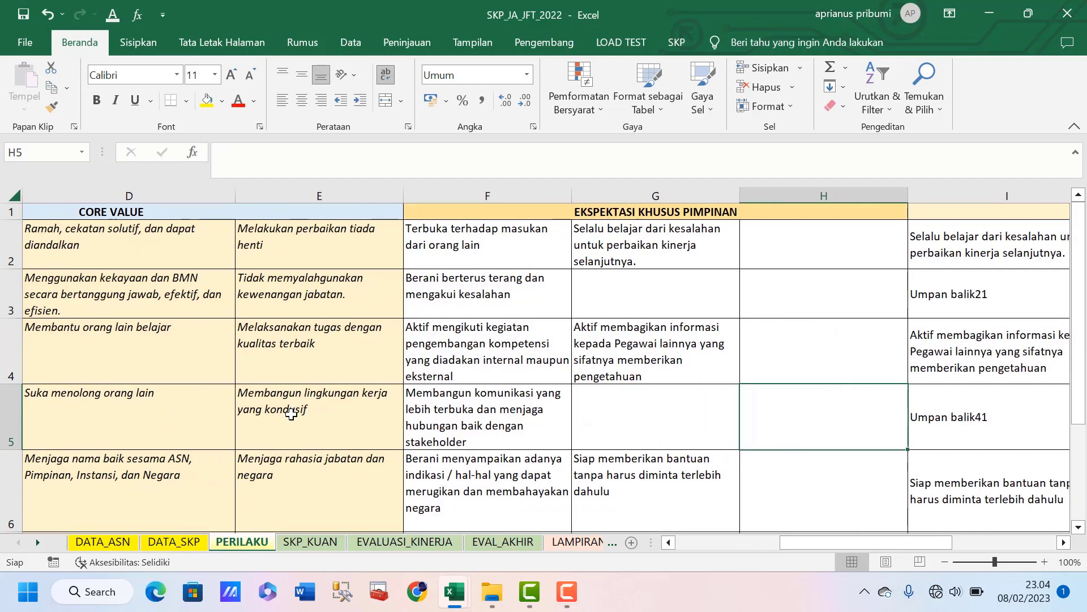
key("Left")
key("Left")
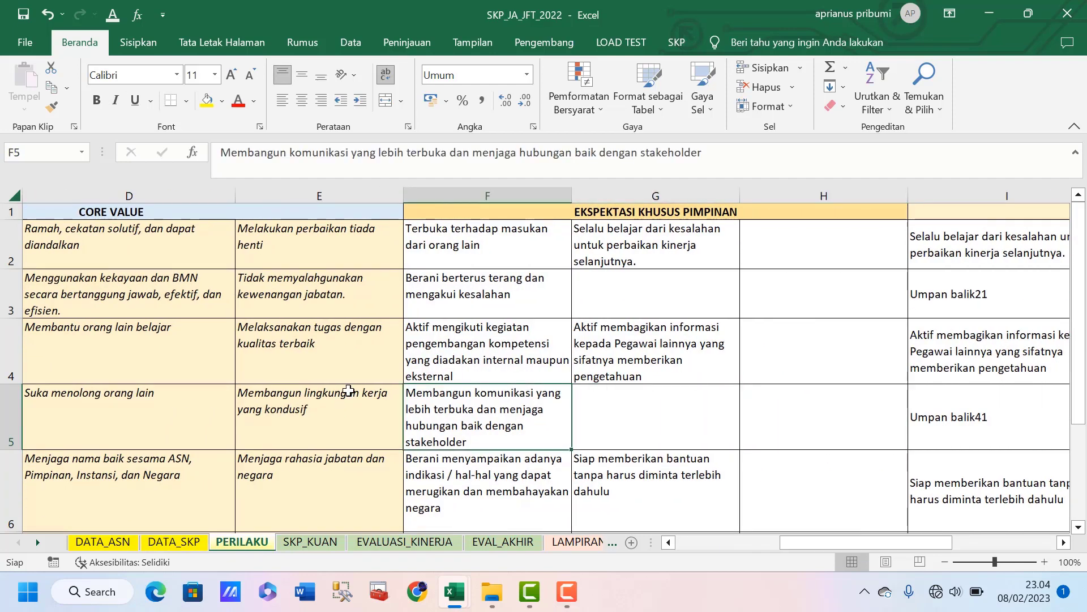
Look over the SKP_KUAN, EVALUASI_KINERJA and EVAL_AKHIR sheets, twice in sequence
left_click(310, 541)
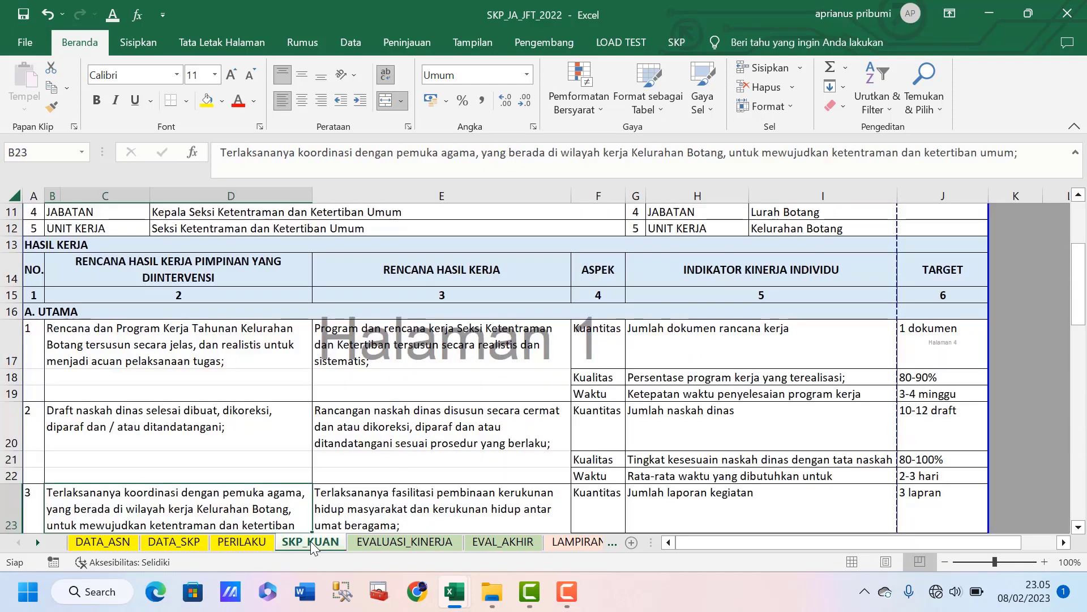
left_click(379, 540)
left_click(481, 541)
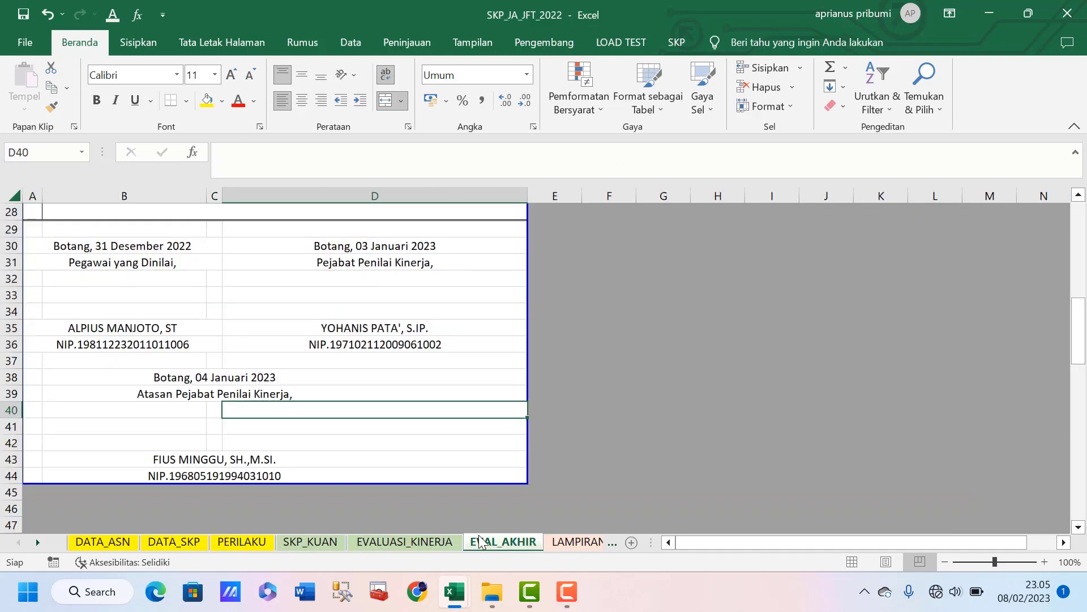
left_click(317, 547)
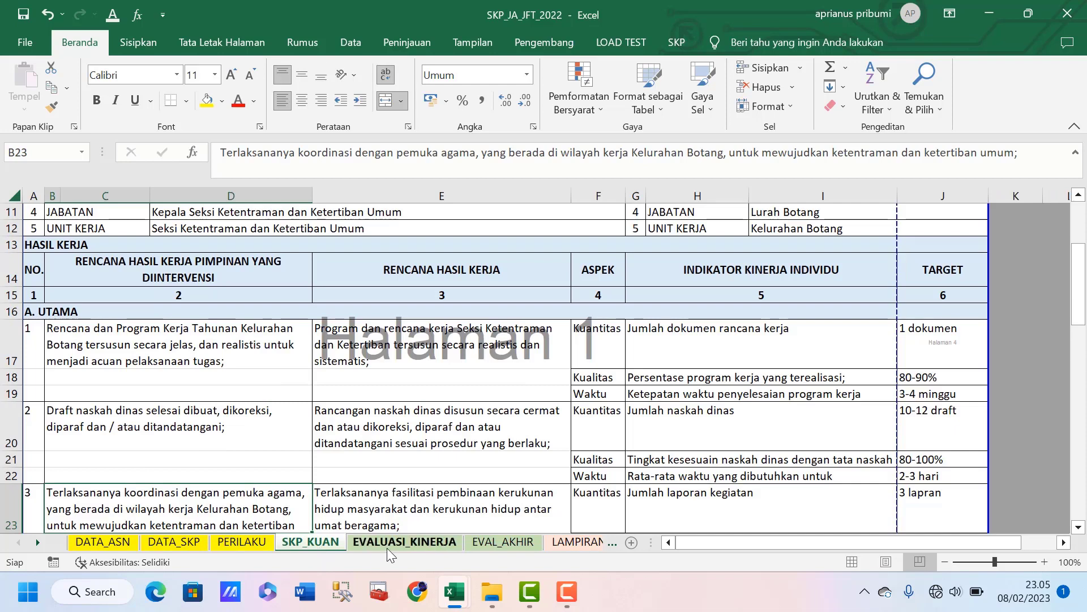
left_click(387, 549)
left_click(491, 541)
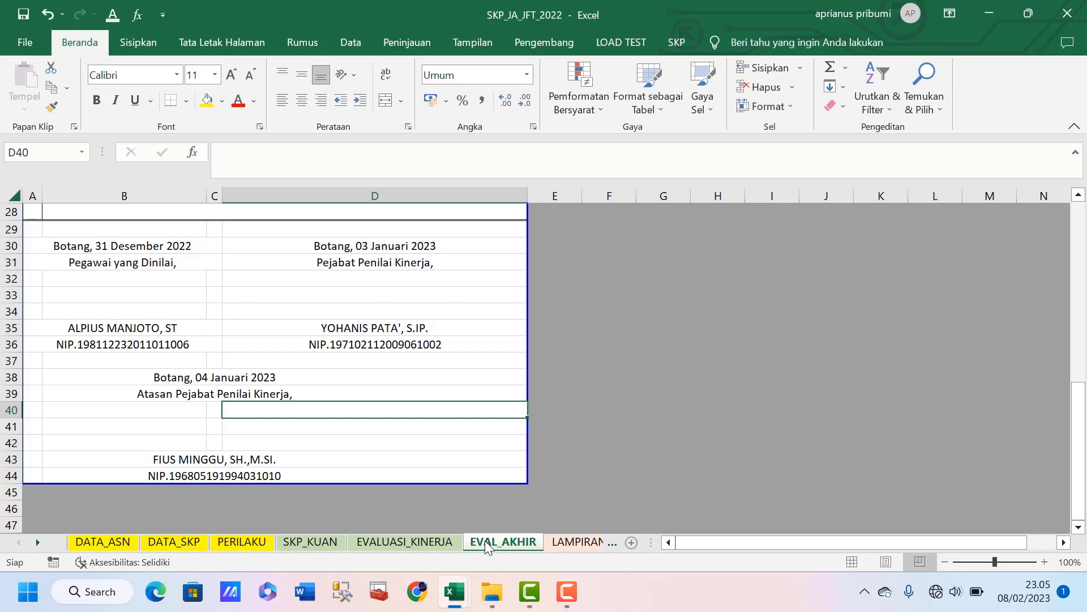
Walk through all main sheets in order, from DATA_ASN, DATA_SKP and PERILAKU to SKP_KUAN, EVALUASI_KINERJA and EVAL_AKHIR
left_click(88, 545)
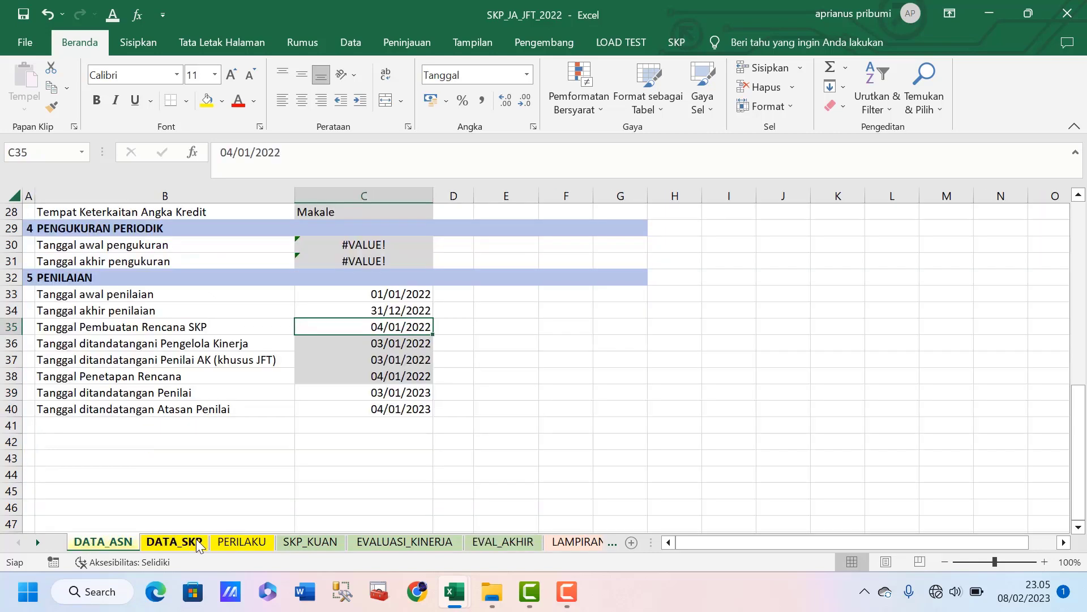
left_click(178, 541)
left_click(220, 542)
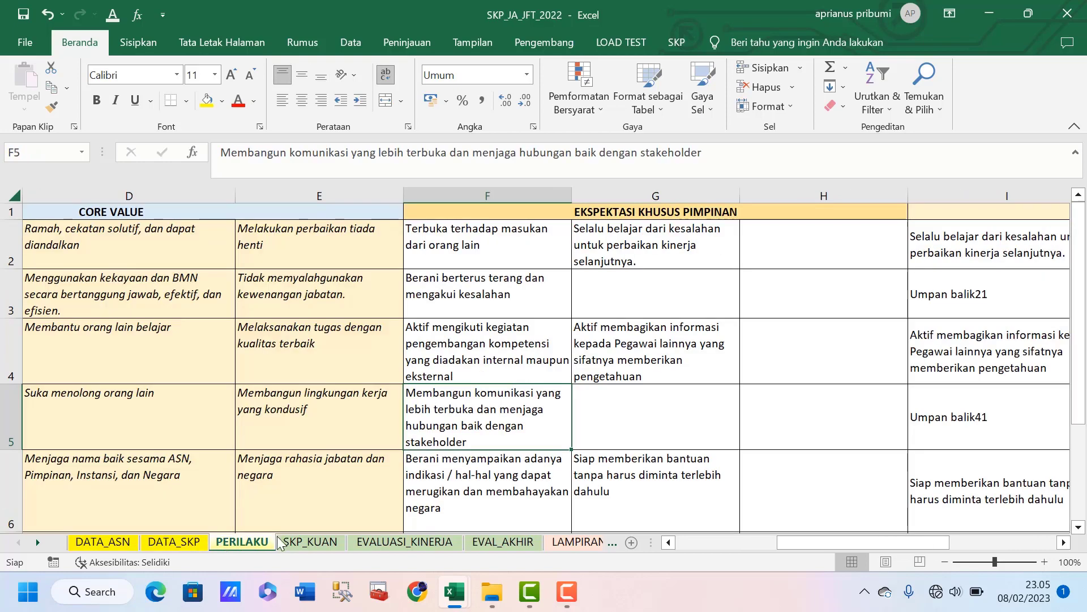
left_click(290, 542)
left_click(377, 543)
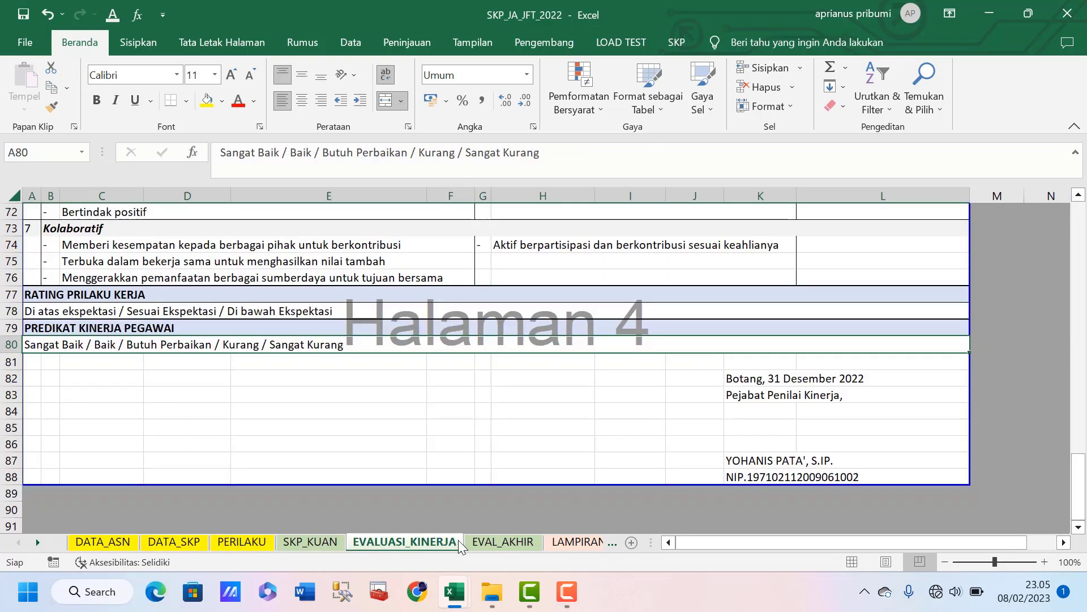
left_click(471, 542)
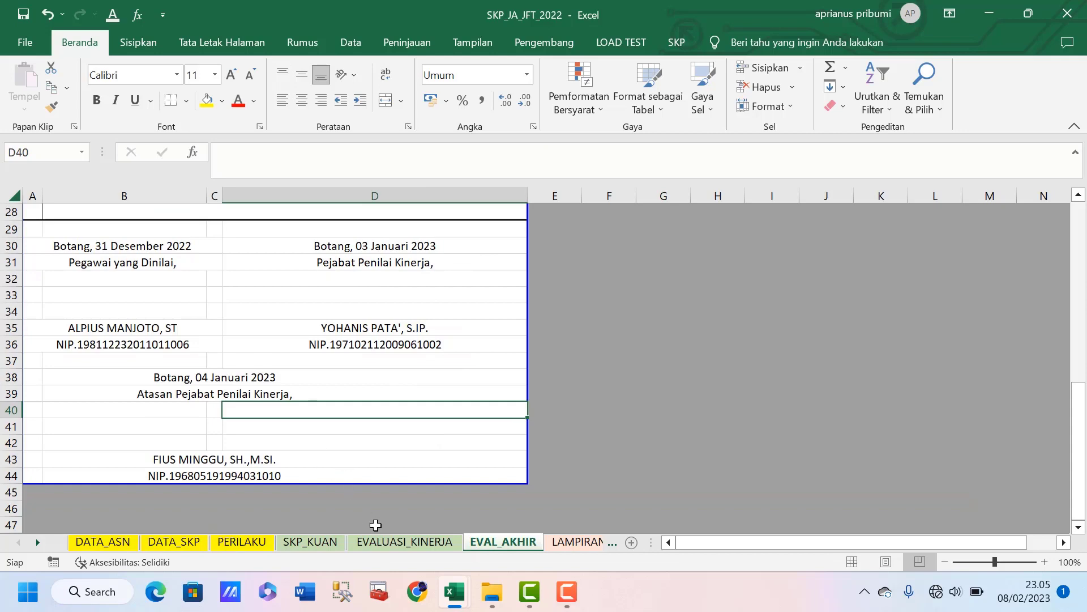
Review the EVAL_AKHIR sheet from the signature blocks up to the document heading and assessment period
key("Up")
key("Up")
key("Up")
key("Up")
key("Up")
key("Up")
key("Up")
key("Up")
key("Up")
key("Up")
key("Up")
key("Up")
key("Up")
key("Up")
key("Up")
key("Up")
key("Up")
key("Up")
key("Up")
key("Up")
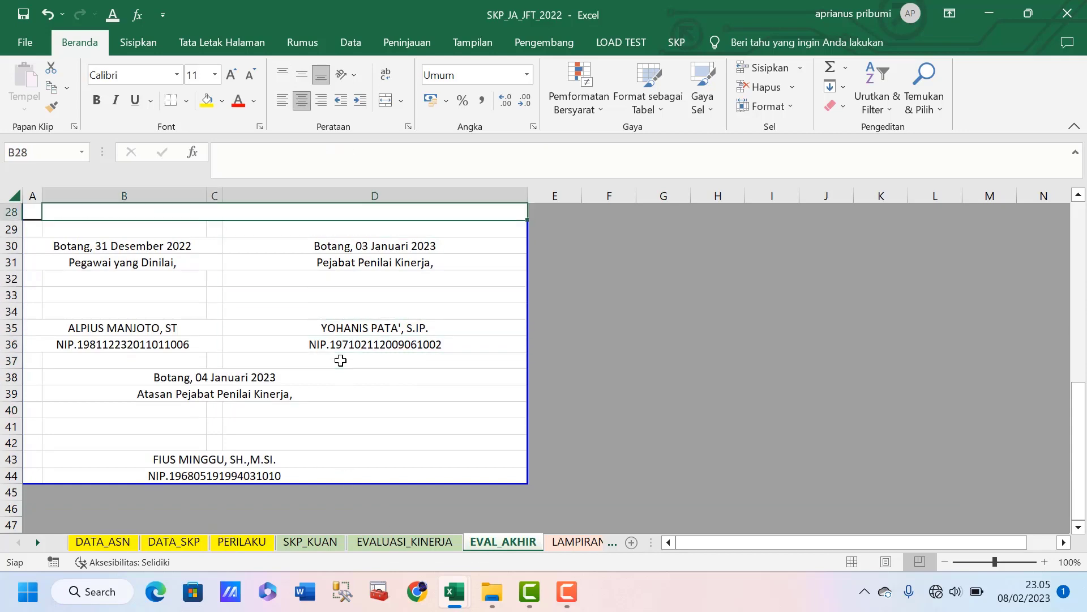
key("ctrl+Home")
key("Down")
key("Down")
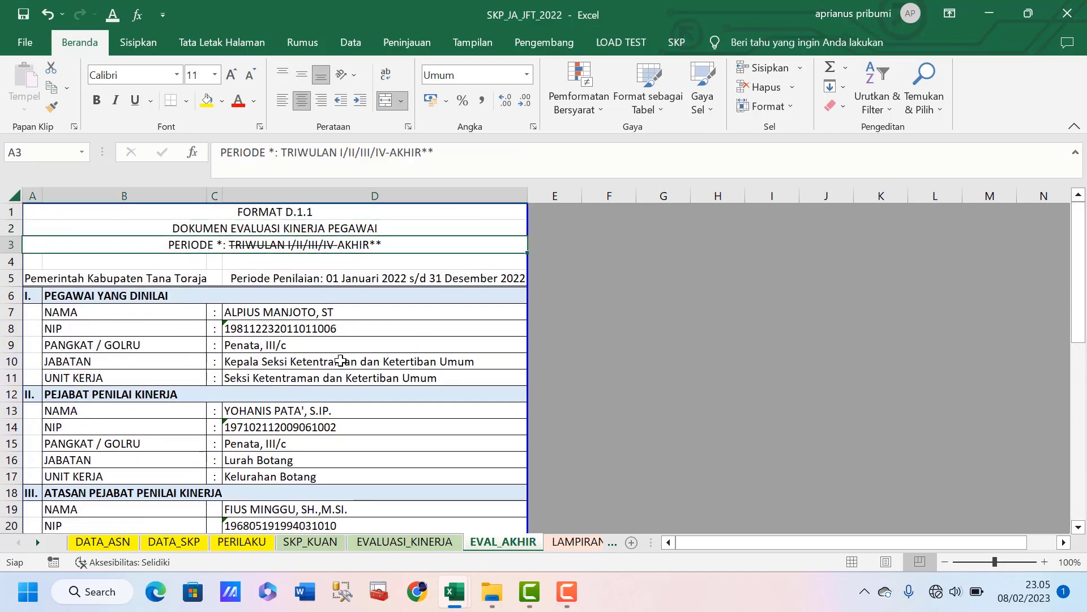
Review the EVALUASI_KINERJA sheet upward from the employee performance predicate through work behaviour and results to its heading
left_click(379, 542)
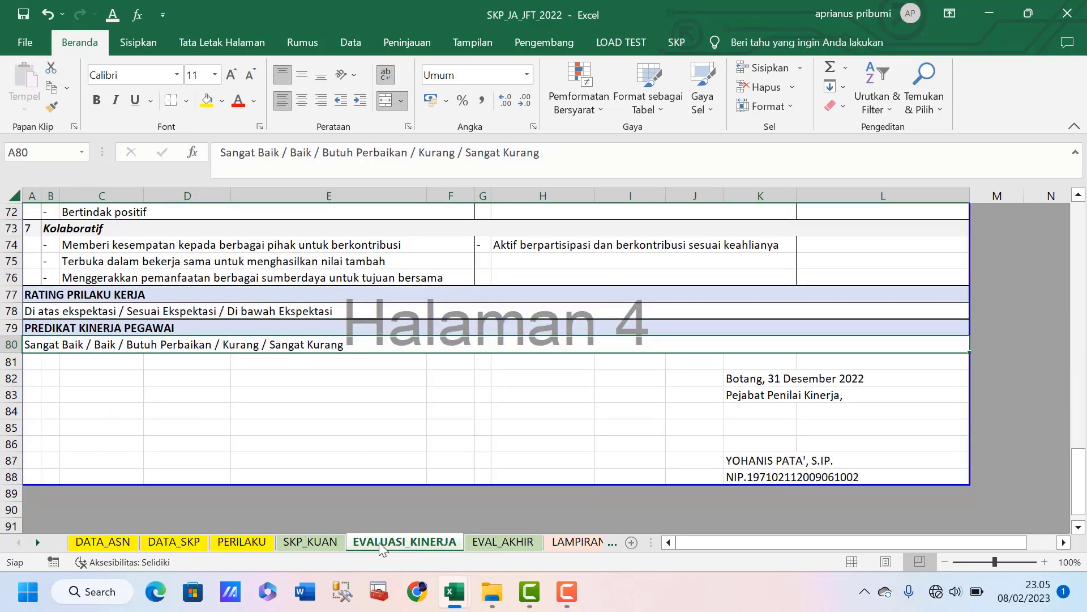
key("Up")
key("Up")
key("Up")
key("Up")
key("Up")
key("Up")
key("Up")
key("Up")
key("Up")
key("Up")
key("Up")
key("Up")
key("Up")
key("Up")
key("Up")
key("Up")
key("Up")
key("Up")
key("Up")
key("Up")
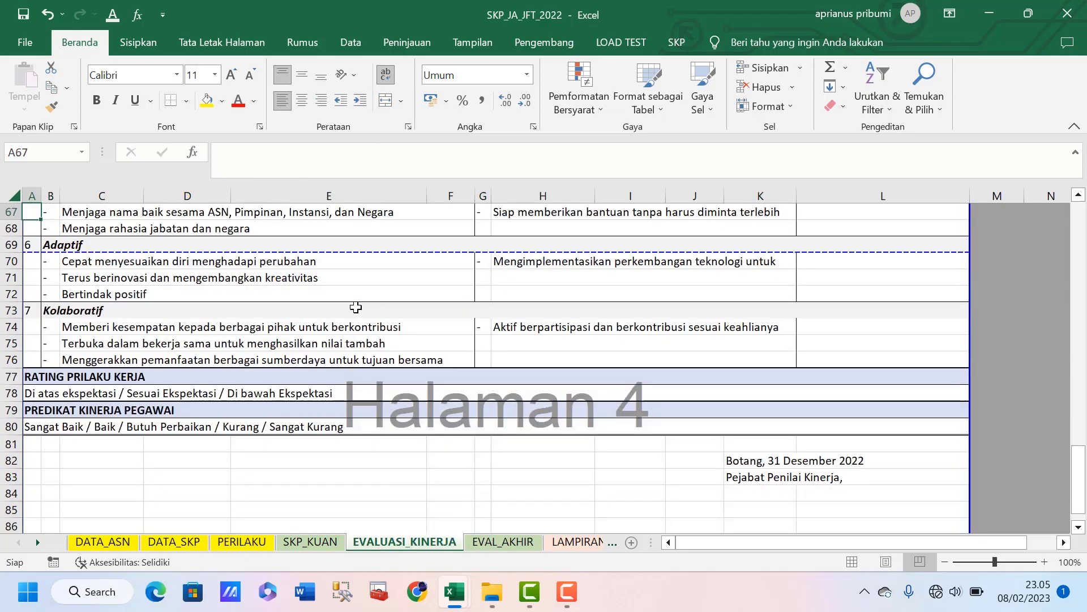
key("Up")
key("Up")
key("Up")
key("Up")
key("Up")
key("Up")
key("Up")
key("Up")
key("Up")
key("Up")
key("Up")
key("Up")
key("Up")
key("Up")
key("Up")
key("Up")
key("Up")
key("Up")
key("Up")
key("Up")
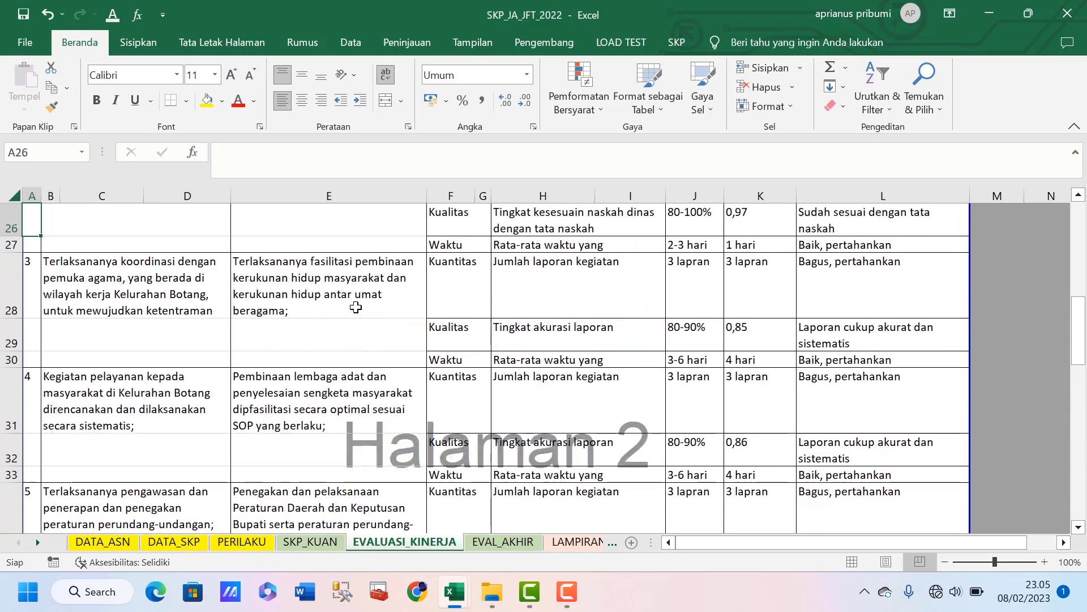
key("Down")
key("Down")
key("Down")
key("Down")
key("Down")
key("Down")
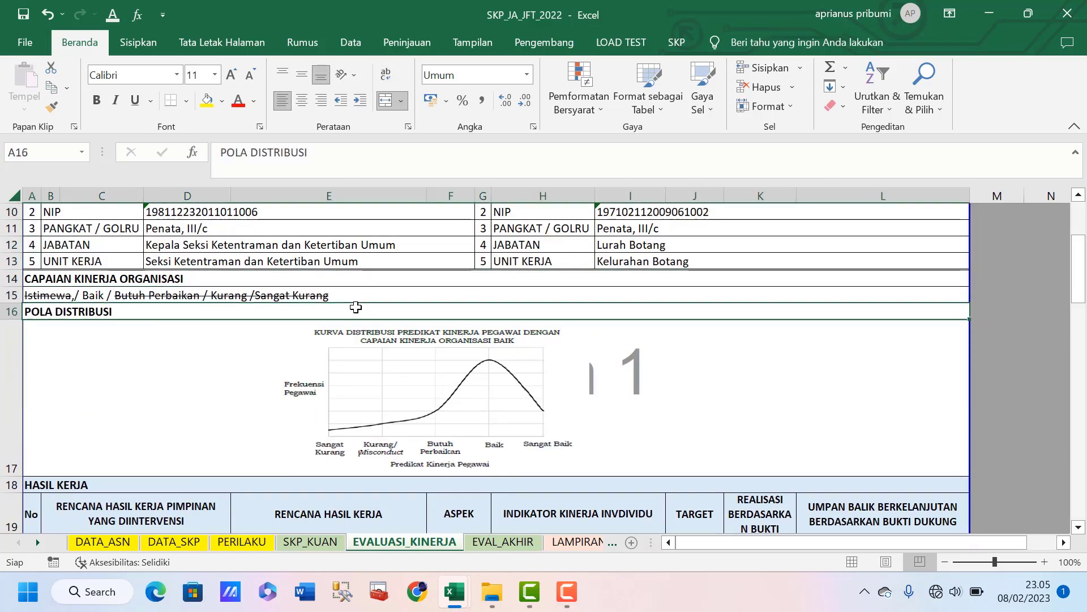
key("Up")
key("Up")
key("Up")
key("Up")
key("Up")
key("Up")
key("Up")
key("Up")
key("Up")
key("Up")
key("Up")
key("Up")
key("Up")
key("Up")
key("Down")
key("Down")
key("Down")
key("Down")
key("Down")
key("Down")
key("Down")
key("Down")
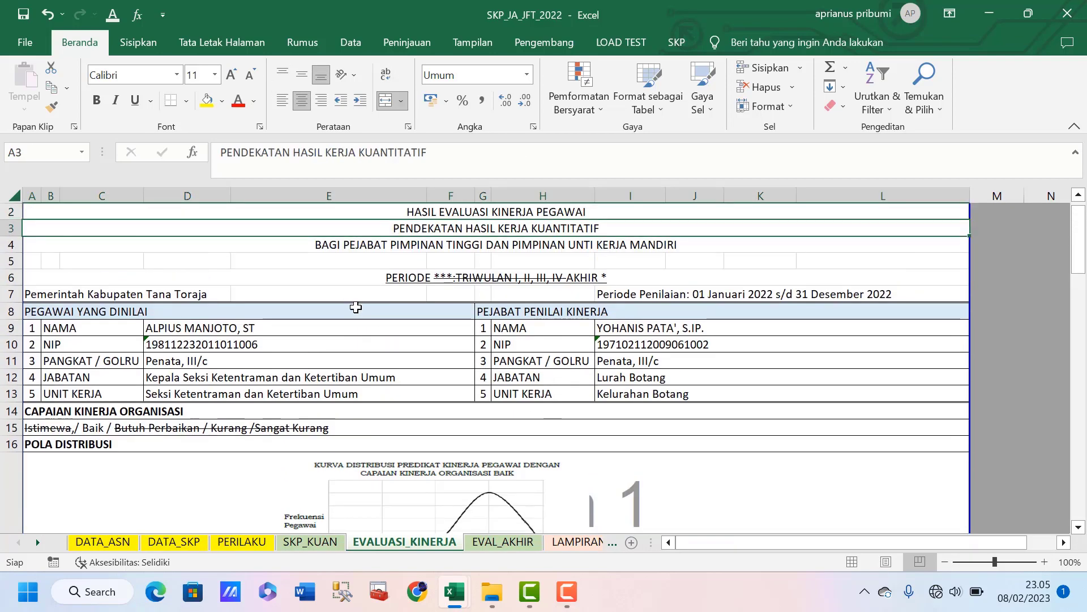
Examine the HASIL KERJA rows of EVALUASI_KINERJA down to the leader's third work plan in B28
key("Down")
key("Down")
key("Down")
key("Down")
key("Down")
key("Down")
key("Down")
key("Down")
key("Down")
key("Down")
key("Down")
key("Down")
key("Down")
key("Down")
key("Down")
key("Down")
key("Down")
key("Down")
key("Down")
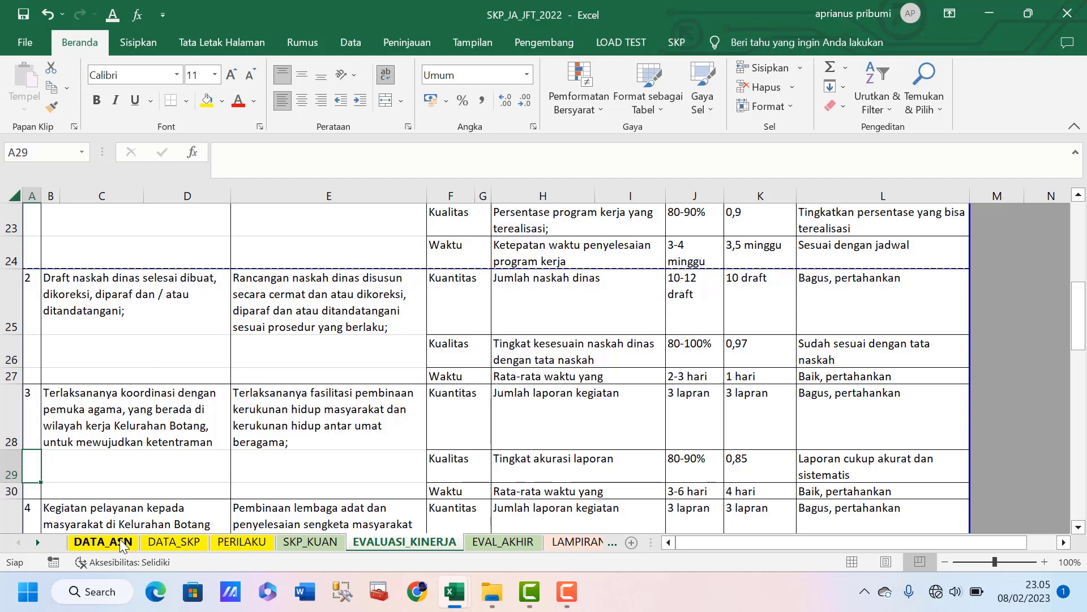
left_click(105, 403)
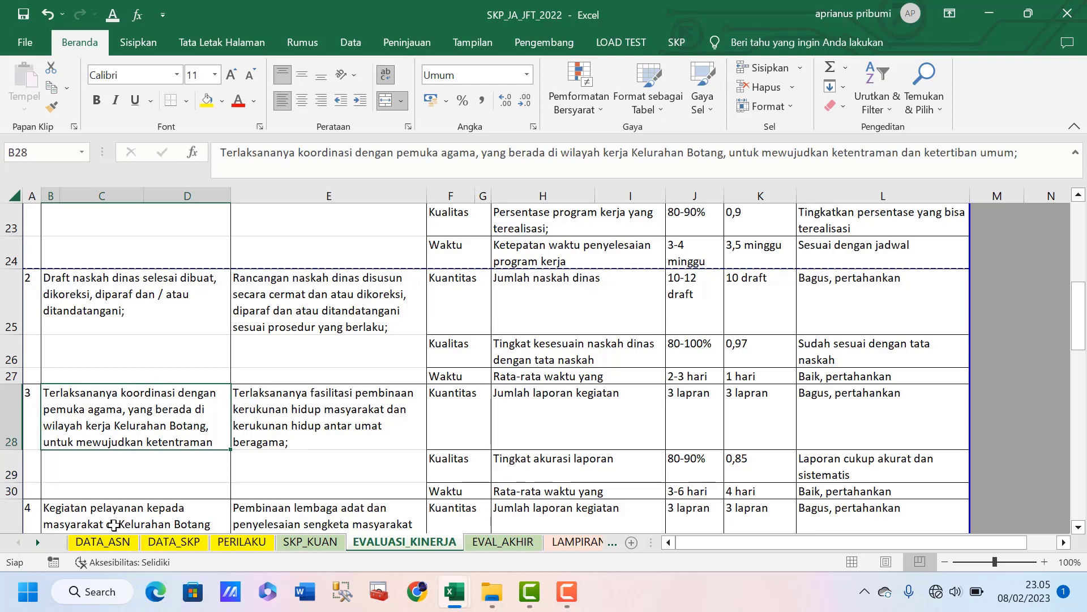
Move the DATA_ASN sheet after DATA_SKP and look through the PERILAKU, DATA_ASN and DATA_SKP input sheets
left_click_drag(116, 544, 243, 546)
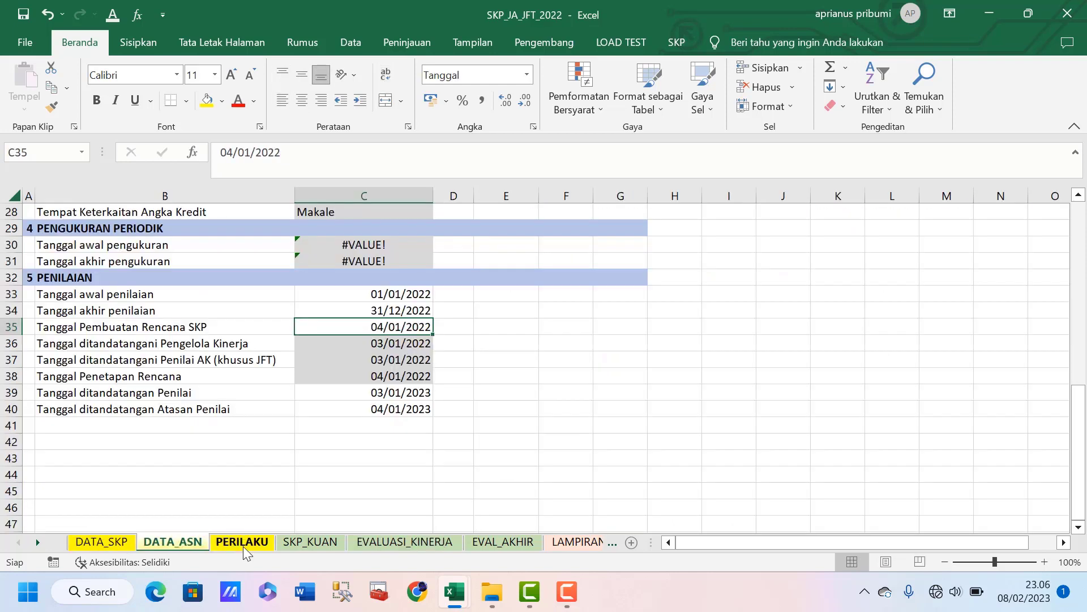
left_click(243, 546)
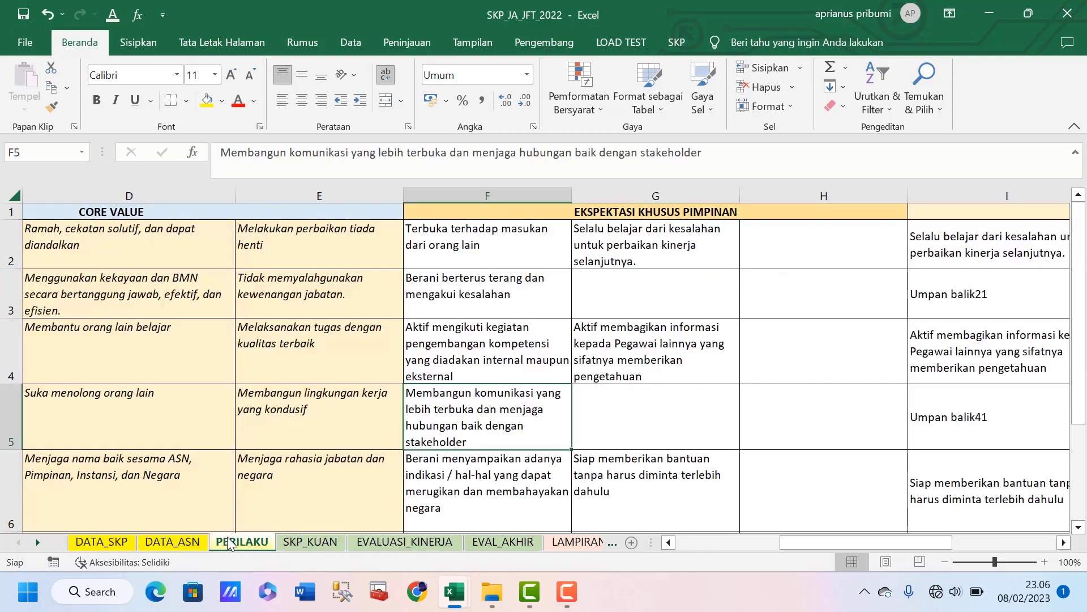
left_click(172, 539)
left_click(102, 542)
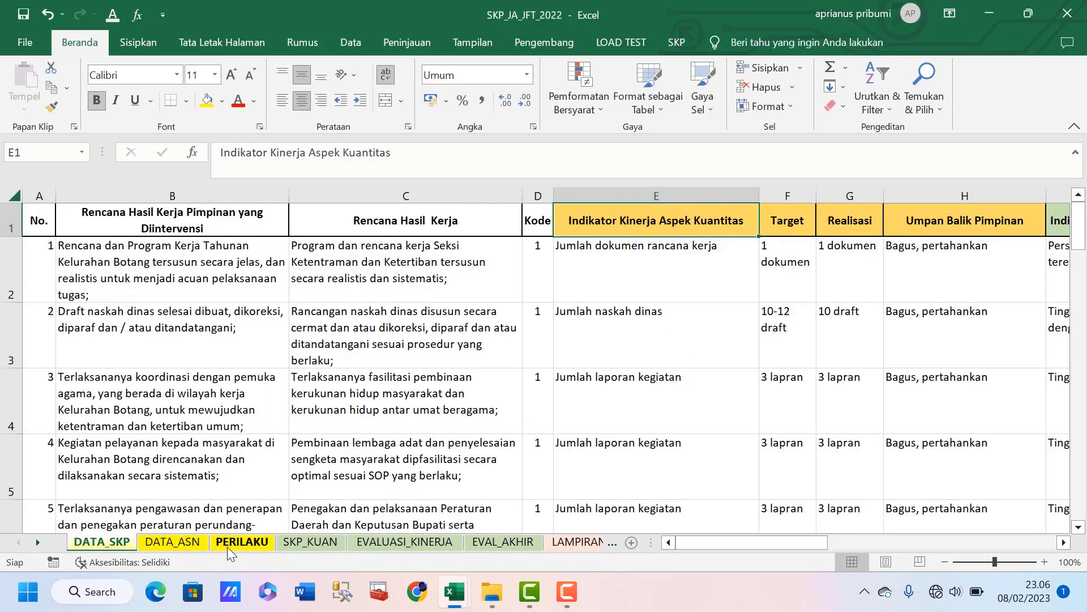
left_click(226, 546)
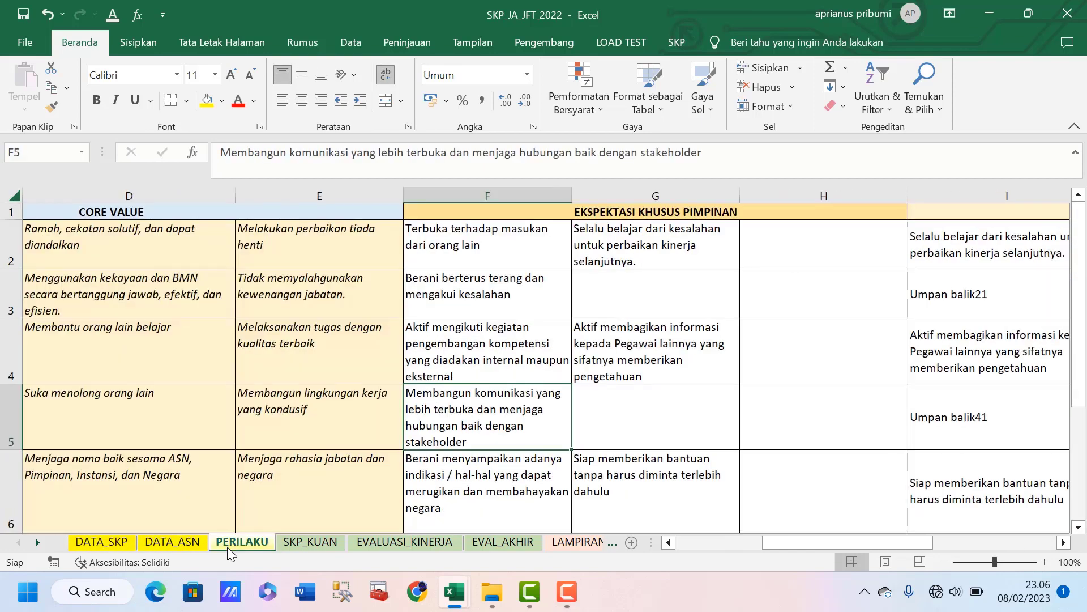
Look over the SKP_KUAN, EVALUASI_KINERJA and EVAL_AKHIR output sheets, then return to PERILAKU
left_click(308, 541)
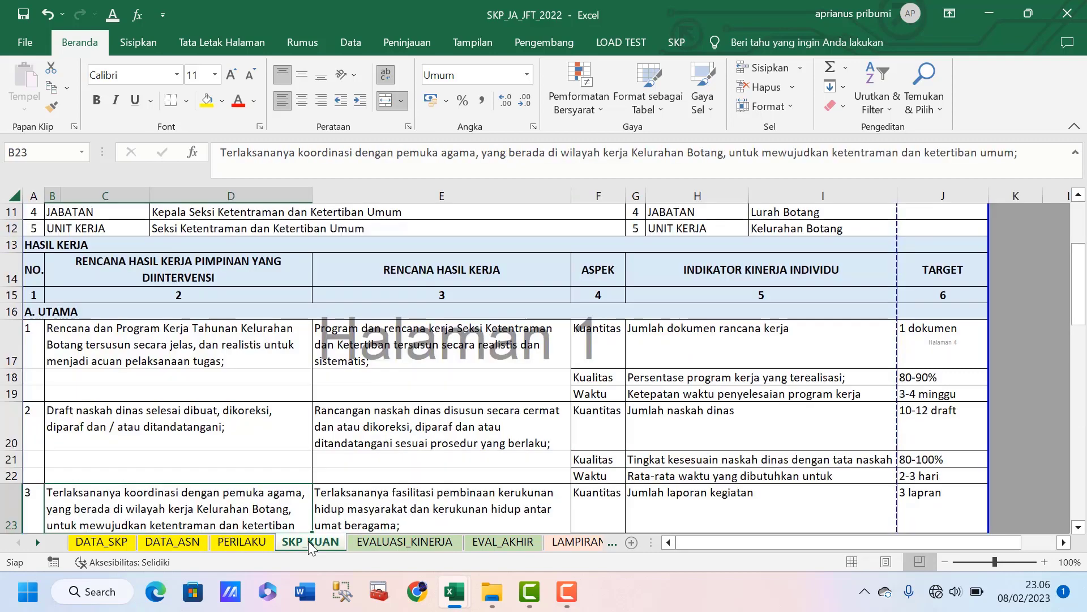
left_click(365, 542)
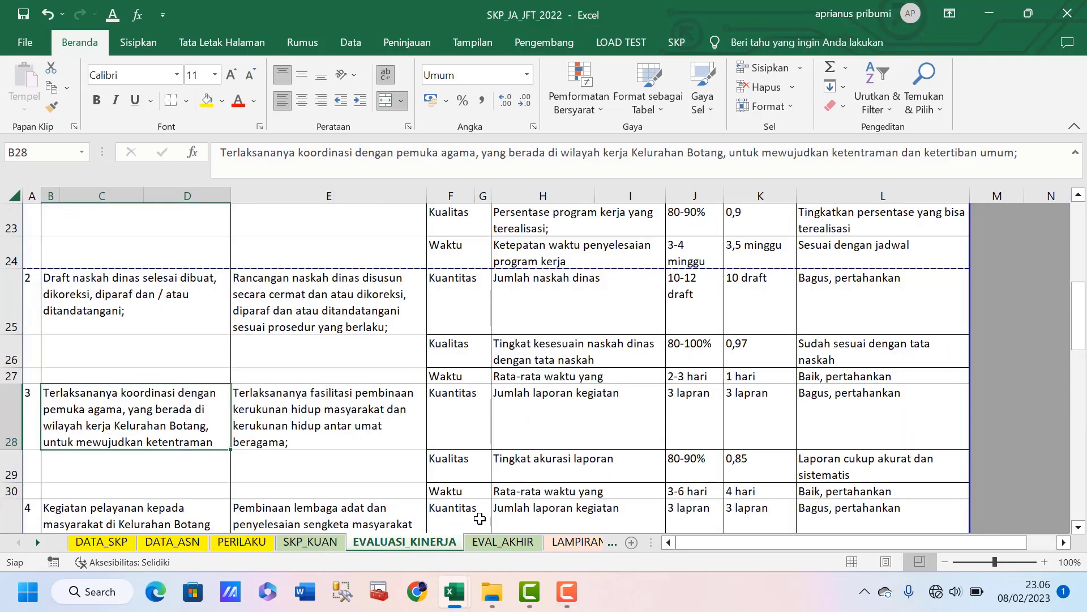
left_click(498, 545)
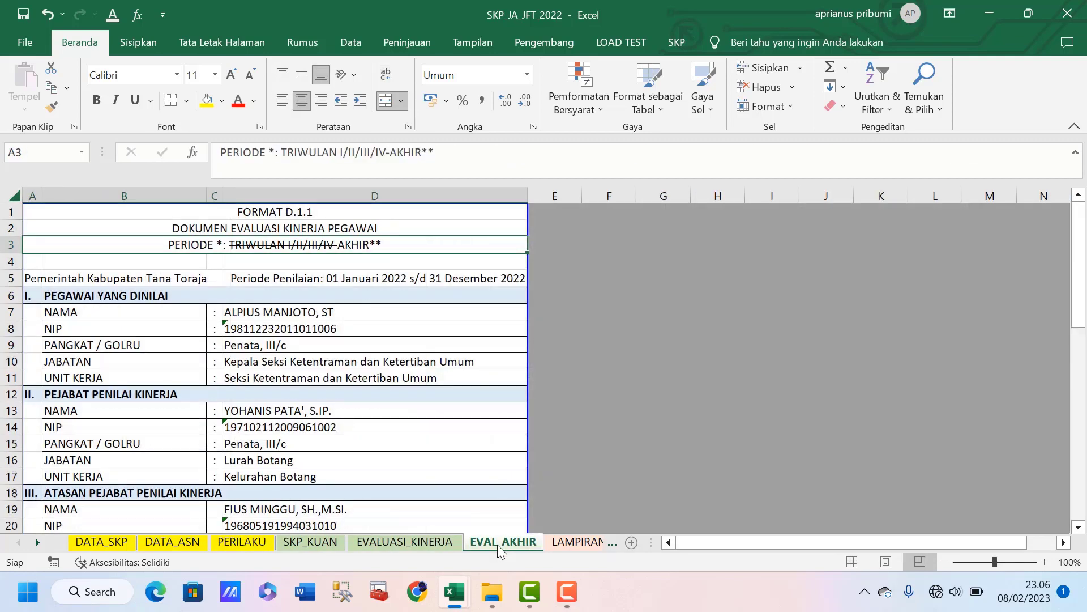
left_click(242, 542)
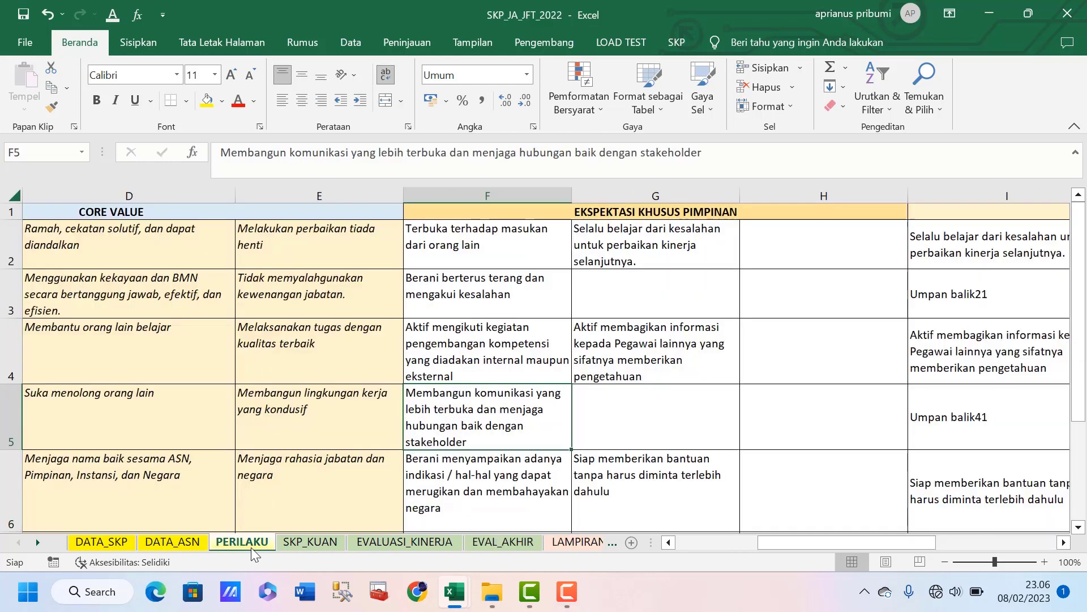
Open the employee data sheet with the Isi Data ASN command and move DATA_ASN back in front of DATA_SKP
left_click(677, 47)
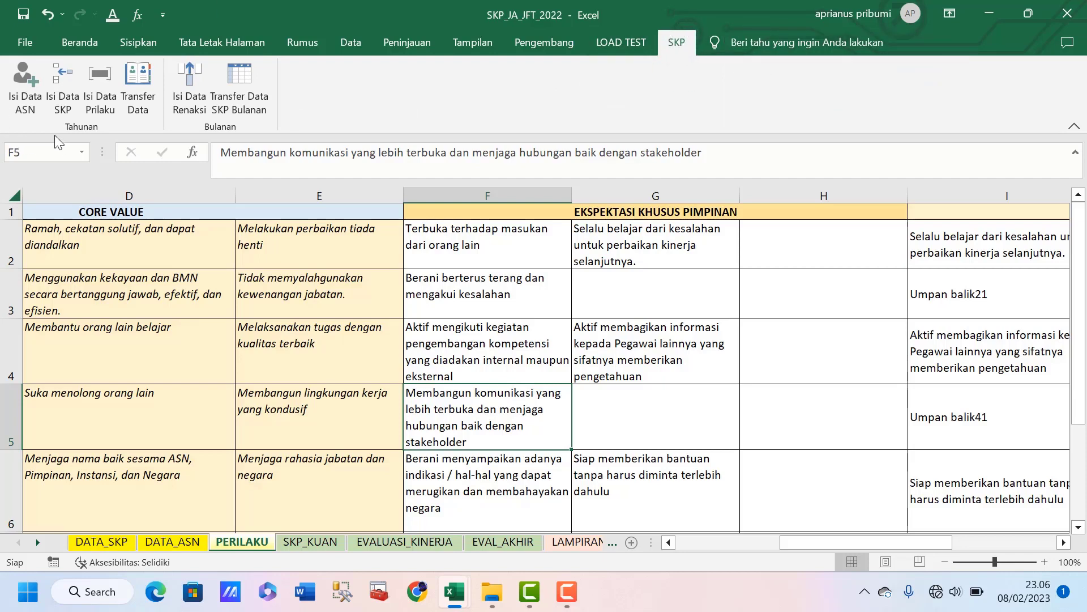
left_click(22, 113)
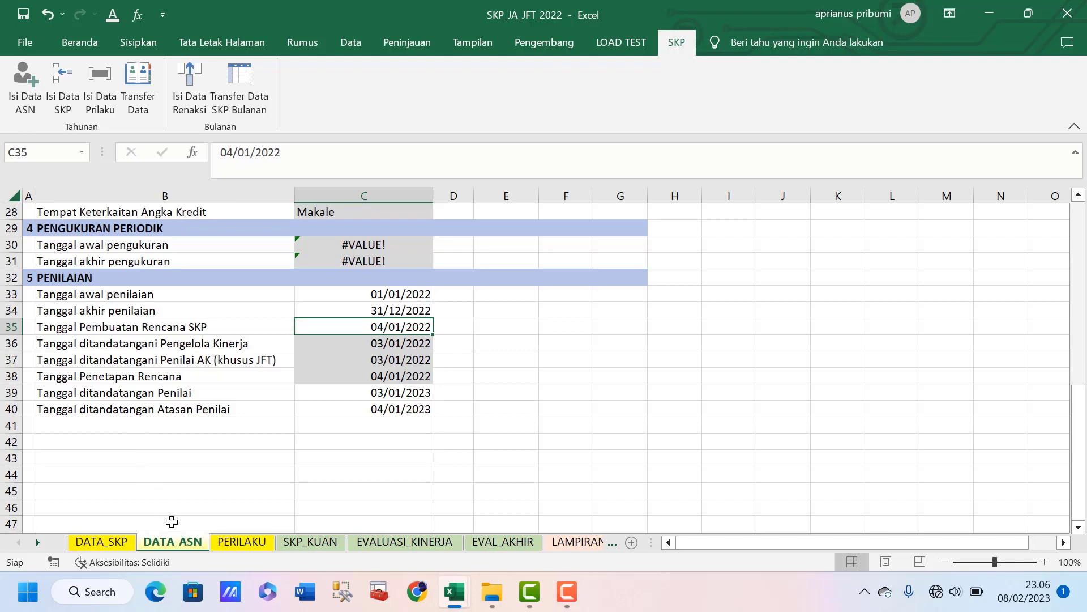
left_click_drag(171, 547, 71, 547)
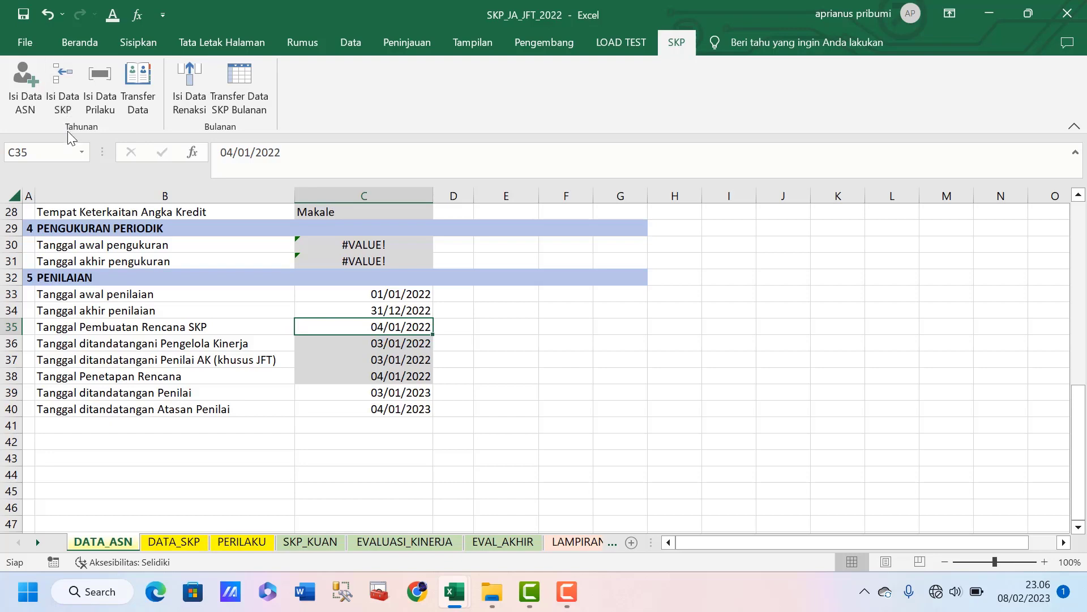
Run the annual Isi Data SKP, Isi Data Prilaku and Transfer Data commands in turn
left_click(63, 106)
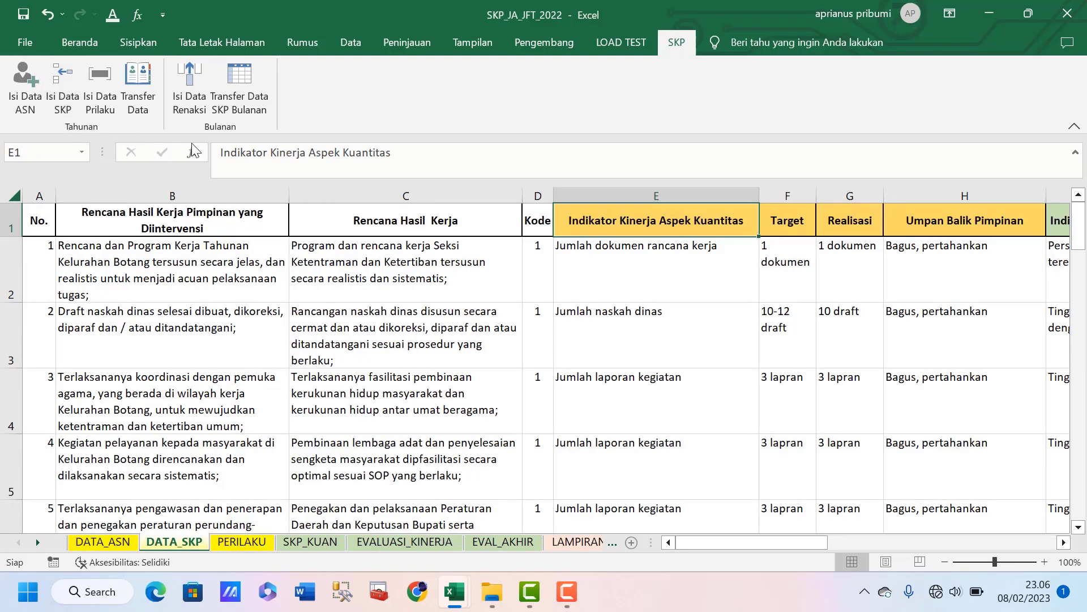
left_click(100, 86)
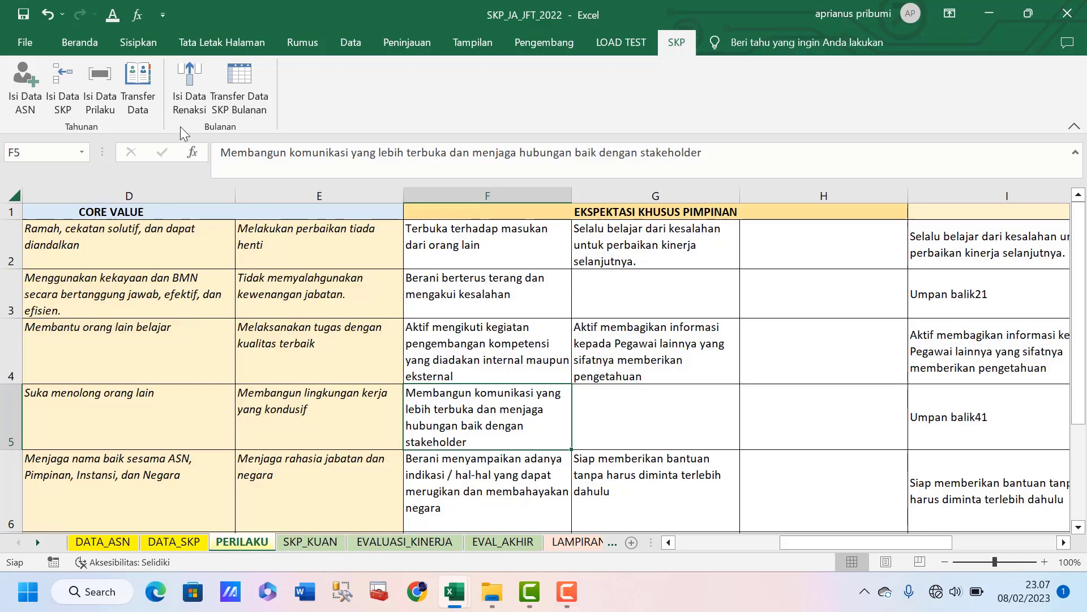
left_click(131, 90)
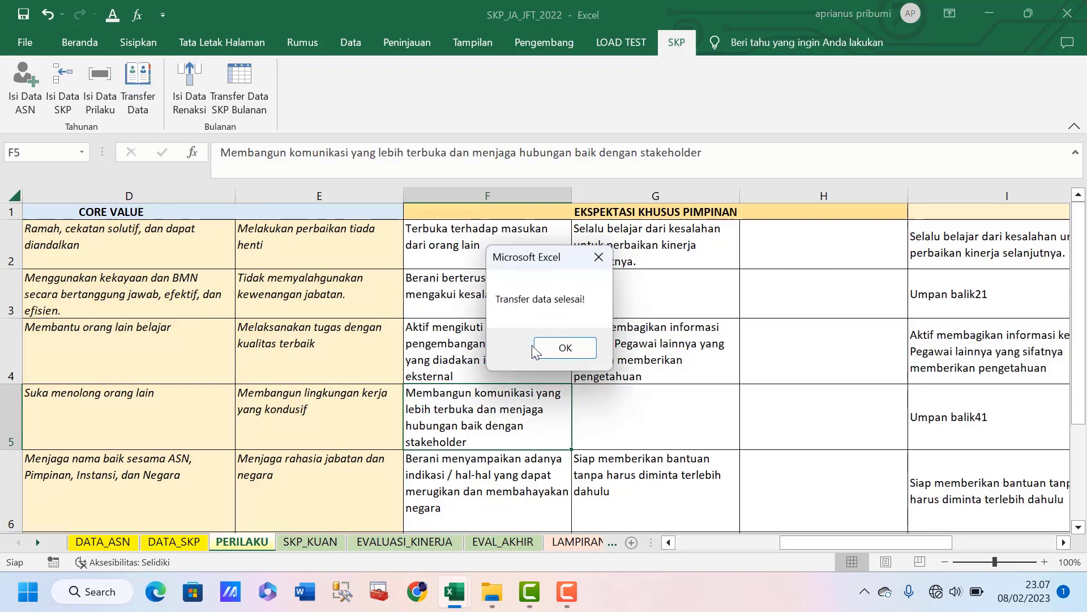
left_click(565, 349)
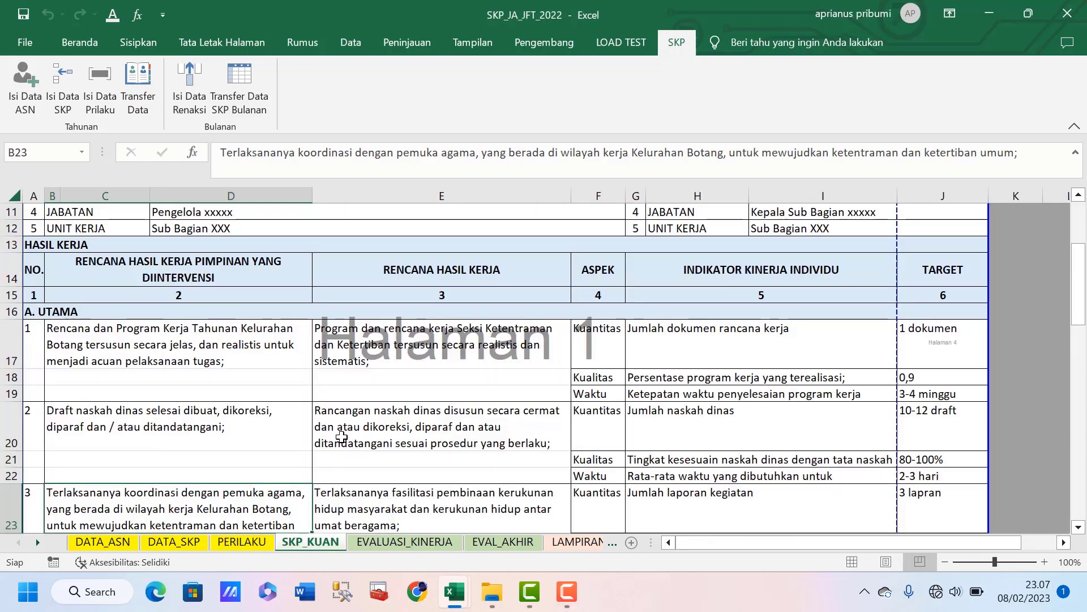
Check the HASIL KERJA rows in SKP_KUAN down to row 25 and back to the leader's first work plan in B17
left_click(342, 436)
left_click(221, 361)
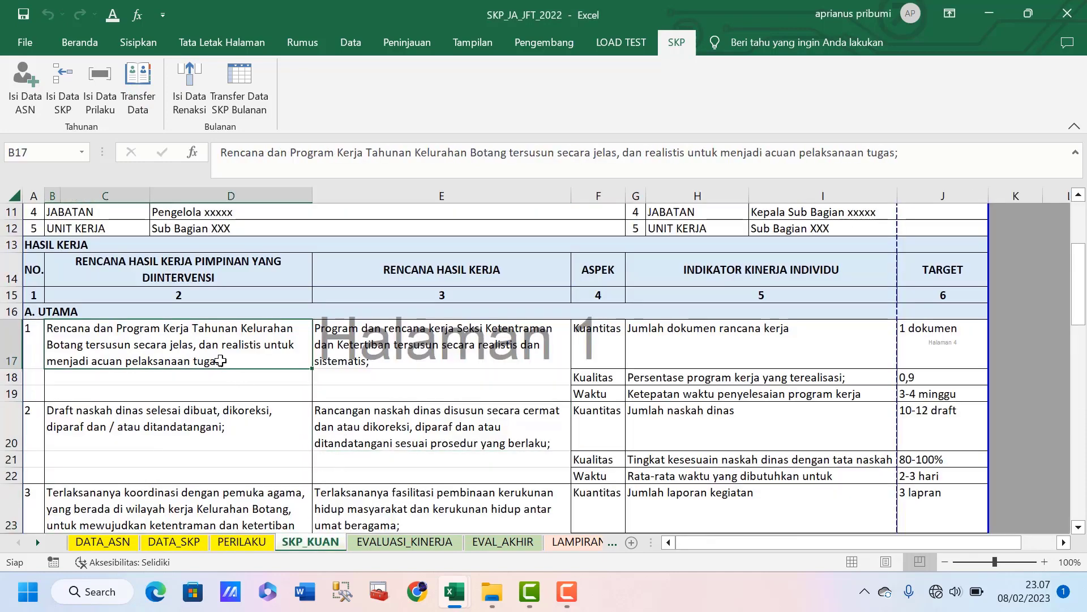
key("Down")
key("Down")
key("Down")
key("Down")
key("Down")
key("Down")
key("Down")
key("Down")
key("Down")
key("Down")
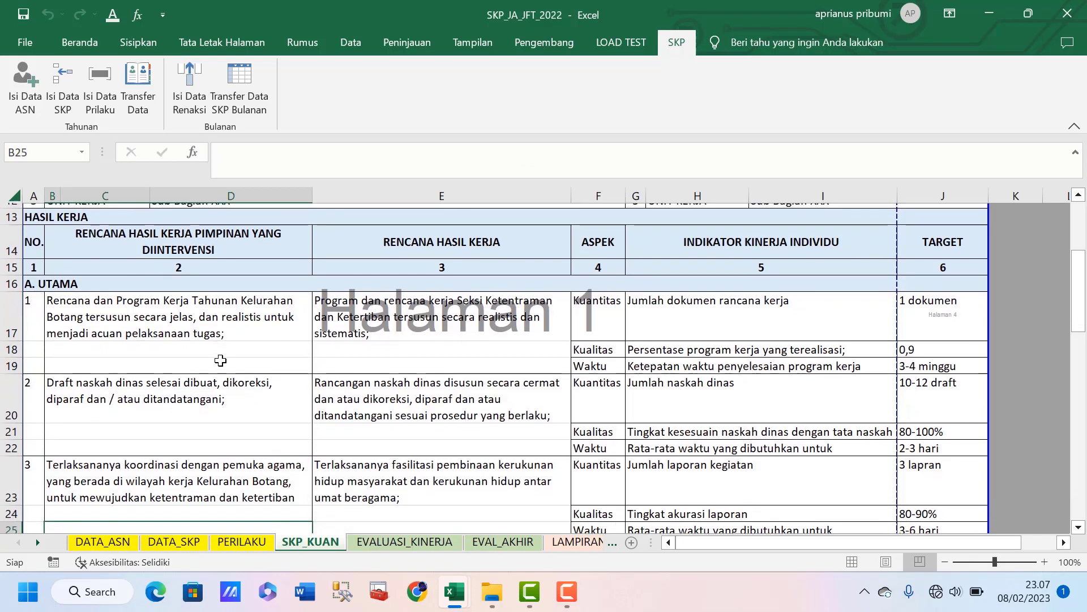
key("Up")
key("Up")
key("Up")
key("Up")
key("Up")
key("Up")
key("Up")
key("Up")
key("Up")
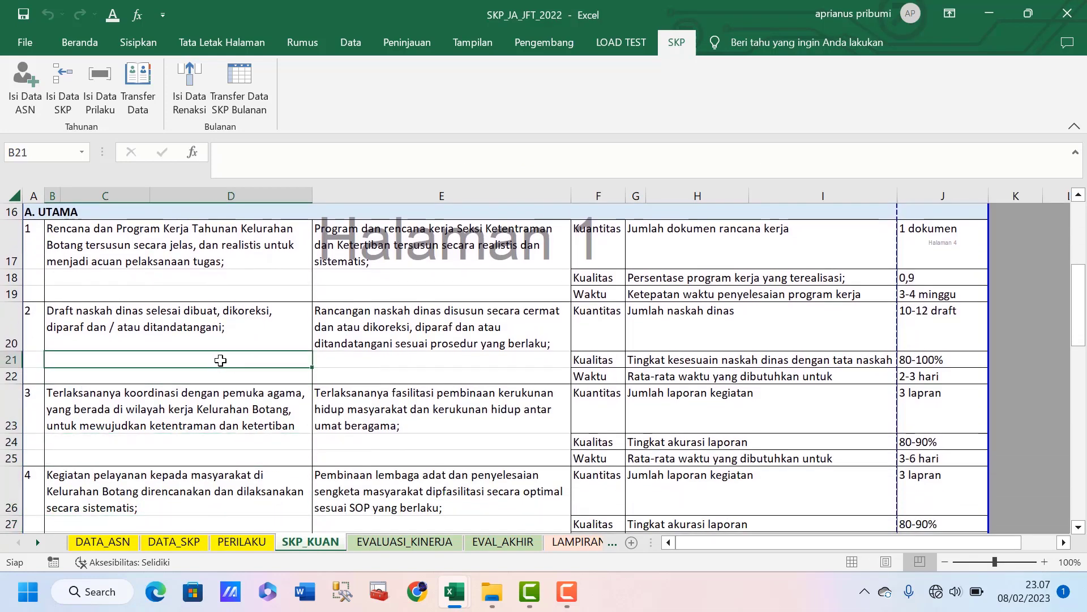
key("Up")
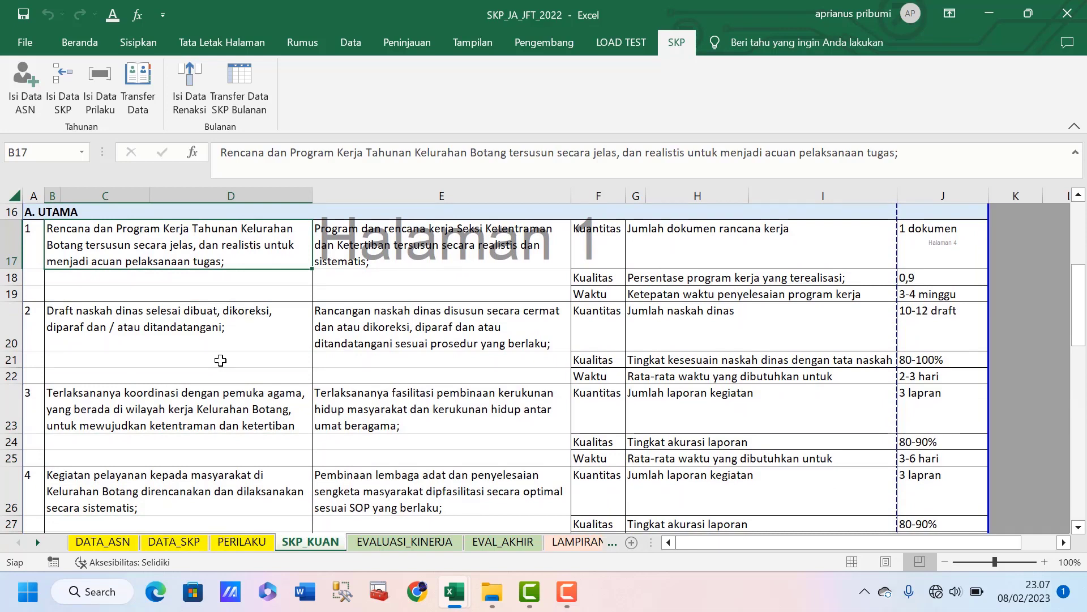
Merge B17:D19 into one cell for the leader's first work plan and left-align its text
key("shift+Down")
key("shift+Down")
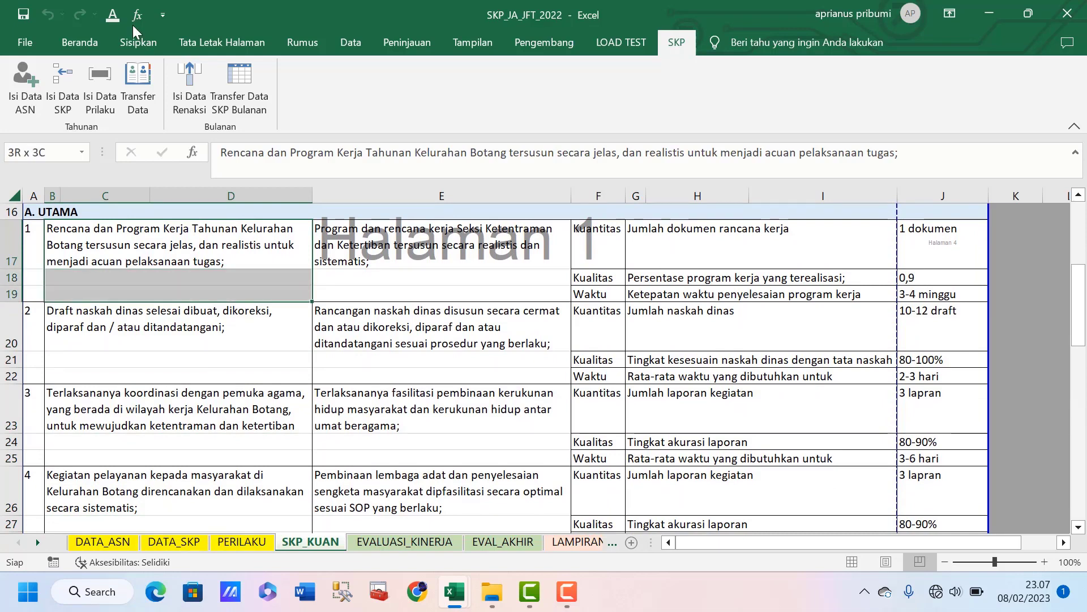
left_click(91, 39)
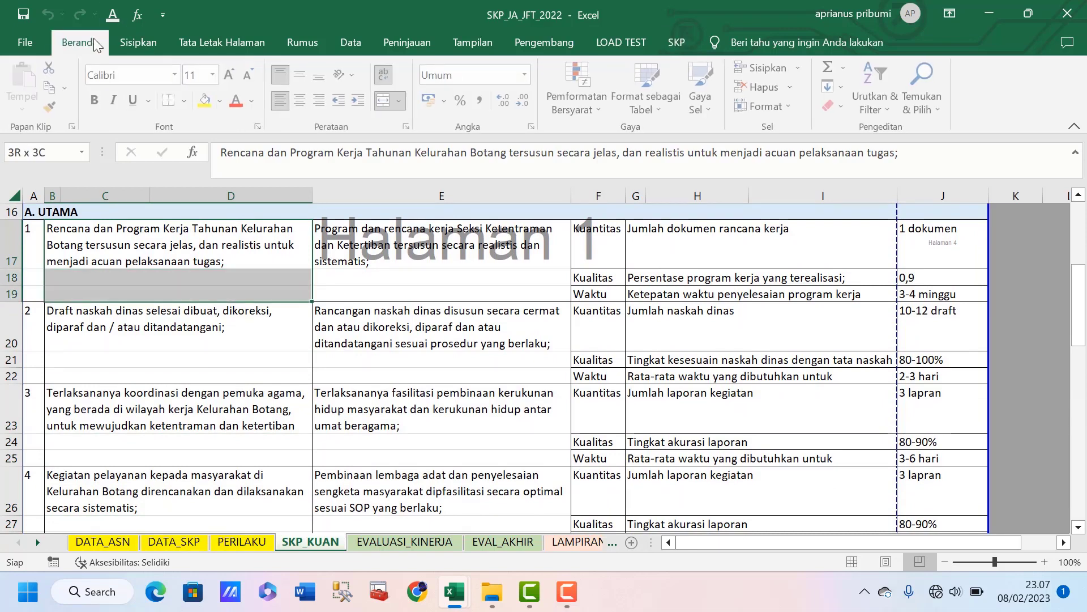
left_click(381, 107)
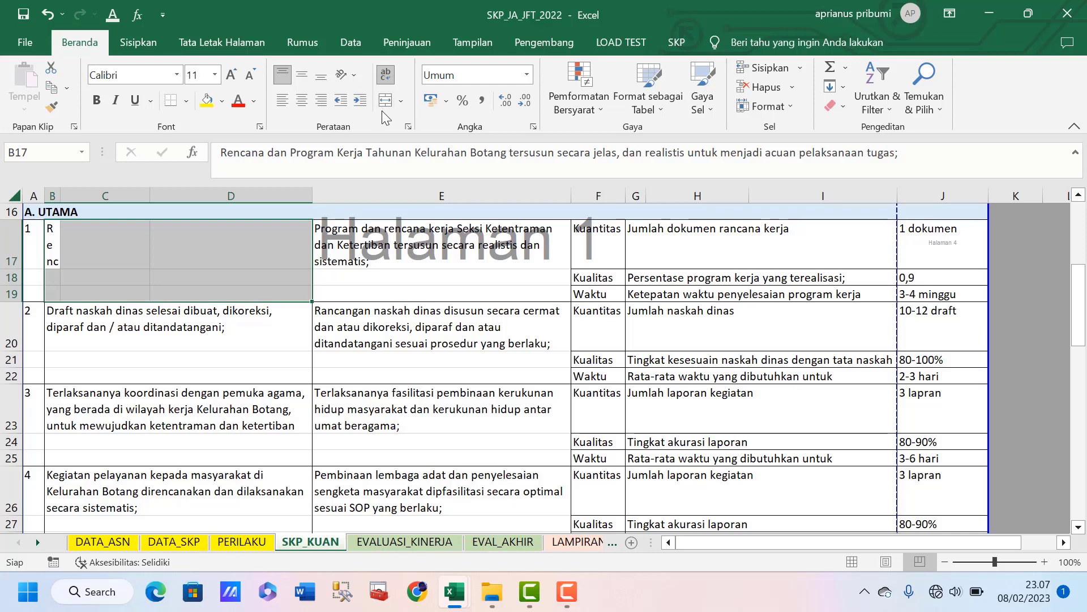
left_click(384, 104)
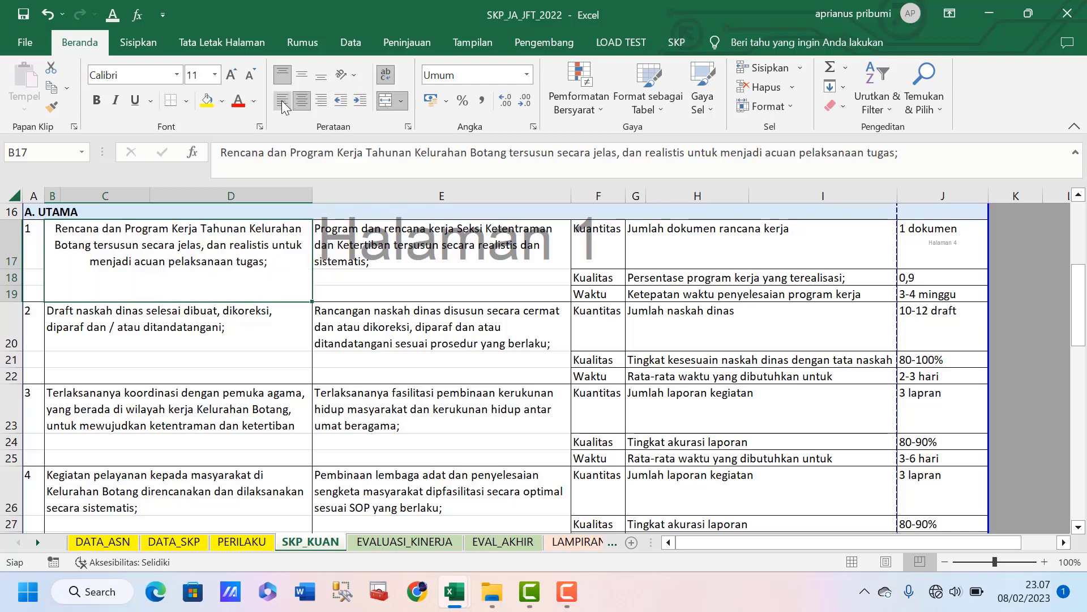
left_click(282, 102)
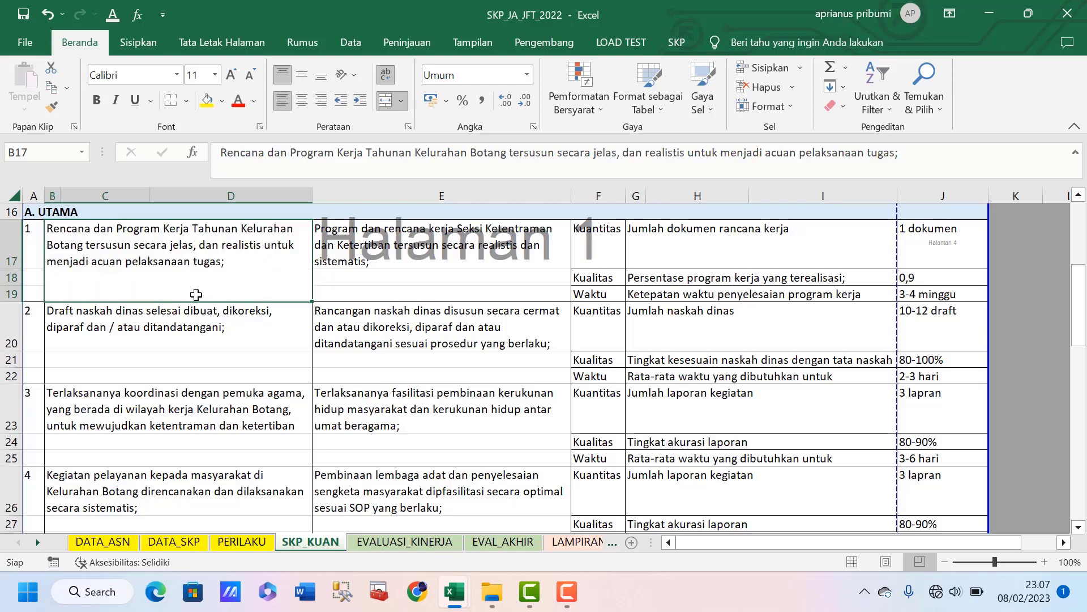
Merge E20:E22 into one cell for the second employee work plan and left-align its text
left_click(394, 334)
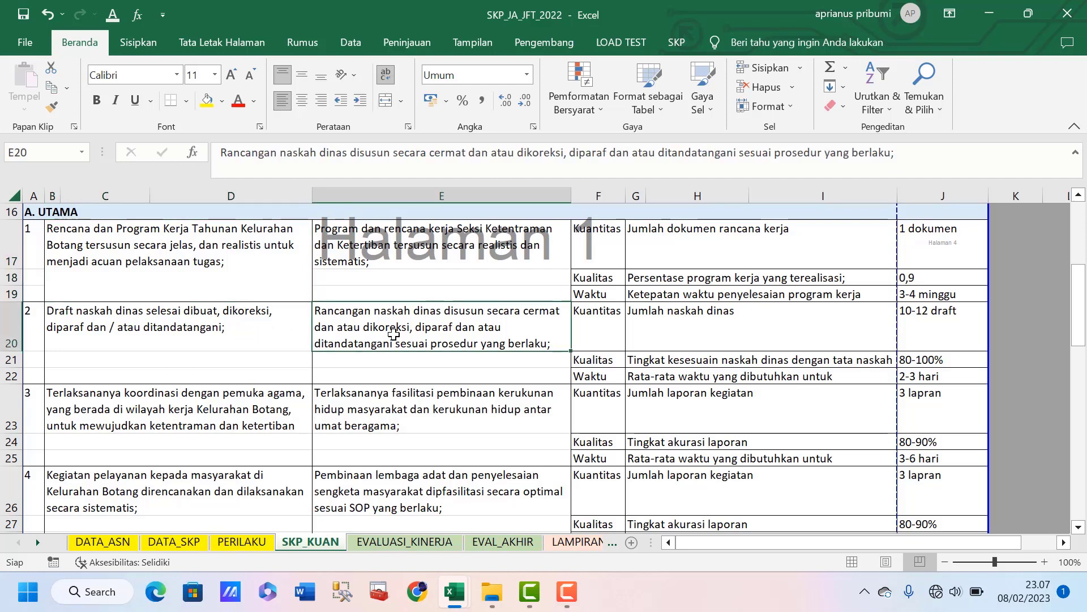
key("shift+Down")
key("shift+Down")
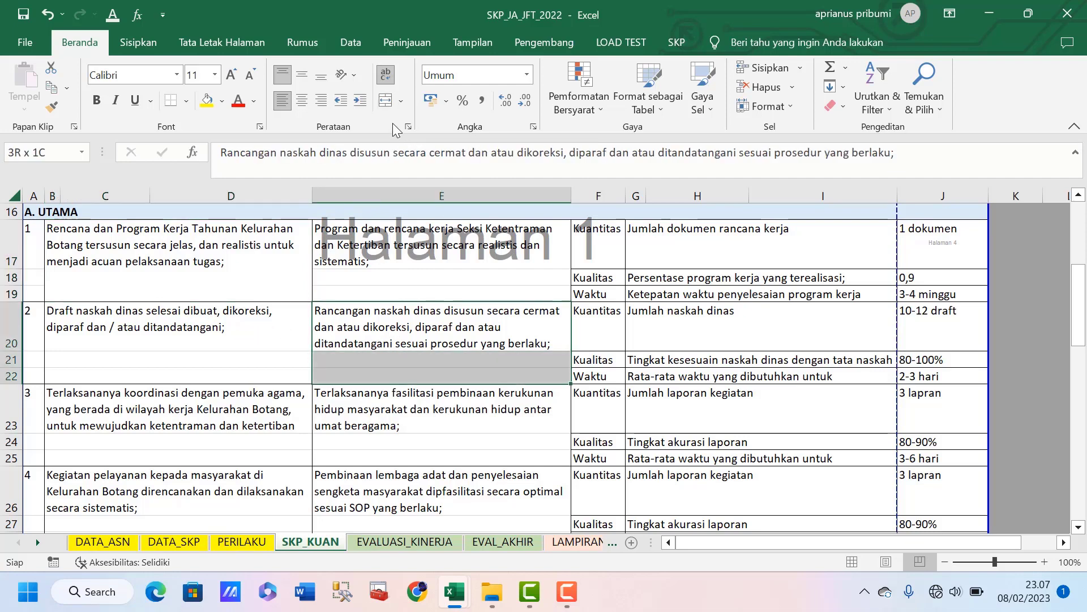
left_click(387, 102)
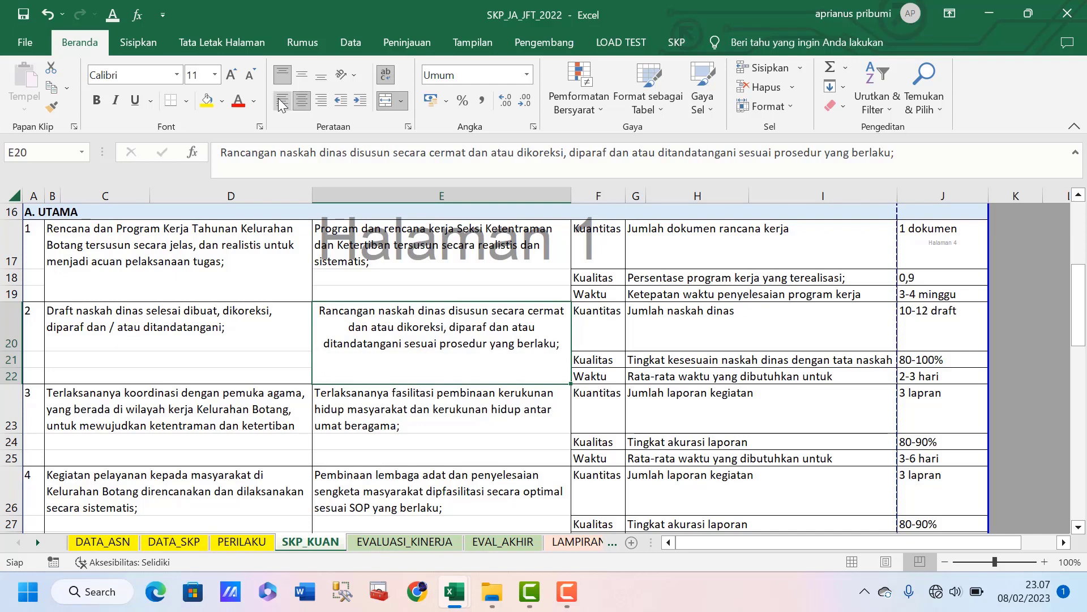
left_click(281, 102)
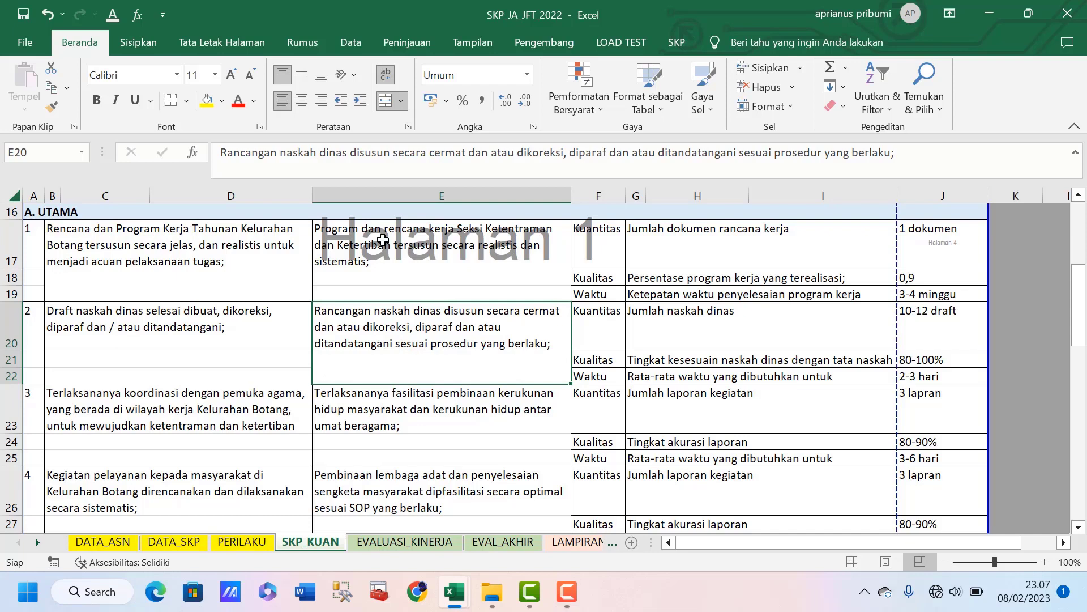
Increase the heights of rows 21 and 25 in SKP_KUAN to give their indicator texts room for two lines
left_click(779, 357)
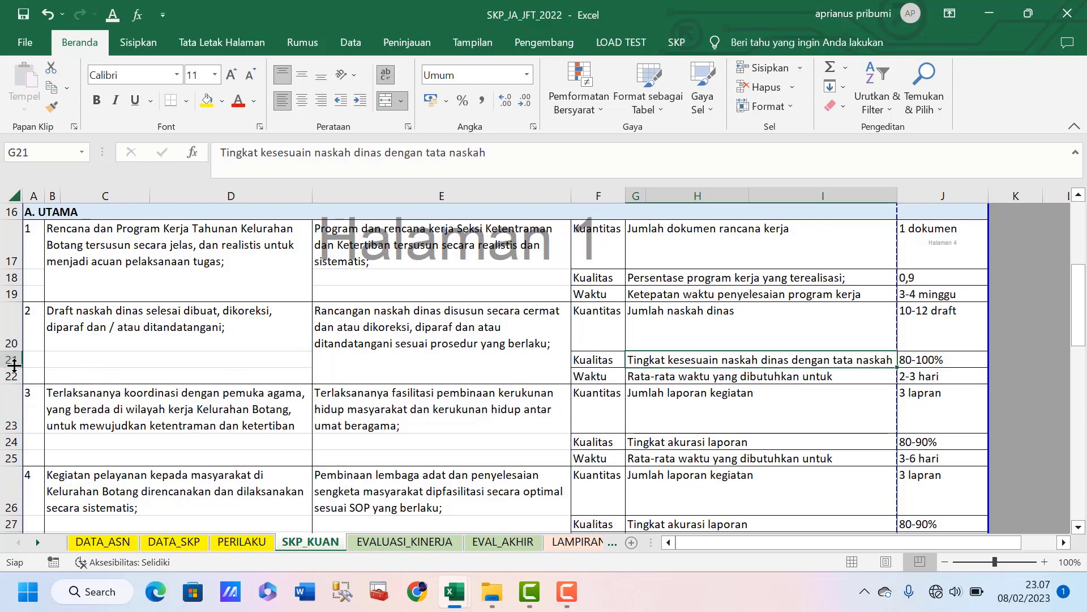
mouse_move(16, 366)
left_mouse_down()
mouse_move(16, 397)
mouse_move(18, 374)
left_mouse_up()
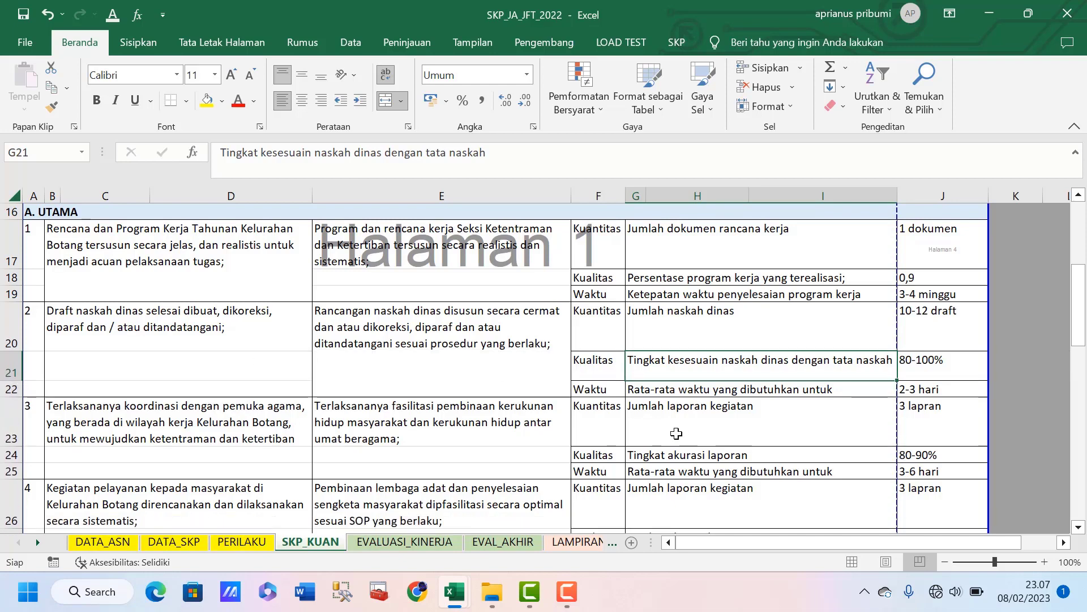
left_click(682, 400)
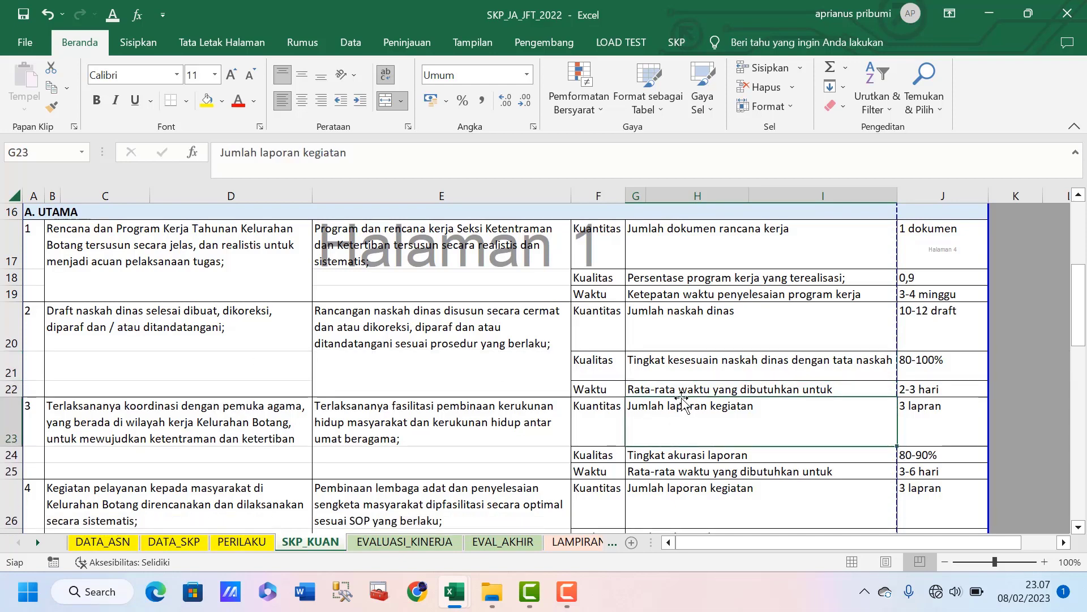
left_click(664, 472)
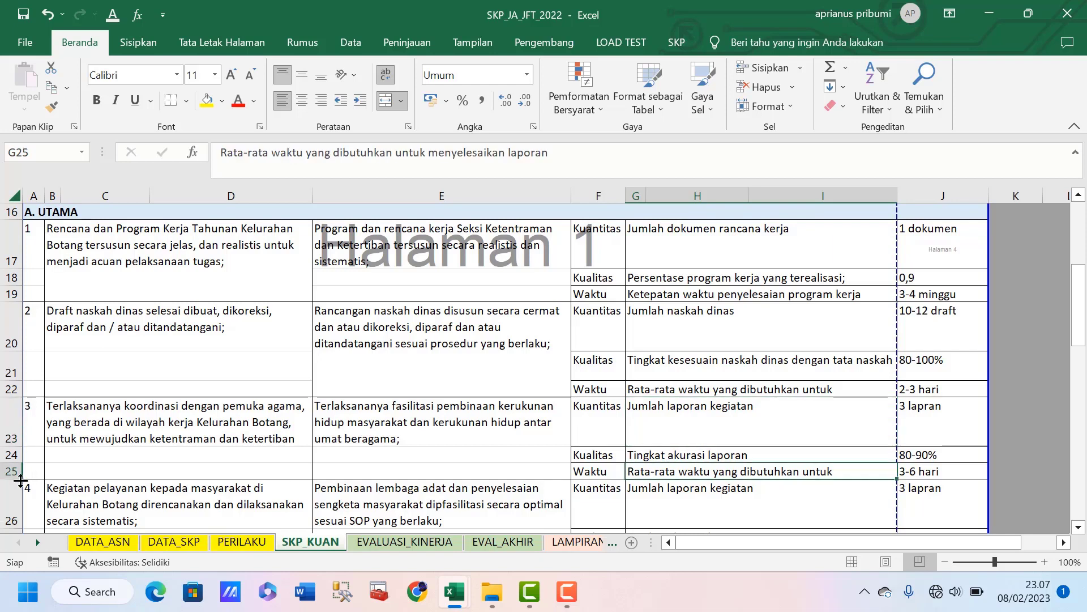
left_click_drag(25, 487, 26, 505)
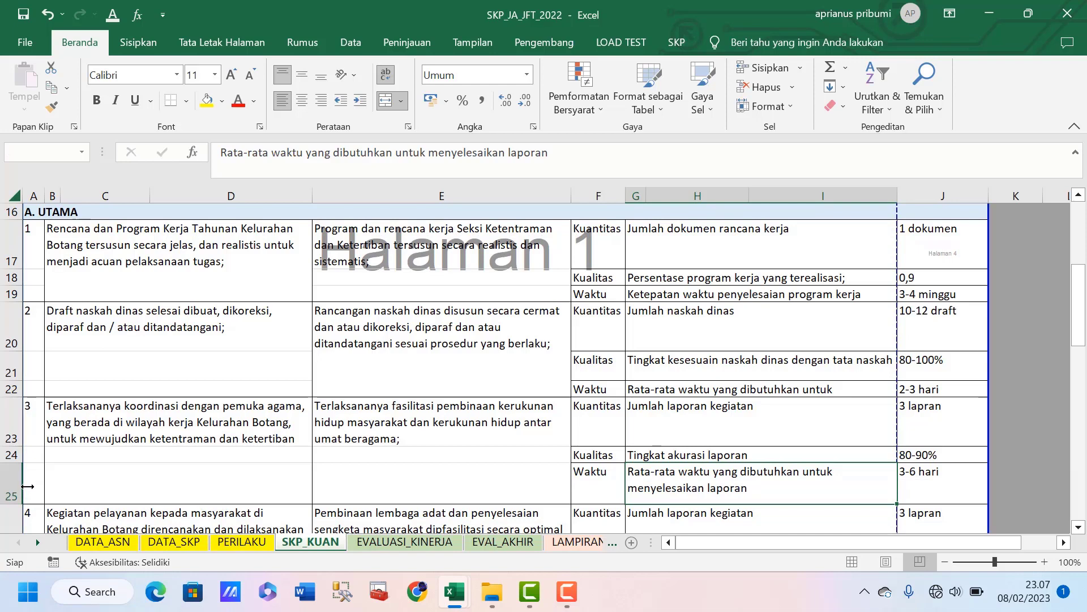
left_click(402, 458)
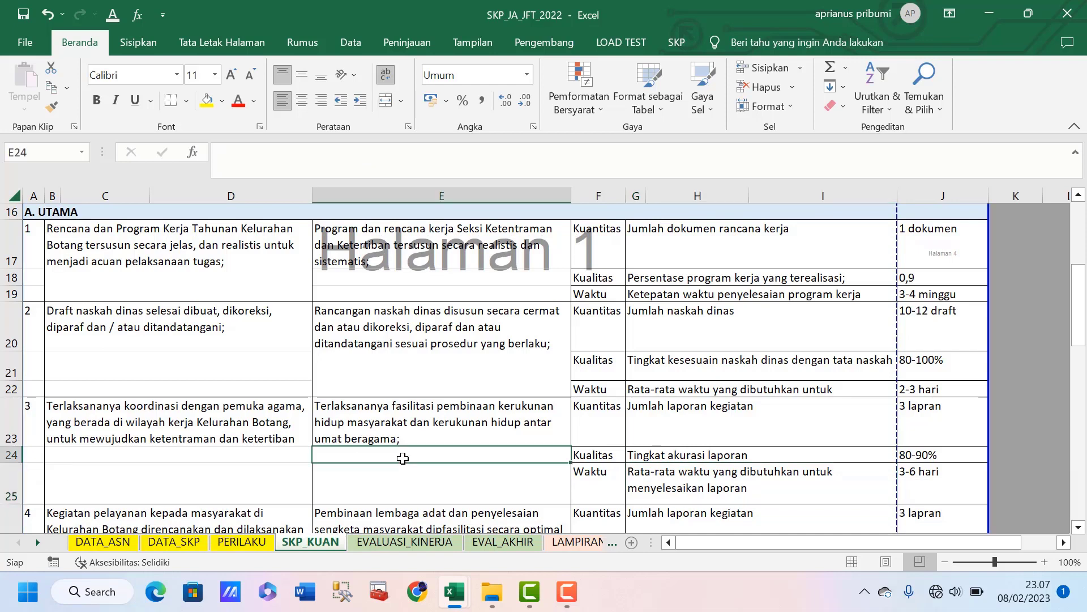
Check the work results, indicators and targets for rows 23 to 30 in the EVALUASI_KINERJA sheet
left_click(407, 545)
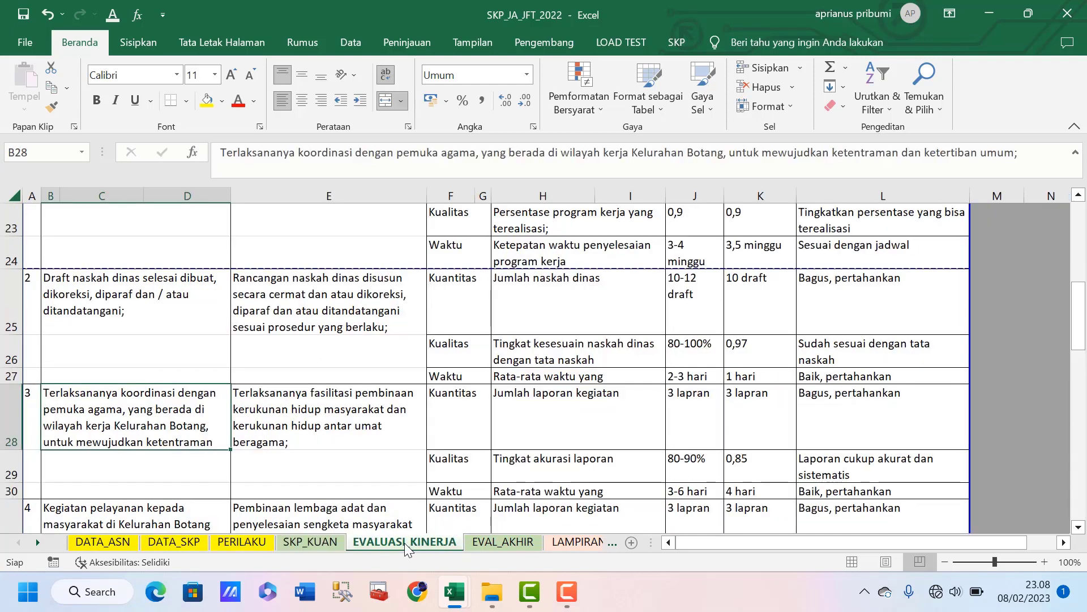
left_click(473, 362)
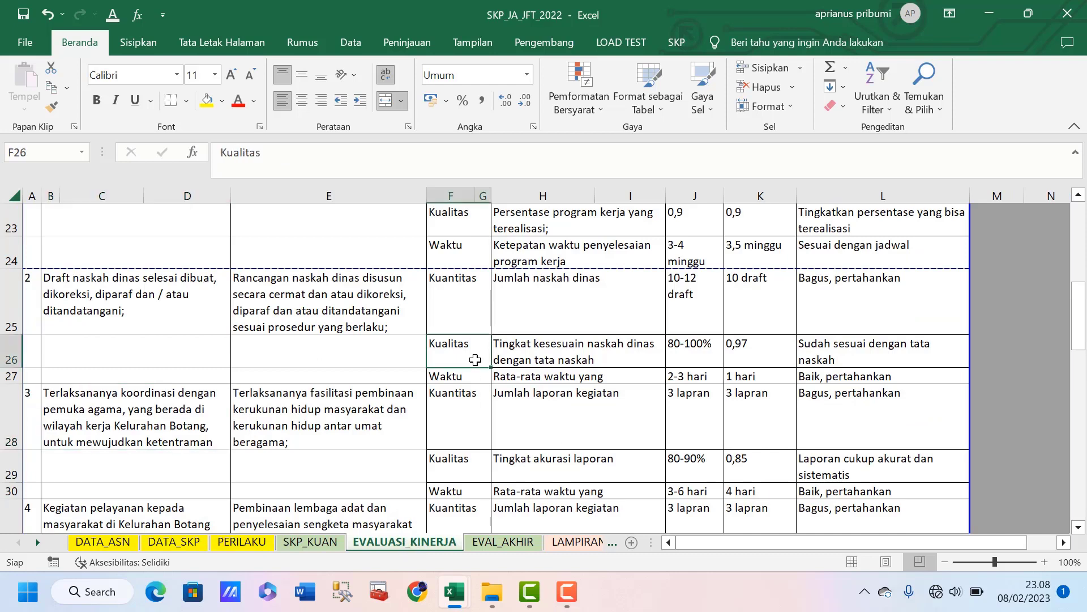
left_click(579, 248)
left_click(412, 305)
left_click(544, 340)
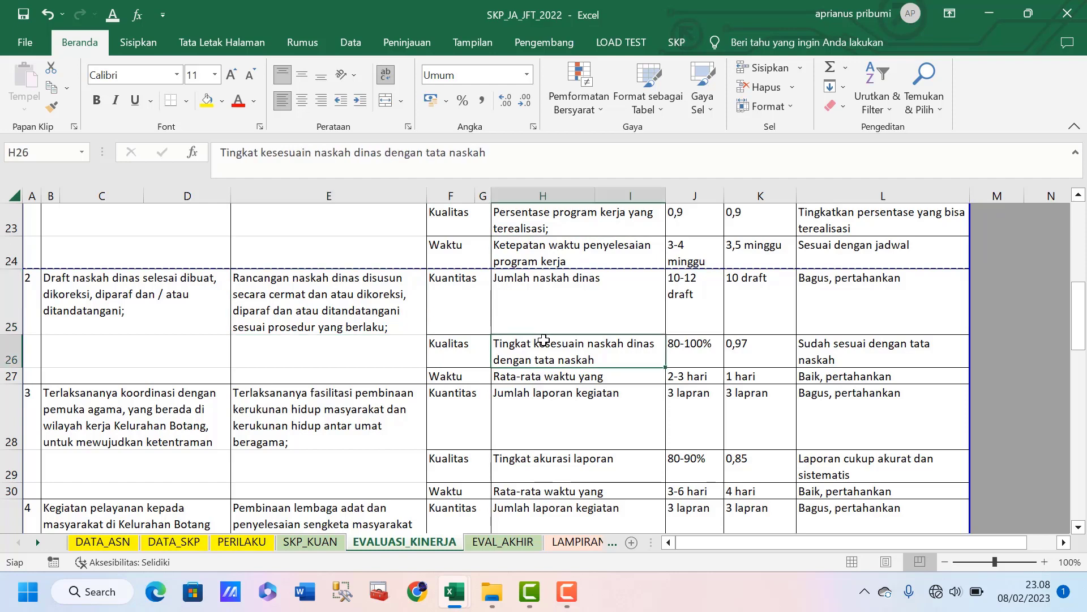
left_click(716, 390)
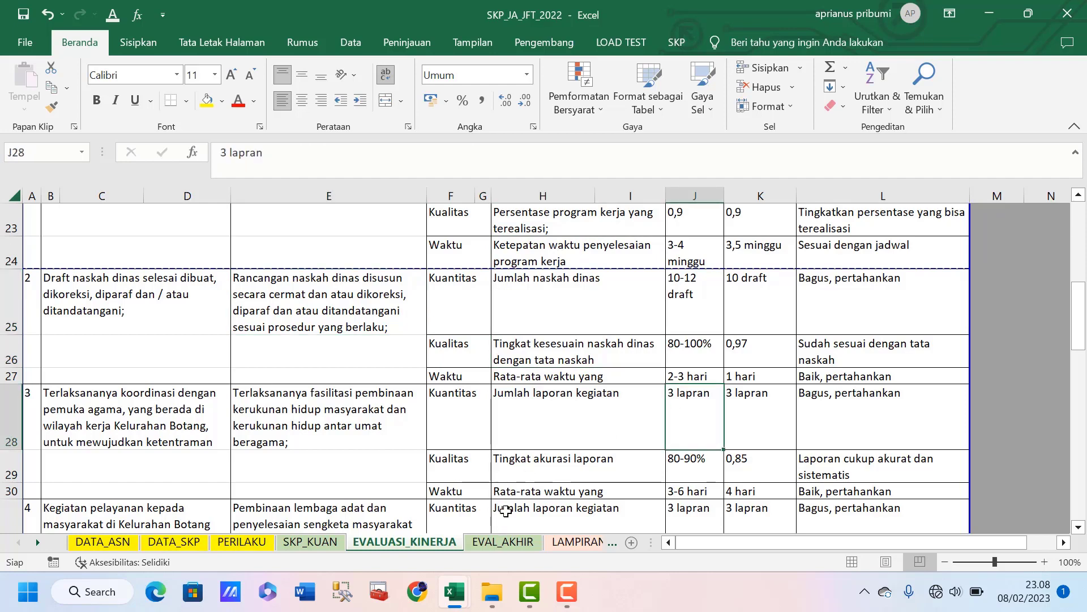
Review the EVAL_AKHIR evaluation document from the employee data down to the last signature block and back up
left_click(519, 545)
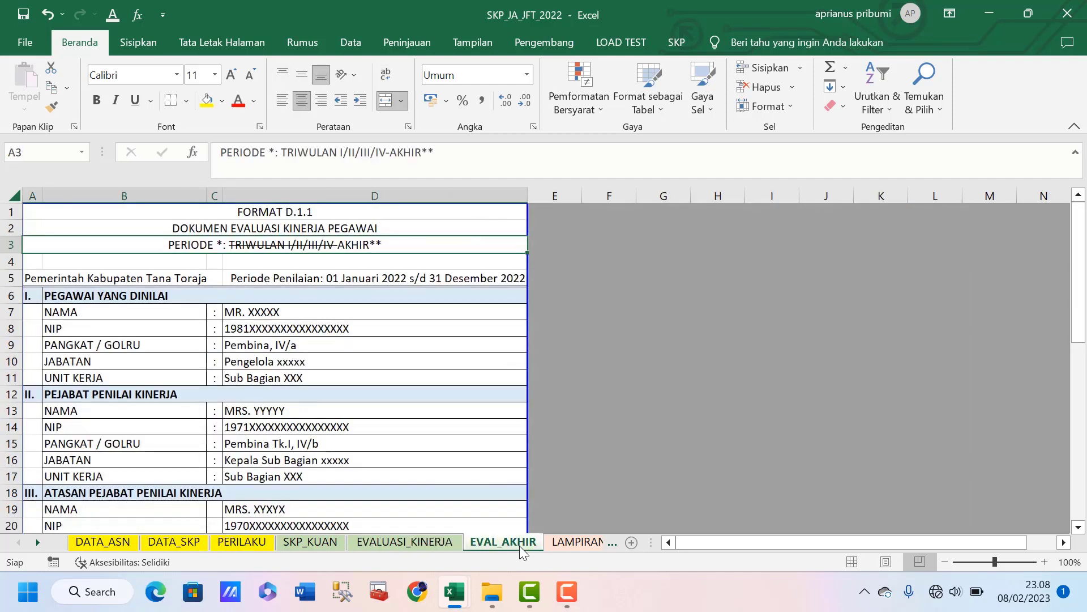
left_click(389, 452)
key("Down")
key("Down")
key("Down")
key("Down")
key("Down")
key("Down")
key("Down")
key("Down")
key("Down")
key("Down")
key("Down")
key("Down")
key("Down")
key("Down")
key("Down")
key("Down")
key("Down")
key("Down")
key("Down")
key("Down")
key("Down")
key("Down")
key("Down")
key("Down")
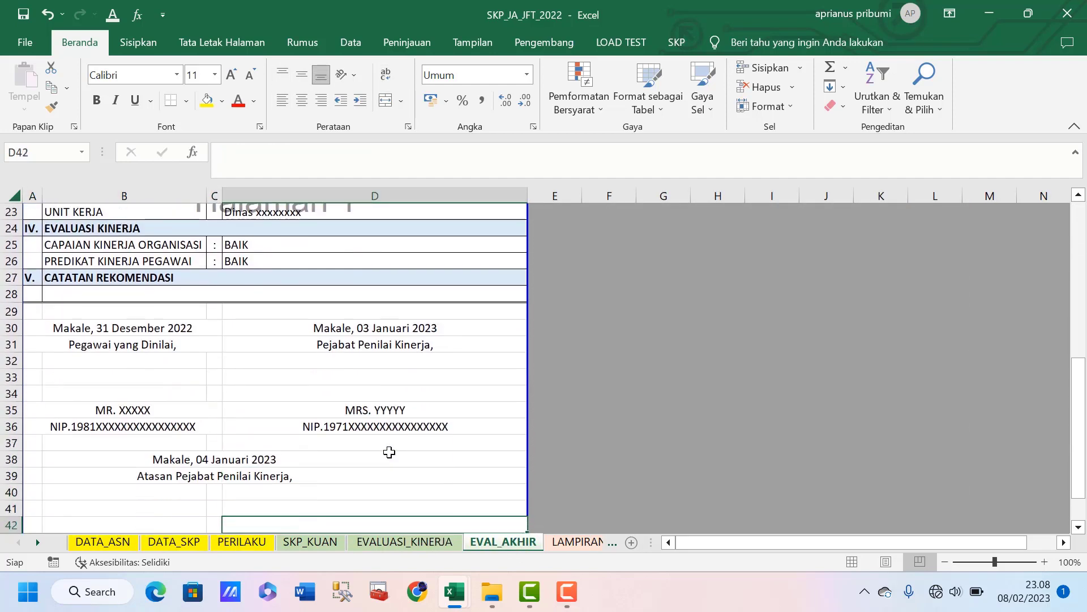
key("Down")
key("Down")
key("Down")
key("Down")
key("Down")
key("Down")
key("Down")
key("Up")
key("Up")
key("Up")
key("Up")
key("Up")
key("Up")
key("Up")
key("Up")
key("Up")
key("Up")
key("Up")
key("Up")
key("Up")
key("Up")
key("Up")
key("Up")
key("Up")
key("Up")
key("Up")
key("Up")
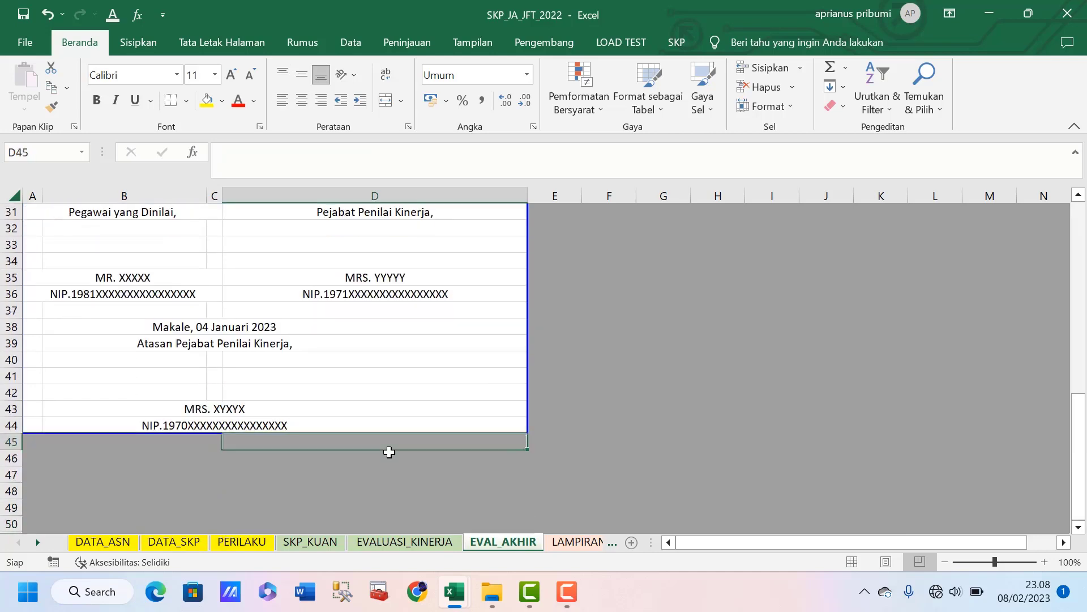
key("Up")
key("Up")
key("Up")
key("Up")
key("Up")
key("Up")
key("Up")
key("Up")
key("Up")
key("Up")
key("Up")
key("Up")
key("Up")
key("Up")
key("Up")
key("Up")
key("Up")
key("Up")
key("Up")
key("Up")
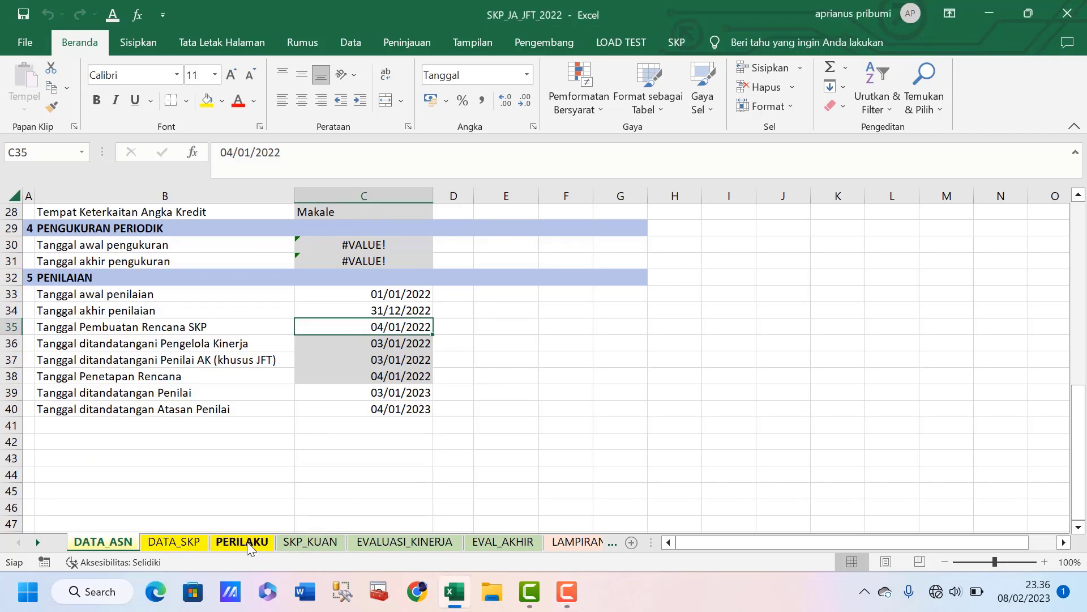
Examine the leader's special expectations and the UMPAN BALIK feedback cells in the PERILAKU sheet, especially I2 to K2
left_click(243, 542)
left_click(382, 328)
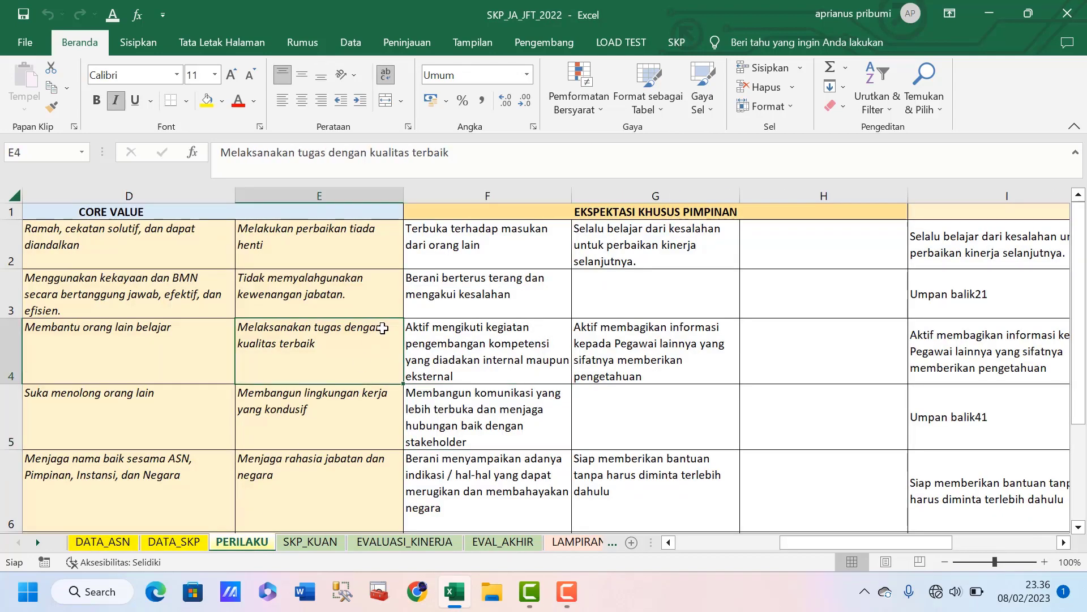
key("Right")
key("Right")
key("Right")
key("Right")
key("Right")
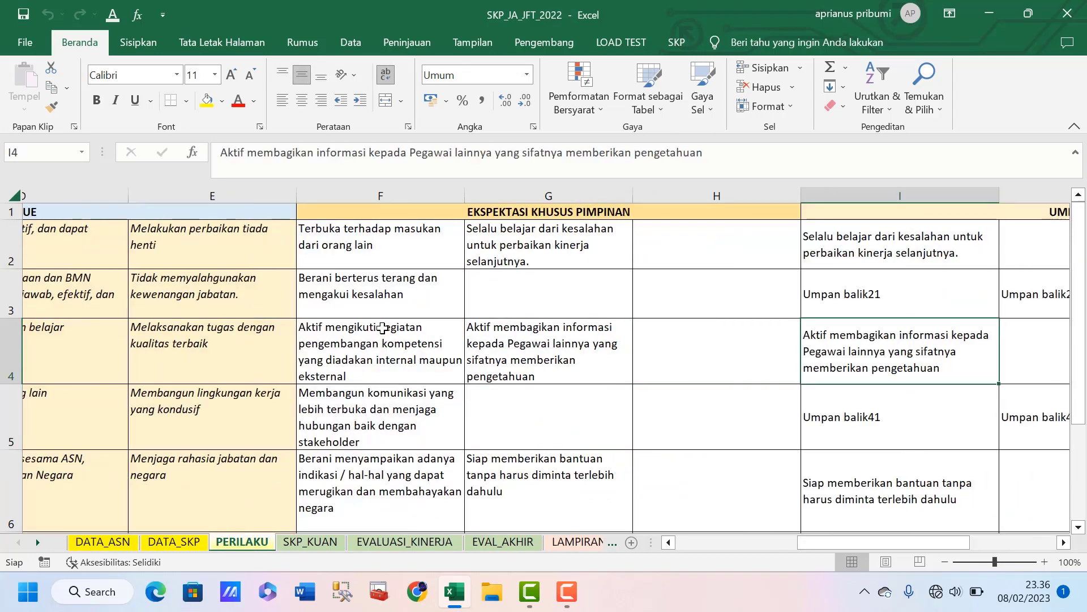
key("Left")
key("Up")
key("Up")
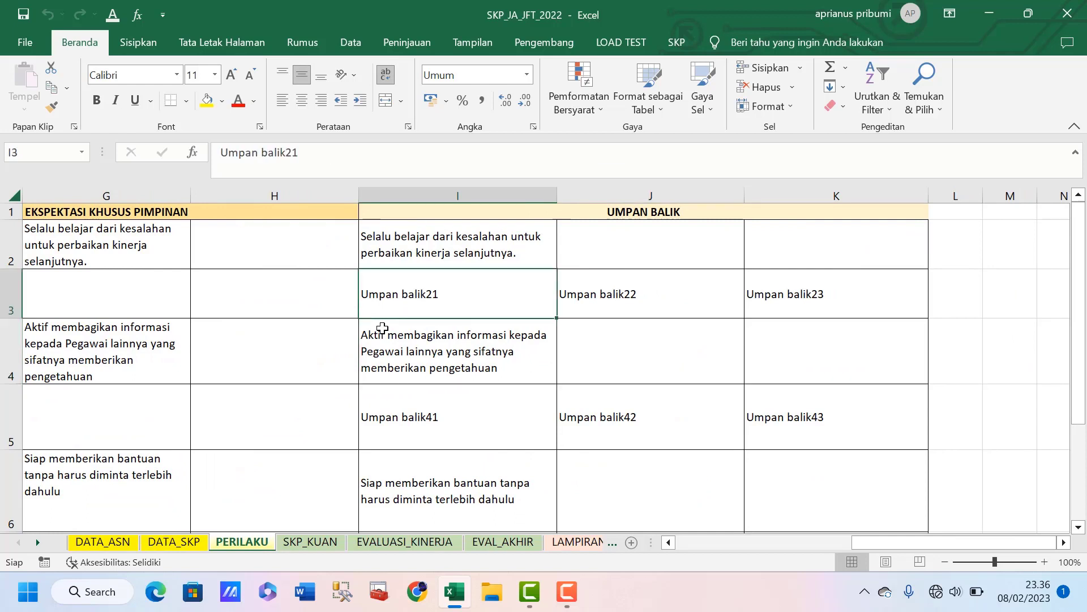
key("Right")
key("Right")
key("Right")
key("Left")
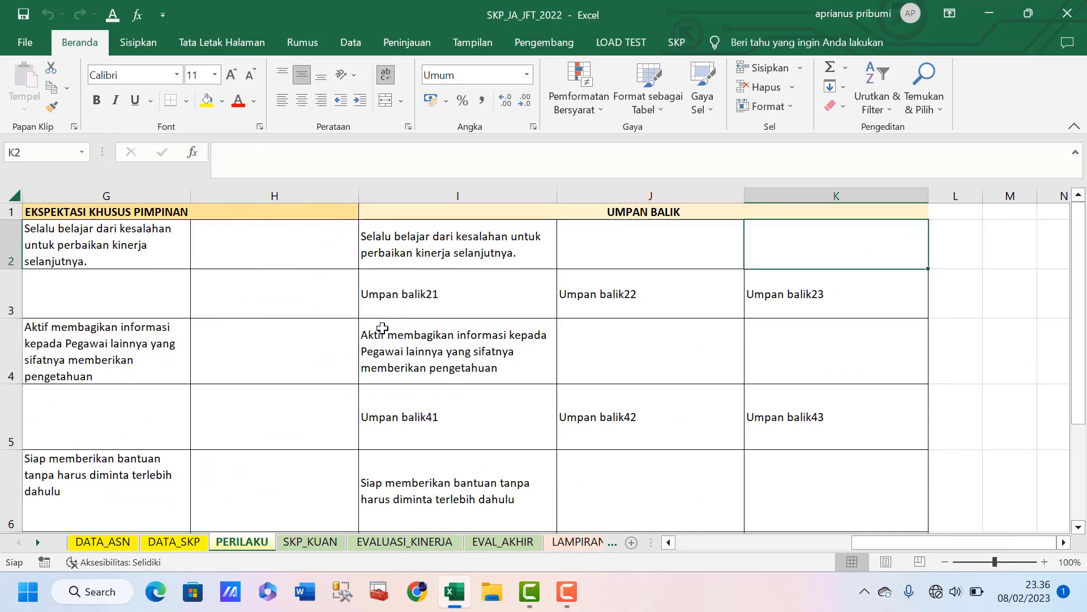
key("Left")
key("Left")
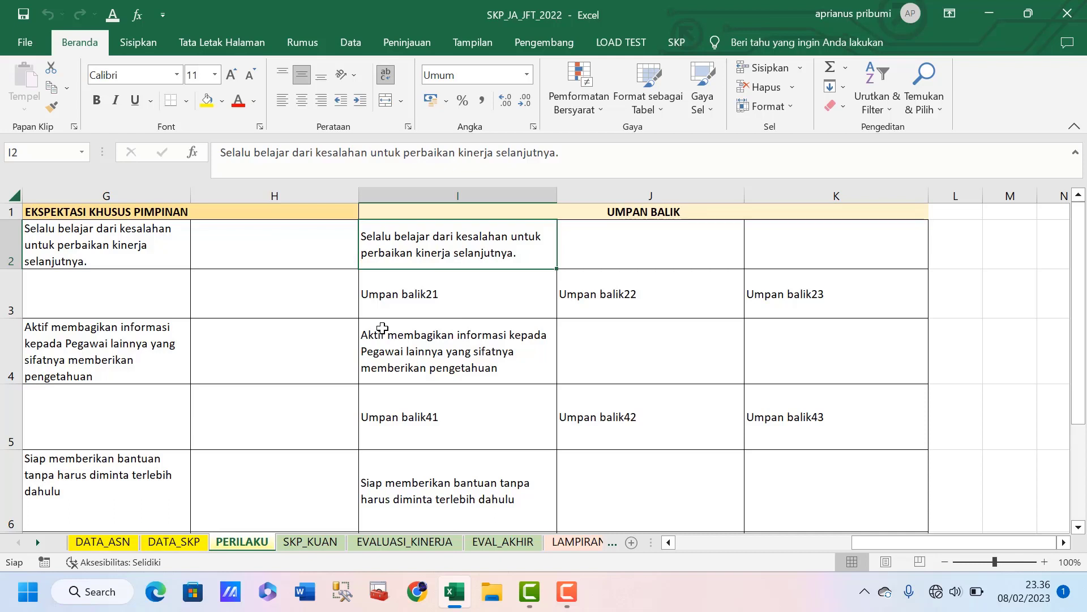
key("Right")
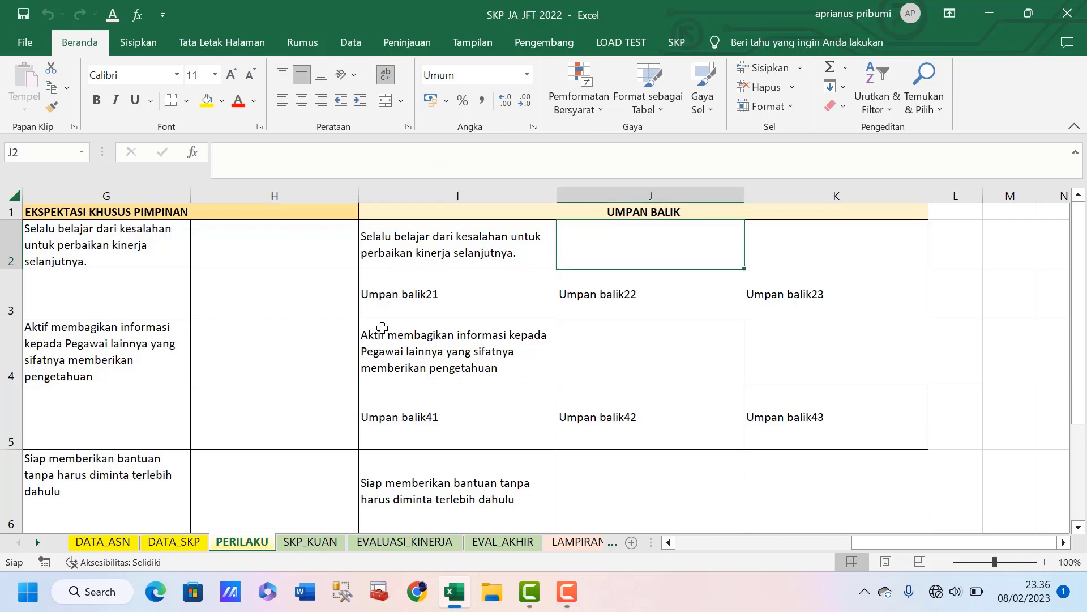
key("Left")
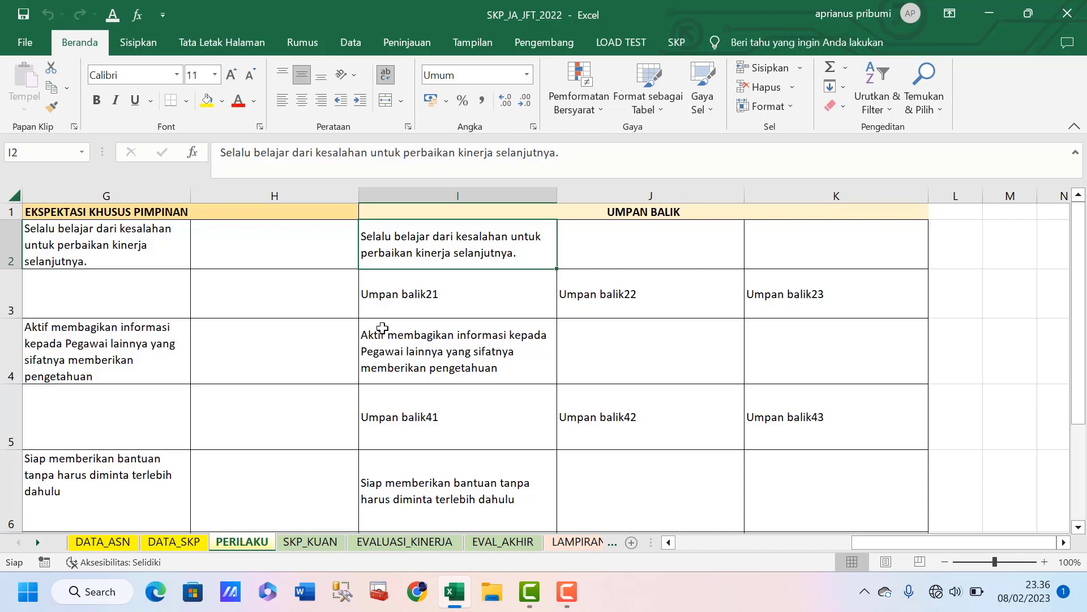
key("Right")
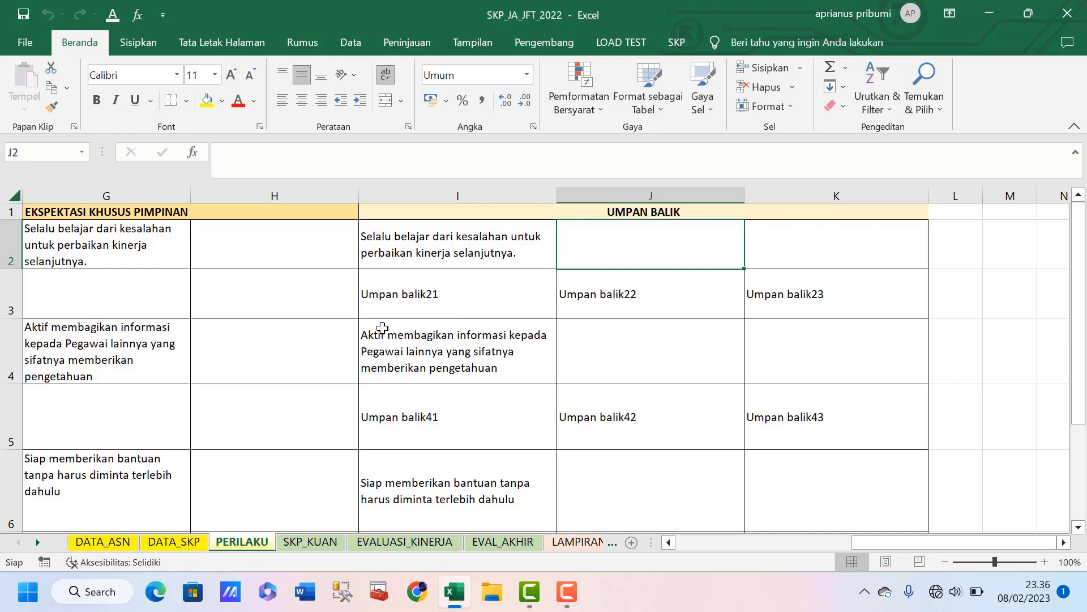
key("Left")
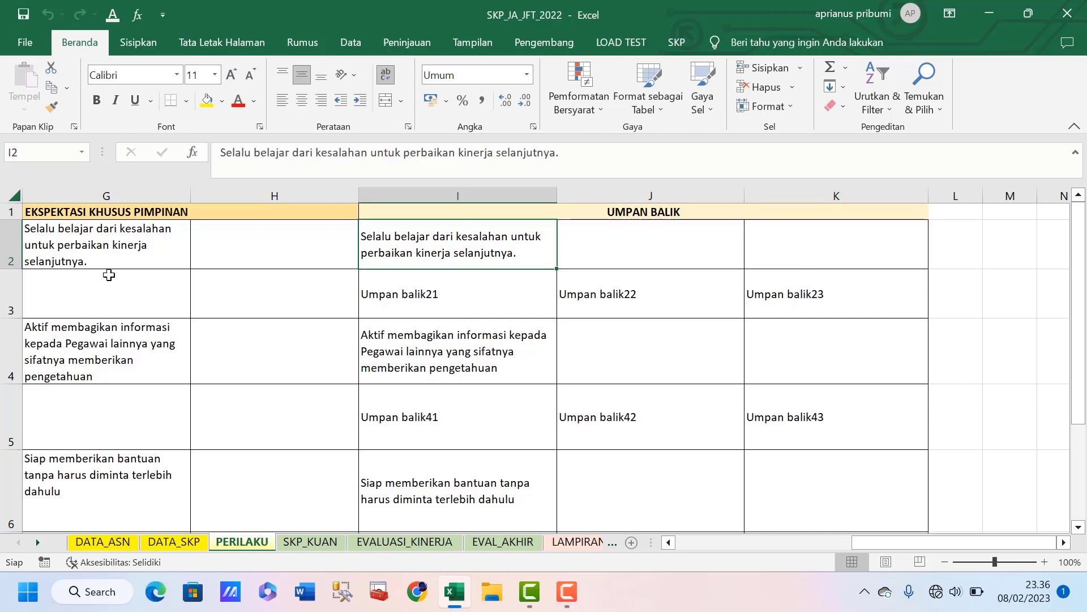
Prefix the feedback text in I2 of PERILAKU with "Pimpinan: "
left_click(214, 151)
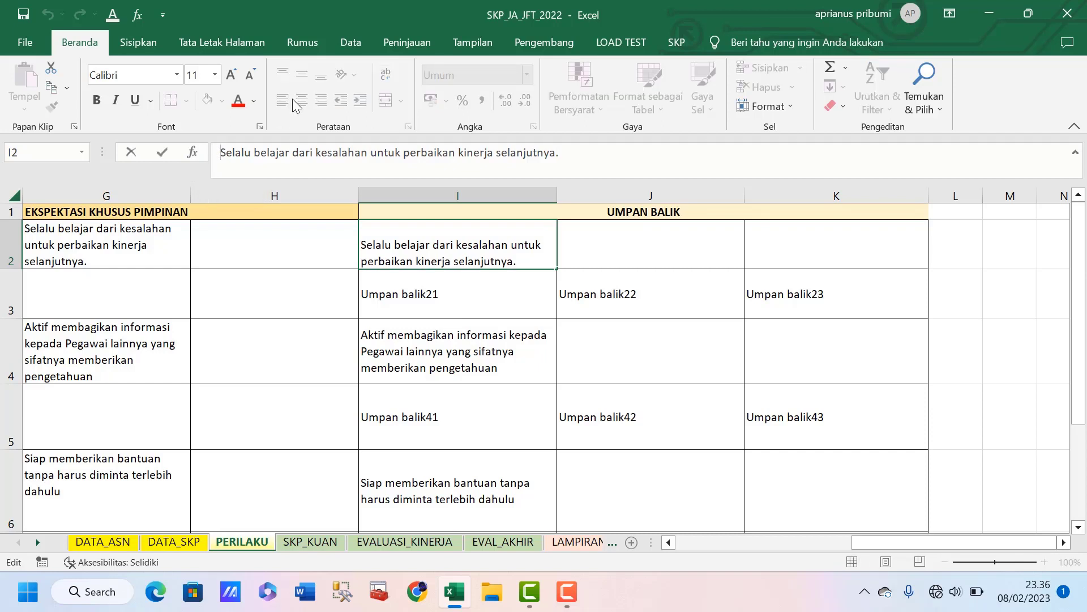
type("pIMPINAN")
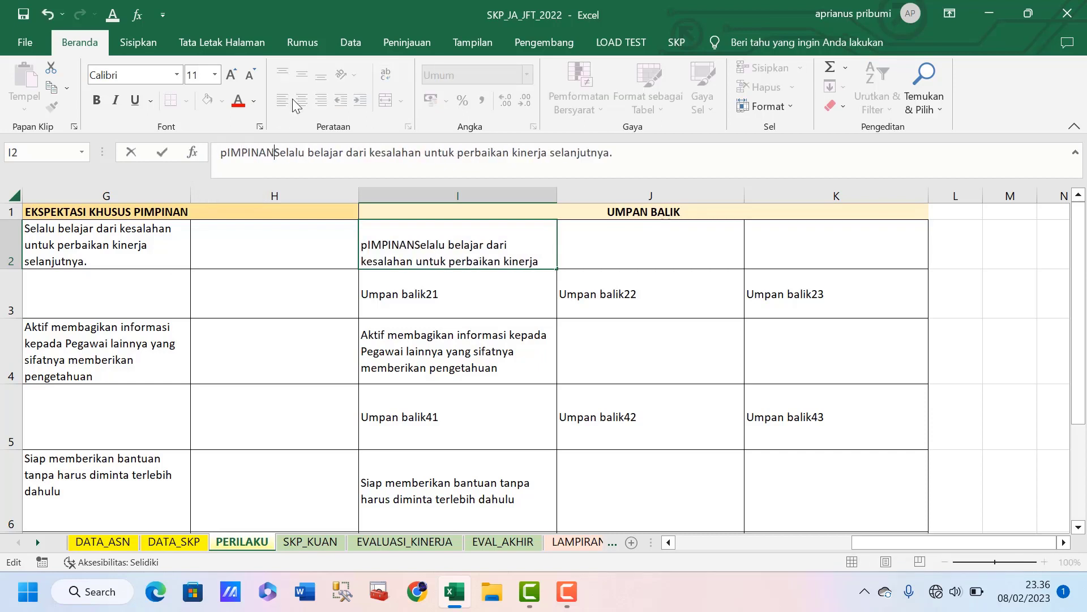
key("shift+Home")
type("Pimpinan")
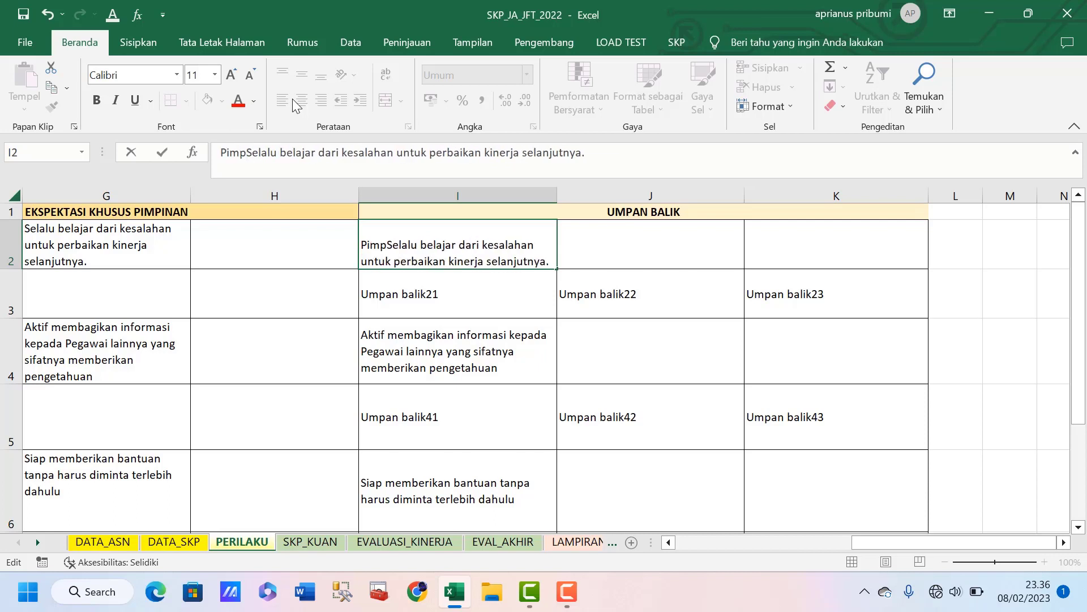
type(":")
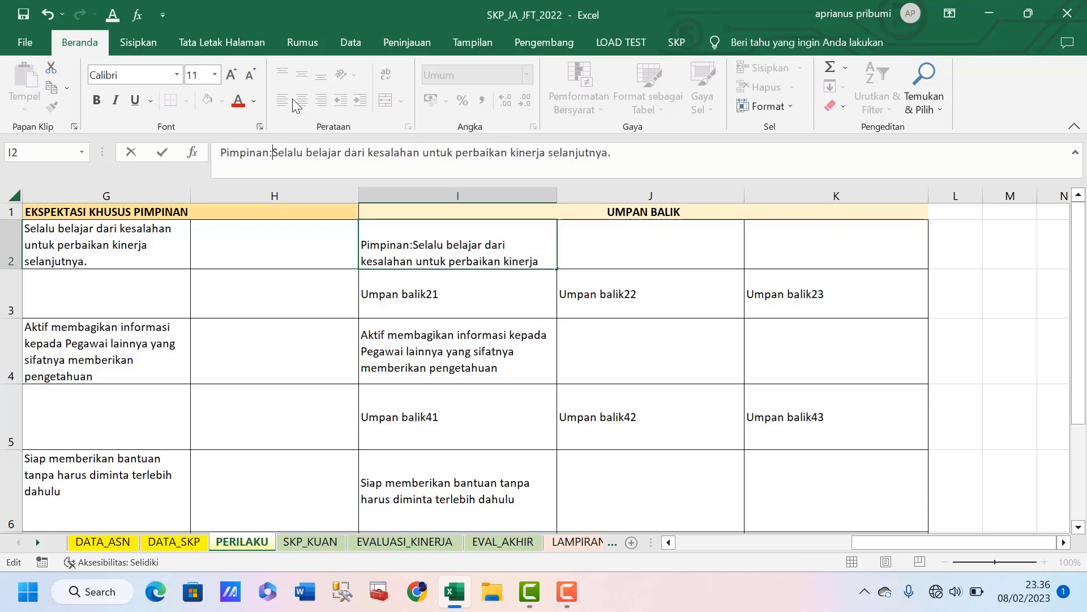
key("Return")
Enter the feedback "Rekan Kerja: Umpan balik dari rekan rekana sejawat" in J2 of PERILAKU
key("Up")
key("Right")
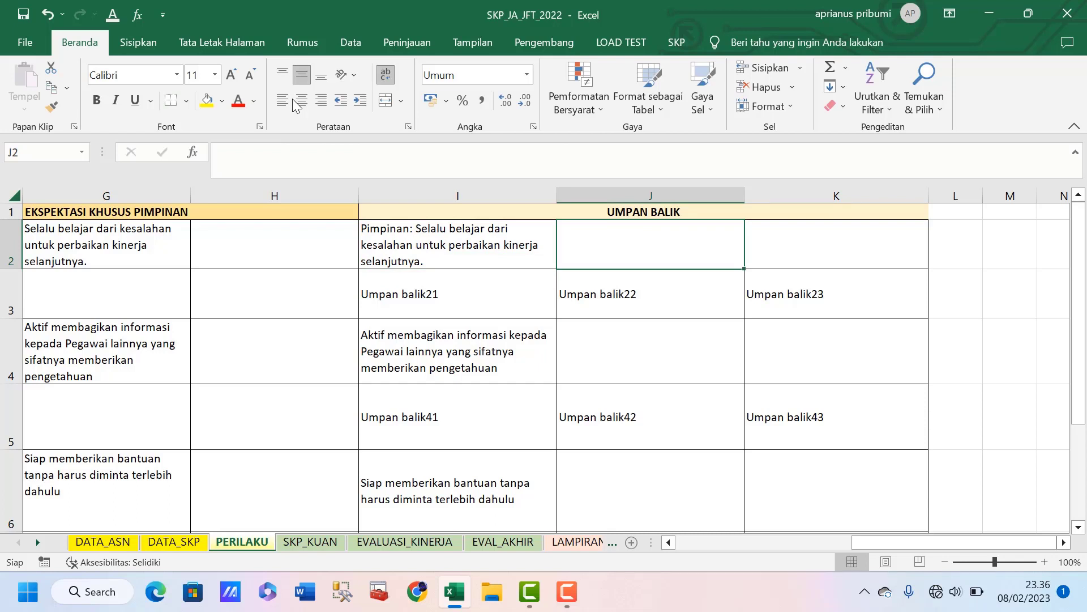
type("R")
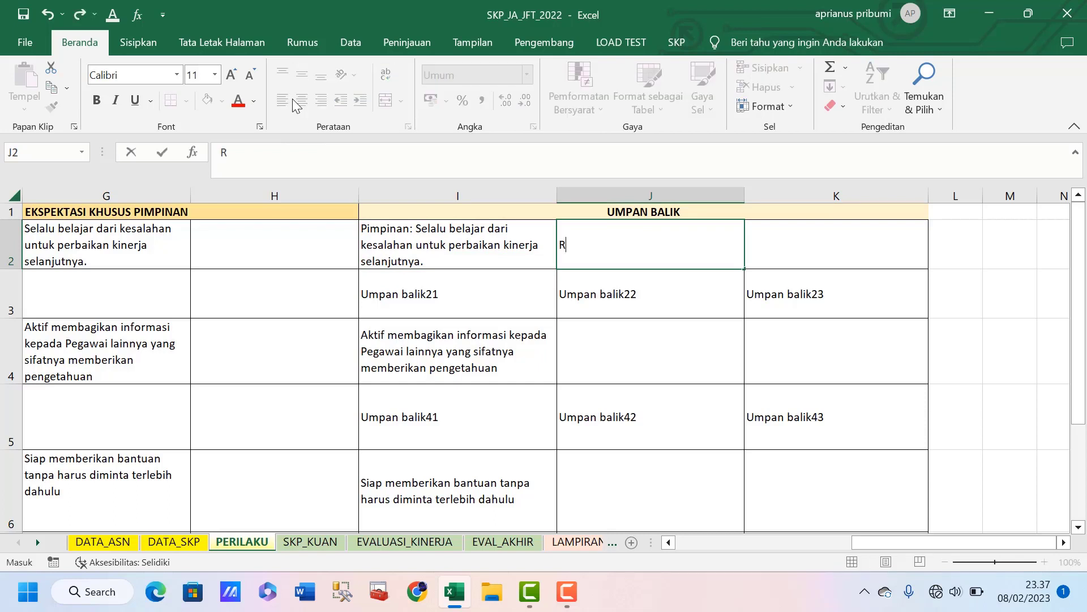
type("ekan Kerja")
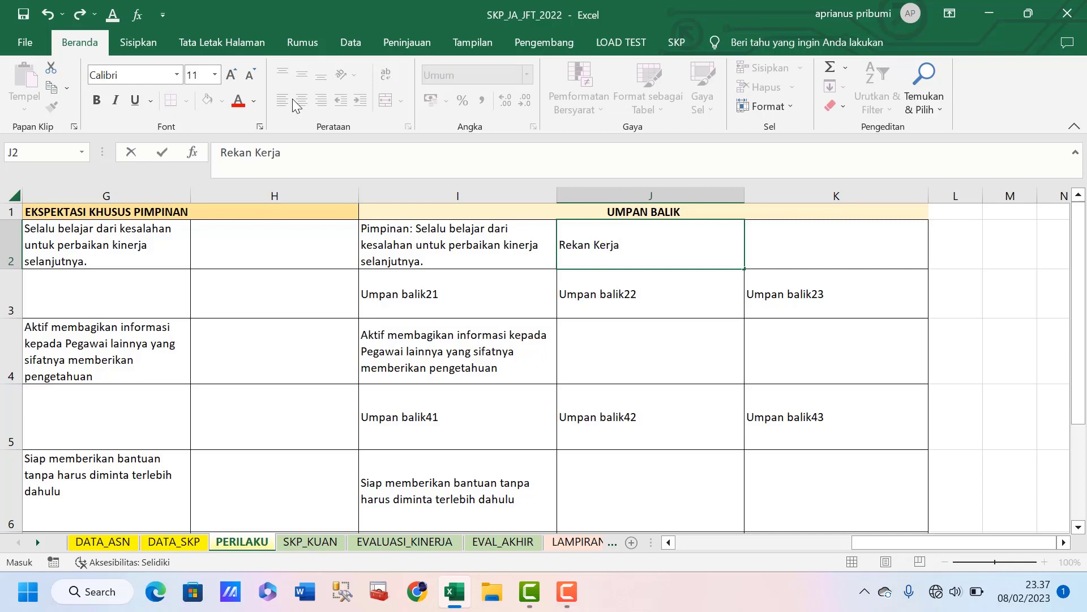
type(": Umpan balik")
type("da")
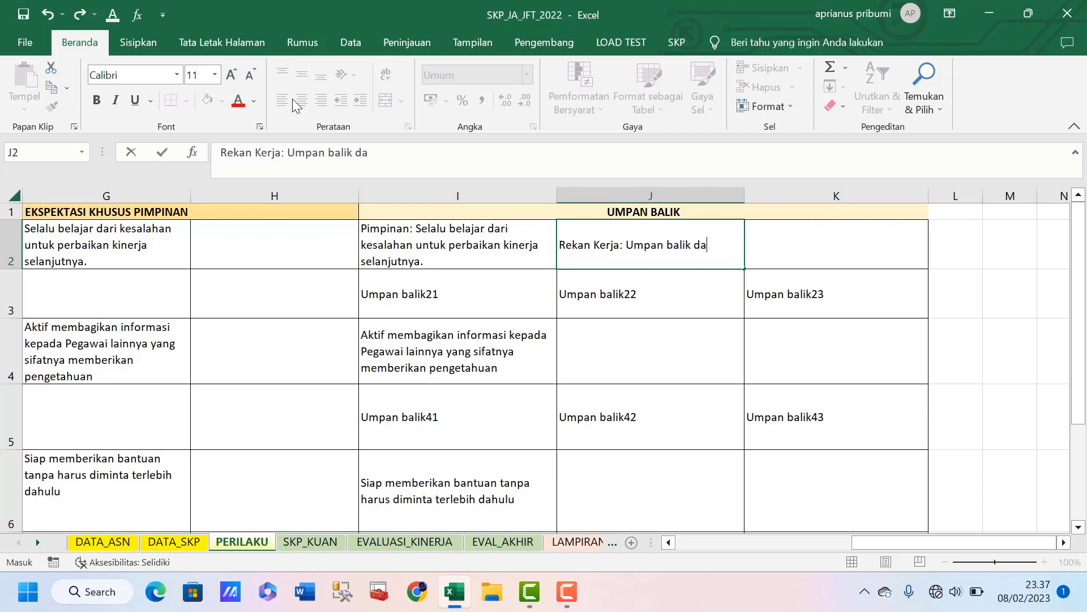
type("ri rekan ")
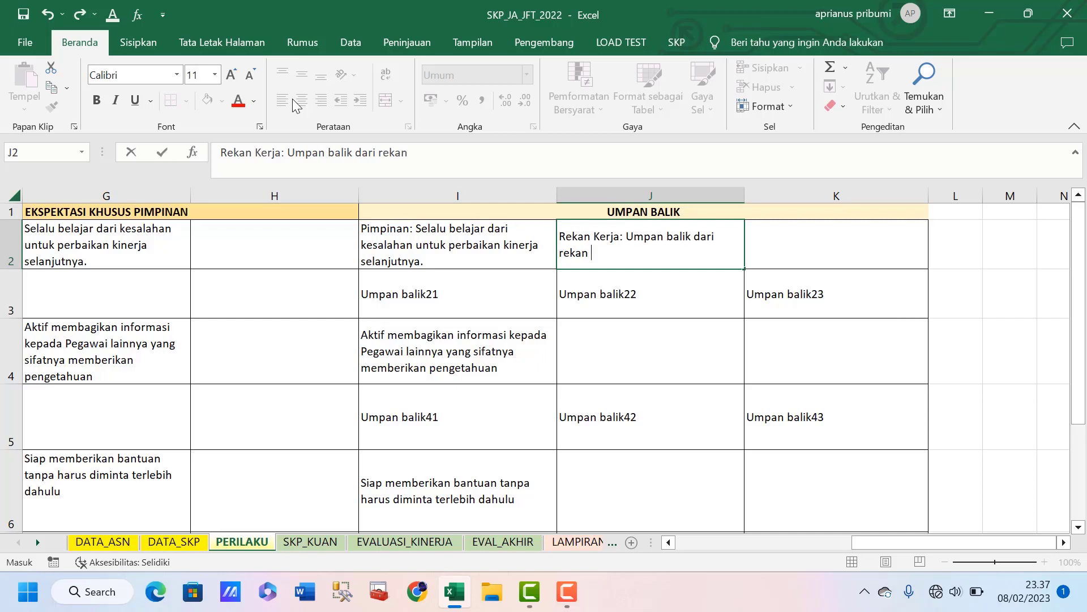
type("rekana sejawat")
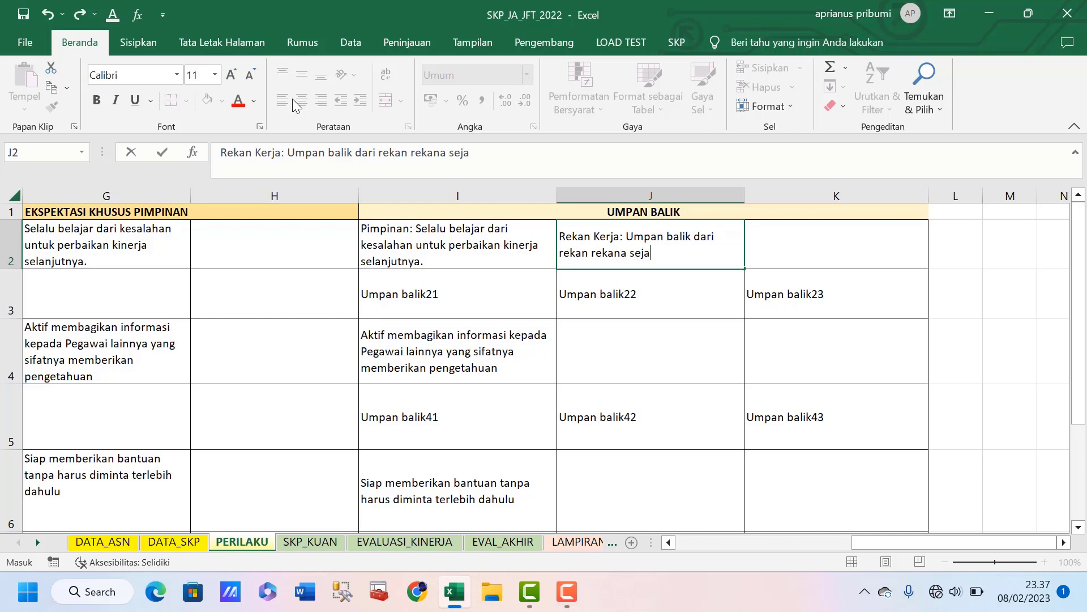
key("Return")
Enter the feedback "Bawahan: Umpan balik bawahan" in K2 of PERILAKU
key("Up")
key("Right")
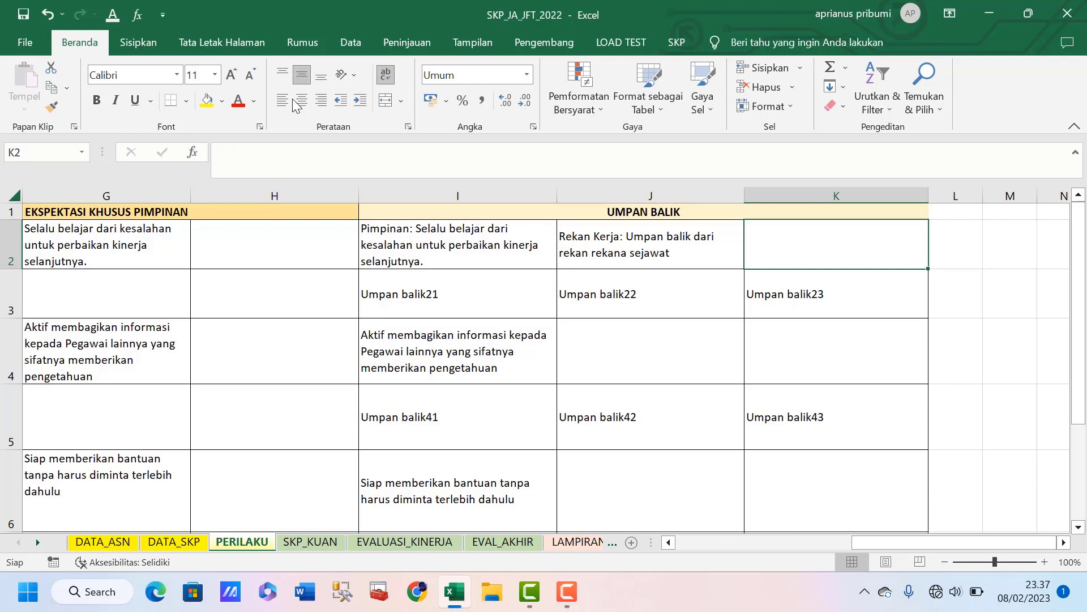
type("Bawah")
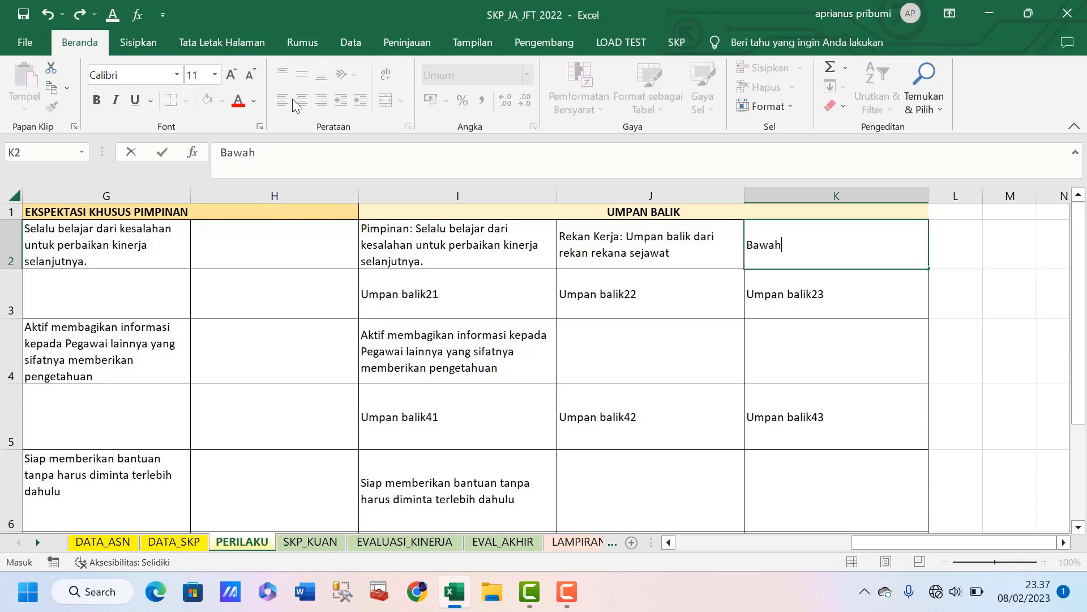
type("an: Umpan balik")
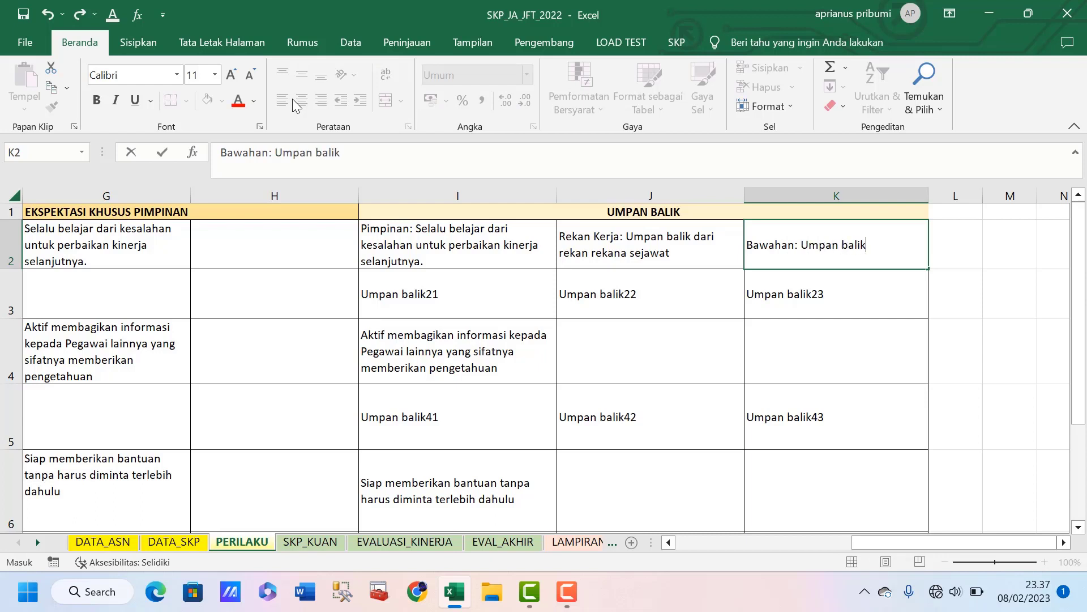
type(" bawahan")
key("ctrl+Return")
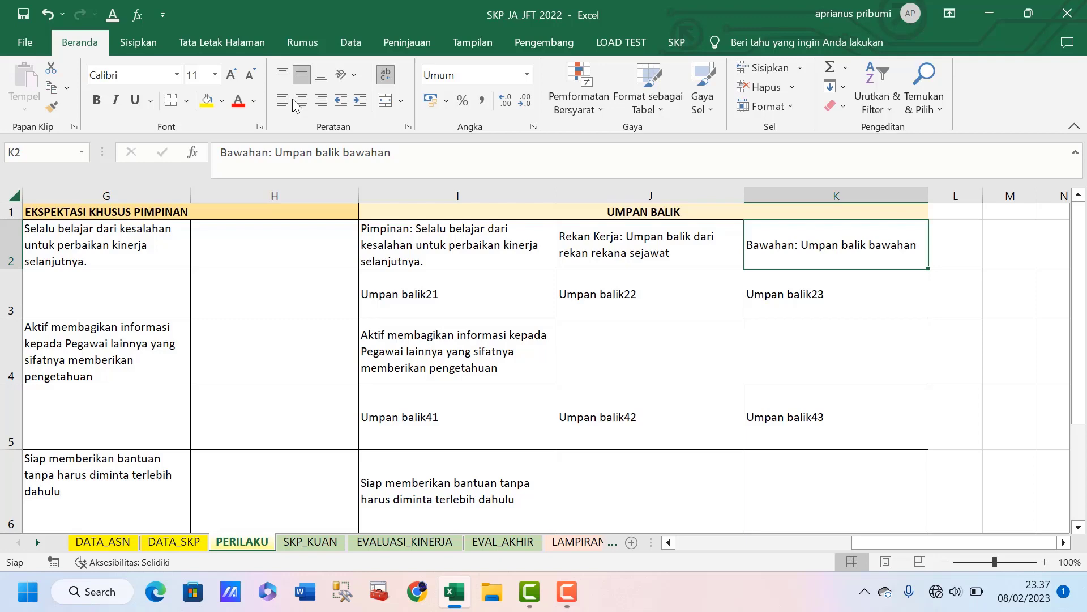
Review row 2 of PERILAKU from the core values through the leader's special expectations to the UMPAN BALIK cells
key("Left")
key("Left")
key("Left")
key("Left")
key("Left")
key("Left")
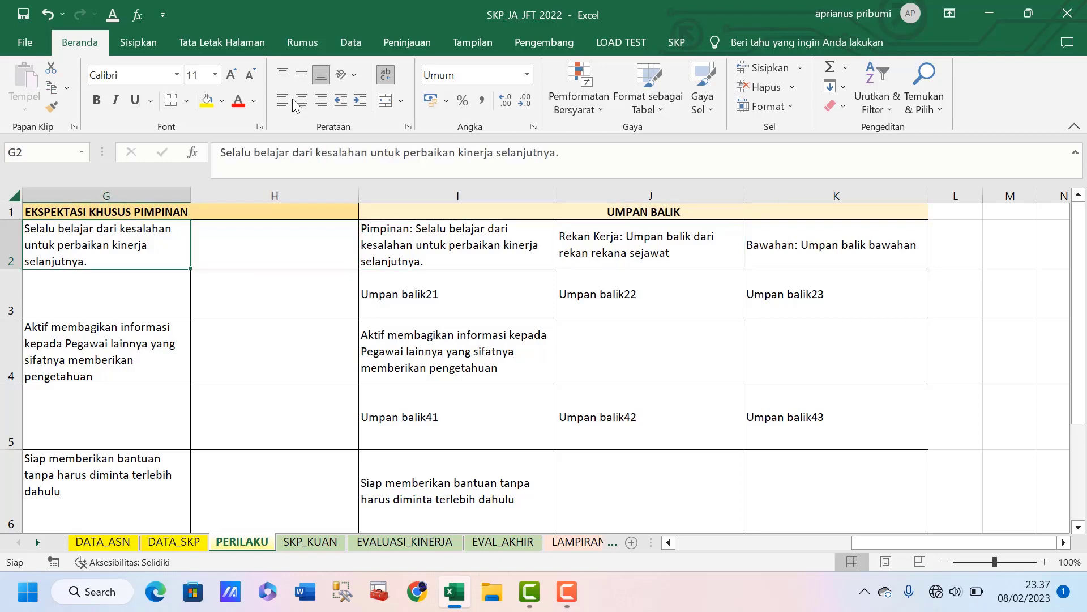
key("Left")
key("Left")
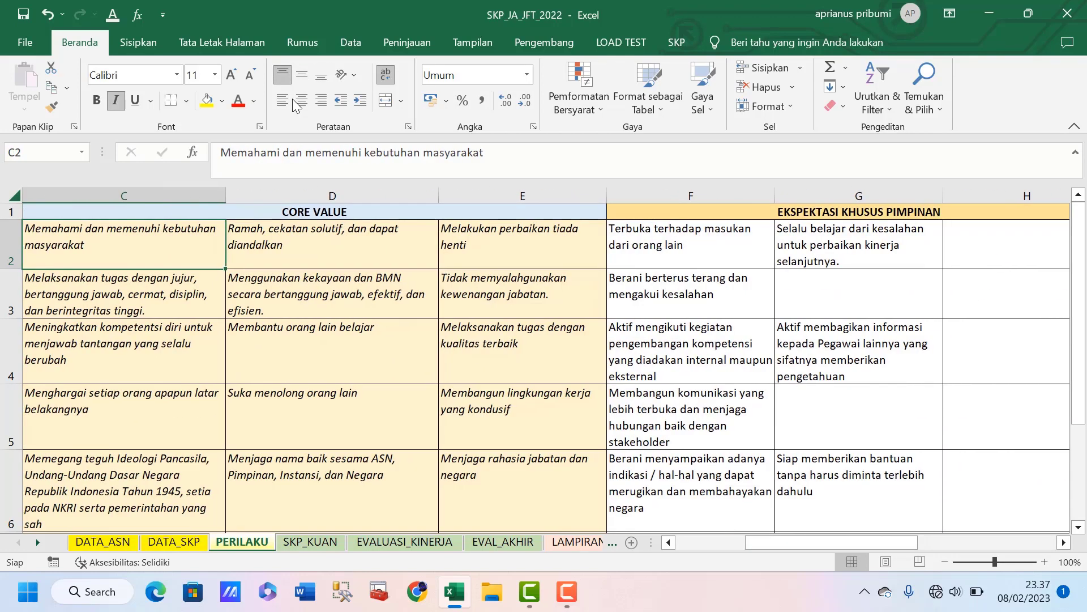
key("Right")
key("Right")
key("Right")
key("Right")
key("Right")
key("Right")
key("Right")
key("Right")
key("Right")
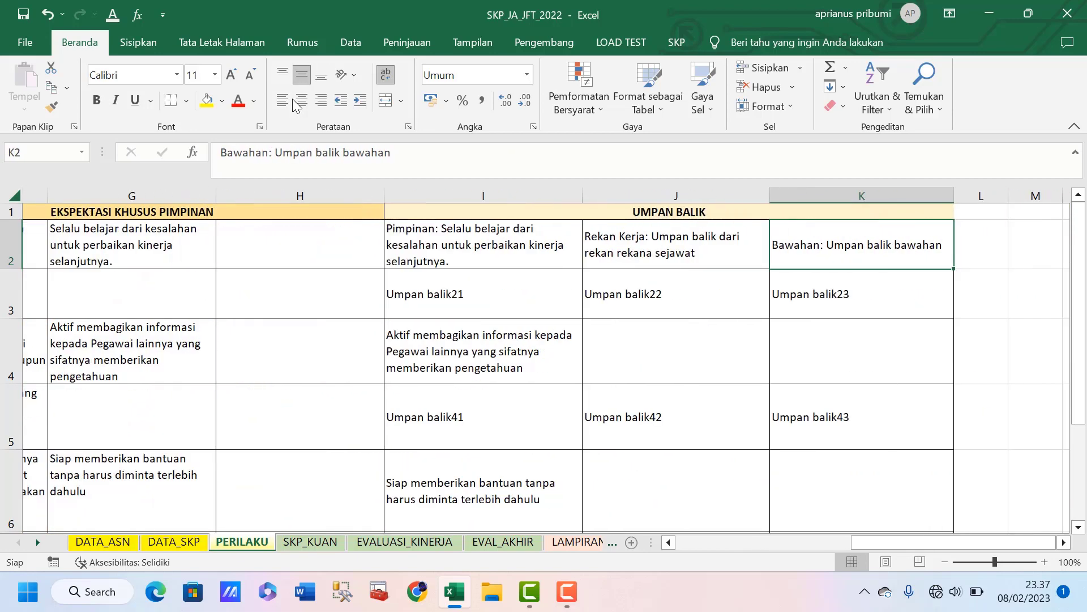
Check the leader, coworker and subordinate feedback in I2 to K2 against the expectations in the same row
key("Left")
key("Left")
key("Left")
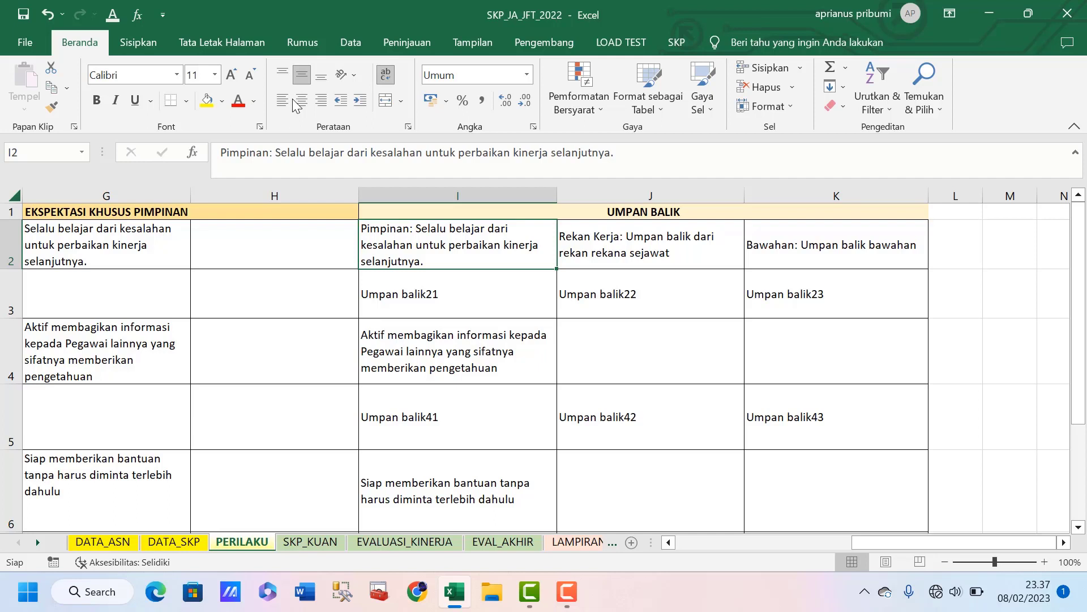
key("Right")
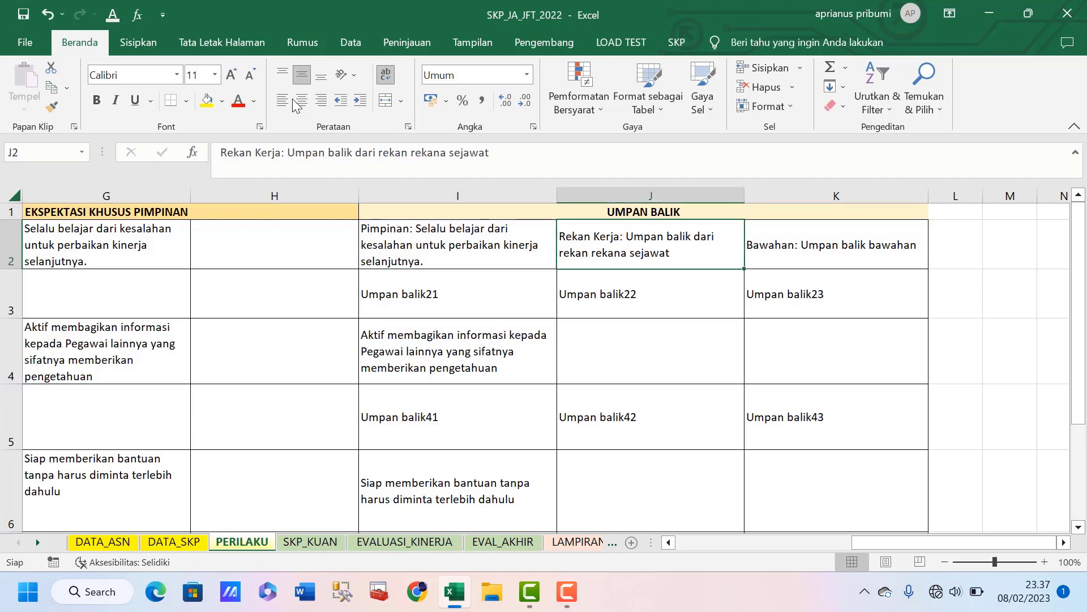
key("Right")
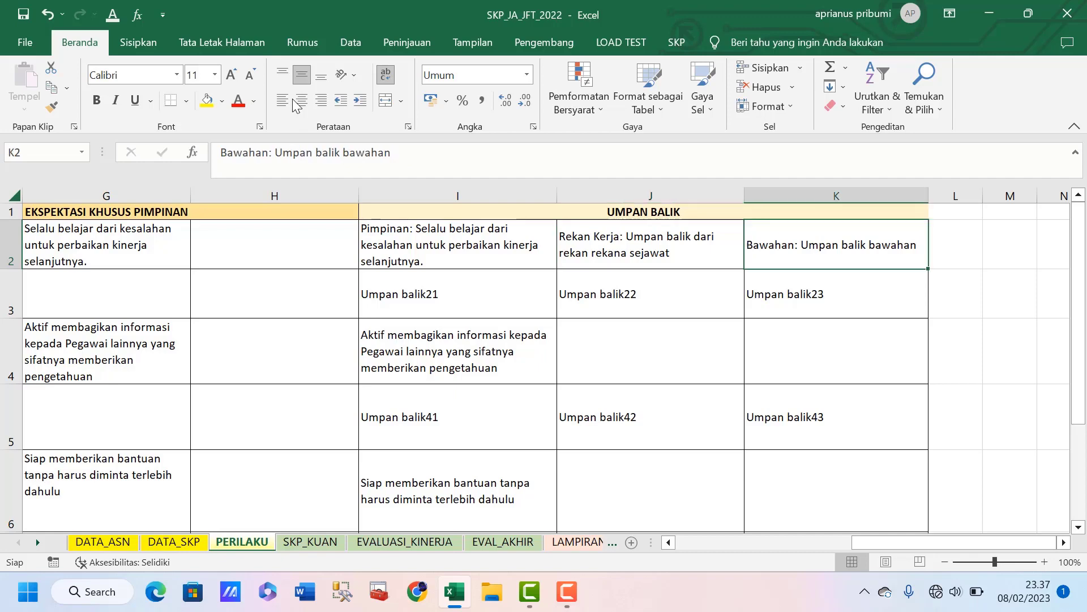
key("Left")
key("Left")
key("Left")
key("Left")
key("Left")
key("Left")
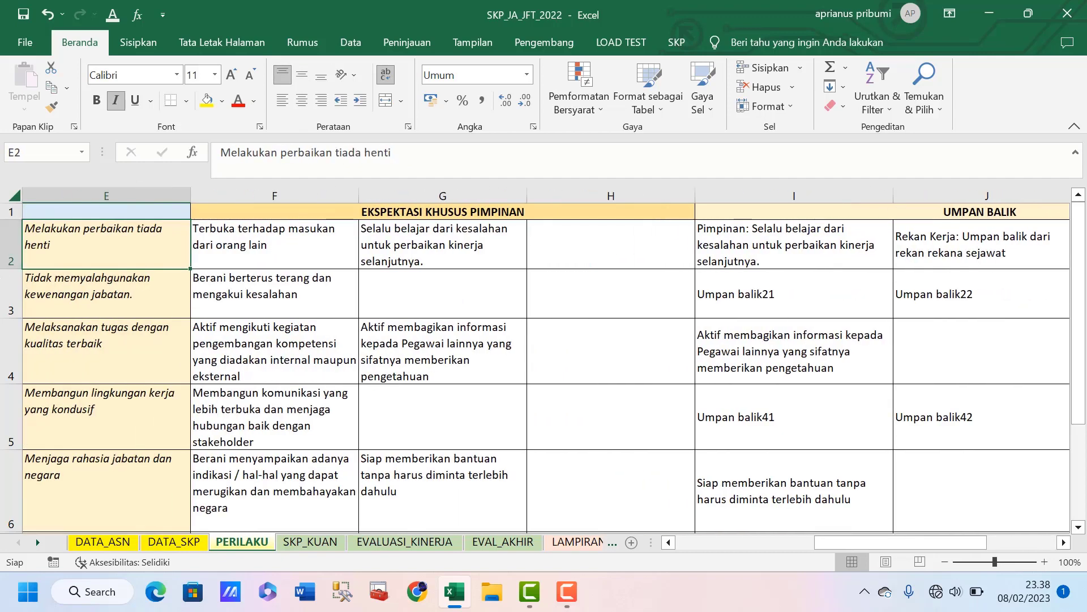
Review the EVALUASI_KINERJA sheet from the heading and employee data down to the first work result
left_click(417, 540)
left_click(378, 327)
key("ctrl+Up")
key("ctrl+Up")
key("ctrl+Up")
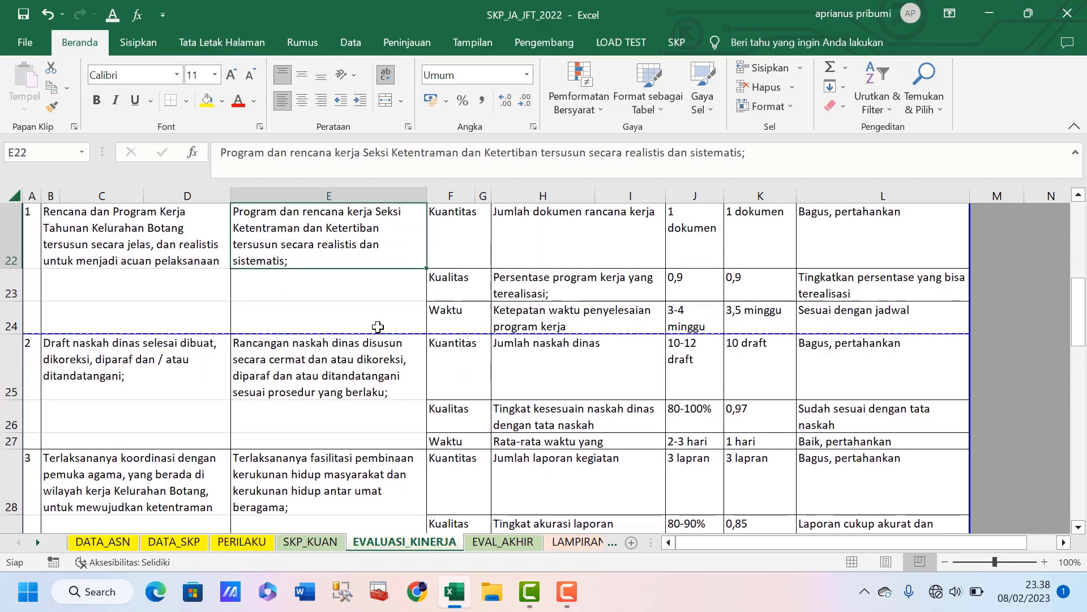
key("Down")
key("ctrl+Down")
key("ctrl+Down")
key("ctrl+Down")
key("ctrl+Down")
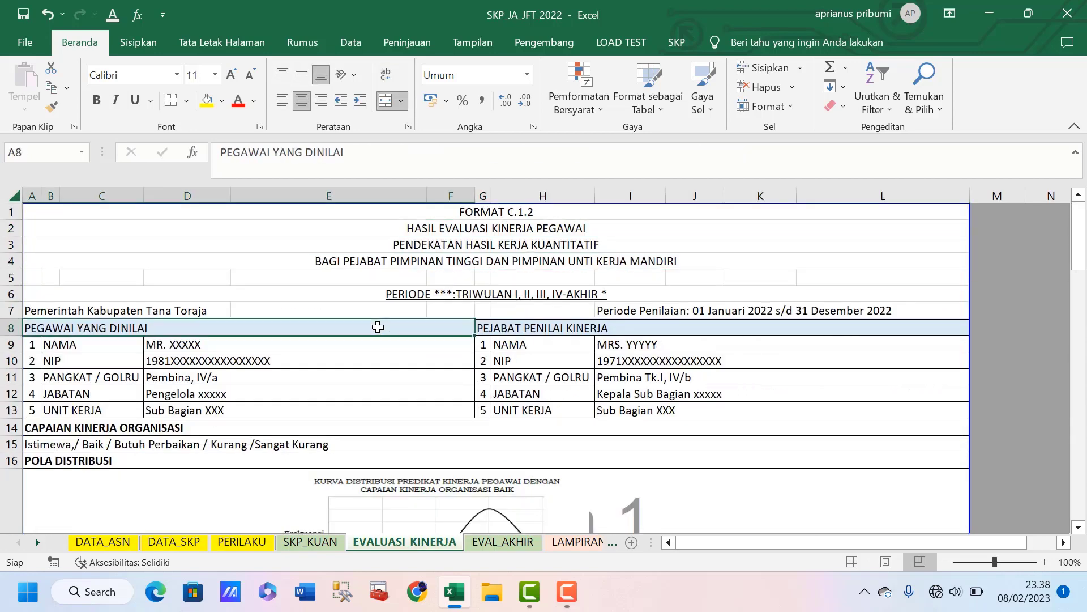
key("ctrl+Down")
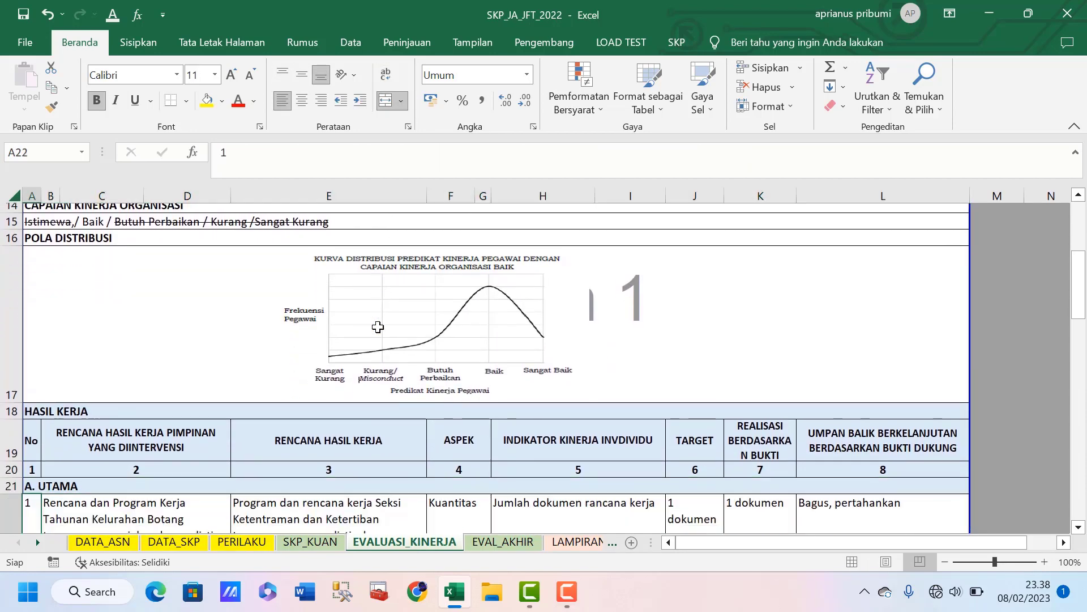
key("ctrl+Up")
key("ctrl+Up")
key("ctrl+Up")
key("ctrl+Up")
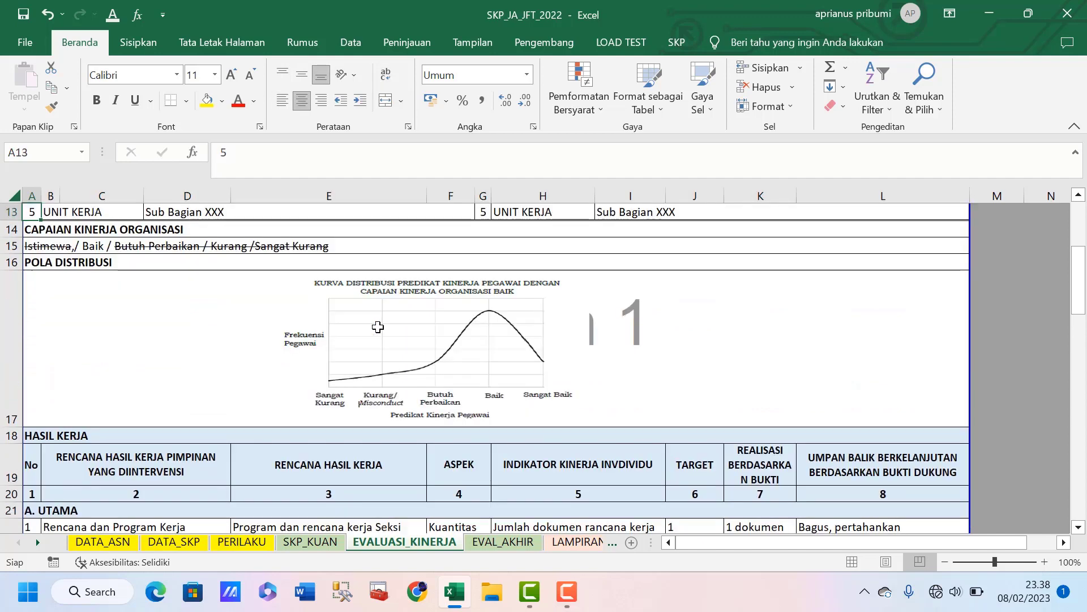
key("Up")
Examine the performance distribution curve picture under POLA DISTRIBUSI and the first rows of the HASIL KERJA table
left_click(447, 357)
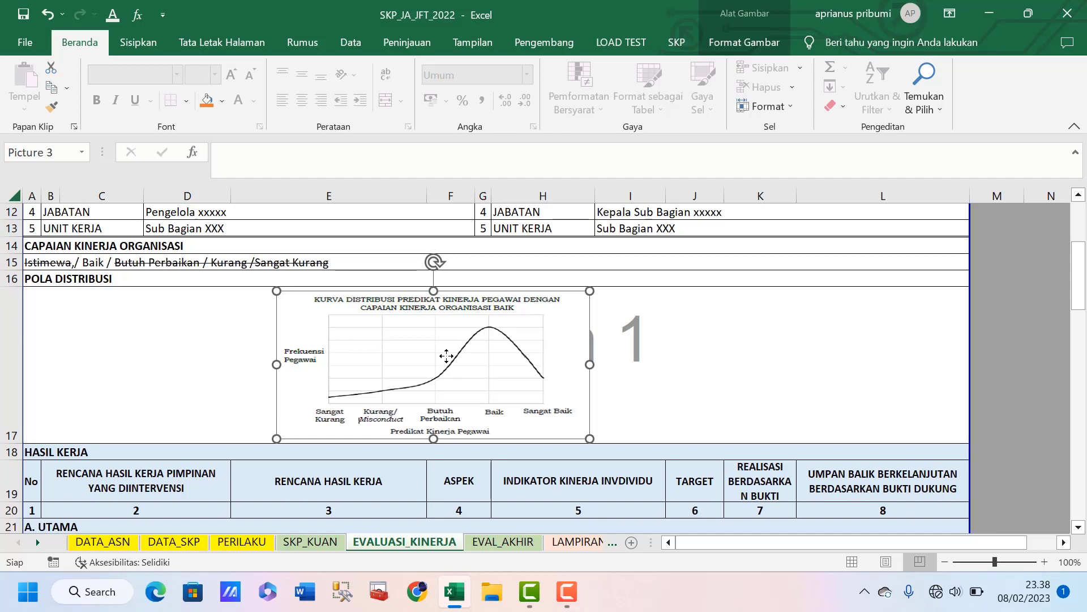
left_click(196, 333)
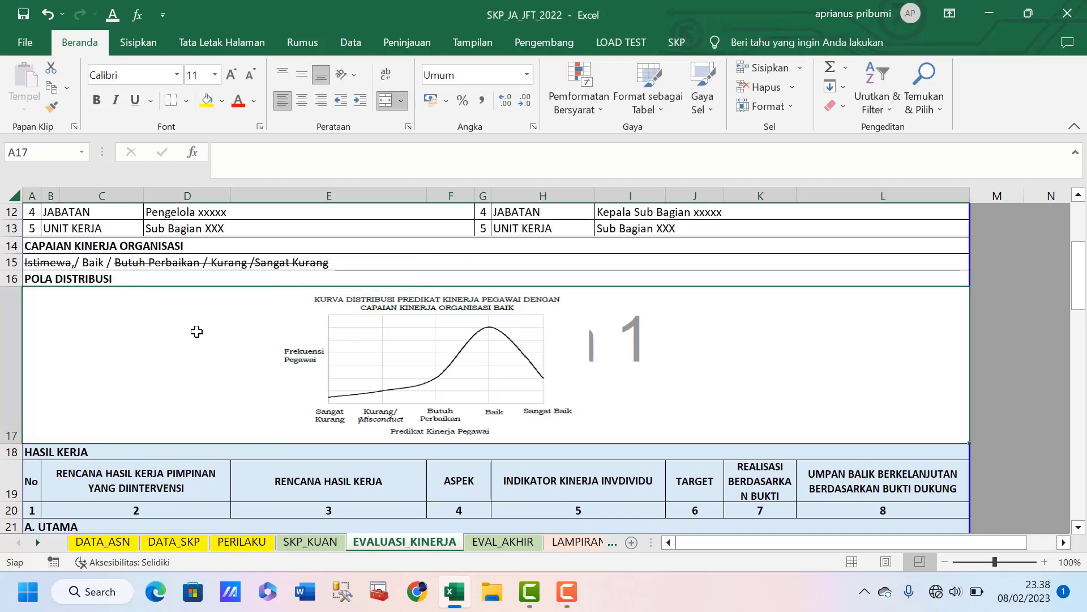
left_click(472, 359)
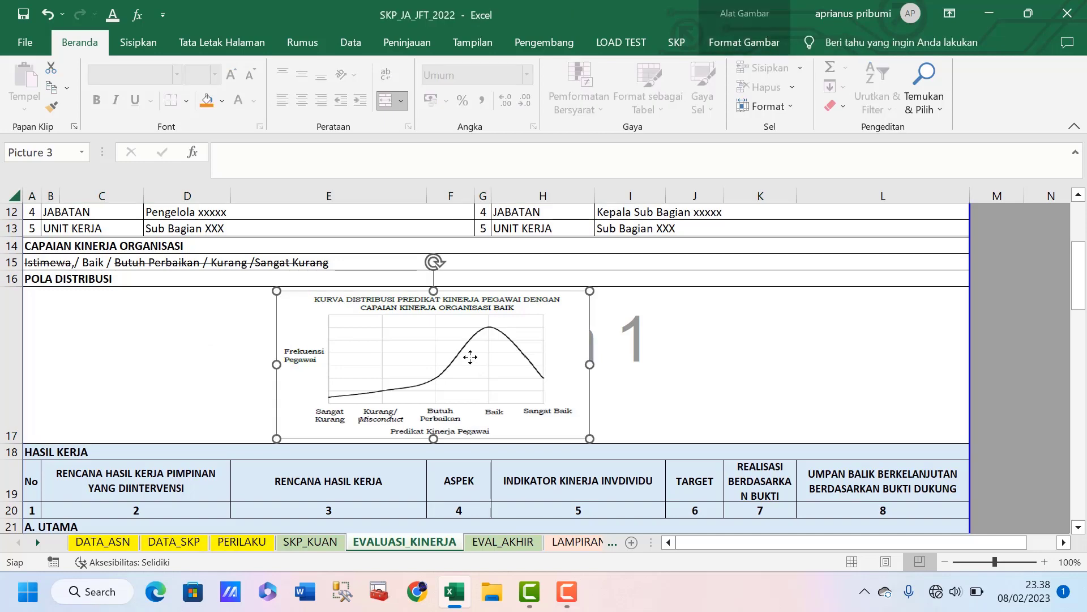
left_click(758, 343)
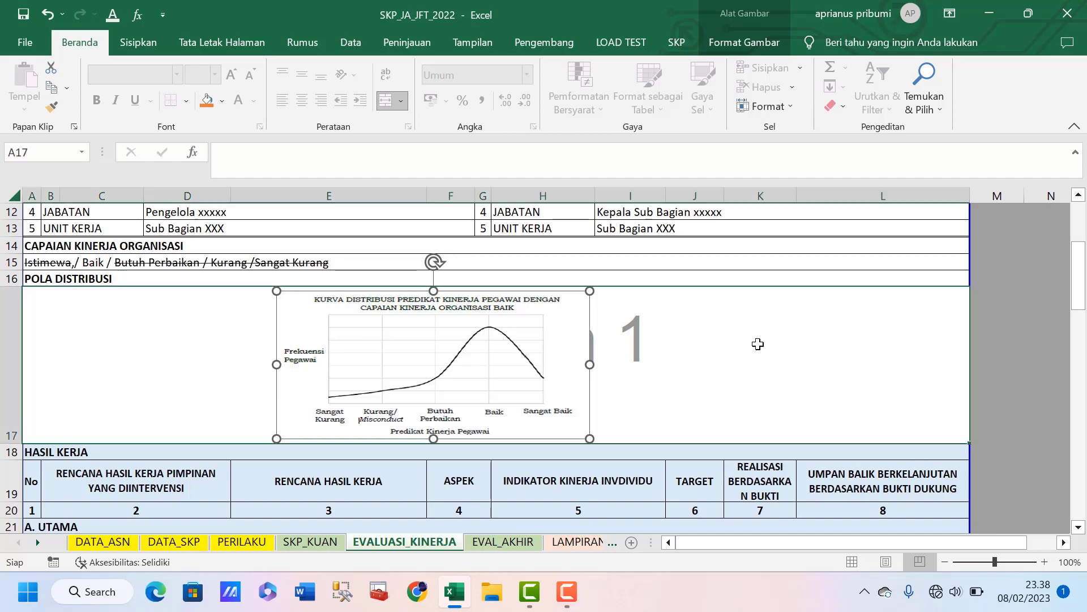
left_click(503, 326)
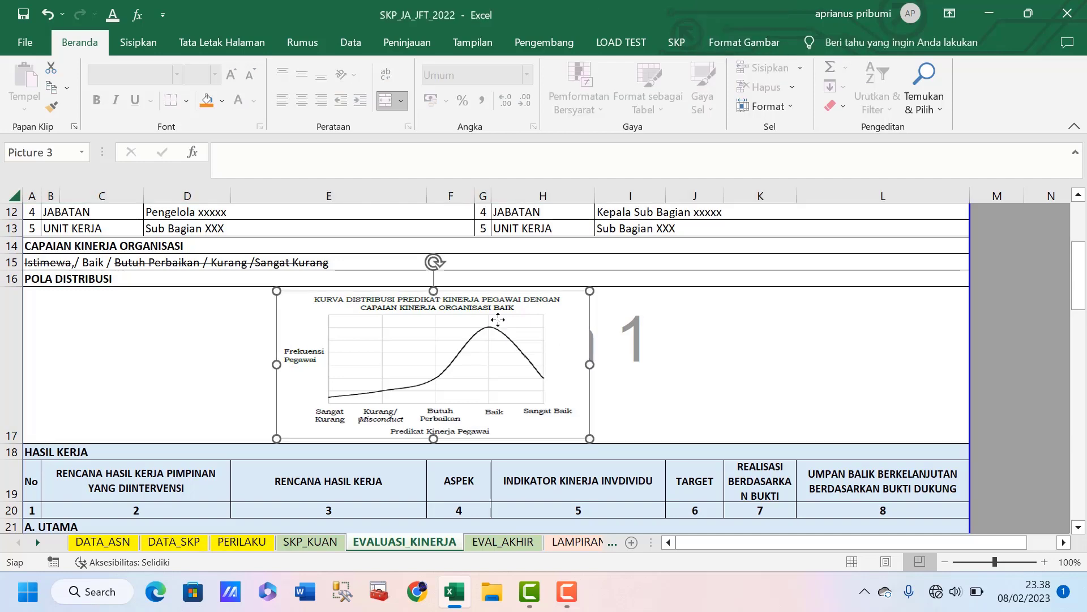
left_click(665, 364)
key("Down")
key("Down")
key("Down")
key("Down")
key("Down")
key("Down")
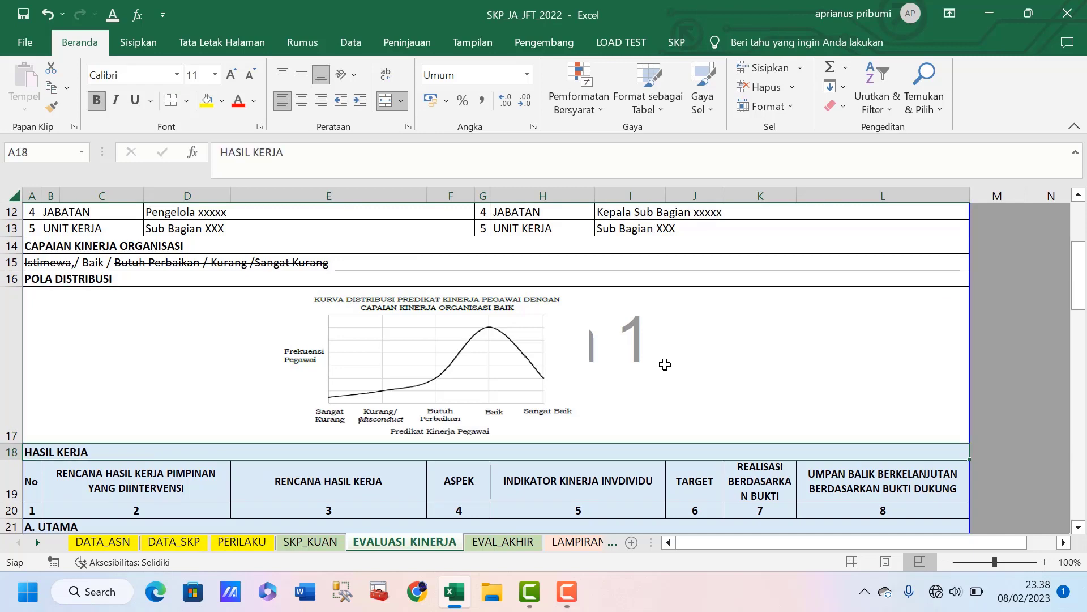
scroll(665, 364, "down", 1)
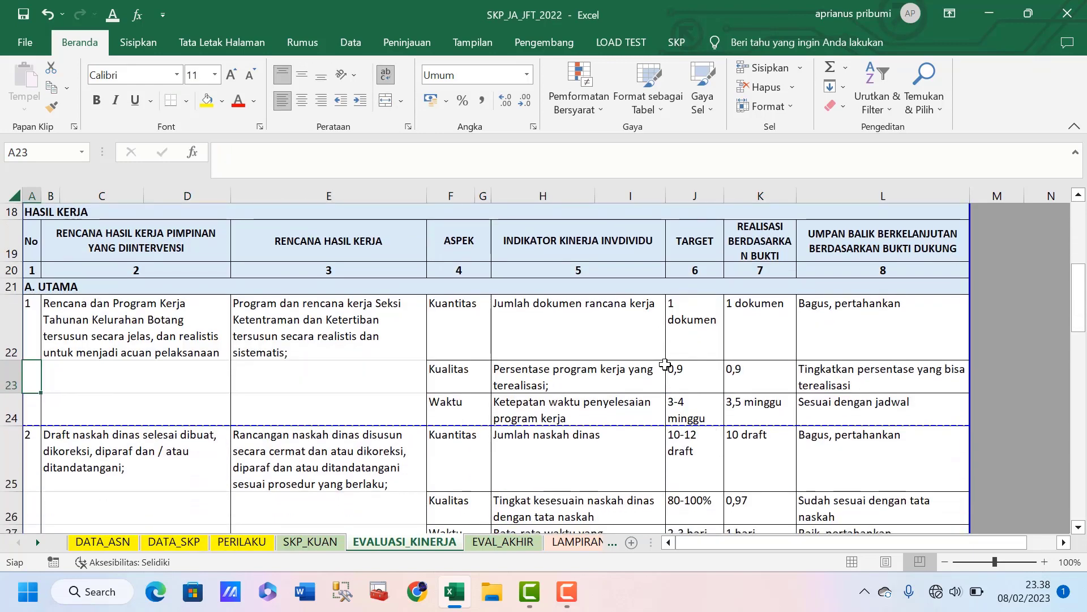
Check the quantity indicator, target, realisation and leader feedback in row 2 of the DATA_SKP sheet
left_click(195, 542)
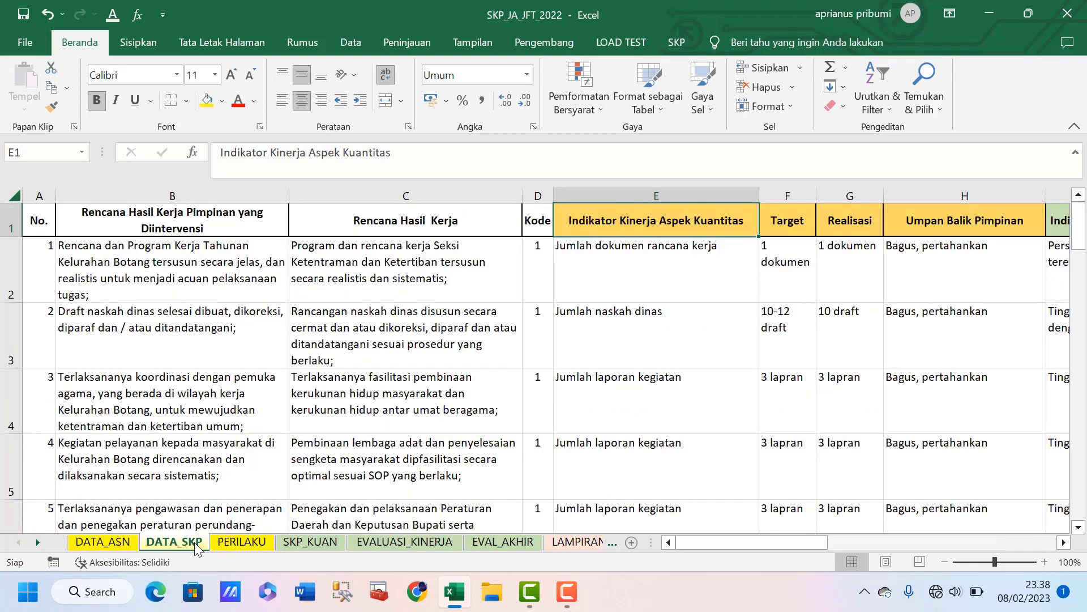
left_click(581, 276)
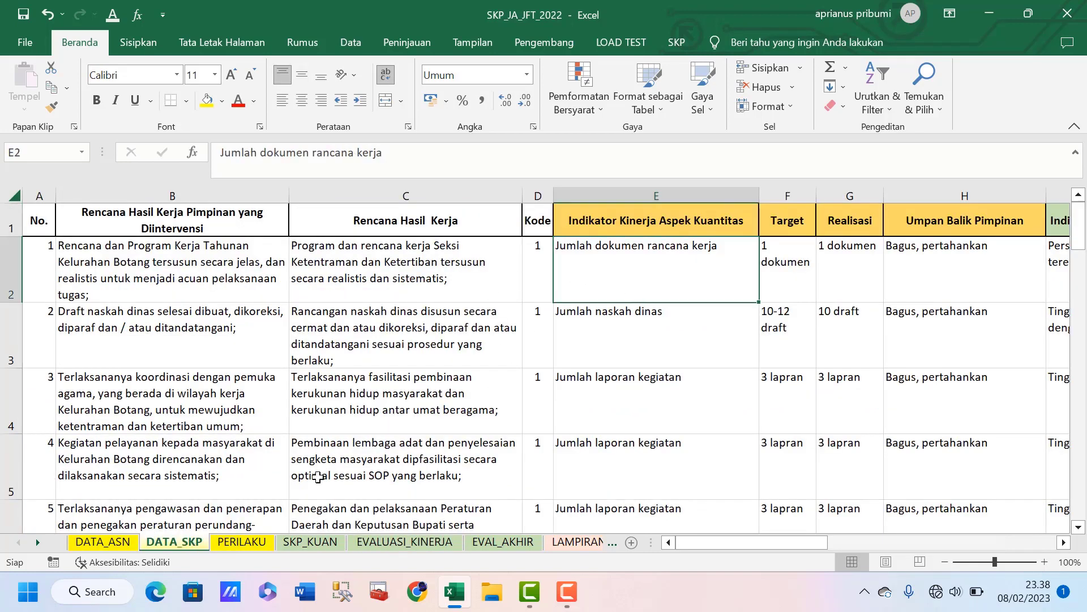
key("Right")
key("Right")
key("Right")
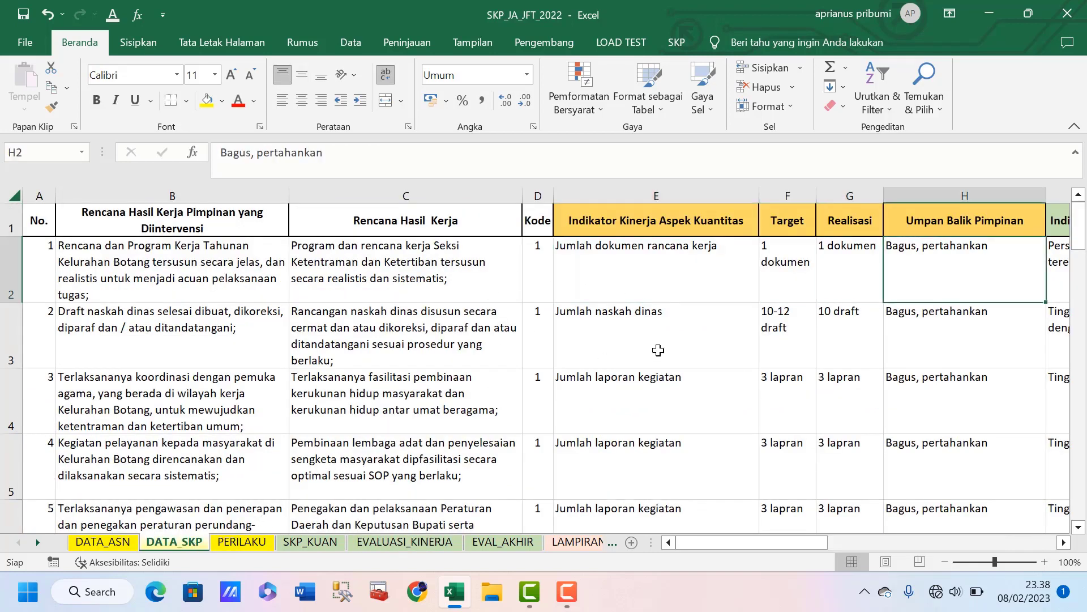
key("Right")
key("Left")
key("Left")
key("Left")
key("Left")
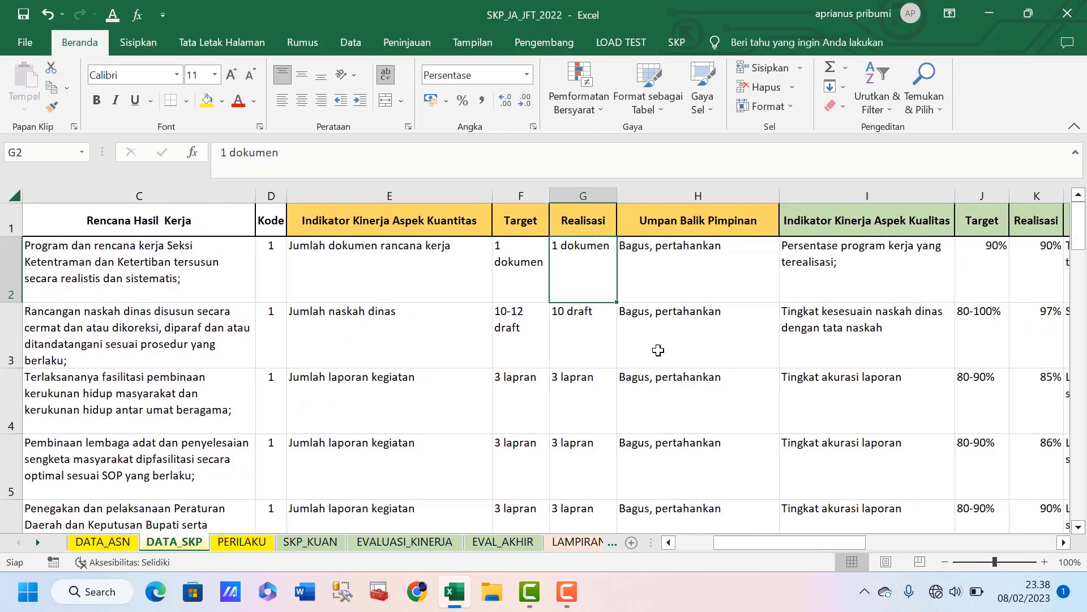
Examine the quality indicator, its target, realisation and leader feedback, and the time indicator in row 2 of DATA_SKP
key("Right")
key("Right")
key("Right")
key("Right")
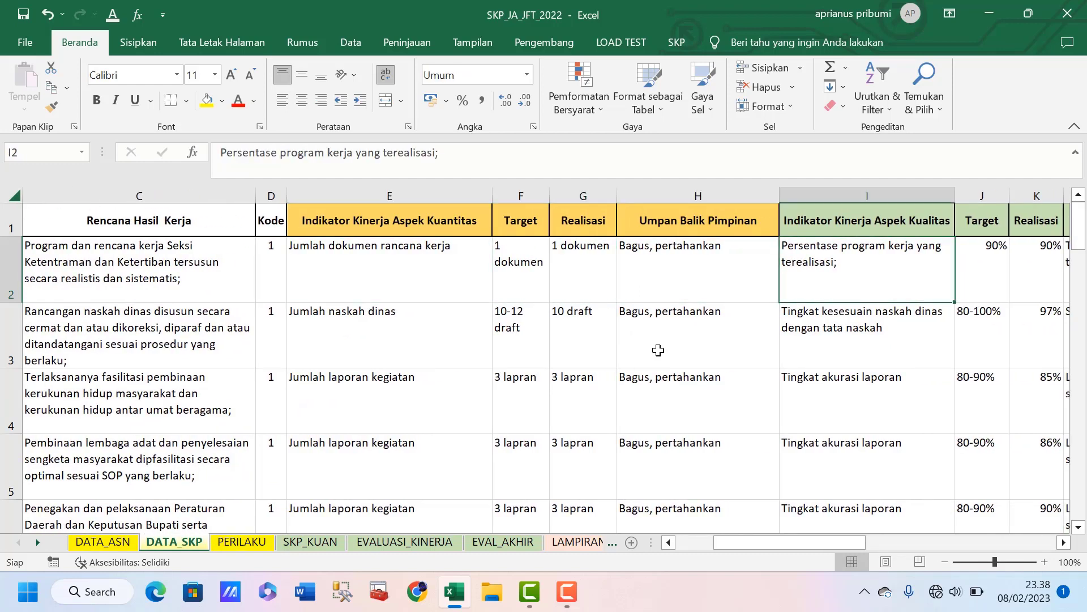
key("Right")
key("Right")
key("Right")
key("Right")
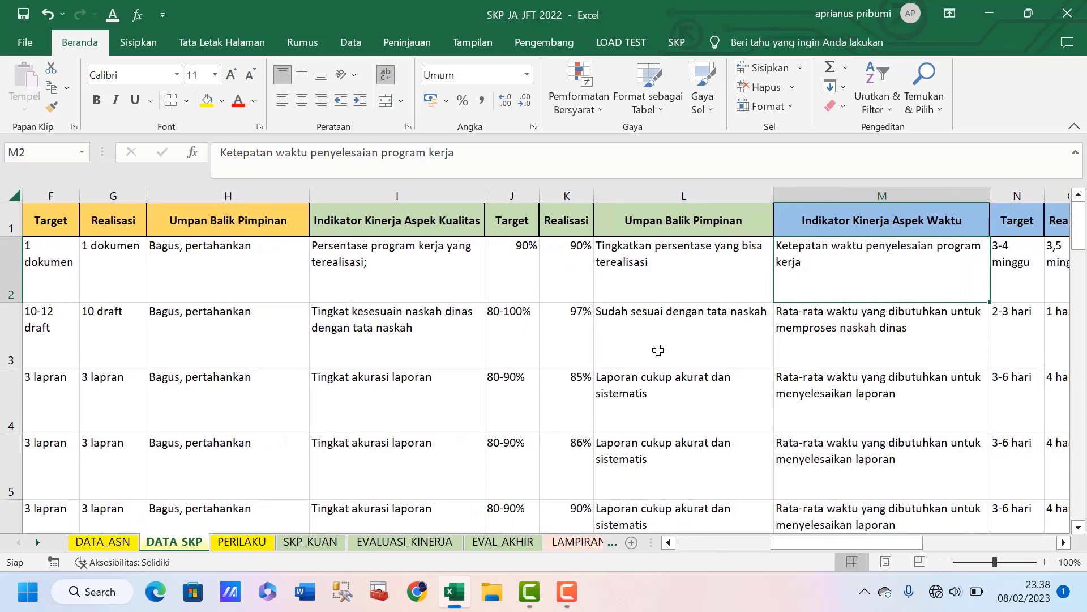
key("Left")
key("Left")
key("Left")
key("Left")
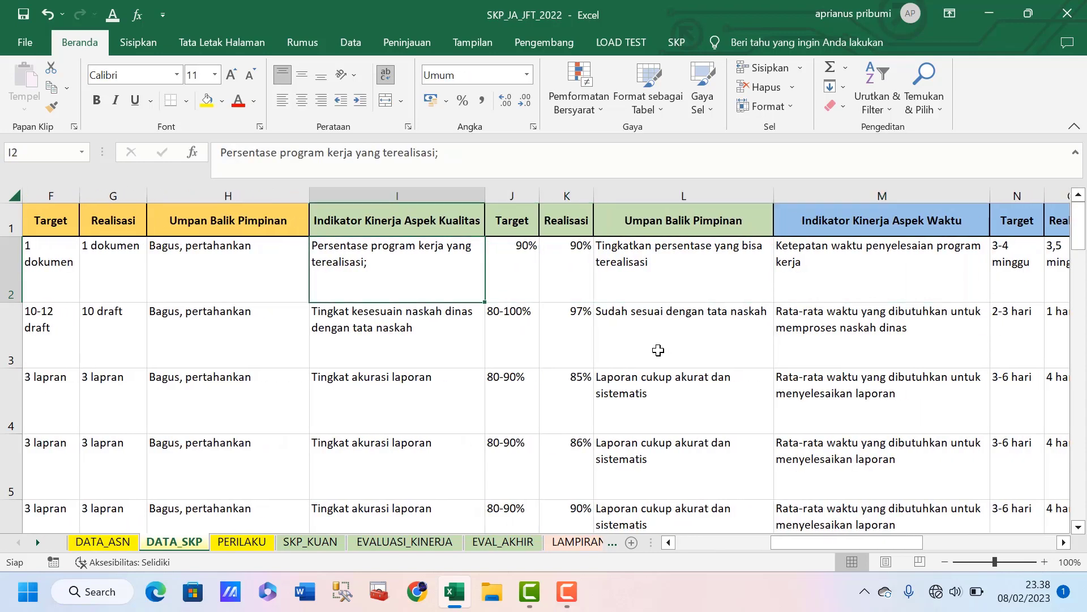
Check the time indicator's target in row 2 of DATA_SKP and compare it with the quality indicator's target
key("Right")
key("Right")
key("Right")
key("Right")
key("Right")
key("Right")
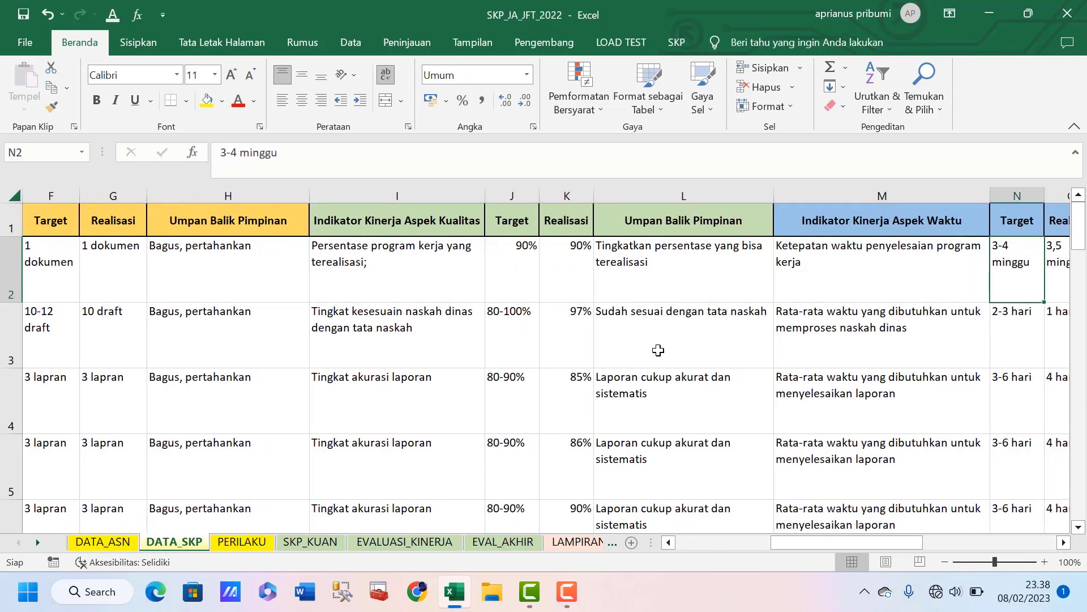
key("Left")
key("Left")
key("Left")
key("Left")
key("Left")
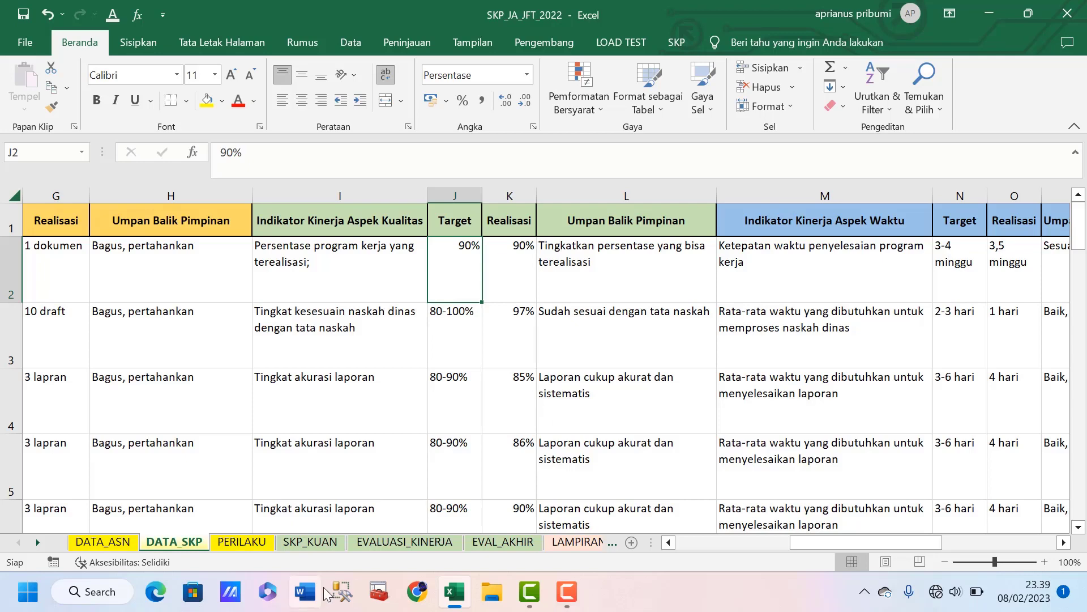
Look over the work results in SKP_KUAN and the EVALUASI_KINERJA sheet down to its signature block
left_click(337, 546)
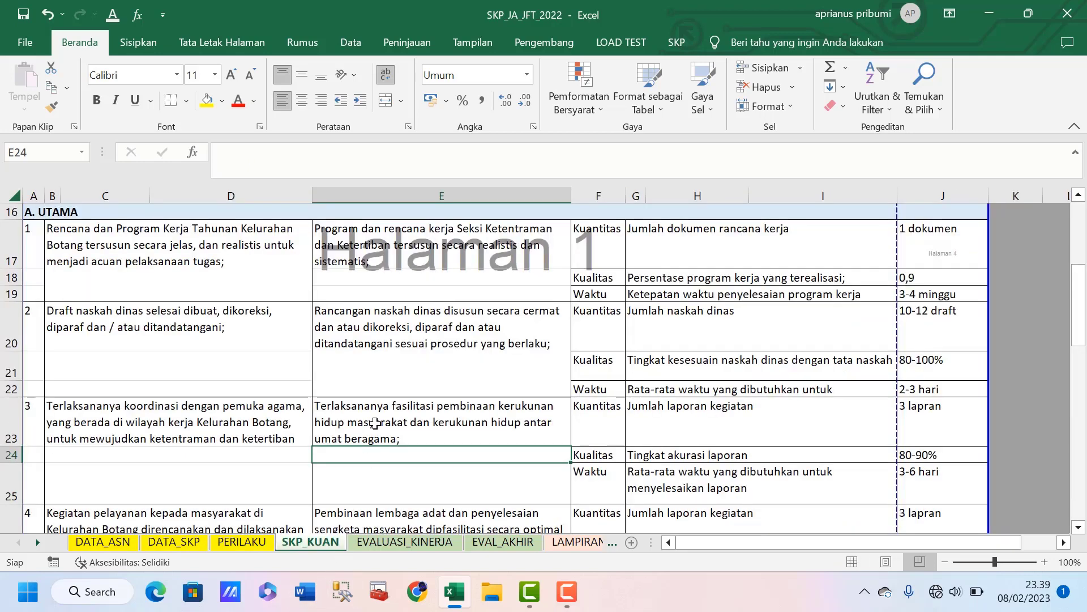
key("Down")
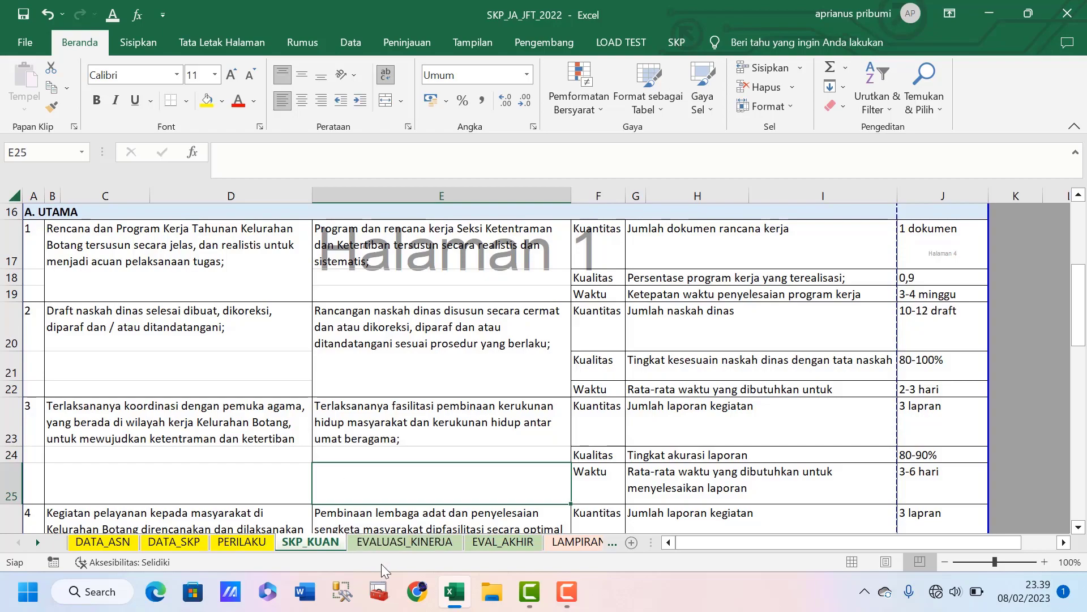
left_click(397, 543)
key("Page_Down")
key("Page_Down")
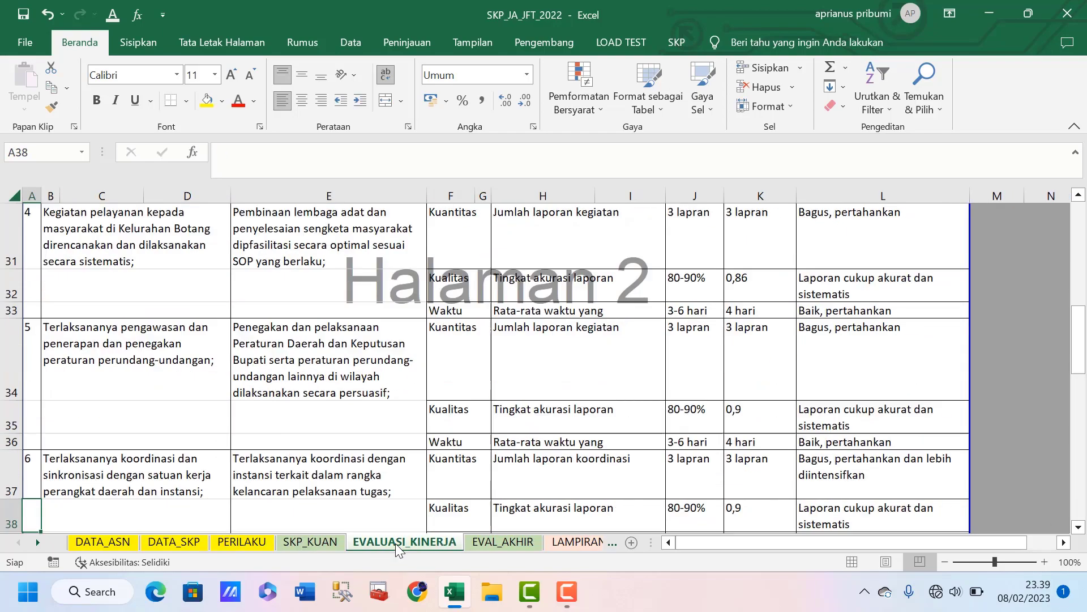
key("Page_Down")
key("Page_Down")
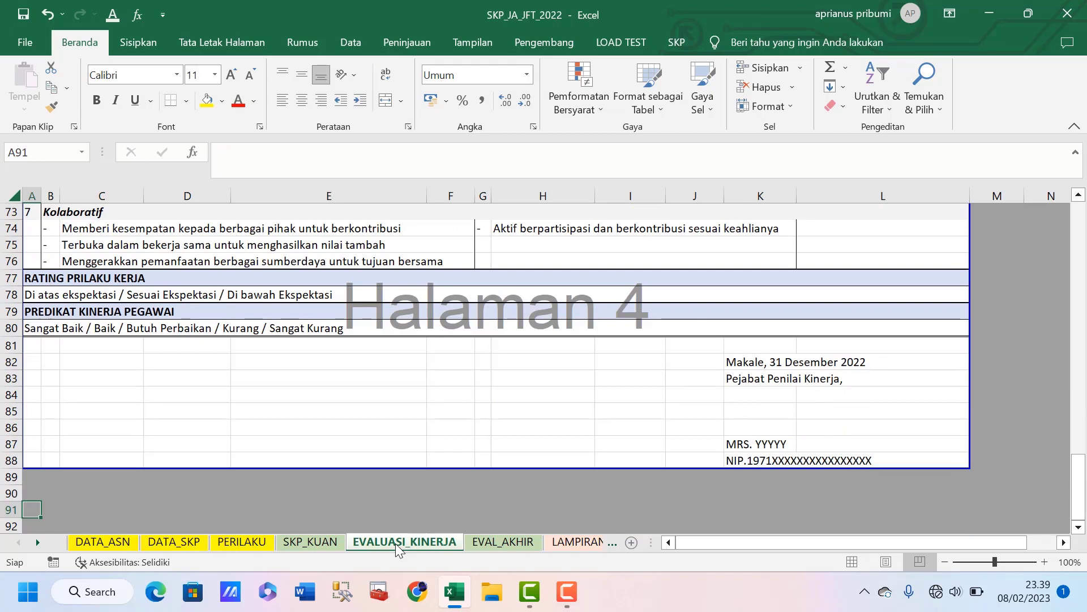
key("Up")
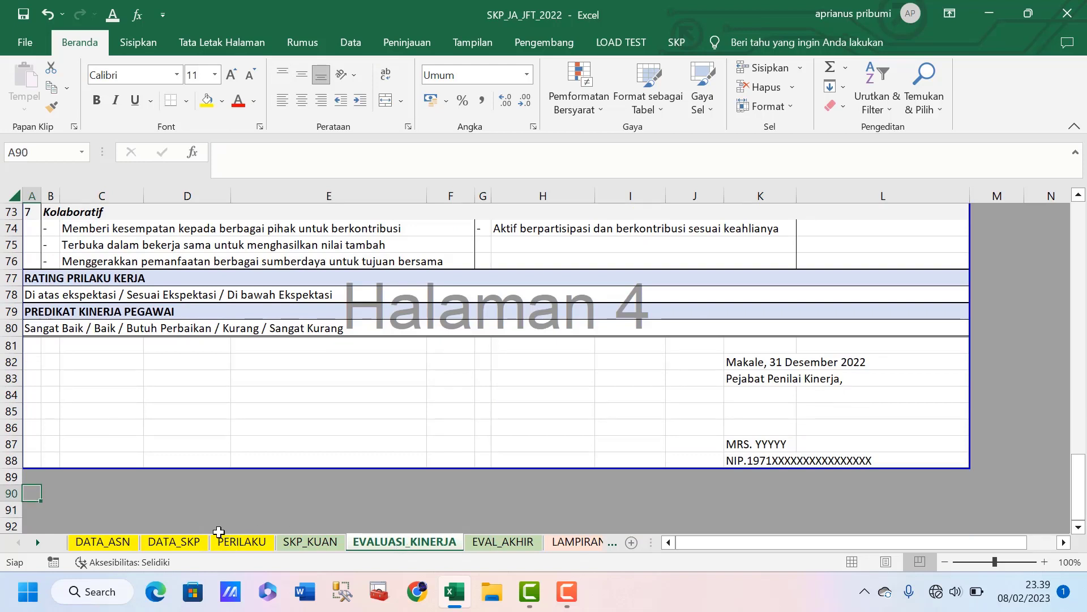
Check the realisation and leader feedback for the time indicator in row 2 of DATA_SKP
left_click(184, 543)
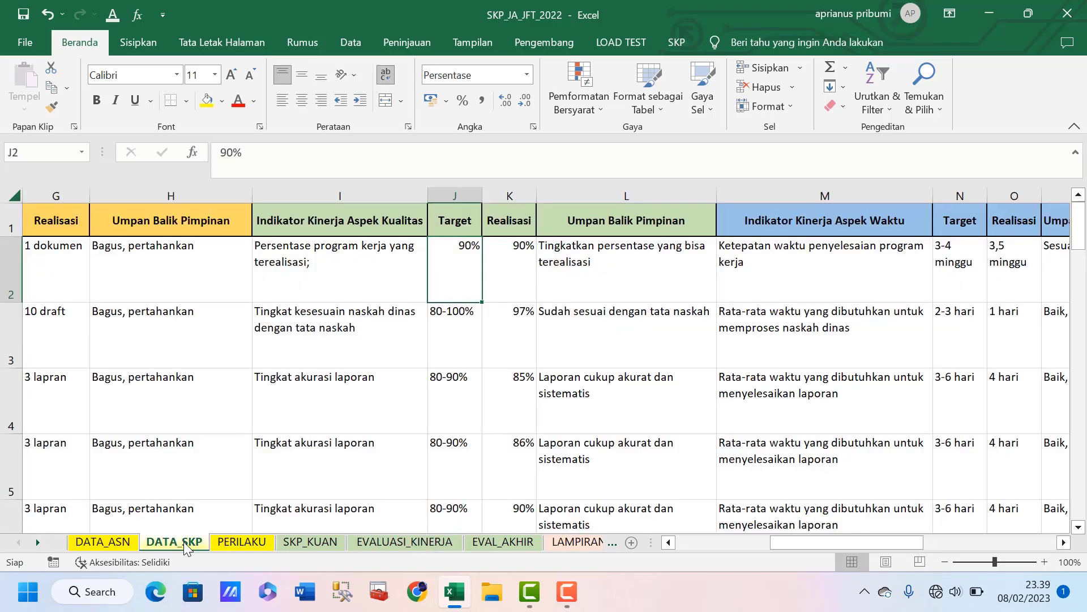
left_click(653, 359)
key("Right")
key("Right")
key("Right")
key("Right")
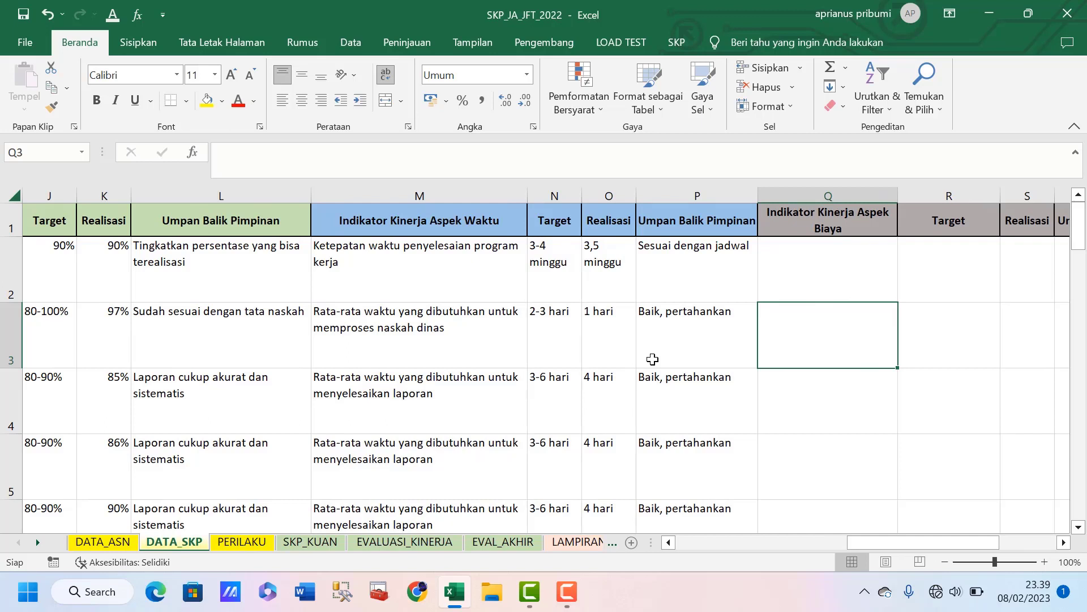
key("Left")
key("Up")
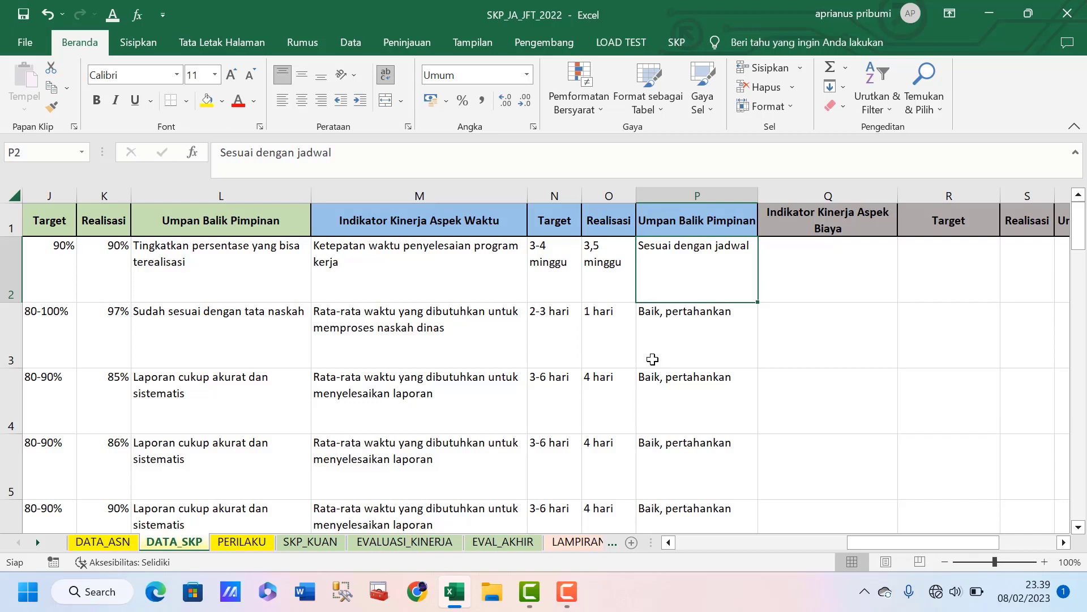
key("Left")
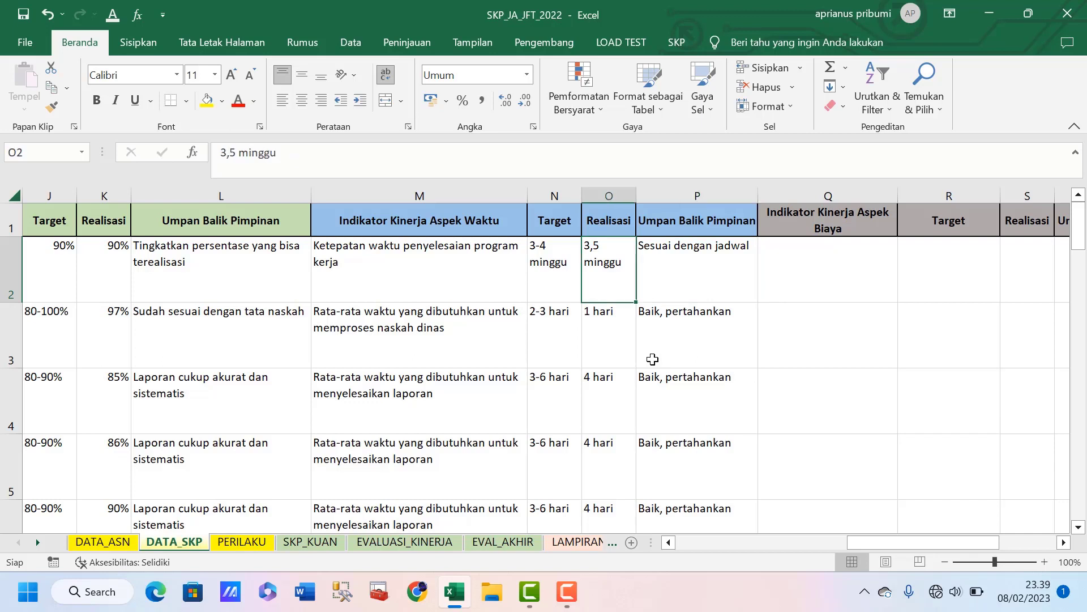
key("Right")
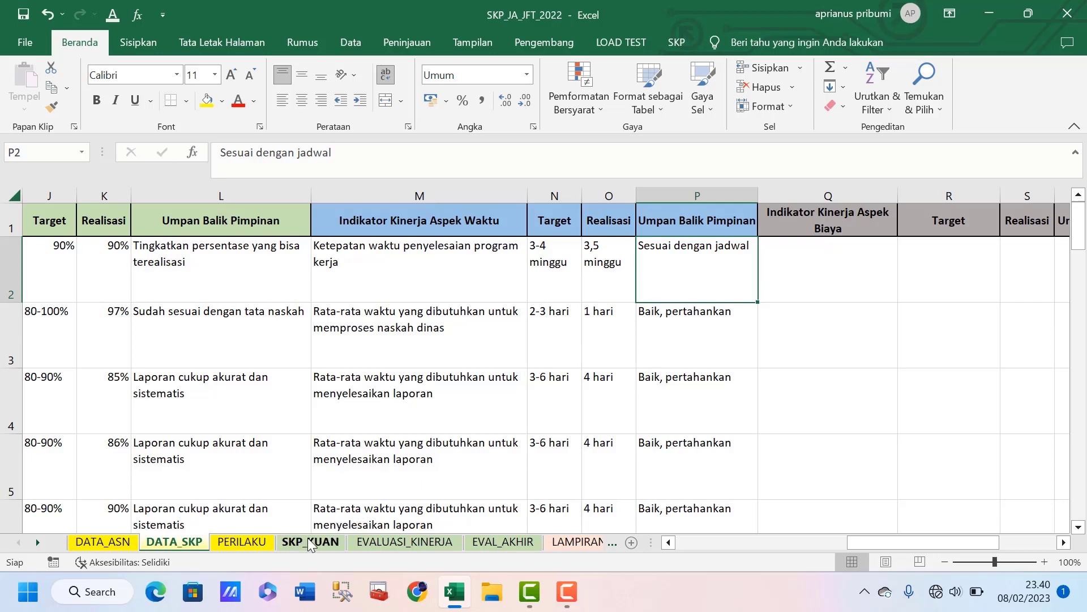
Review EVALUASI_KINERJA from its heading down to the targets, realisation and feedback of the first work result under HASIL KERJA
left_click(379, 540)
left_click(403, 312)
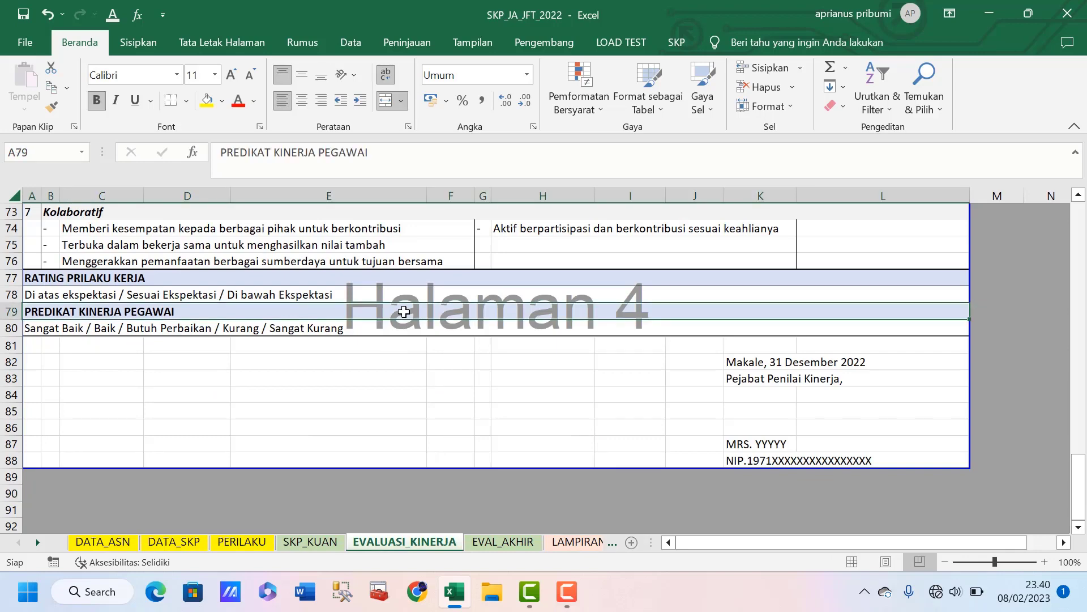
key("Up")
key("Up")
key("Up")
key("Up")
key("Up")
key("Up")
key("Up")
key("Up")
key("Up")
key("Up")
key("ctrl+Home")
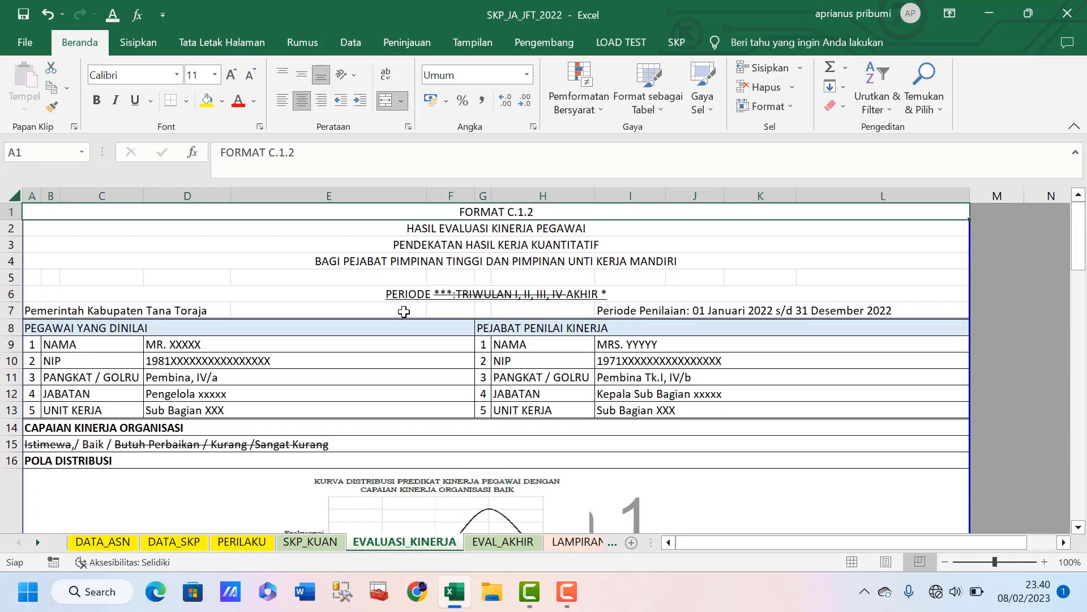
key("Down")
key("Down")
key("Down")
key("Down")
key("Down")
key("Down")
key("Down")
key("Down")
key("Down")
key("Down")
key("Down")
key("Down")
key("Down")
key("Down")
key("Down")
key("Down")
key("Down")
key("Down")
key("Down")
key("Down")
key("Down")
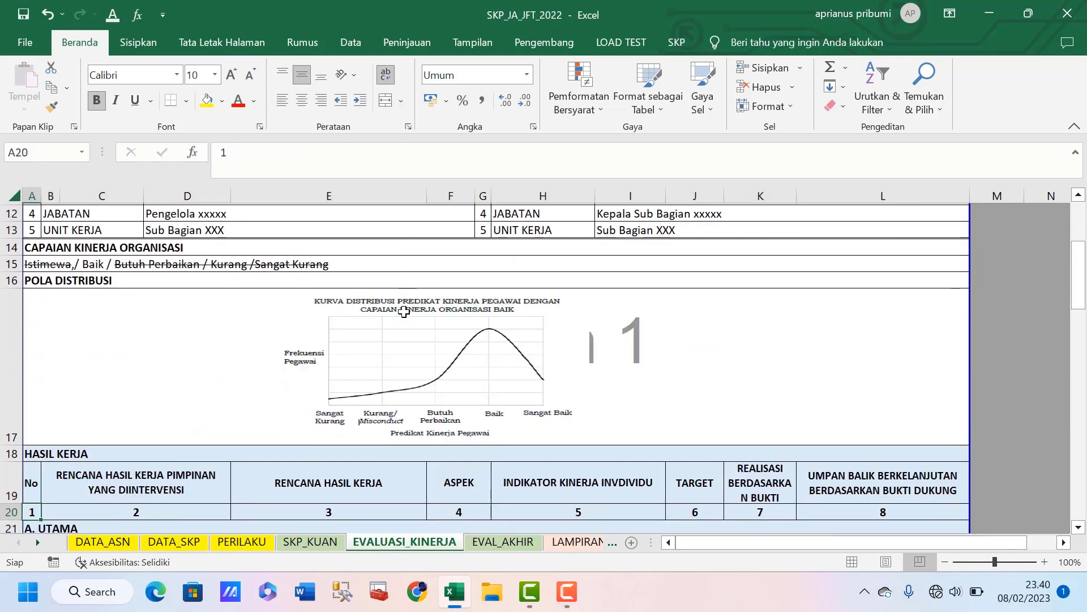
key("Down")
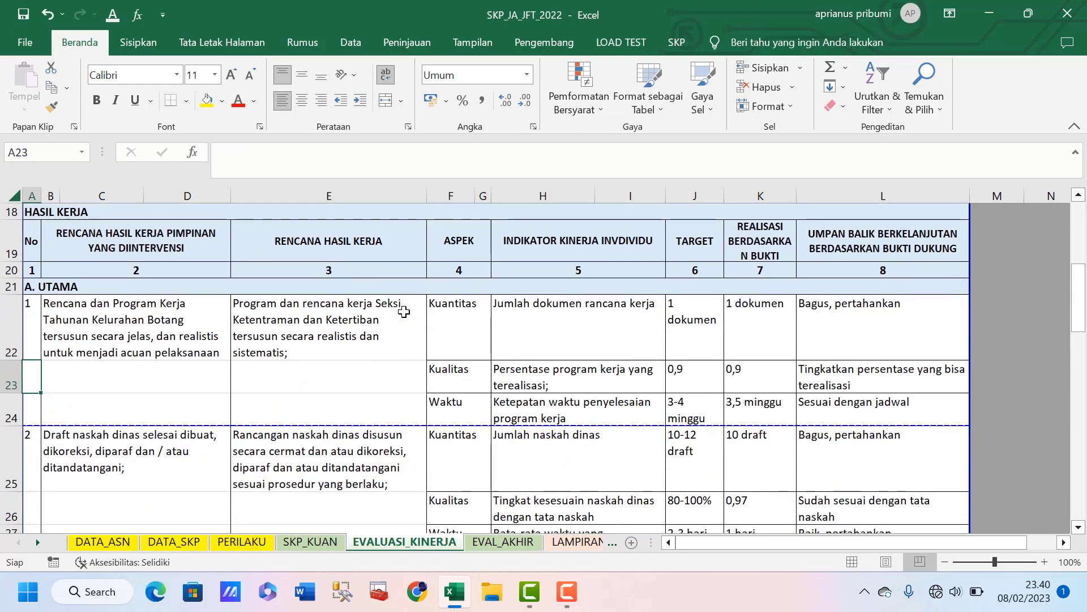
Return to POLA DISTRIBUSI in EVALUASI_KINERJA and select the performance distribution curve picture for inspection
key("Up")
key("Up")
key("Up")
key("Up")
key("Up")
key("Up")
key("Up")
key("Up")
key("Up")
key("Up")
key("Up")
key("Up")
key("Up")
key("Up")
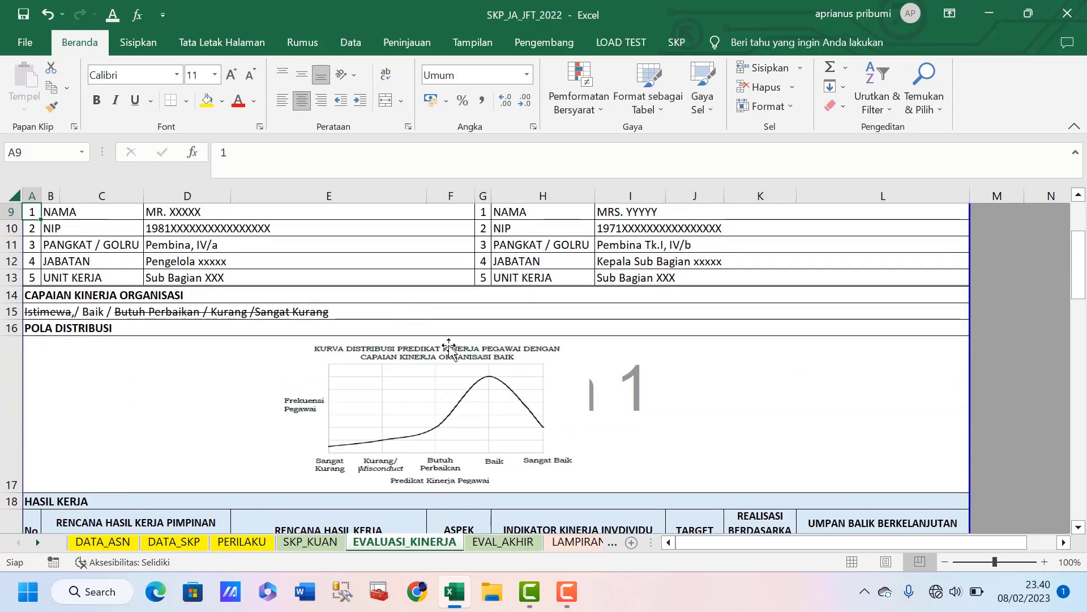
left_click(520, 411)
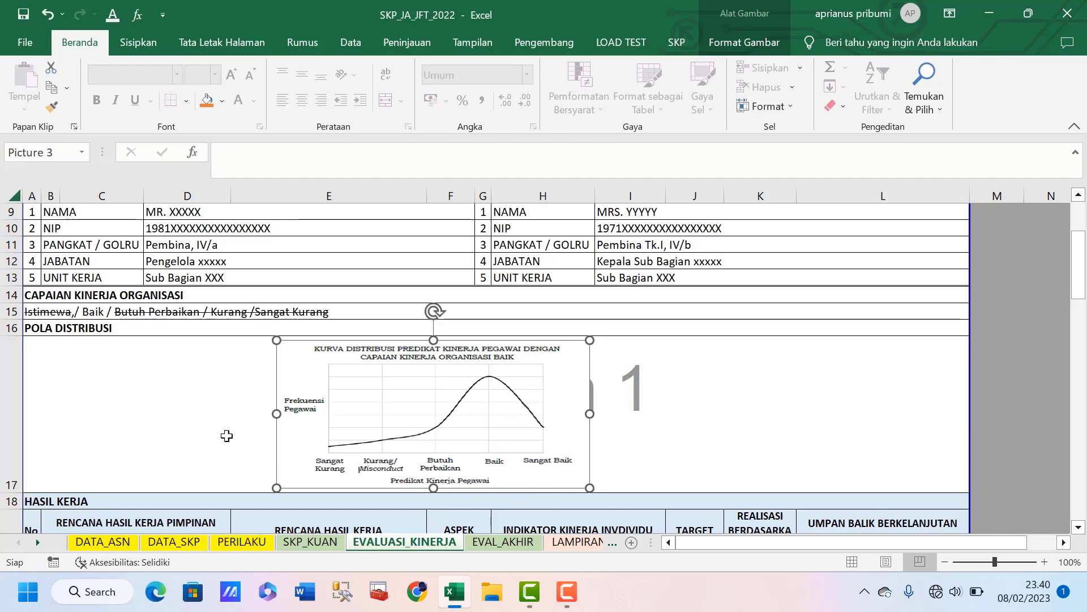
Read through EVALUASI_KINERJA below the curve to the behaviour rating and the PREDIKAT KINERJA PEGAWAI options in row 80
left_click(166, 415)
key("Down")
key("Down")
key("Down")
key("Down")
key("Down")
key("Down")
key("Down")
key("Down")
key("Down")
key("Down")
key("Down")
key("Down")
key("Down")
key("Down")
key("Down")
key("Down")
key("Down")
key("Down")
key("Down")
key("Down")
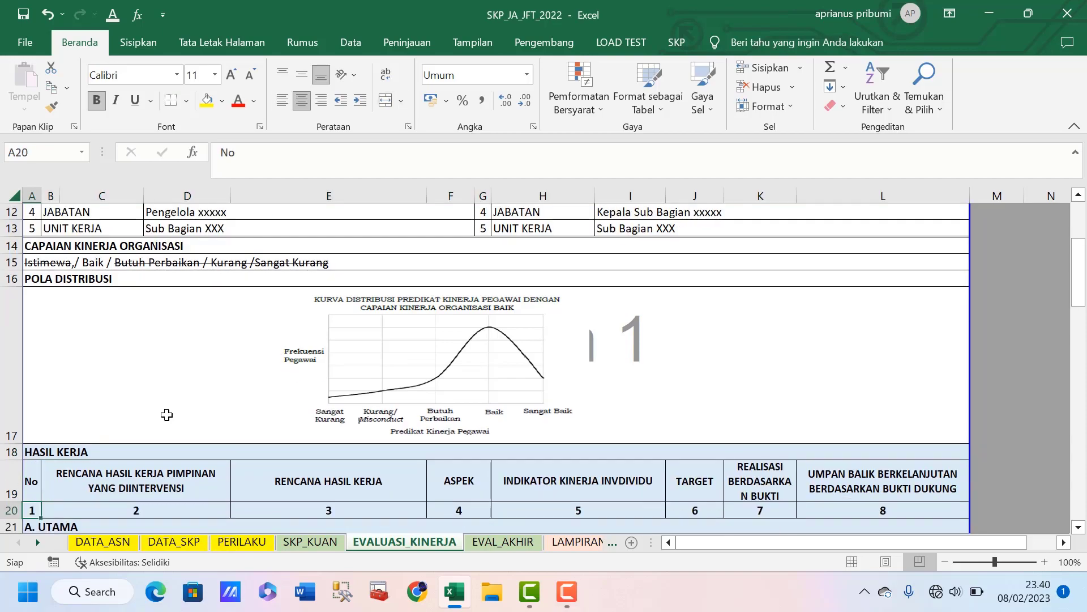
key("Down")
key("Down")
key("Down")
key("Down")
key("Down")
key("Down")
key("Down")
key("Down")
key("Down")
key("Down")
key("Down")
key("Down")
key("Down")
key("Down")
key("Down")
key("Down")
key("Down")
key("Down")
key("Down")
key("Down")
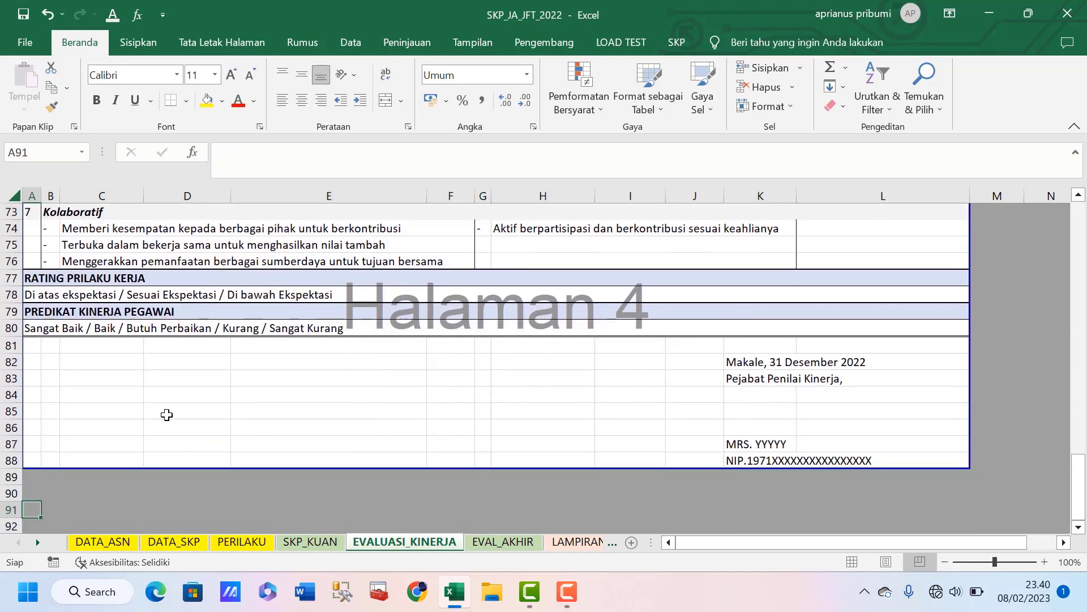
left_click(158, 322)
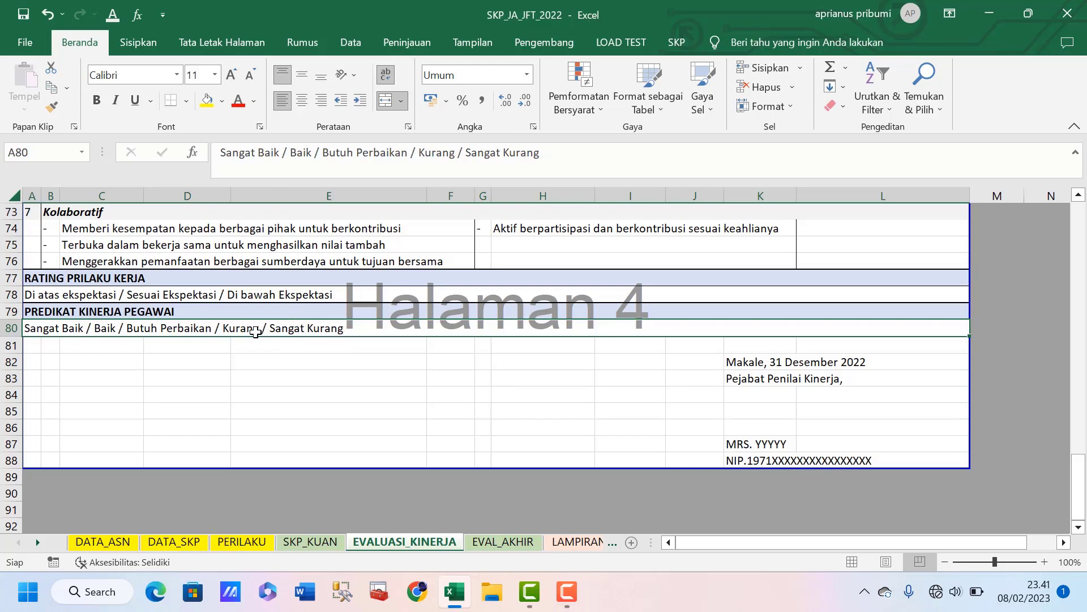
Examine the EVAL_AKHIR sheet, checking CAPAIAN KINERJA ORGANISASI and PREDIKAT KINERJA PEGAWAI under EVALUASI KINERJA
left_click(503, 542)
left_click(330, 431)
key("Down")
key("Down")
key("Down")
key("Down")
key("Down")
key("Down")
key("Down")
key("Down")
key("Down")
key("Down")
key("Down")
key("Down")
key("Down")
key("Down")
key("Down")
key("Down")
key("Down")
key("Down")
key("Down")
key("Down")
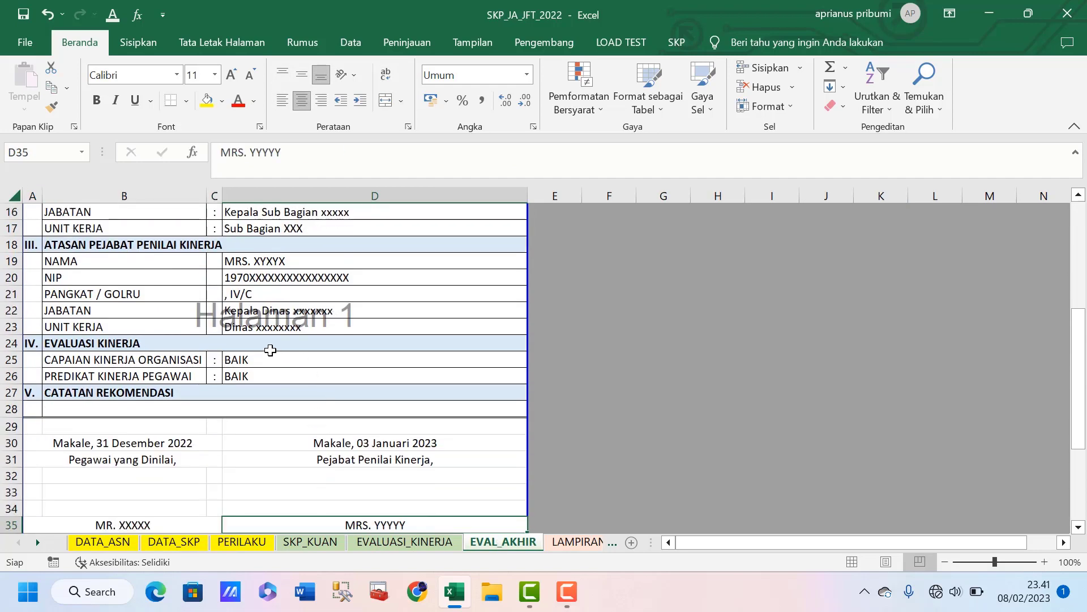
left_click(243, 361)
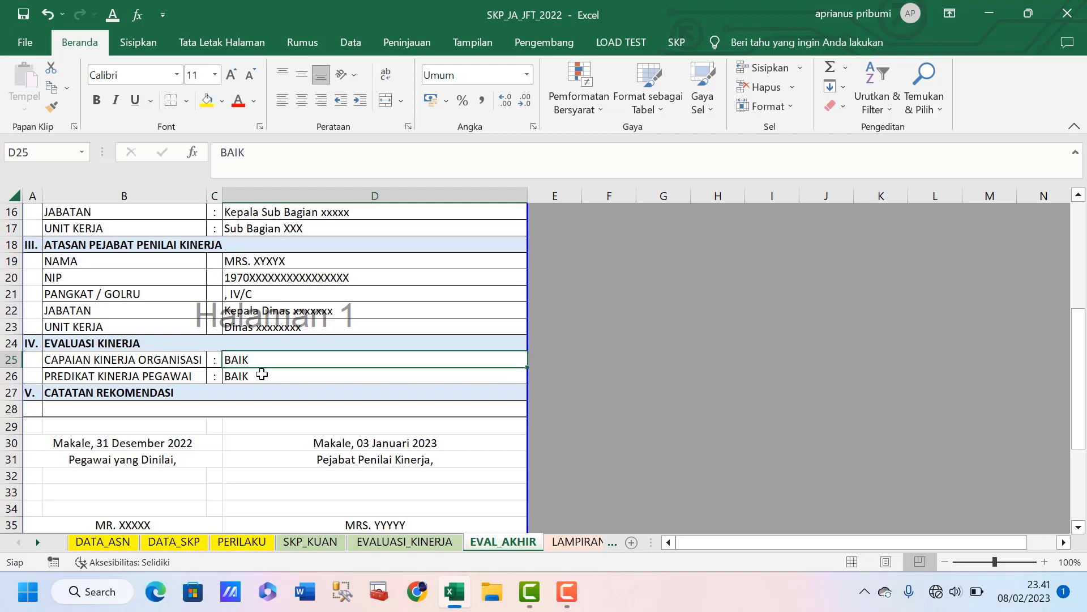
left_click(261, 374)
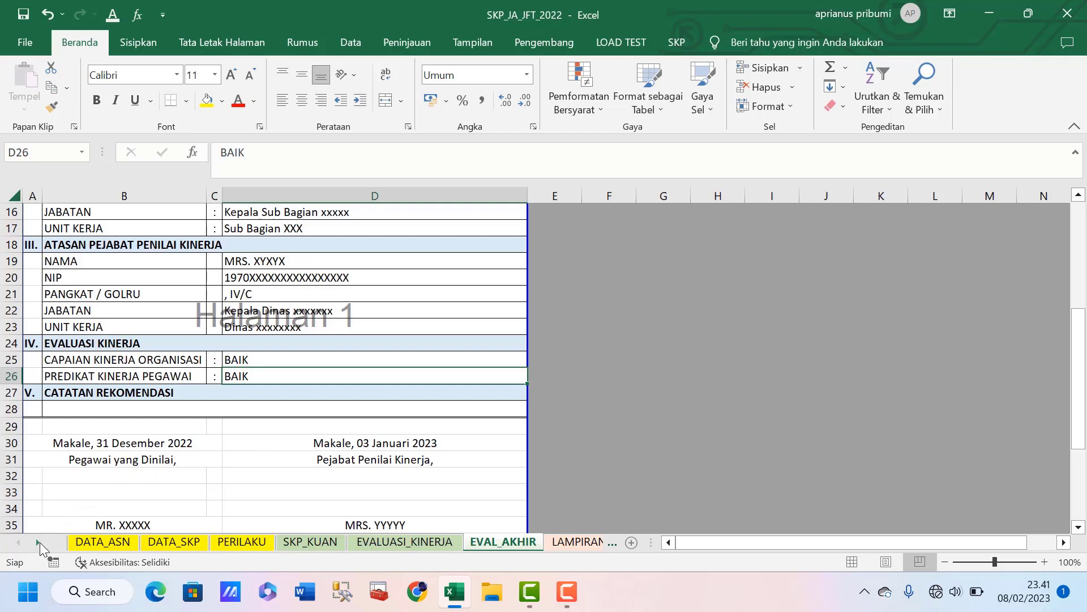
Compare the distribution curve pictures for ISTIMEWA, BAIK and BUTUH PERBAIKAN organisational performance on the CURVE sheet
left_click(38, 542)
left_click(38, 543)
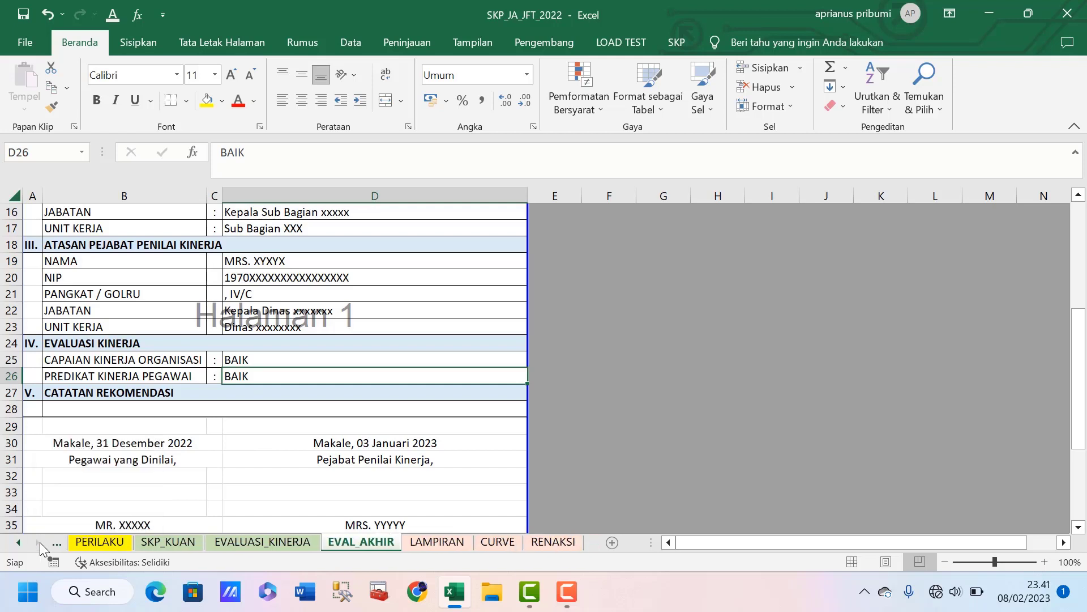
left_click(496, 541)
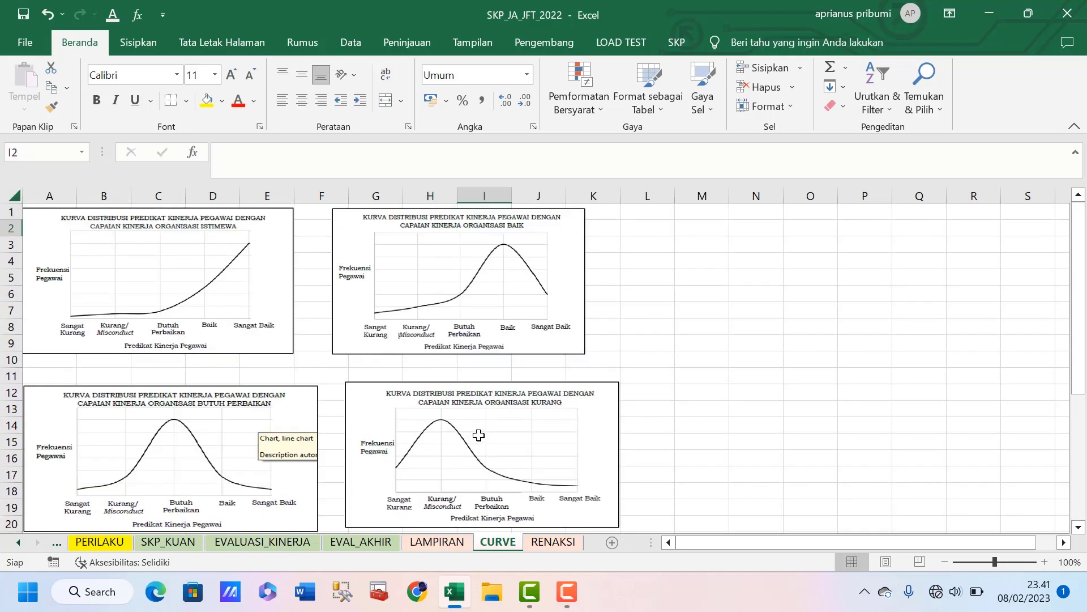
key("Left")
key("Left")
key("Left")
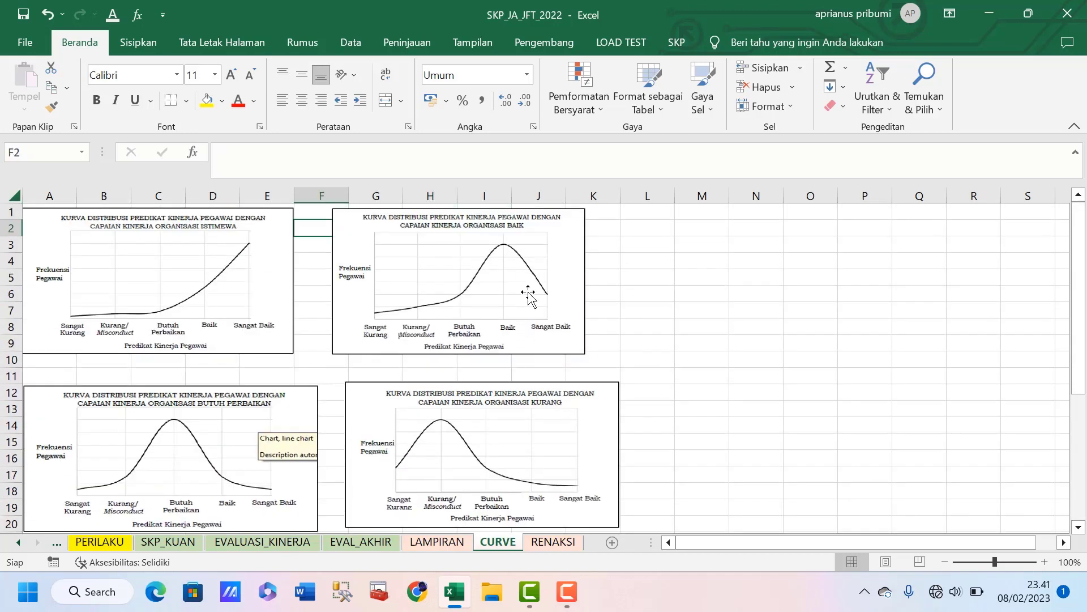
left_click(528, 293)
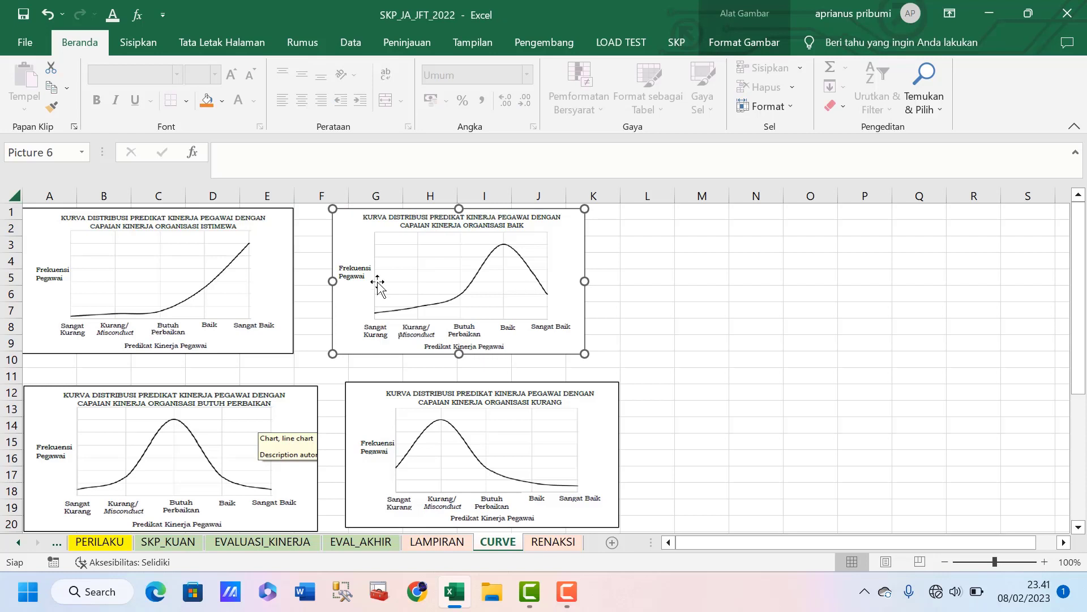
left_click(255, 266)
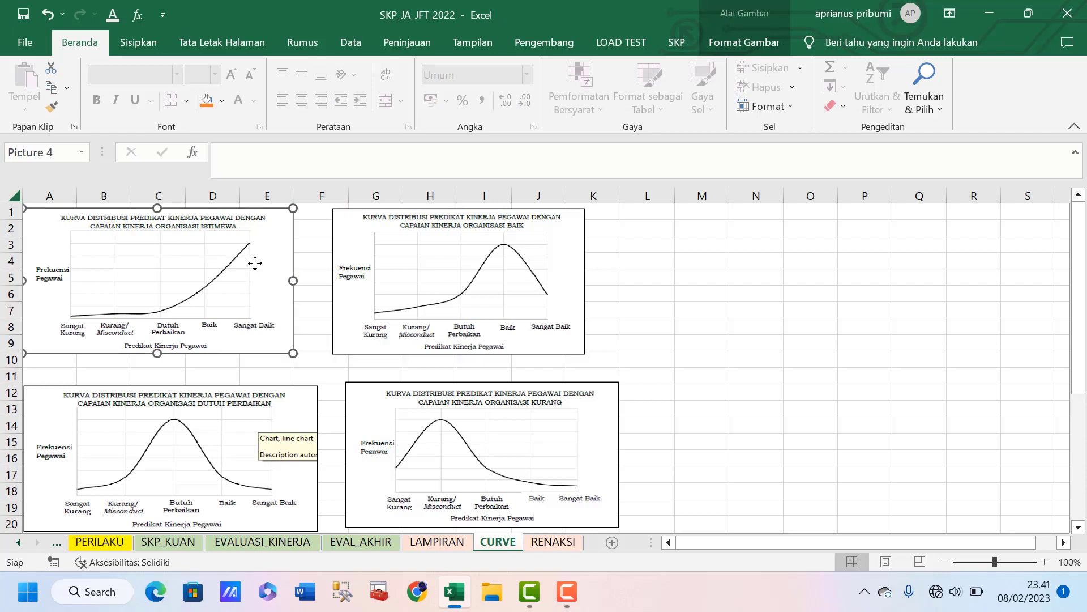
left_click(166, 461)
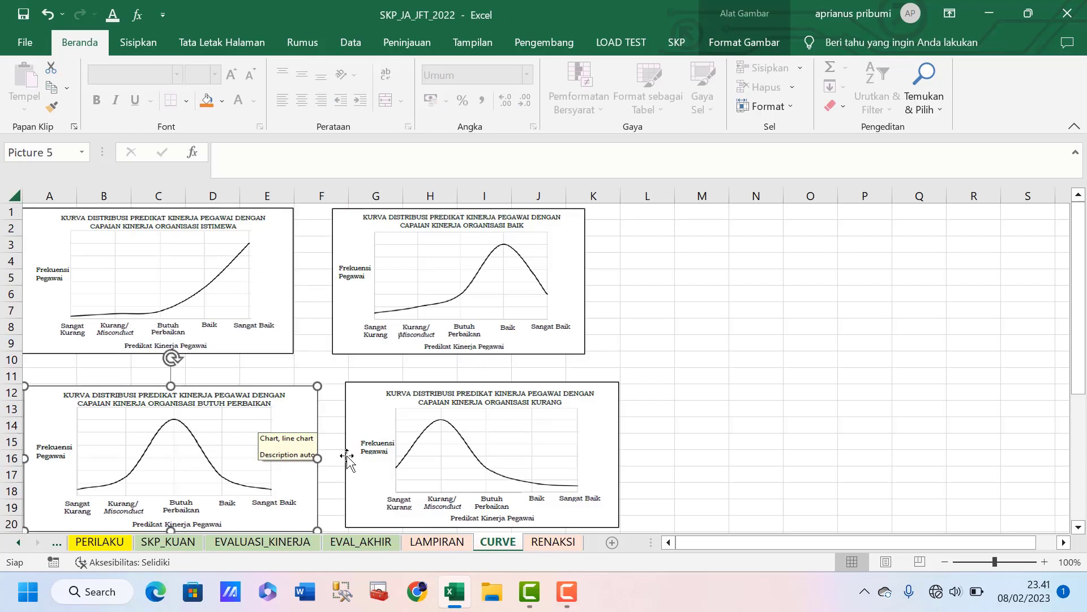
left_click(454, 250)
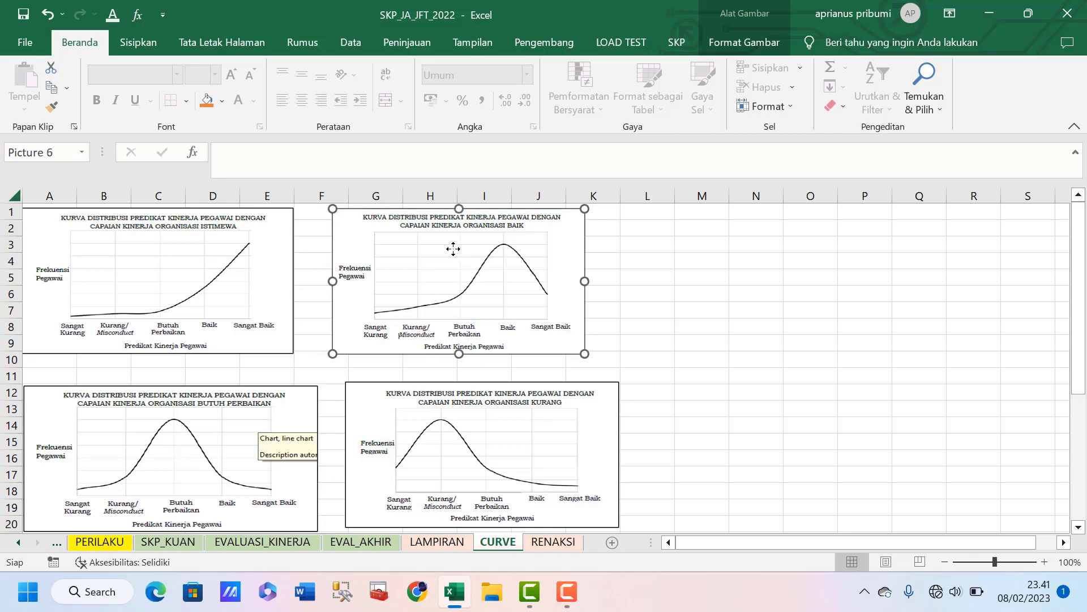
Return to the EVALUASI_KINERJA sheet and inspect the BAIK organisational performance curve picture under POLA DISTRIBUSI
left_click(259, 542)
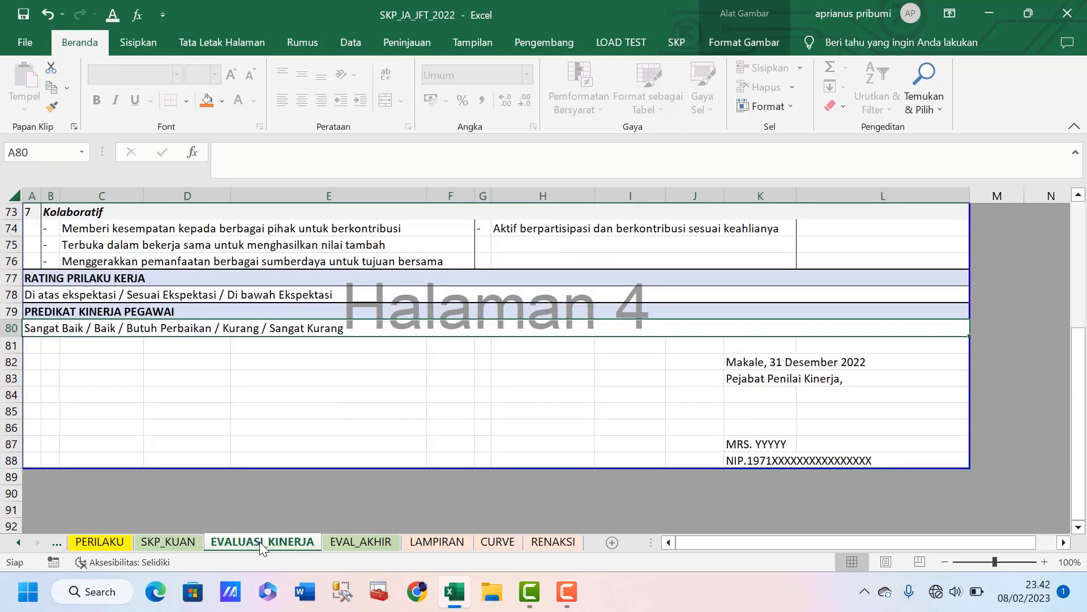
key("ctrl+Up")
key("ctrl+Home")
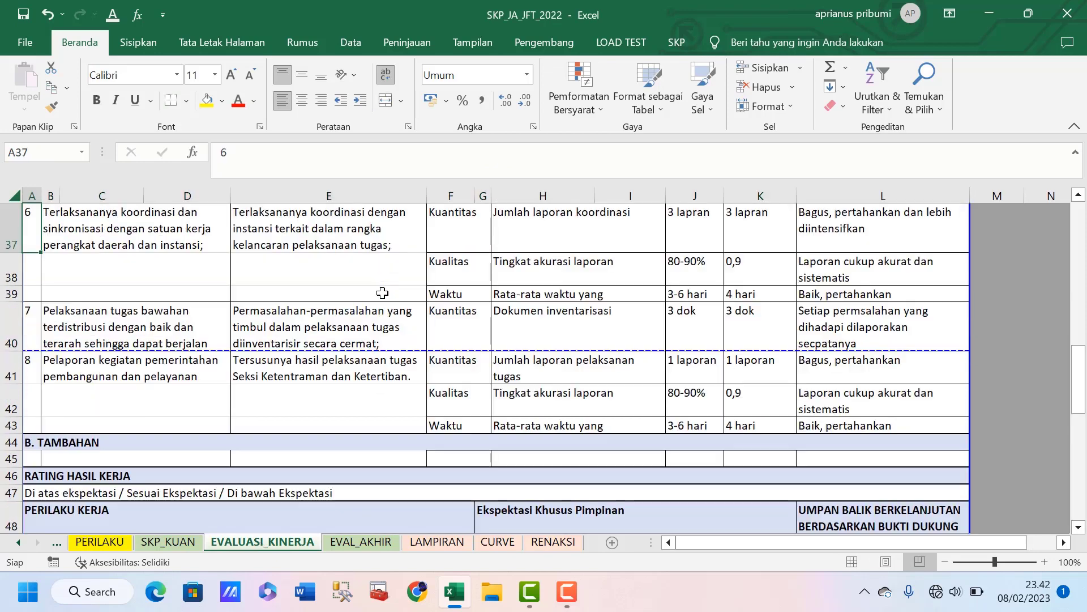
key("Down")
key("Down")
key("Down")
key("Down")
key("Down")
key("Down")
key("Down")
key("Down")
key("Down")
key("Down")
key("Down")
key("Down")
key("Down")
key("Down")
key("Down")
key("Down")
key("Down")
key("Down")
key("Down")
key("Down")
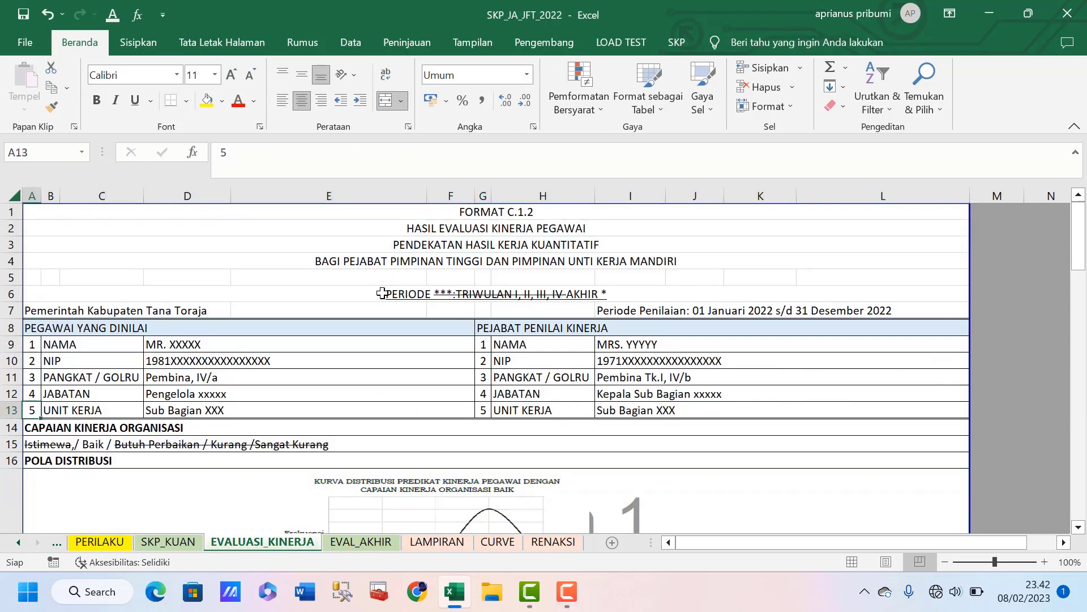
key("Up")
key("Up")
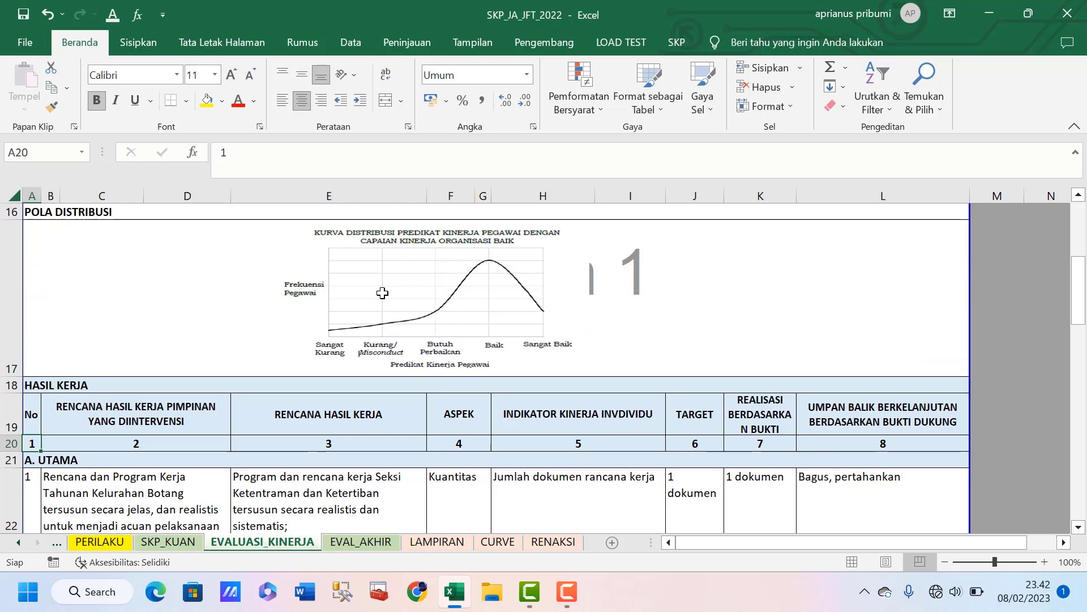
left_click(479, 276)
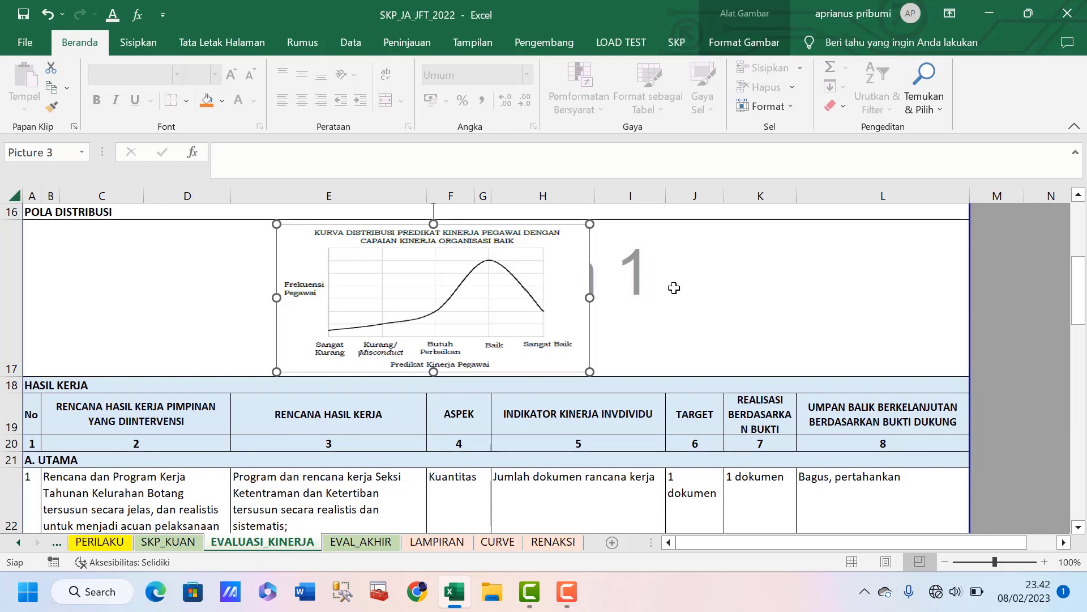
left_click(691, 292)
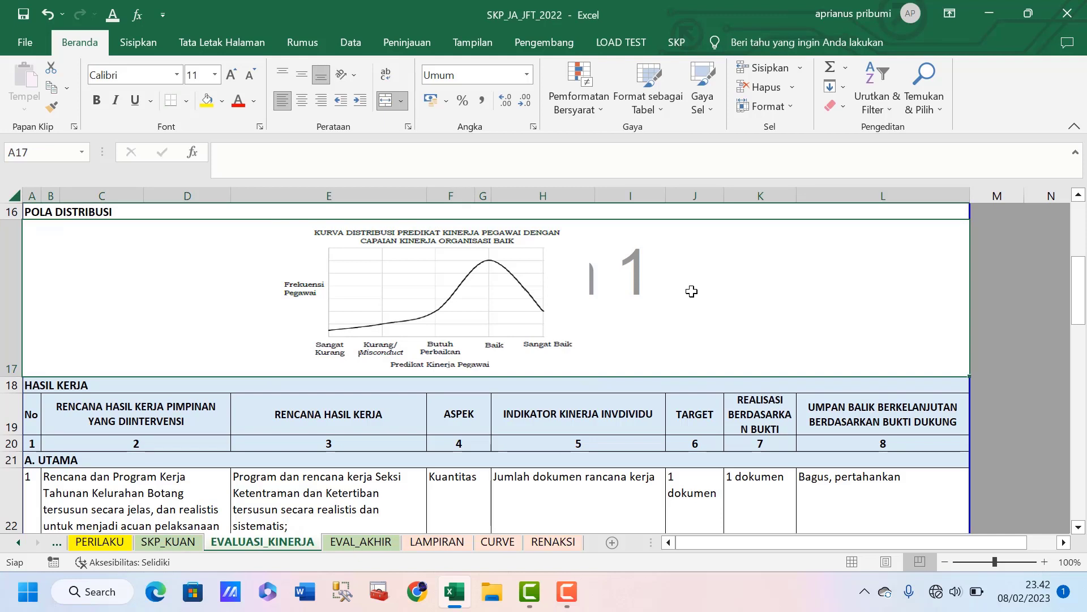
Examine the first A. UTAMA work results under HASIL KERJA, down to row 29, with their targets and realisation
key("Down")
key("Down")
key("Down")
key("Down")
key("Down")
key("Down")
key("Down")
key("Down")
key("Down")
key("Down")
key("Down")
key("Down")
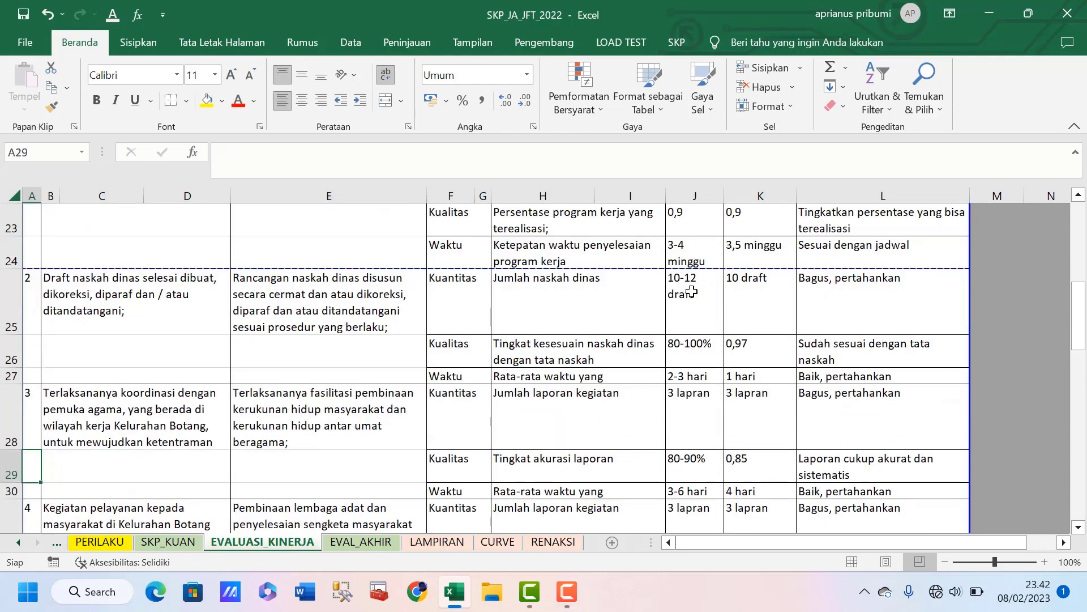
Review the employee and assessor details and compare CAPAIAN KINERJA ORGANISASI in row 15 with the distribution curve picture
key("Up")
key("Up")
key("Up")
key("Up")
key("Up")
key("Up")
key("Up")
key("Up")
key("Up")
key("Up")
key("Up")
key("Up")
key("Up")
key("Up")
key("Up")
key("Up")
key("Up")
key("Up")
key("Up")
key("Up")
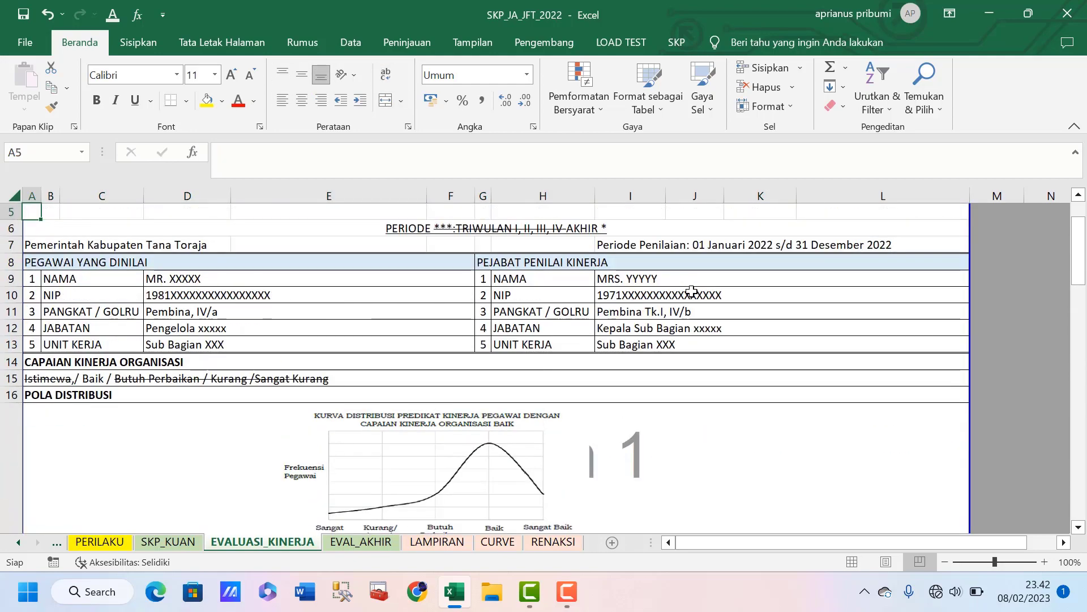
left_click(487, 485)
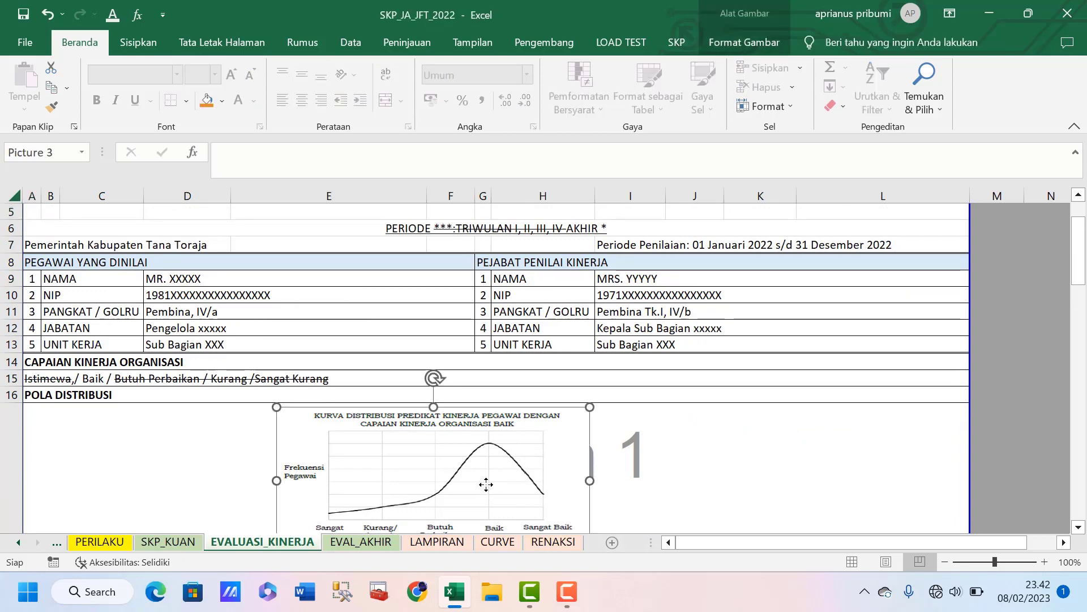
left_click(640, 458)
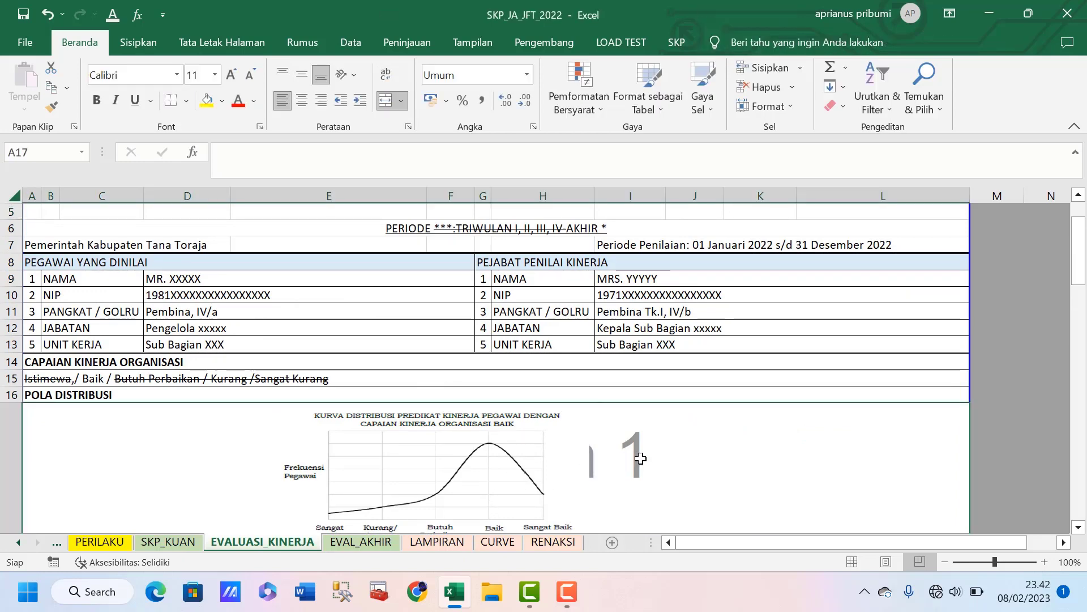
Read through the A. UTAMA work results down to item 5 in row 34, including indicators, realisation and feedback
key("Down")
key("Down")
key("Down")
key("Down")
key("Down")
key("Down")
key("Down")
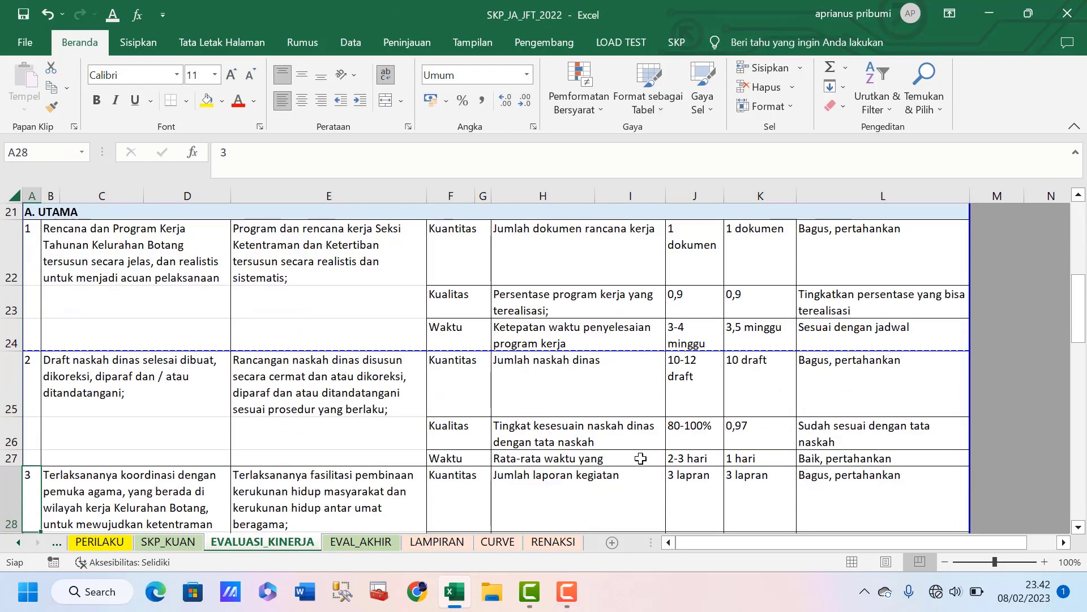
key("Down")
key("Down")
key("Down")
key("Down")
key("Down")
key("Down")
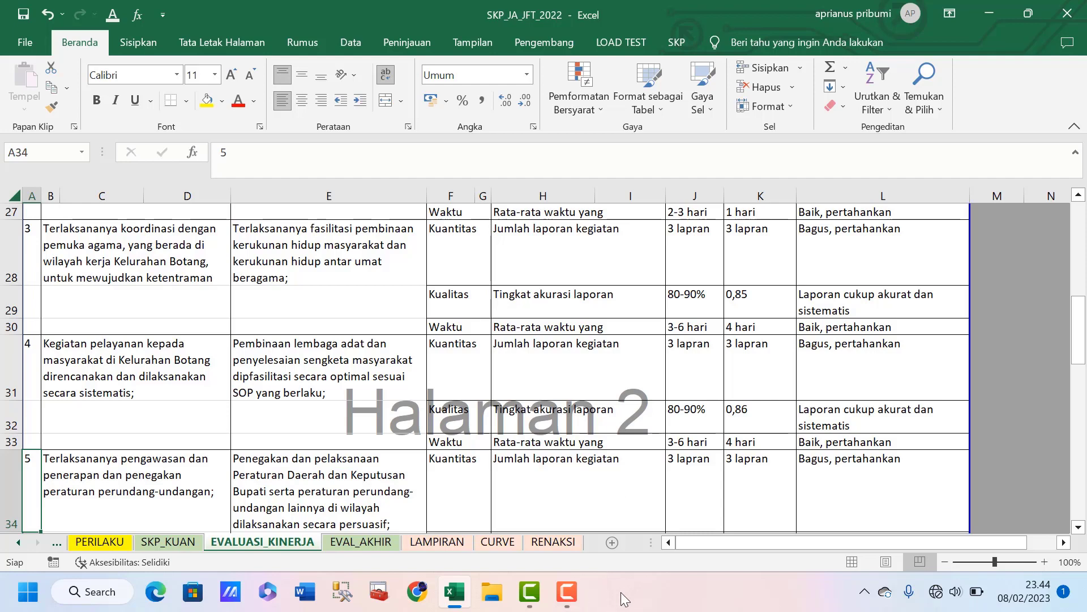
left_click(567, 591)
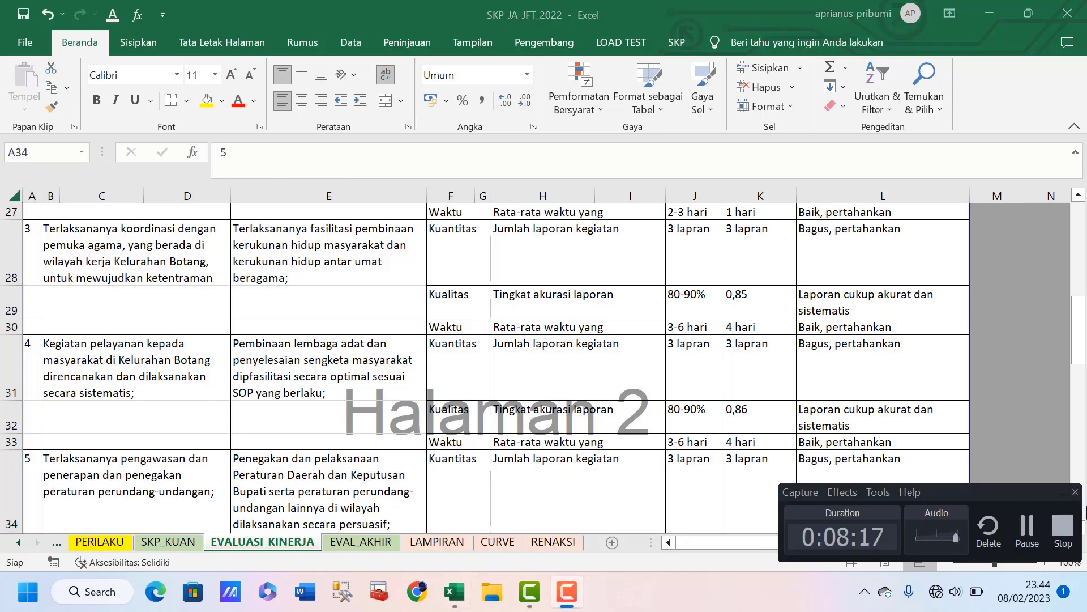